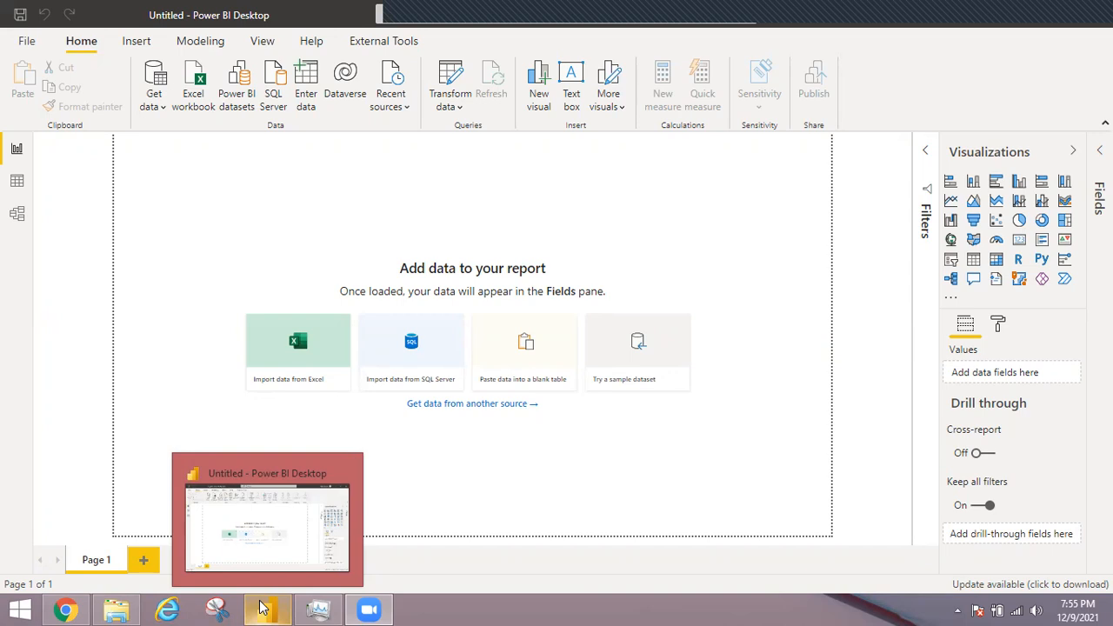
# Import the Leasing_Master sheet from Aircraft_Sample_Data.xlsx in the powerbi datasets folder and open it for transformation.
pyautogui.click(157, 105)
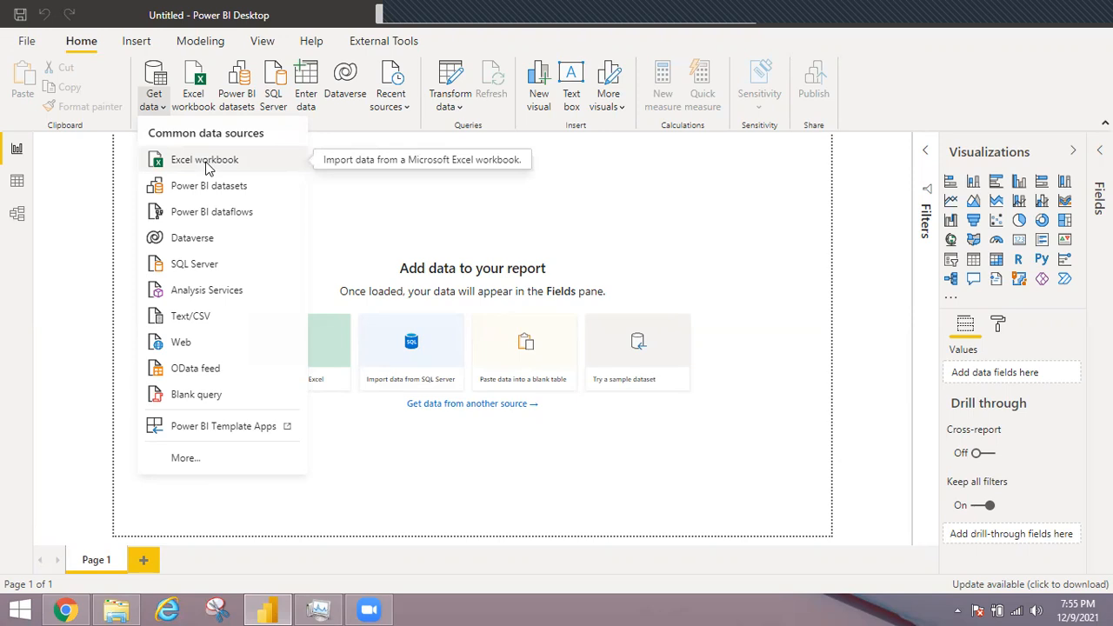
pyautogui.click(207, 164)
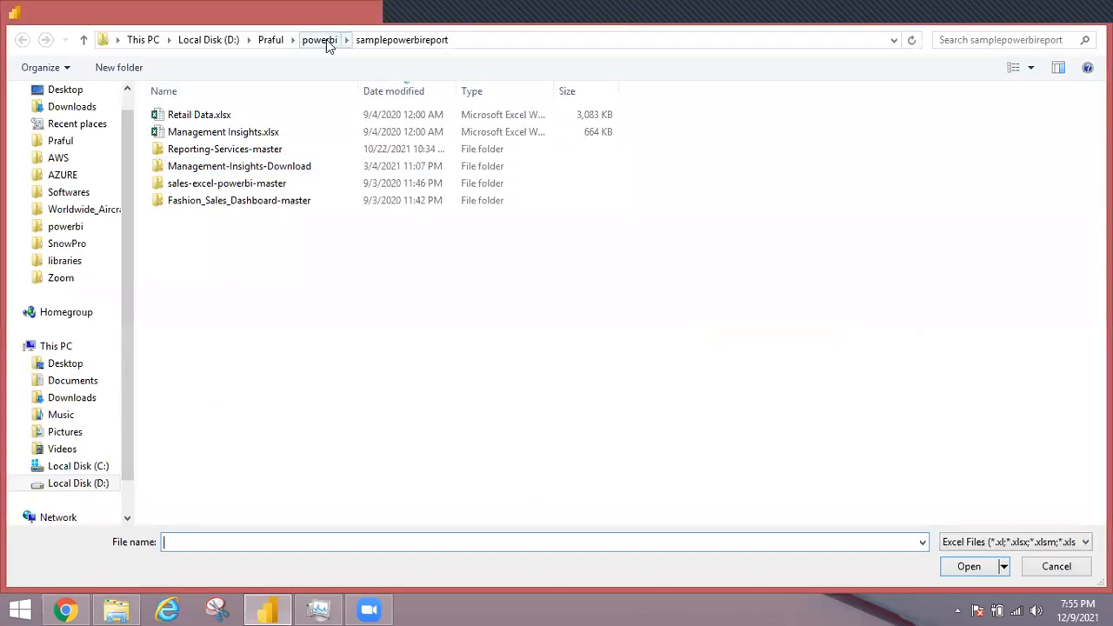
pyautogui.click(326, 39)
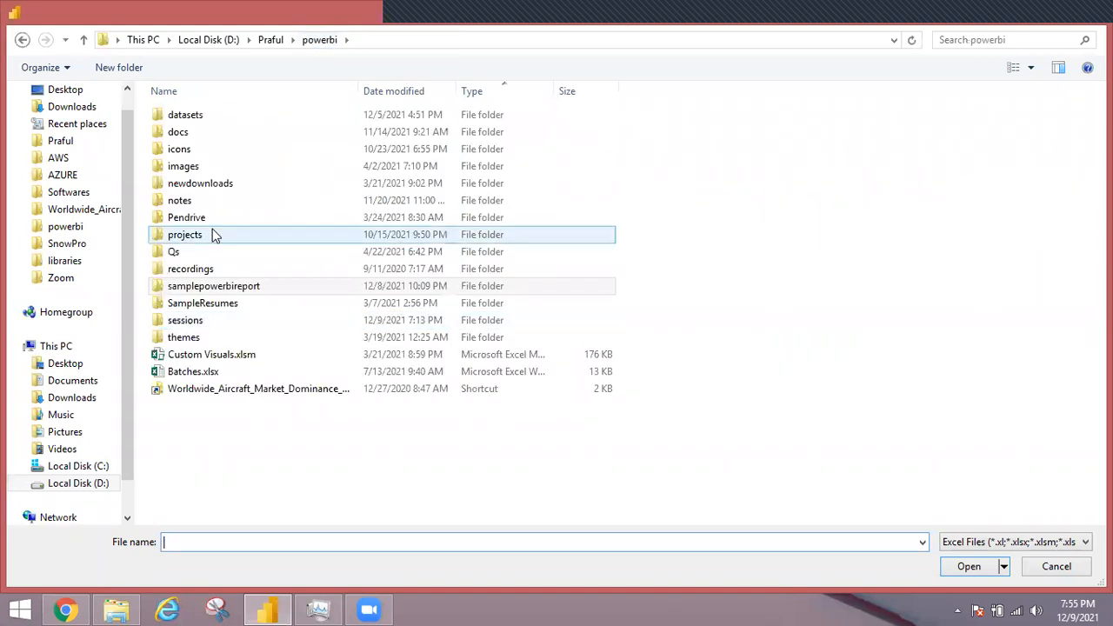
pyautogui.doubleClick(190, 139)
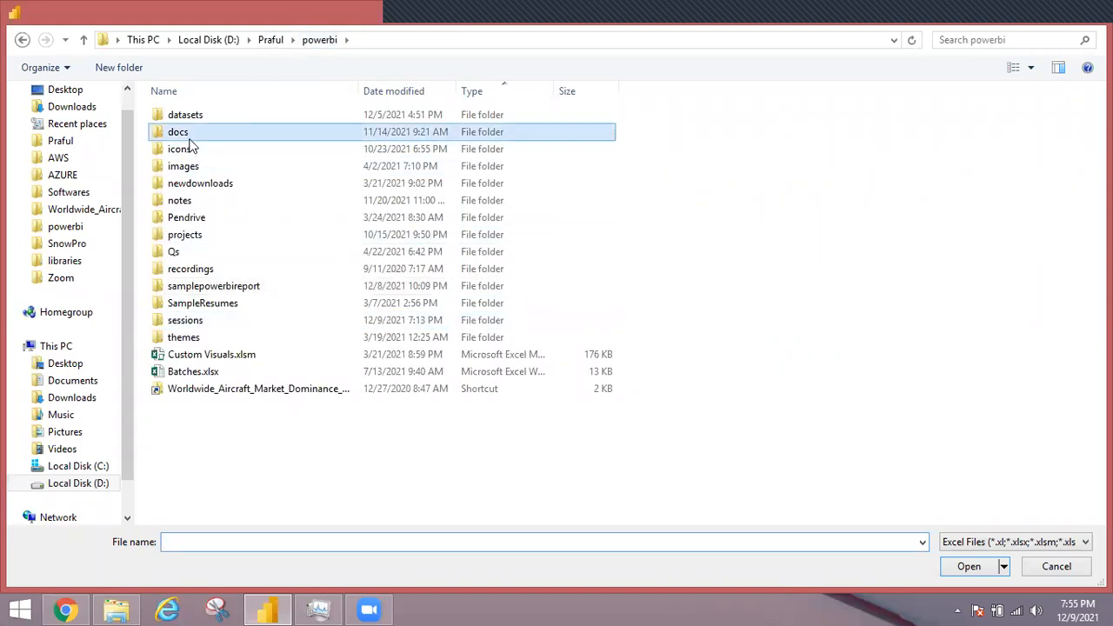
pyautogui.click(315, 40)
pyautogui.doubleClick(202, 116)
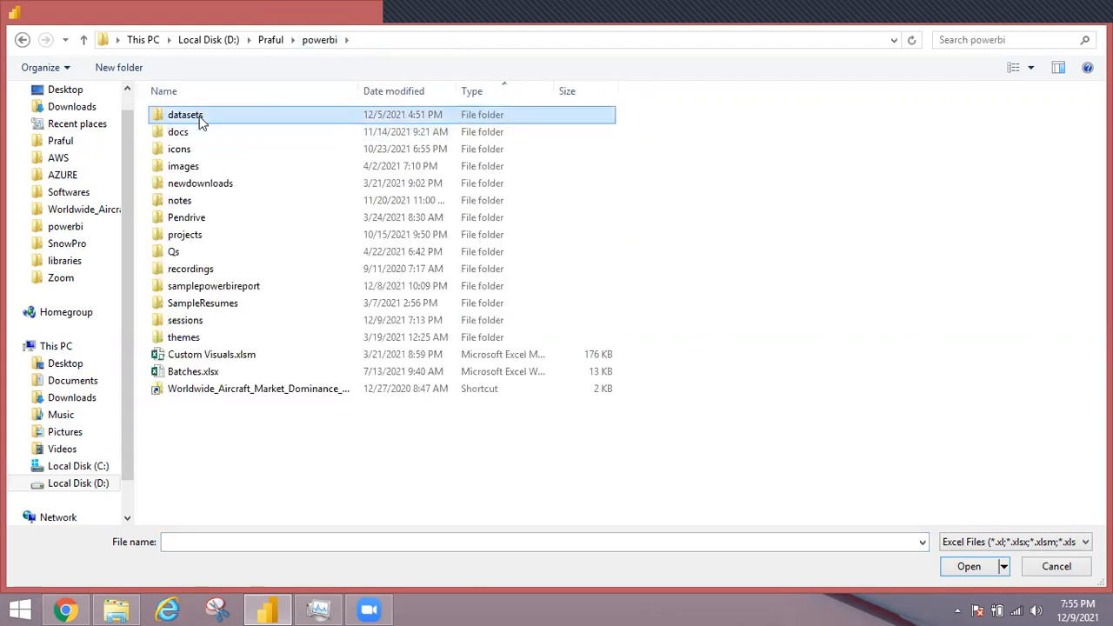
pyautogui.click(220, 337)
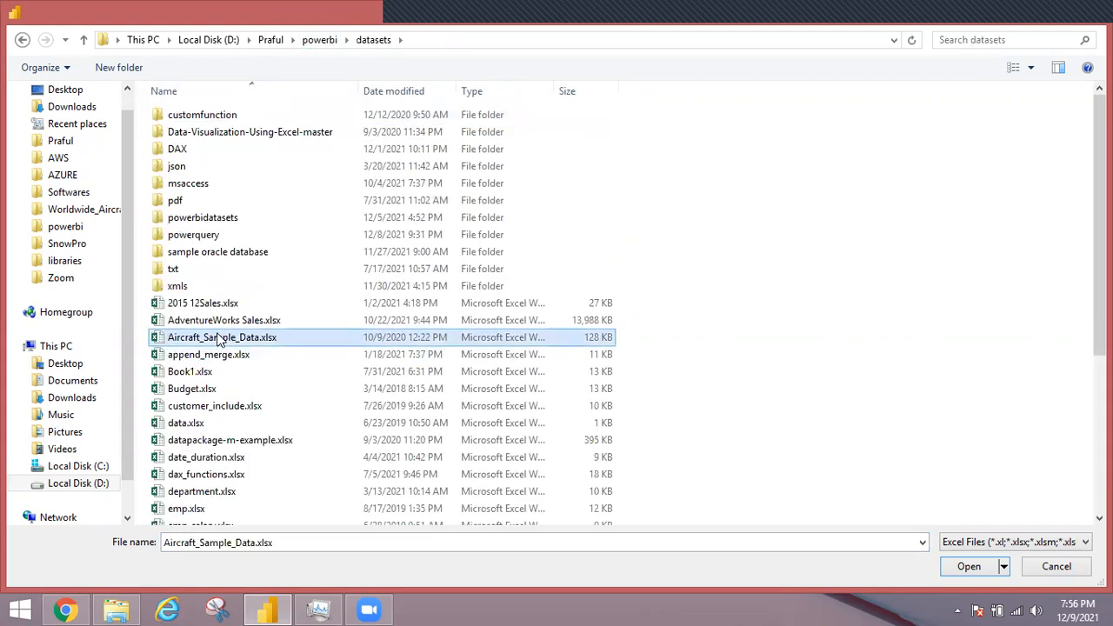
pyautogui.click(983, 567)
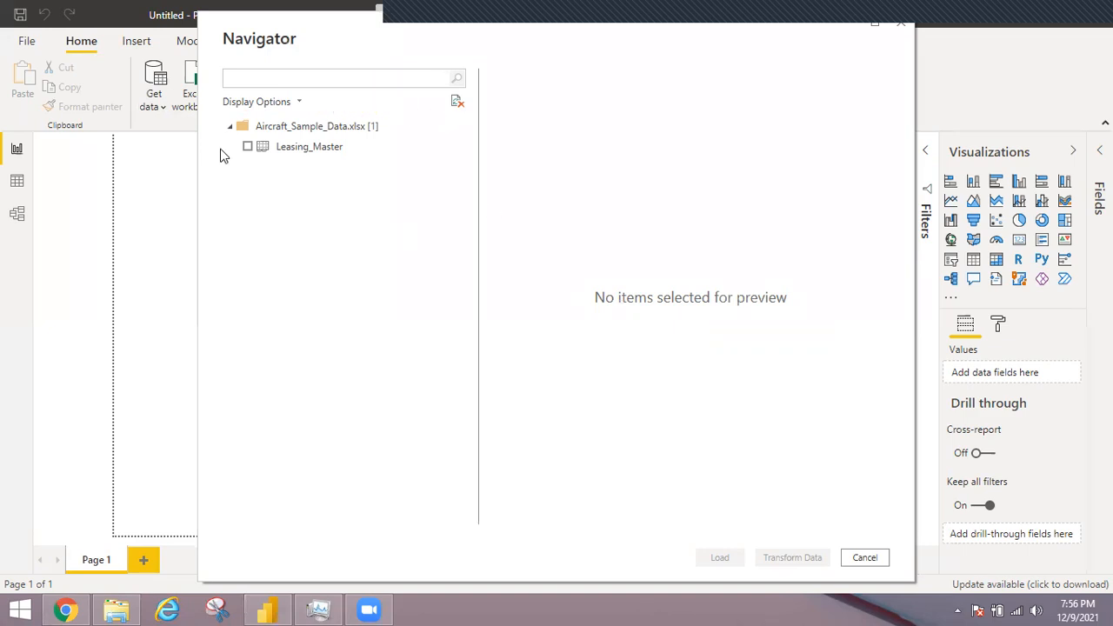
pyautogui.click(247, 146)
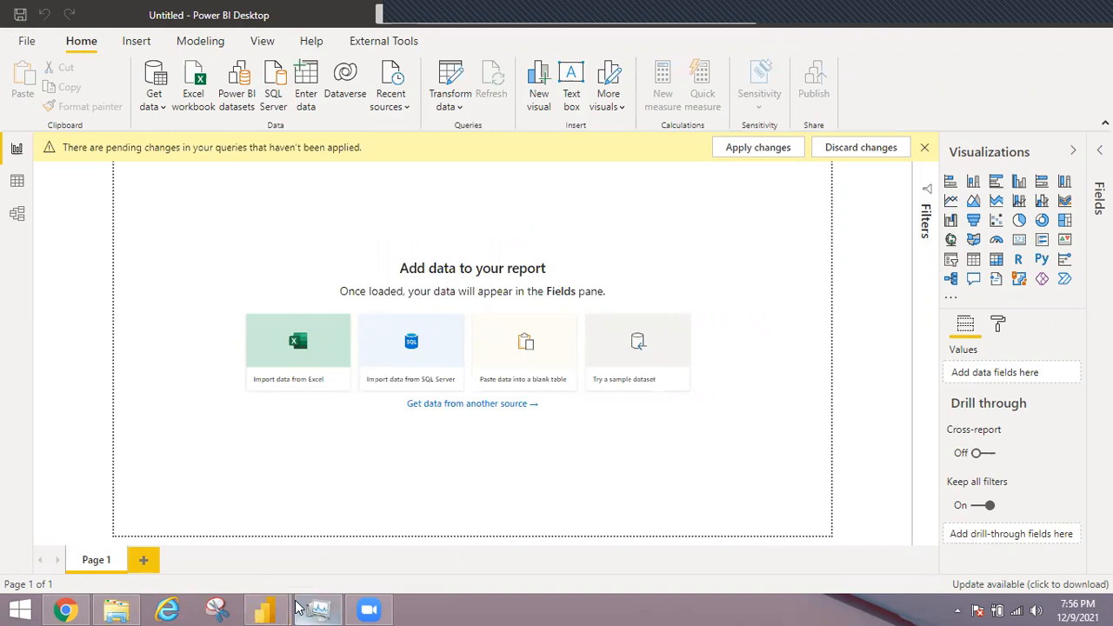
# Check the running background processes in Task Manager, then minimize it.
pyautogui.click(319, 608)
pyautogui.click(341, 306)
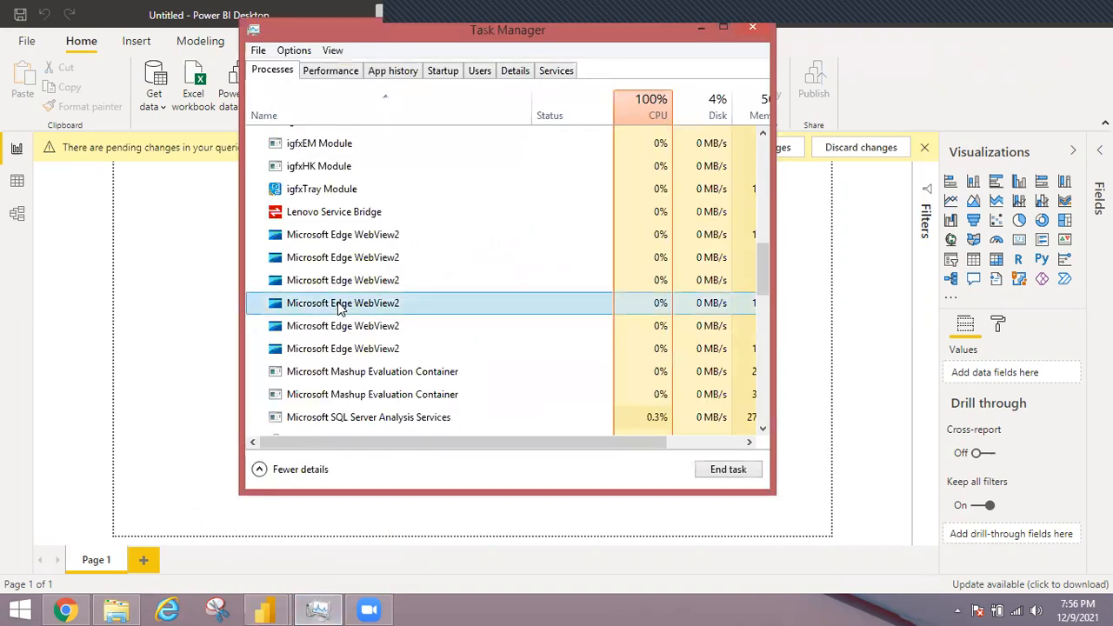
pyautogui.click(339, 351)
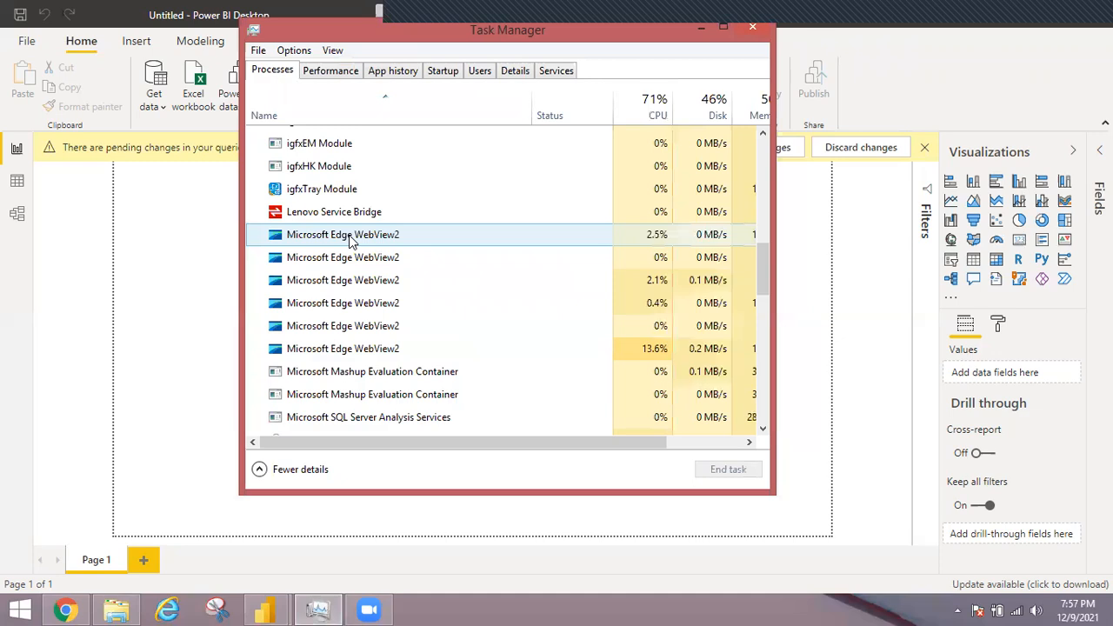
pyautogui.click(701, 30)
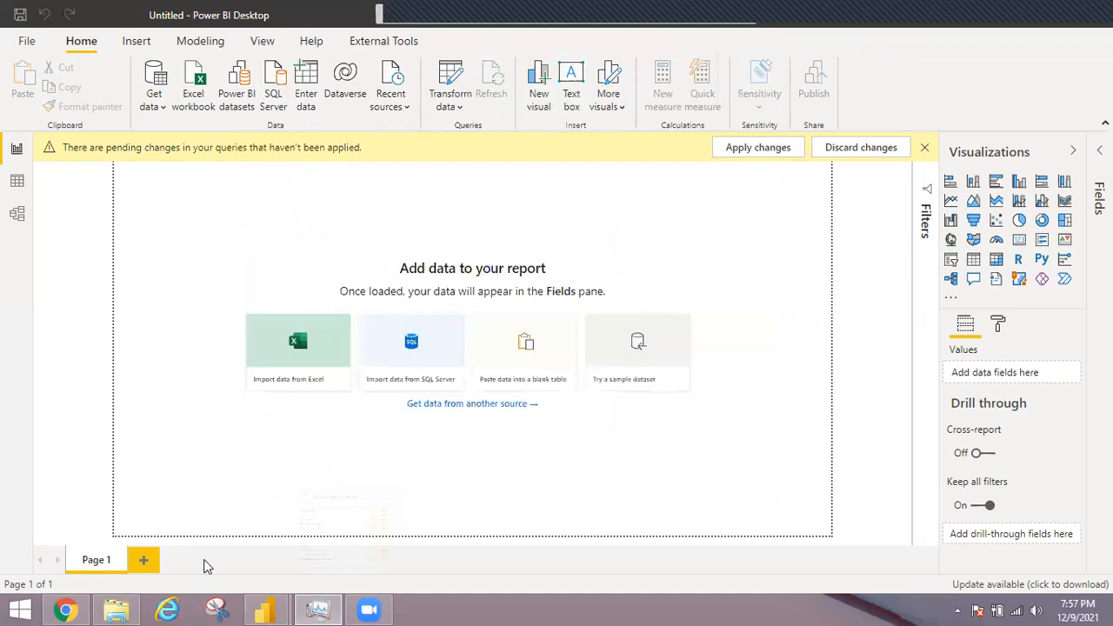
# Switch to the Power Query Editor and hide the column distribution charts in the data preview.
pyautogui.click(257, 608)
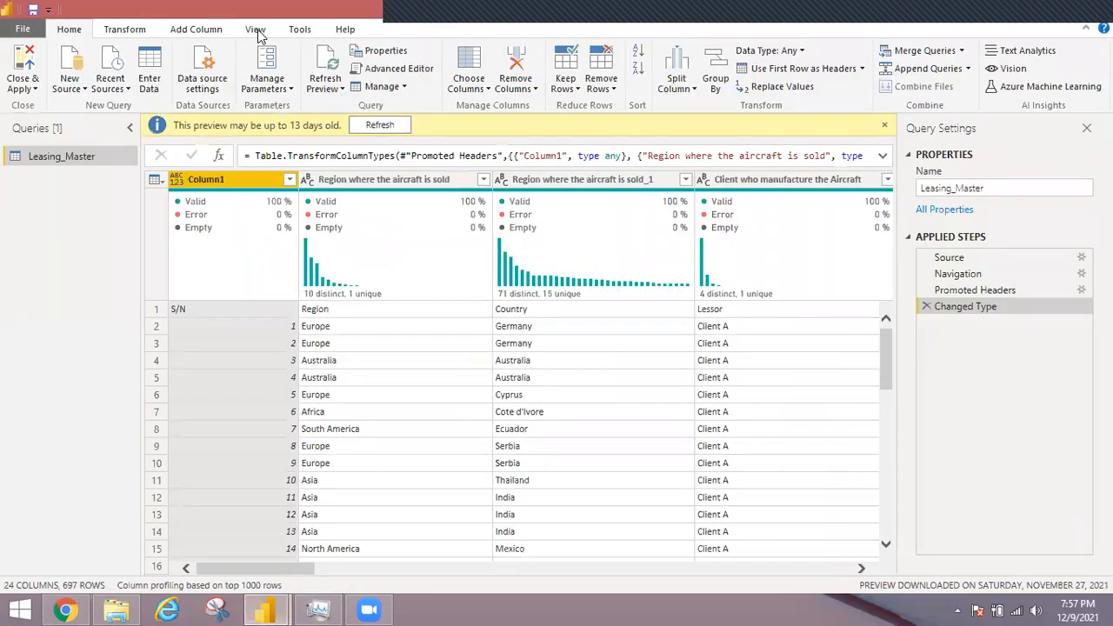
pyautogui.click(256, 31)
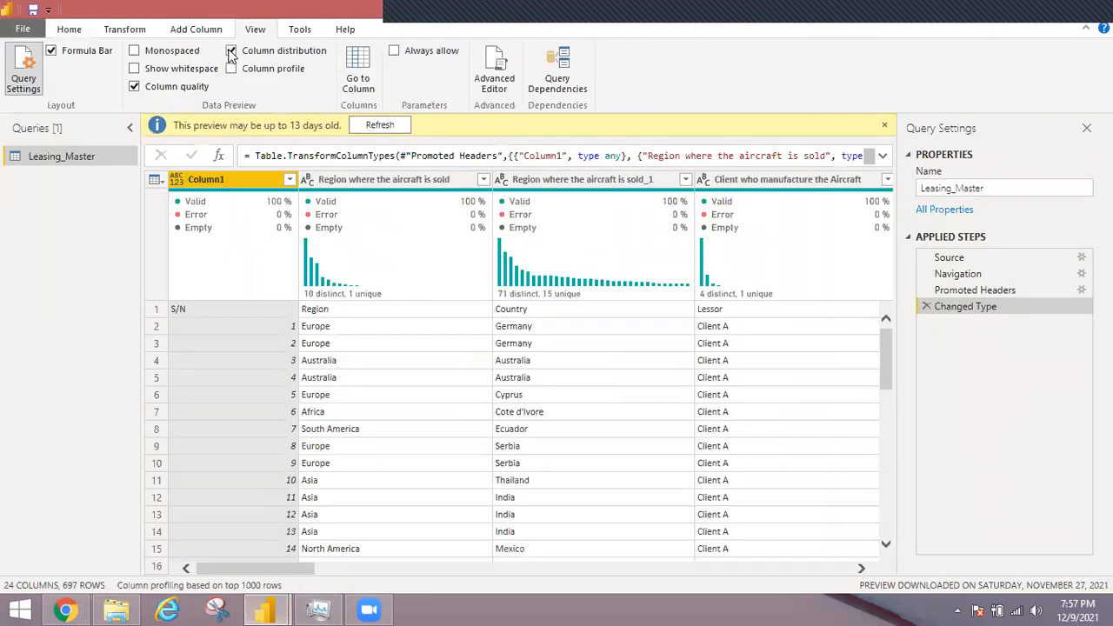
pyautogui.click(231, 51)
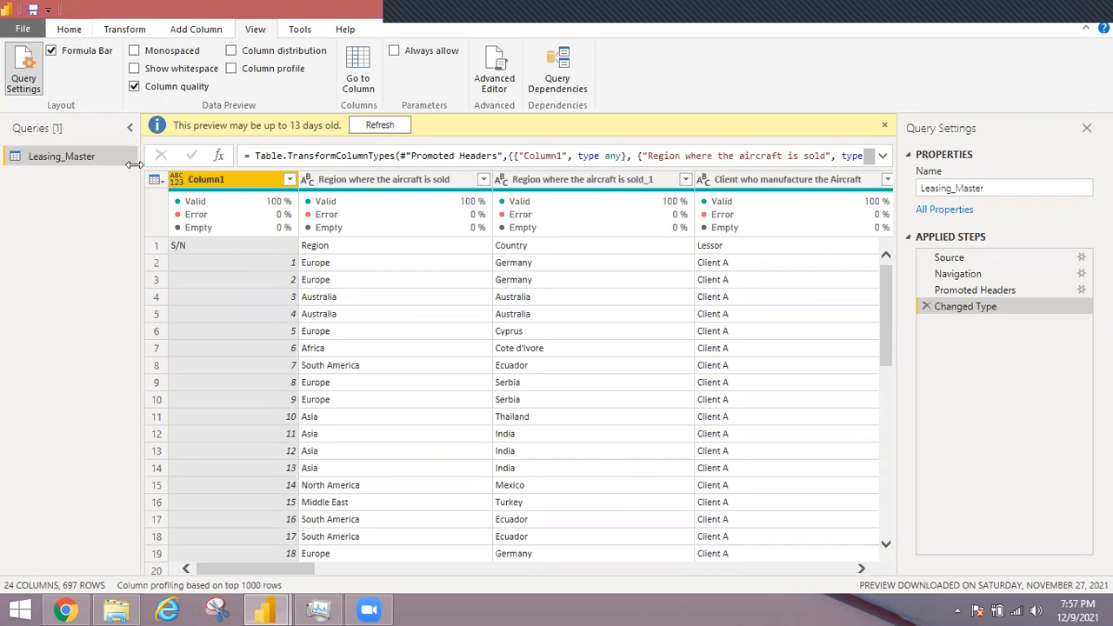
# Promote the first row of the Leasing_Master table to column headers.
pyautogui.click(69, 29)
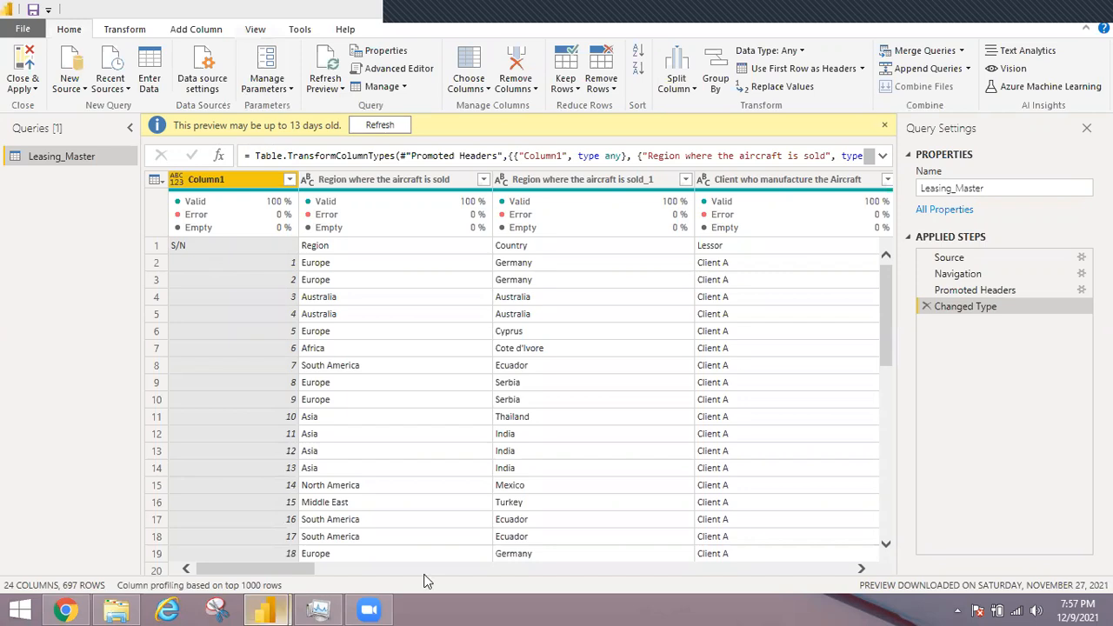
pyautogui.click(796, 569)
pyautogui.moveTo(589, 577); pyautogui.dragTo(173, 565)
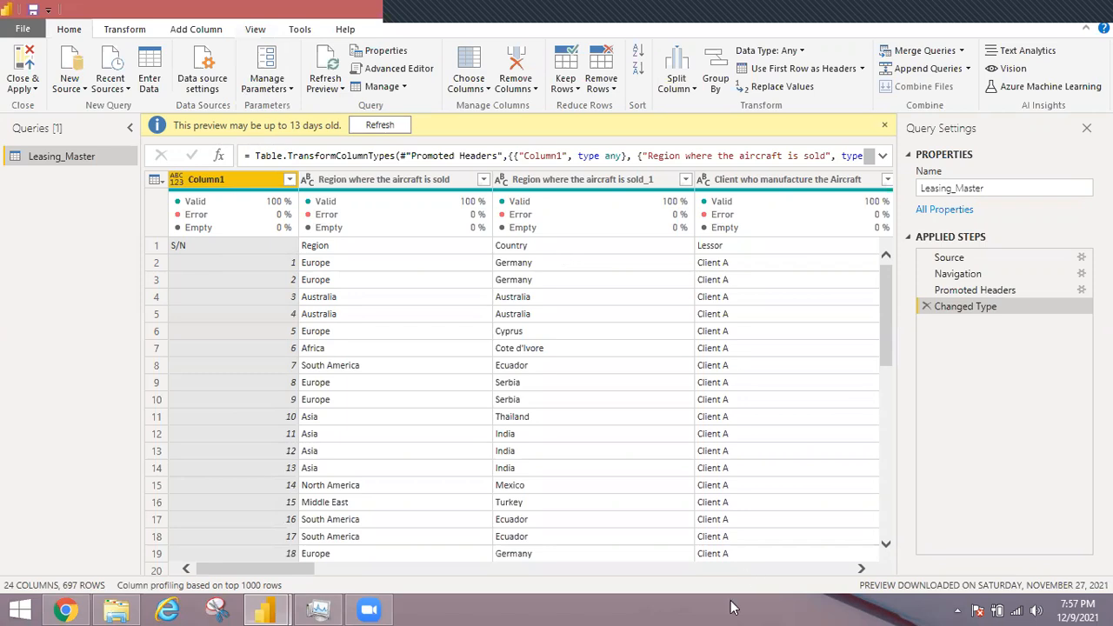
pyautogui.click(789, 571)
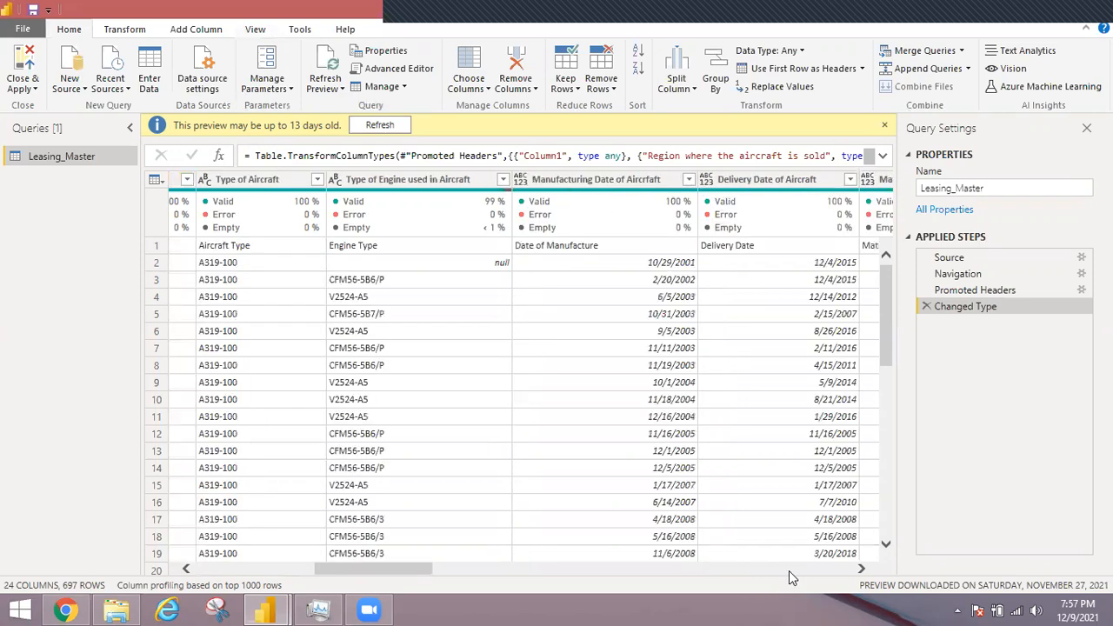
pyautogui.click(788, 571)
pyautogui.click(789, 570)
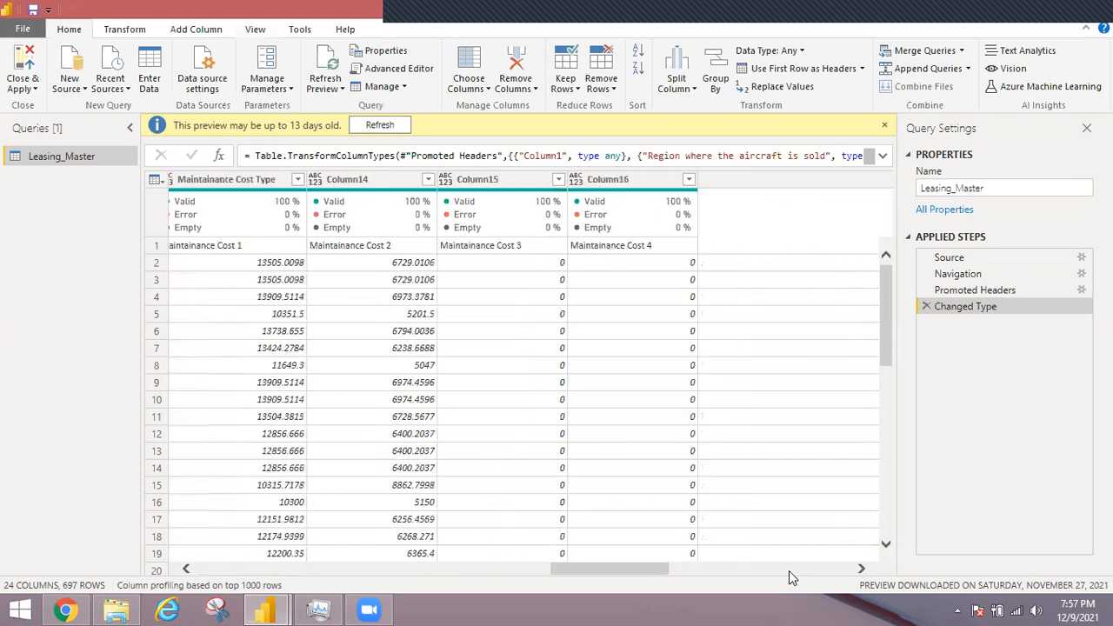
pyautogui.click(789, 571)
pyautogui.moveTo(781, 570); pyautogui.dragTo(153, 553)
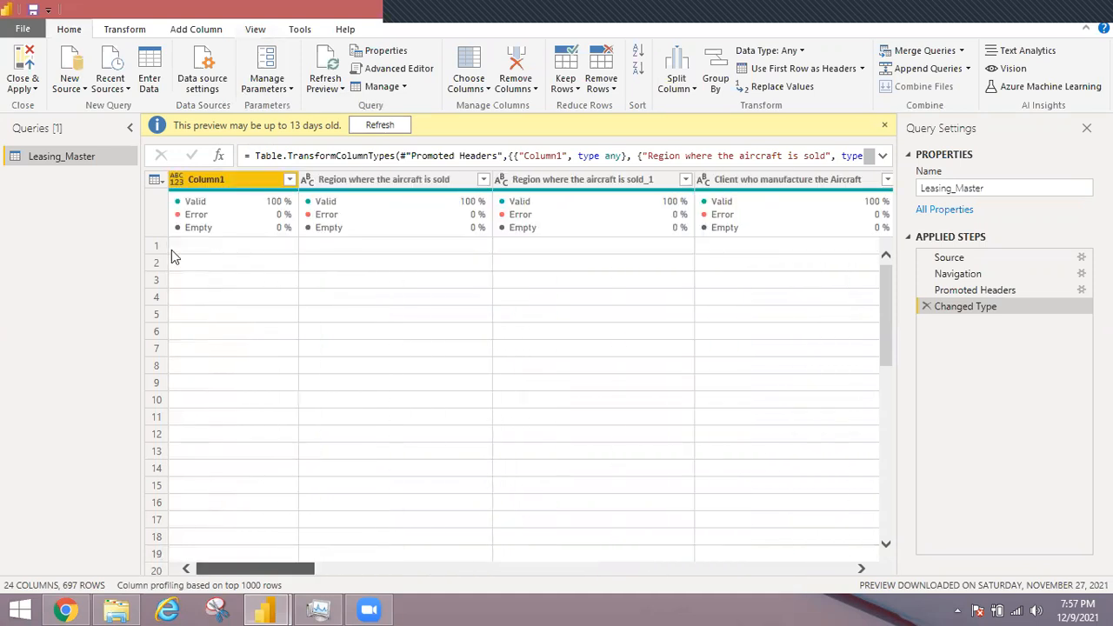
pyautogui.click(808, 69)
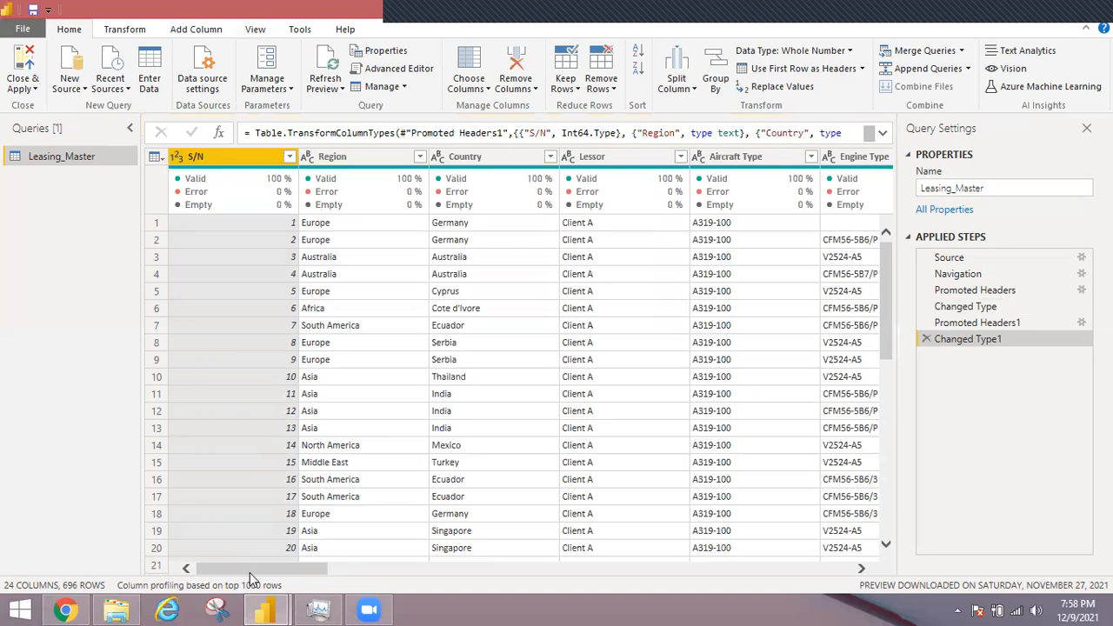
# Change the data type of the Maturity Date column to Date.
pyautogui.moveTo(259, 571); pyautogui.dragTo(410, 563)
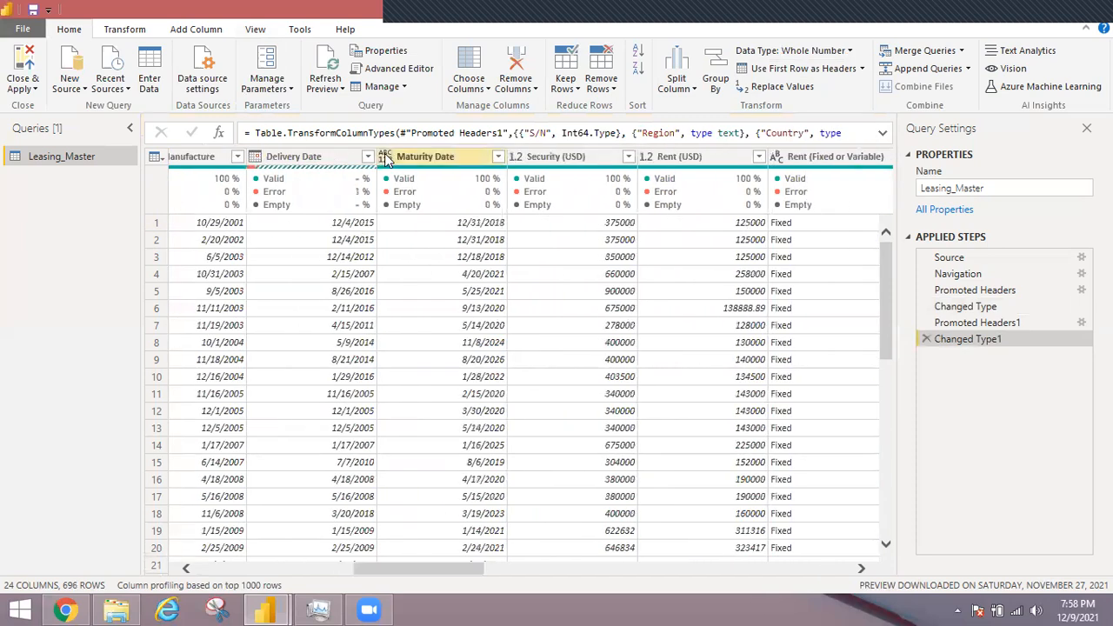
pyautogui.click(385, 156)
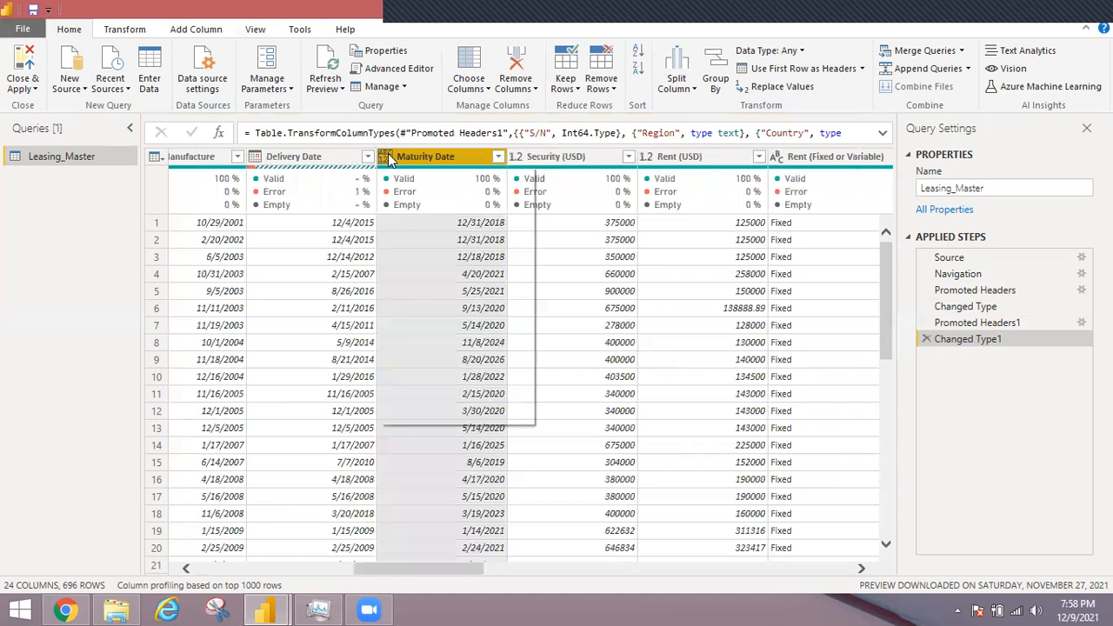
pyautogui.click(422, 155)
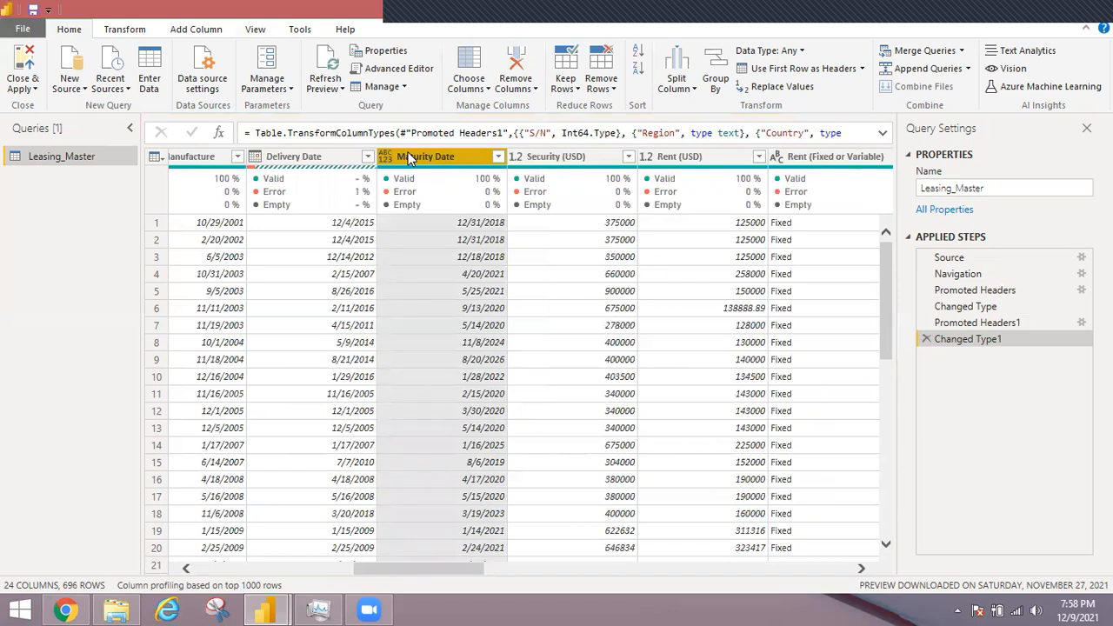
pyautogui.rightClick(388, 156)
pyautogui.click(388, 158)
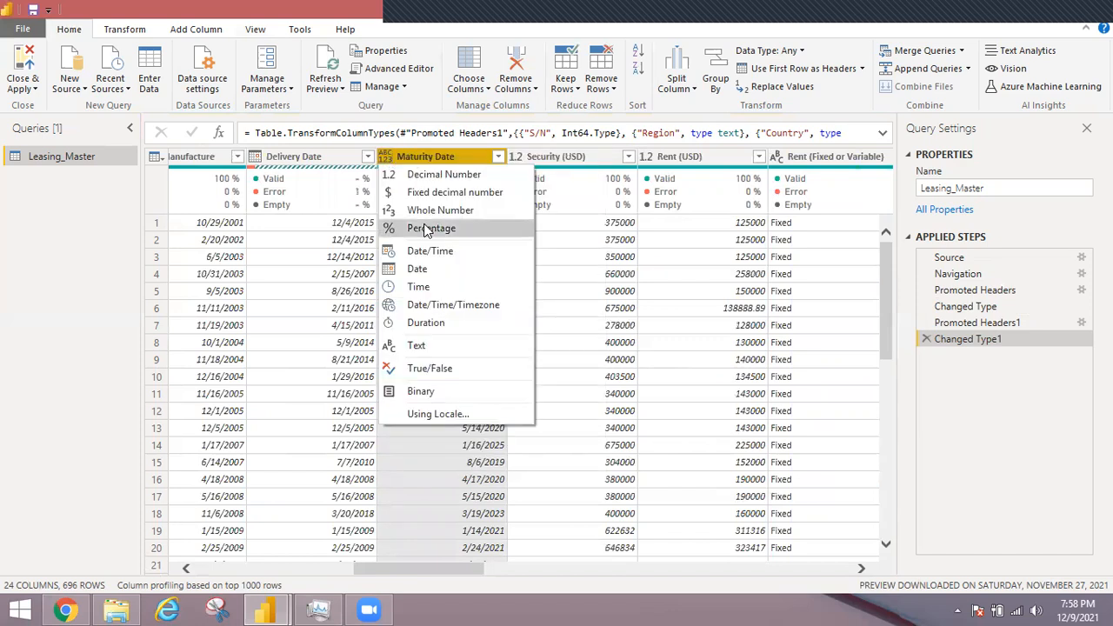
pyautogui.click(416, 270)
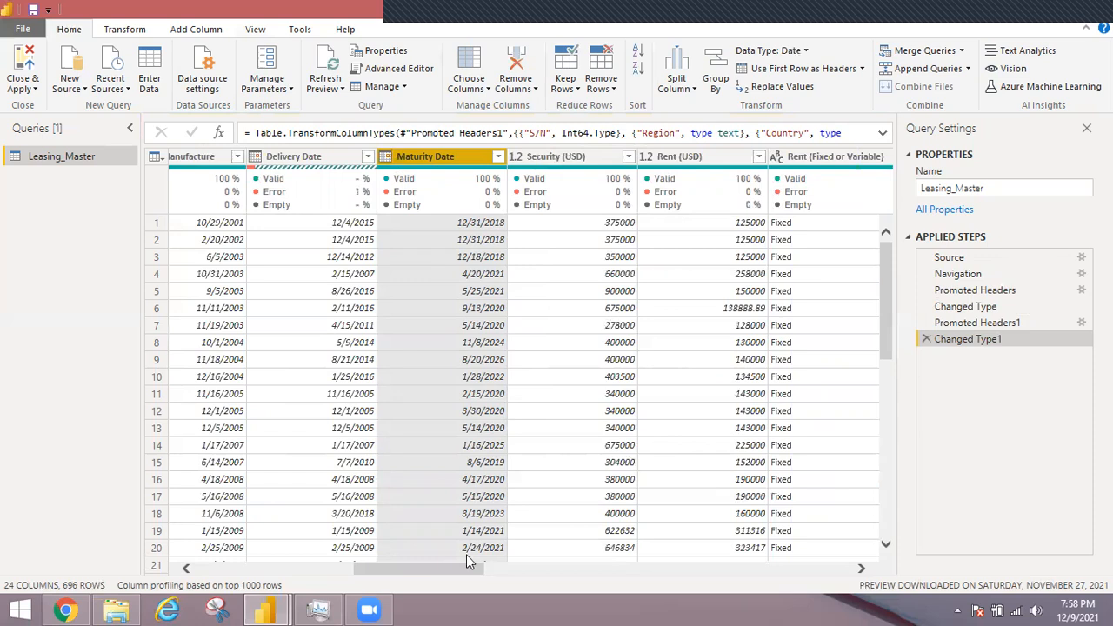
# Examine the remaining columns and compare the table at the Promoted Headers1 and Changed Type1 applied steps.
pyautogui.moveTo(442, 566); pyautogui.dragTo(833, 524)
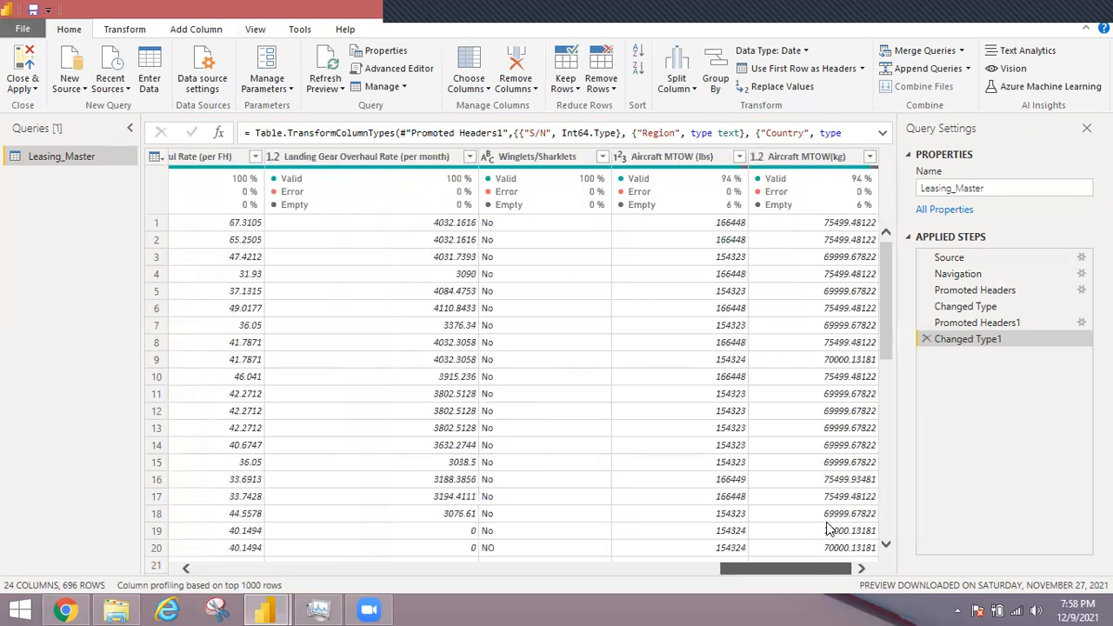
pyautogui.click(515, 522)
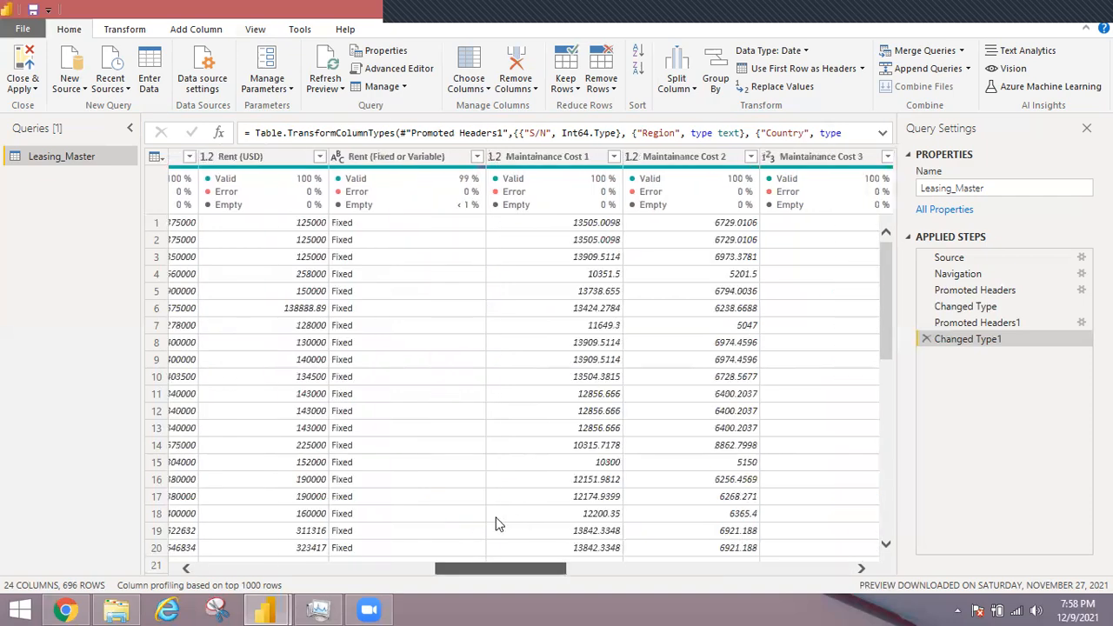
pyautogui.hscroll(-3, 495, 524)
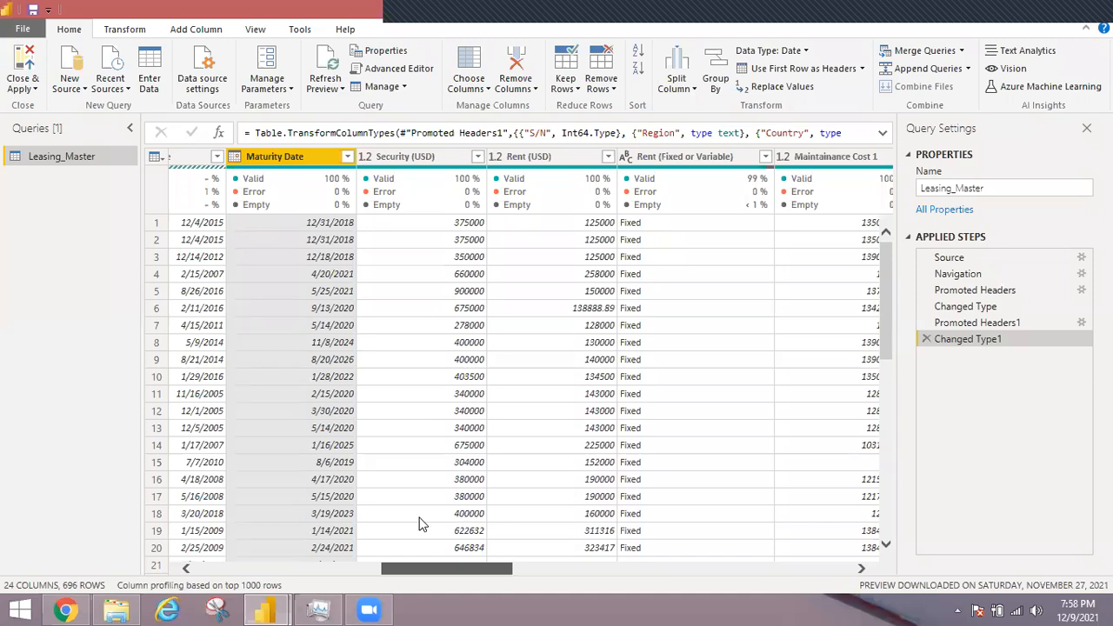
pyautogui.hscroll(-3, 418, 523)
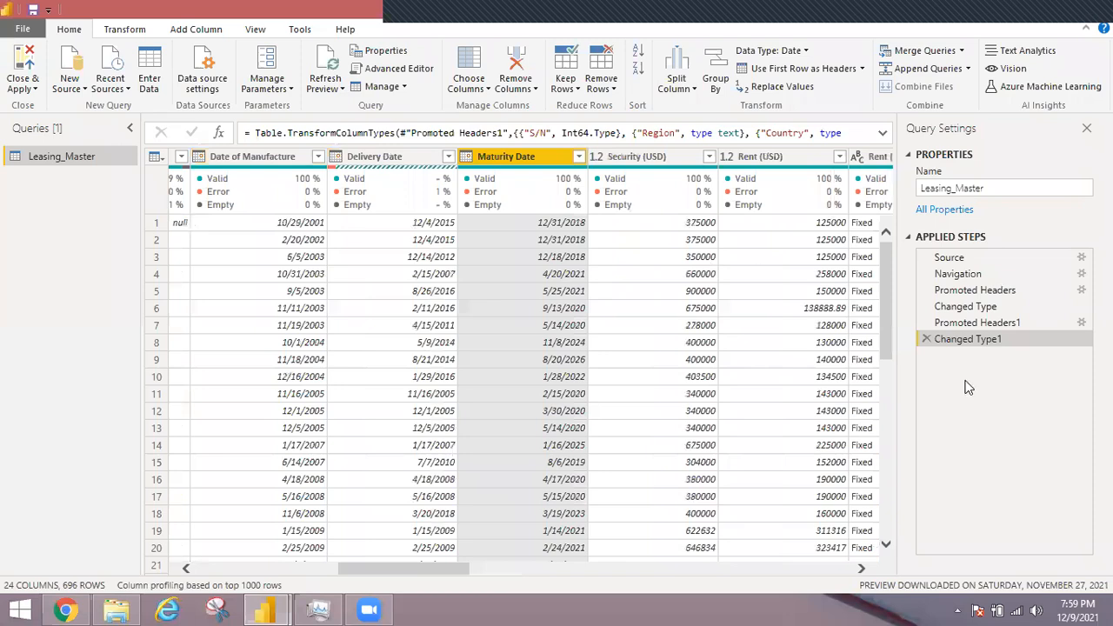
pyautogui.click(968, 323)
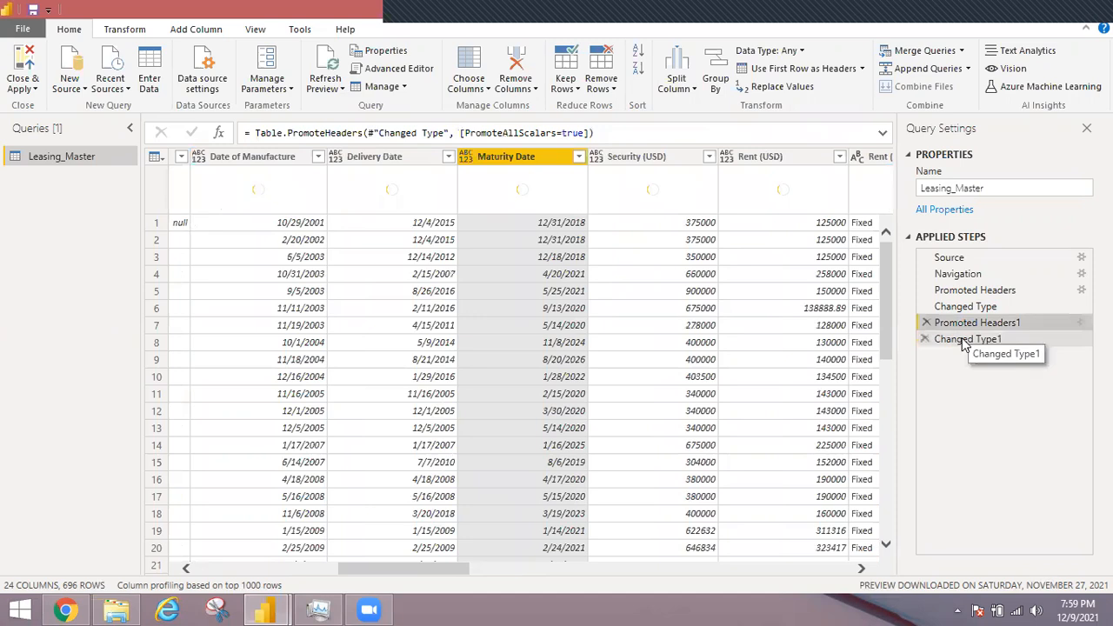
pyautogui.click(963, 339)
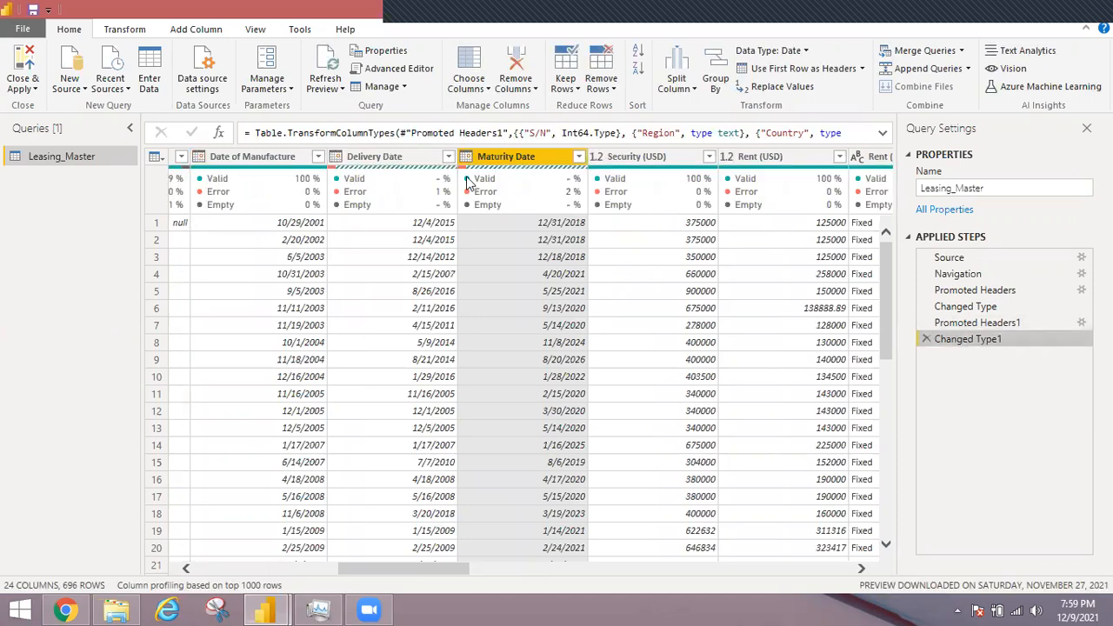
# Check the errors in the Delivery Date and Maturity Date columns and remove all error rows from the table.
pyautogui.moveTo(334, 174)
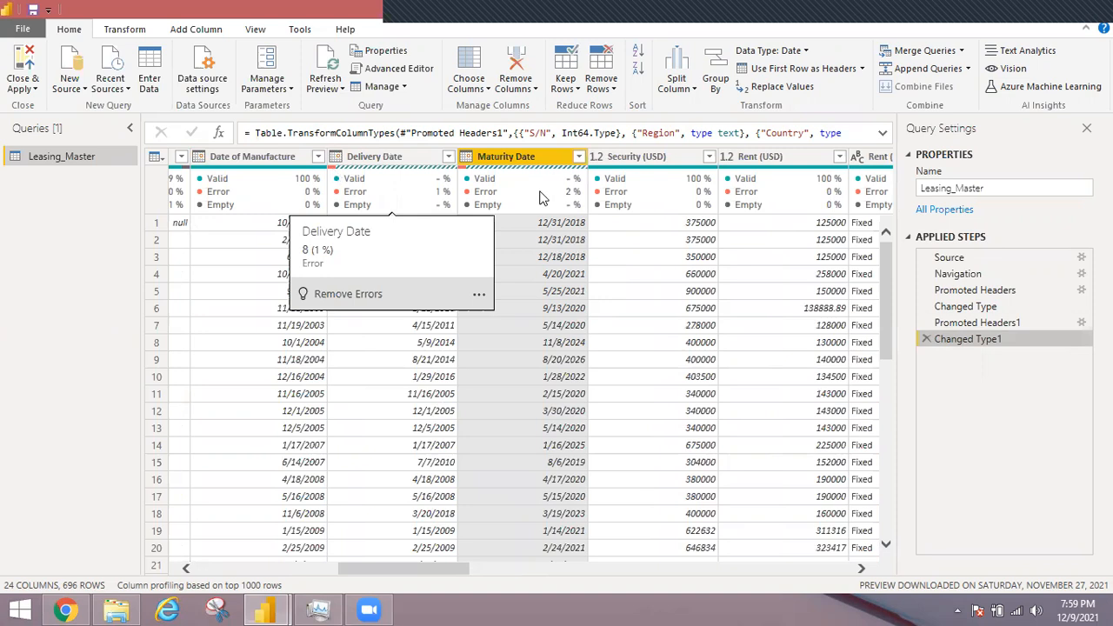
pyautogui.moveTo(464, 174)
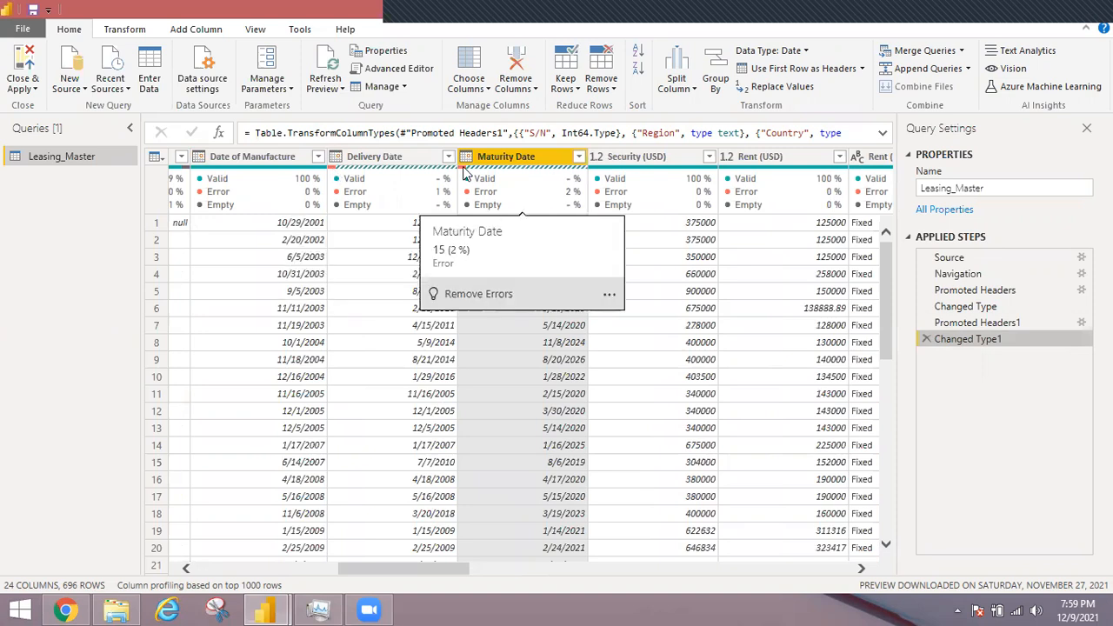
pyautogui.click(157, 158)
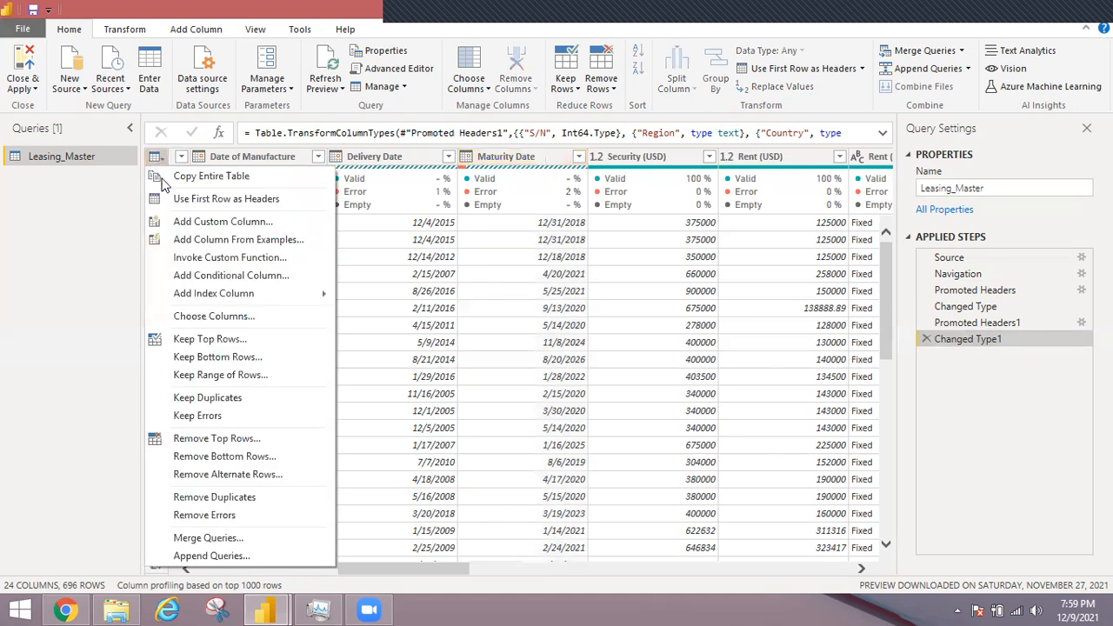
pyautogui.click(204, 515)
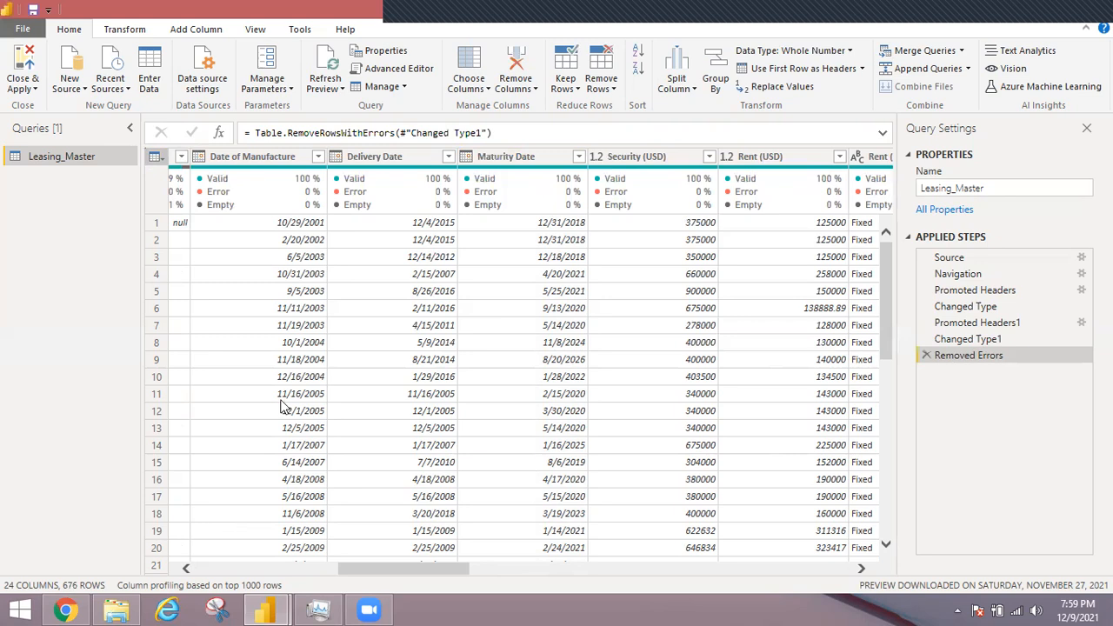
# Try to replace the Maturity Date values in place with their year, and remove that extraction from the applied steps.
pyautogui.click(489, 160)
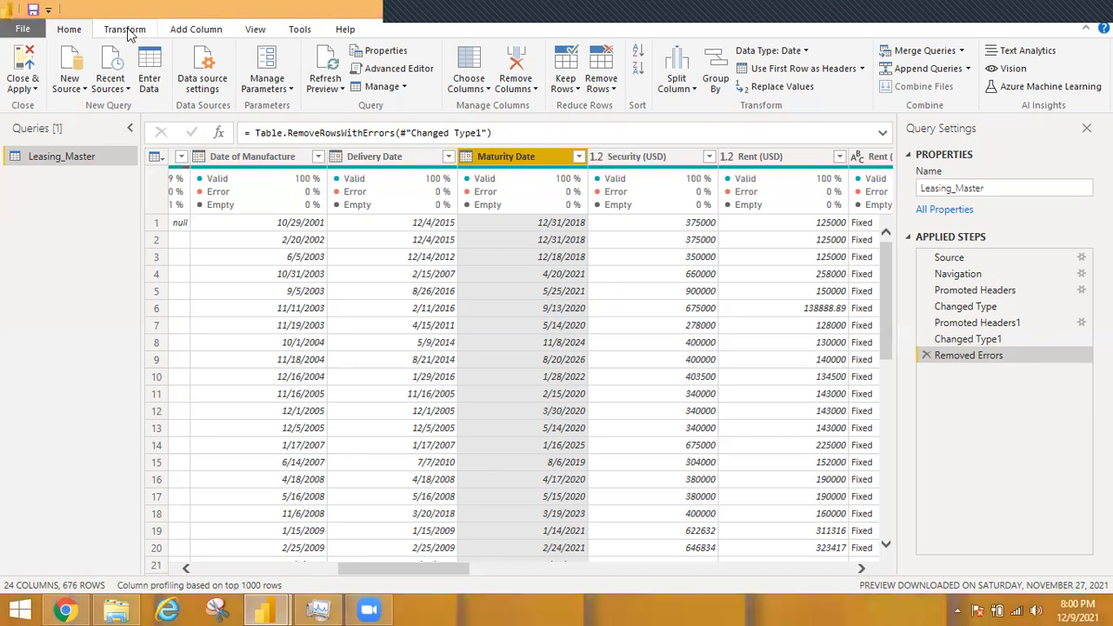
pyautogui.click(126, 30)
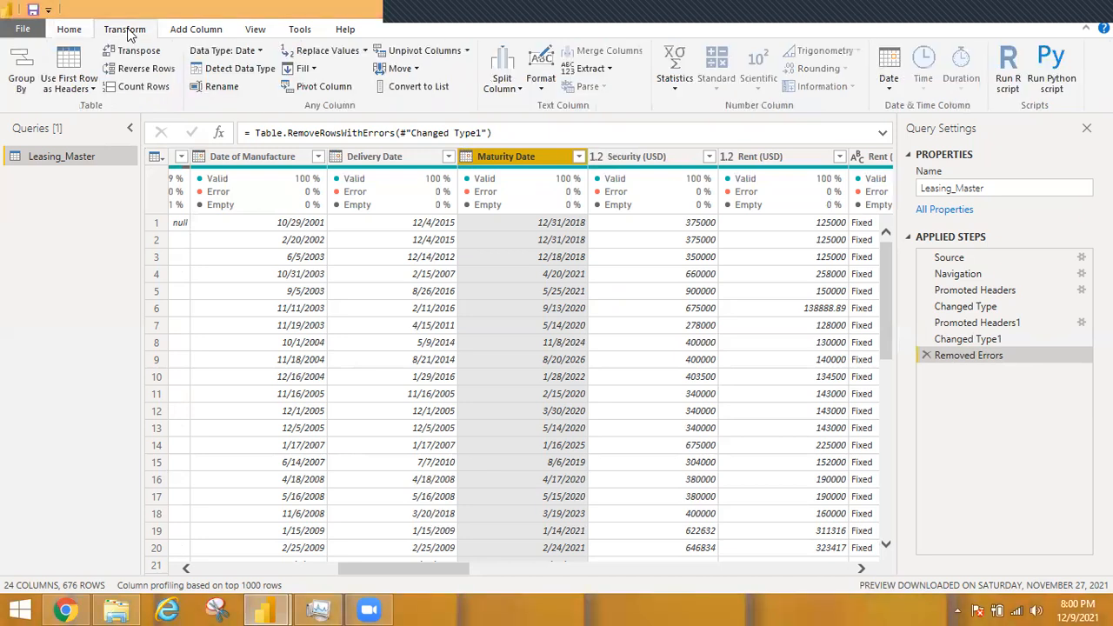
pyautogui.click(211, 33)
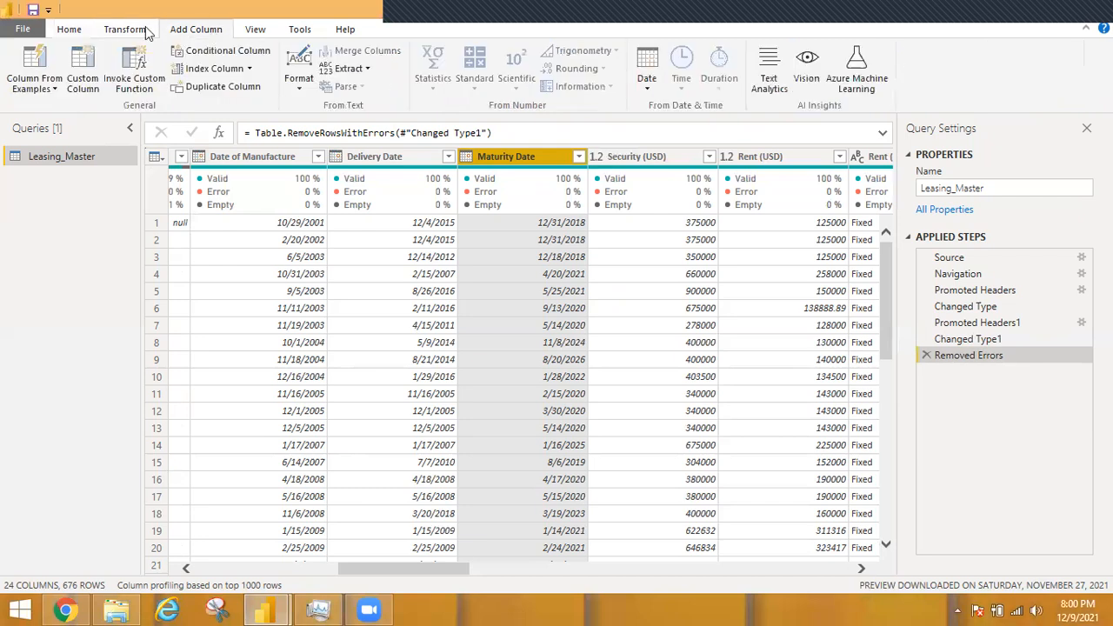
pyautogui.click(132, 31)
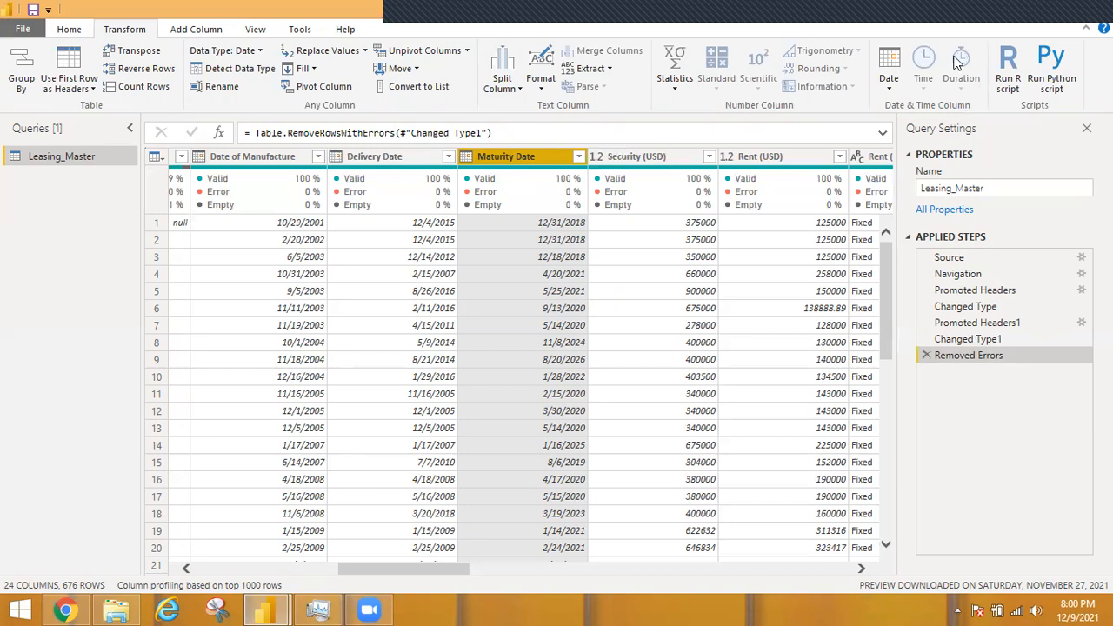
pyautogui.click(202, 32)
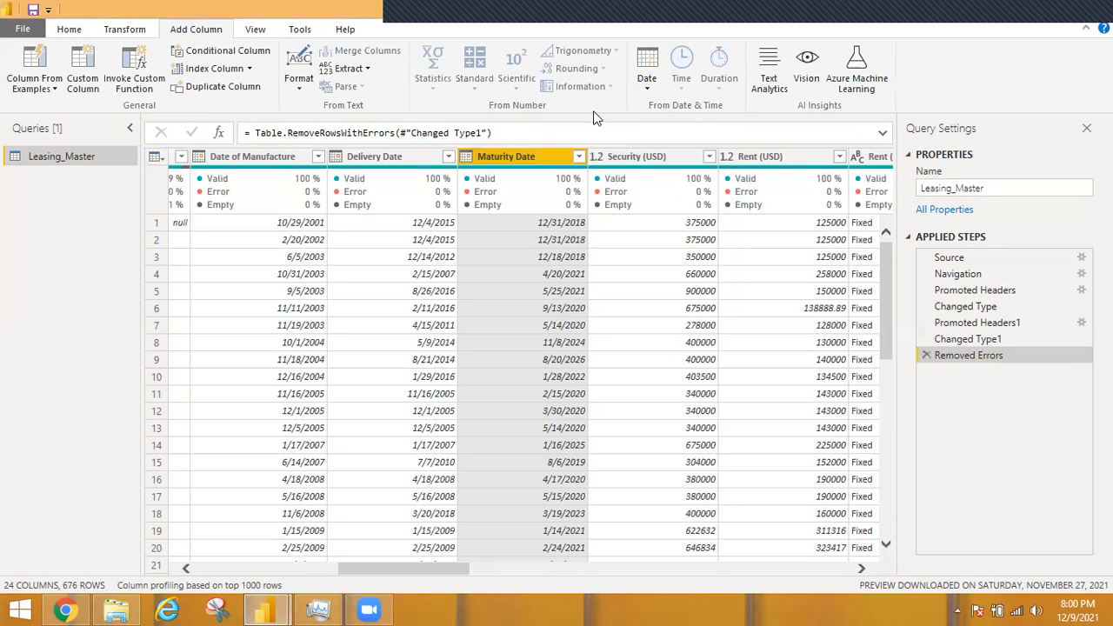
pyautogui.click(135, 28)
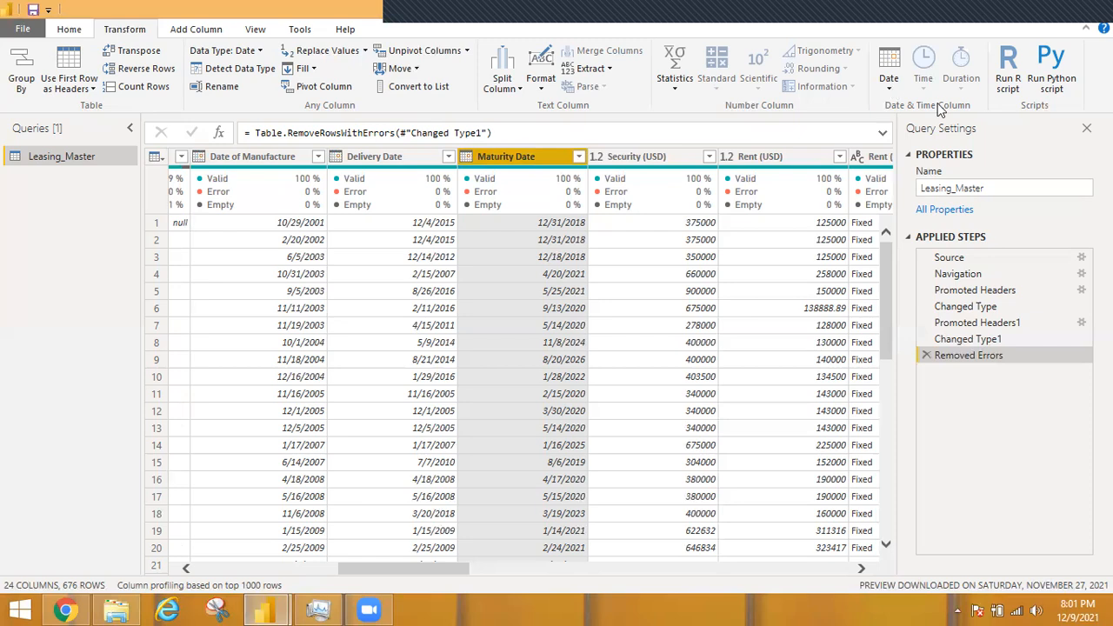
pyautogui.click(891, 87)
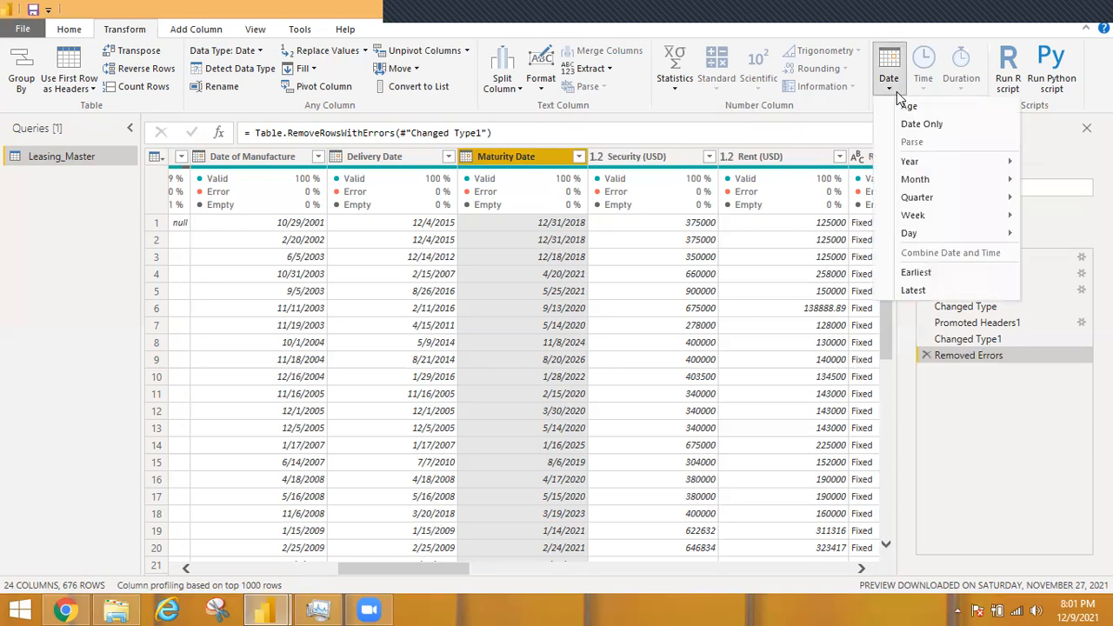
pyautogui.moveTo(909, 162)
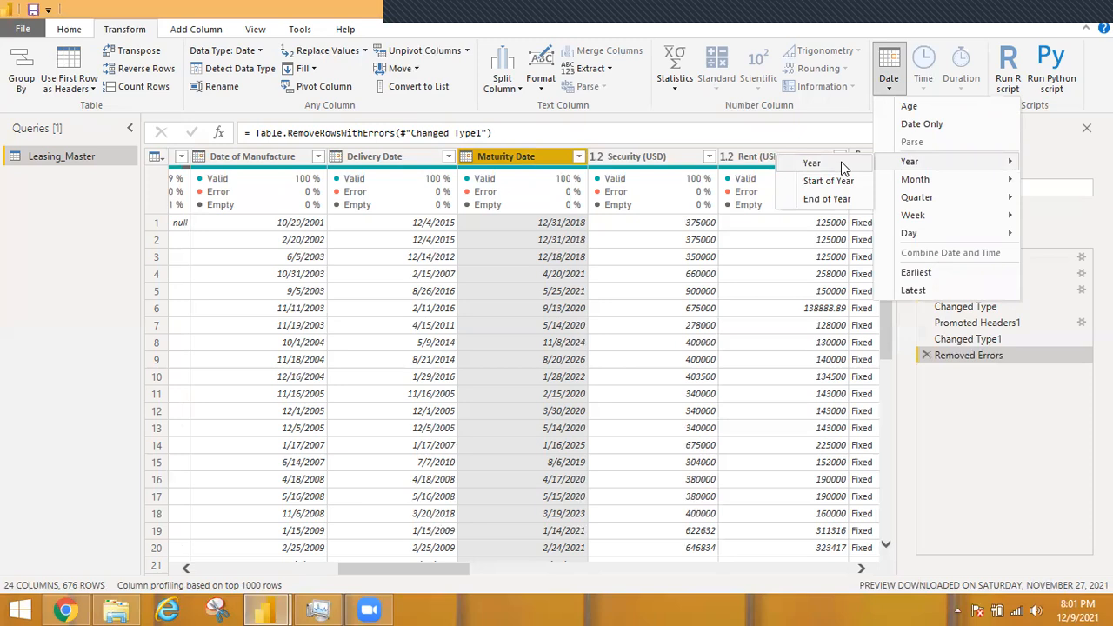
pyautogui.click(842, 167)
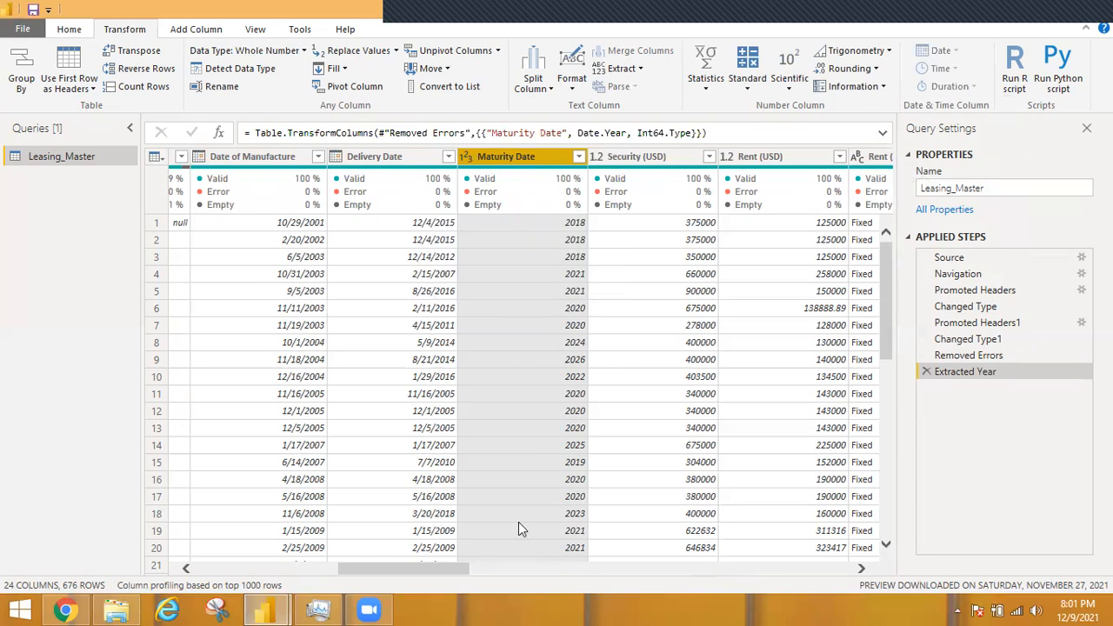
pyautogui.click(927, 372)
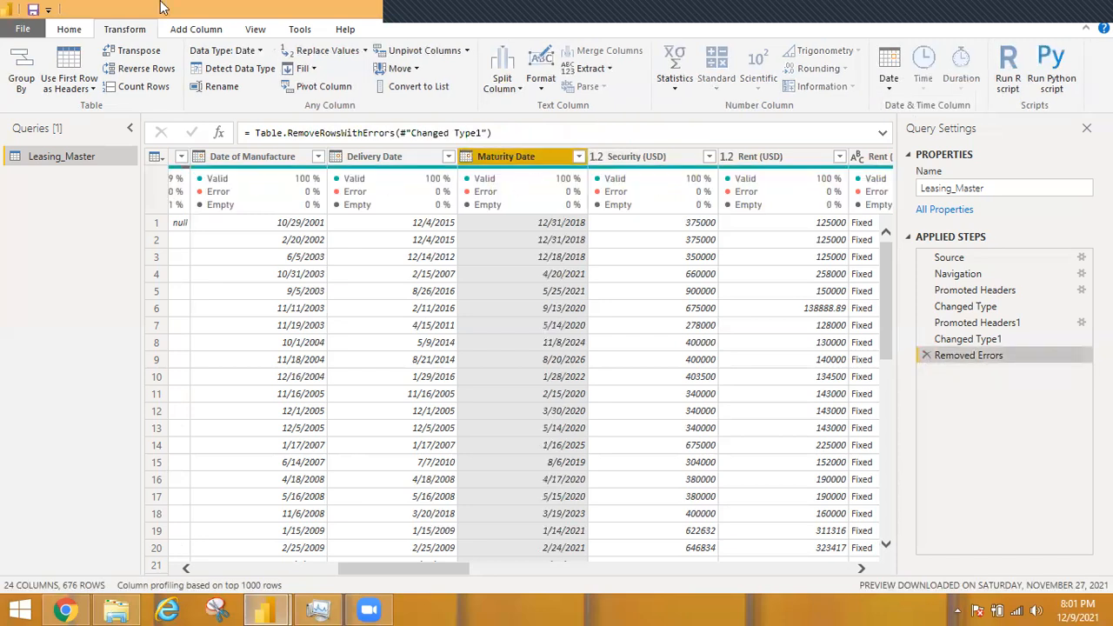
# Try adding a separate Year column based on Maturity Date, and remove it again from the applied steps.
pyautogui.click(200, 31)
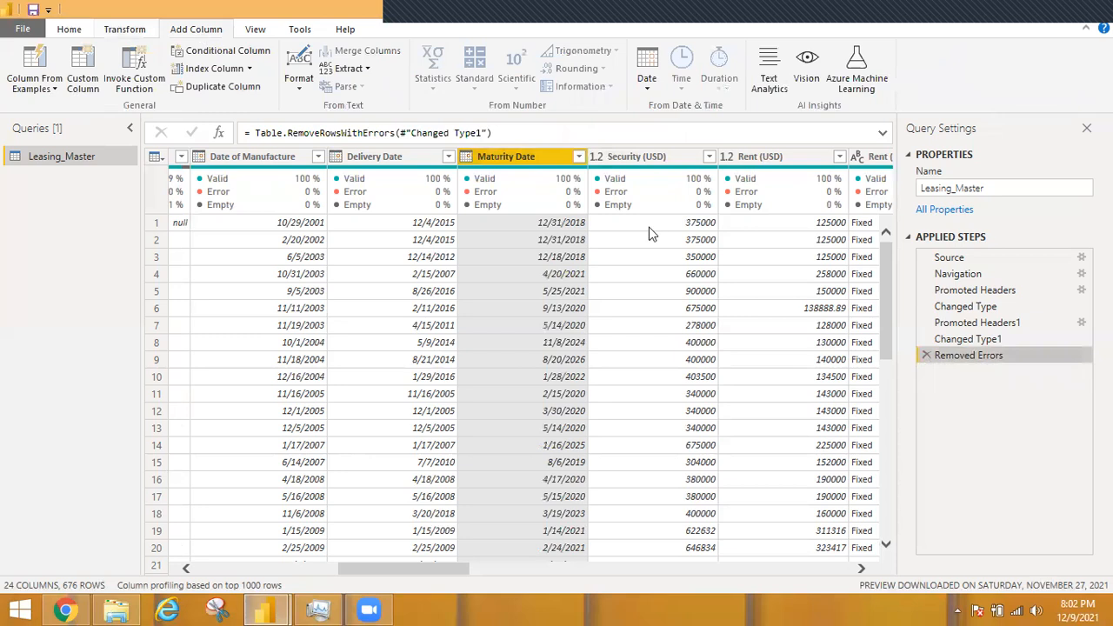
pyautogui.click(654, 92)
pyautogui.moveTo(746, 169)
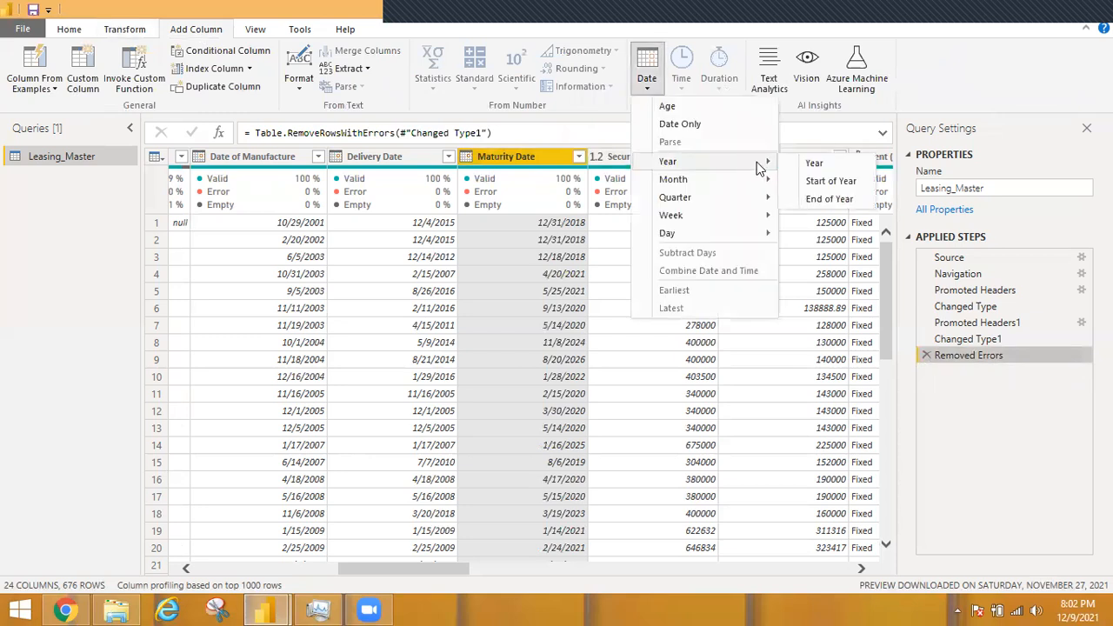
pyautogui.click(814, 164)
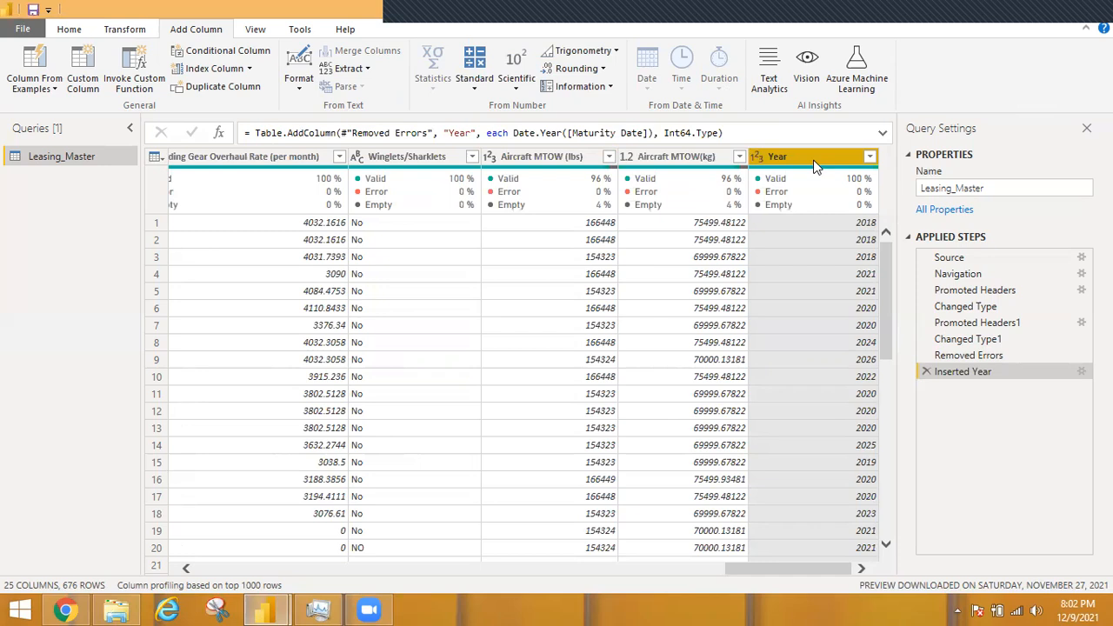
pyautogui.click(926, 372)
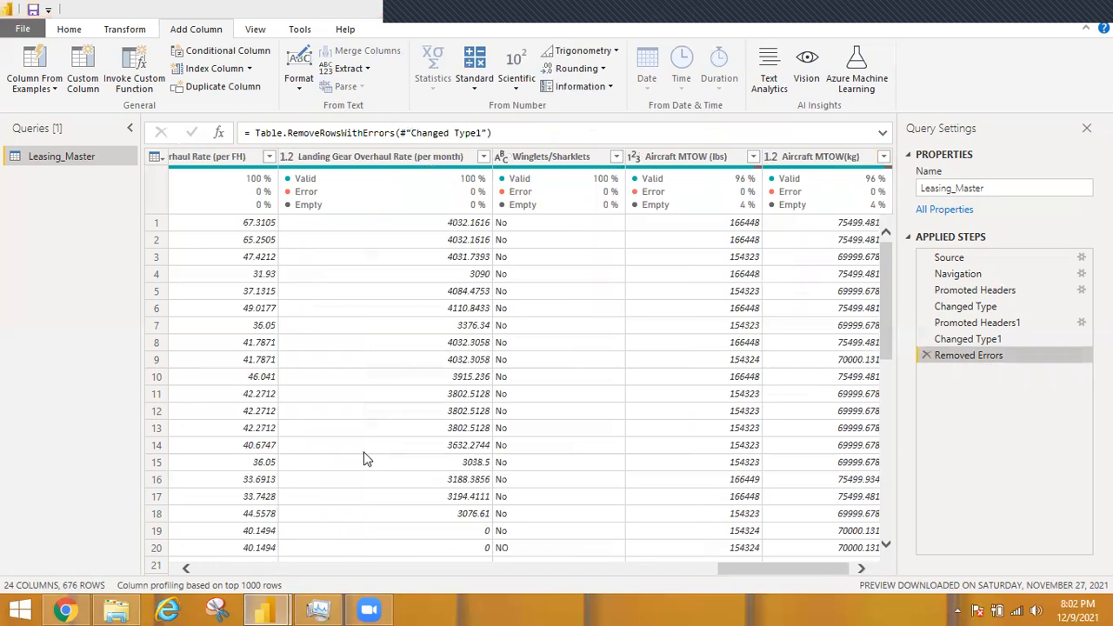
# Add a new Week of Year column derived from the Maturity Date column and inspect its first value.
pyautogui.click(202, 572)
pyautogui.click(206, 573)
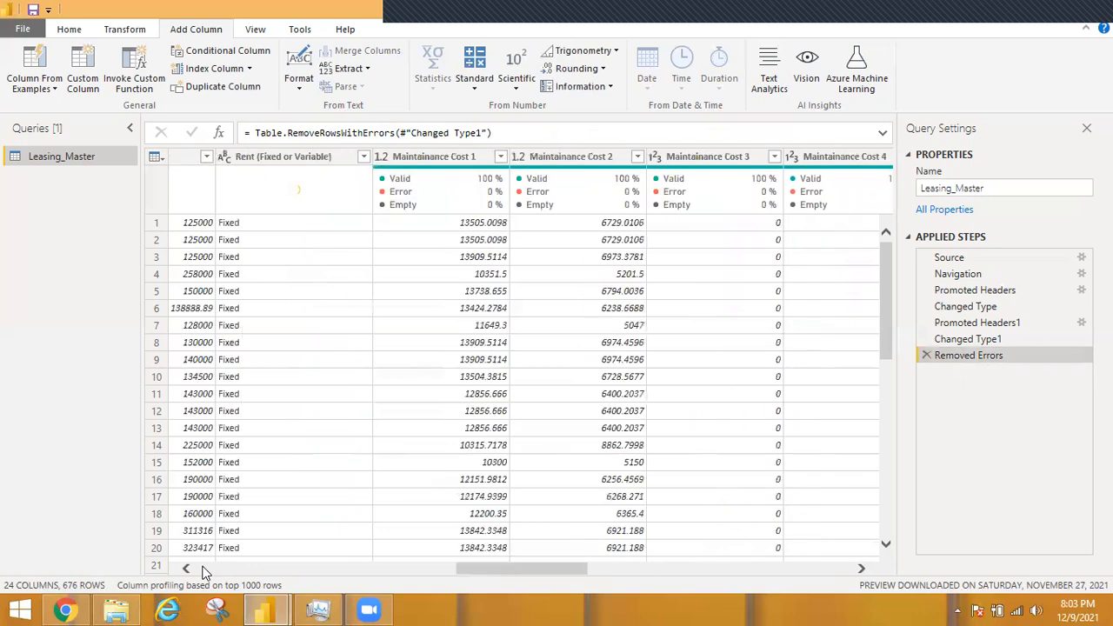
pyautogui.click(202, 571)
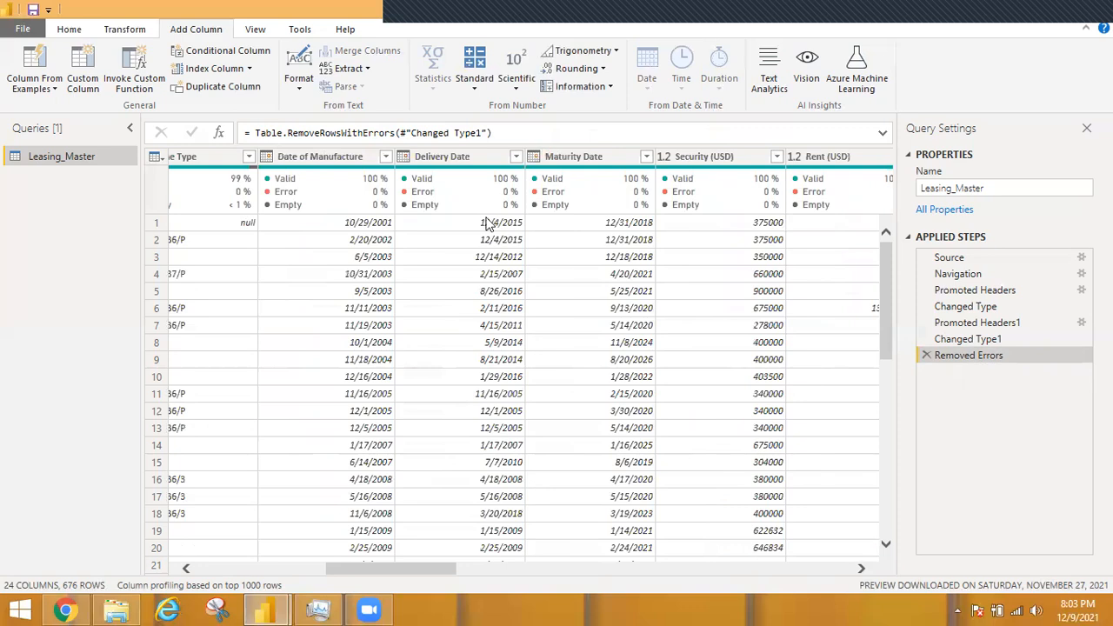
pyautogui.click(585, 160)
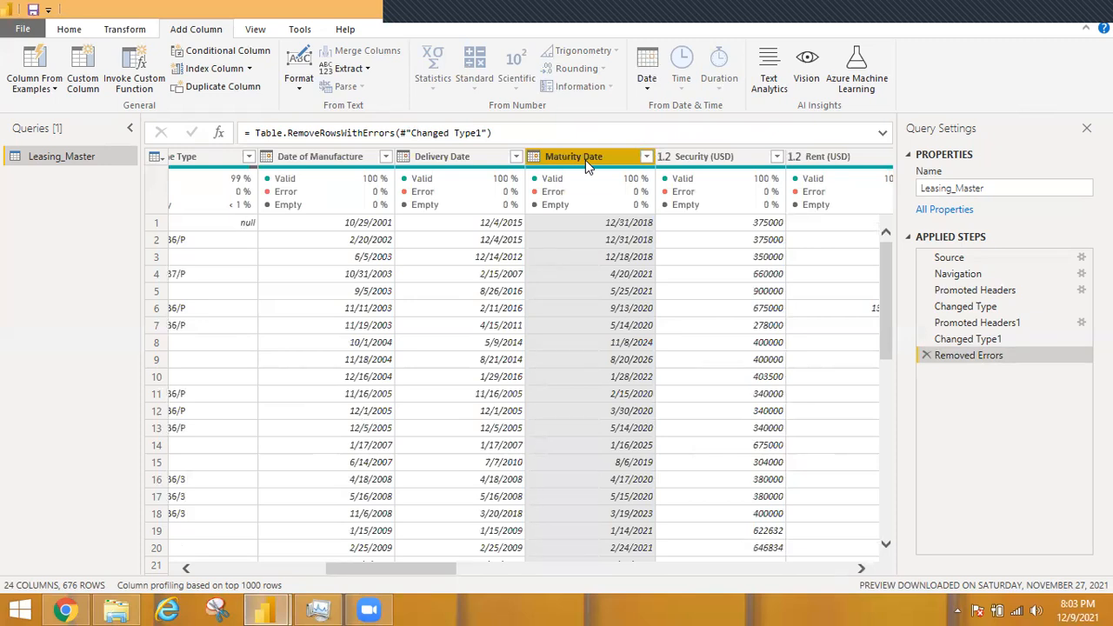
pyautogui.click(652, 87)
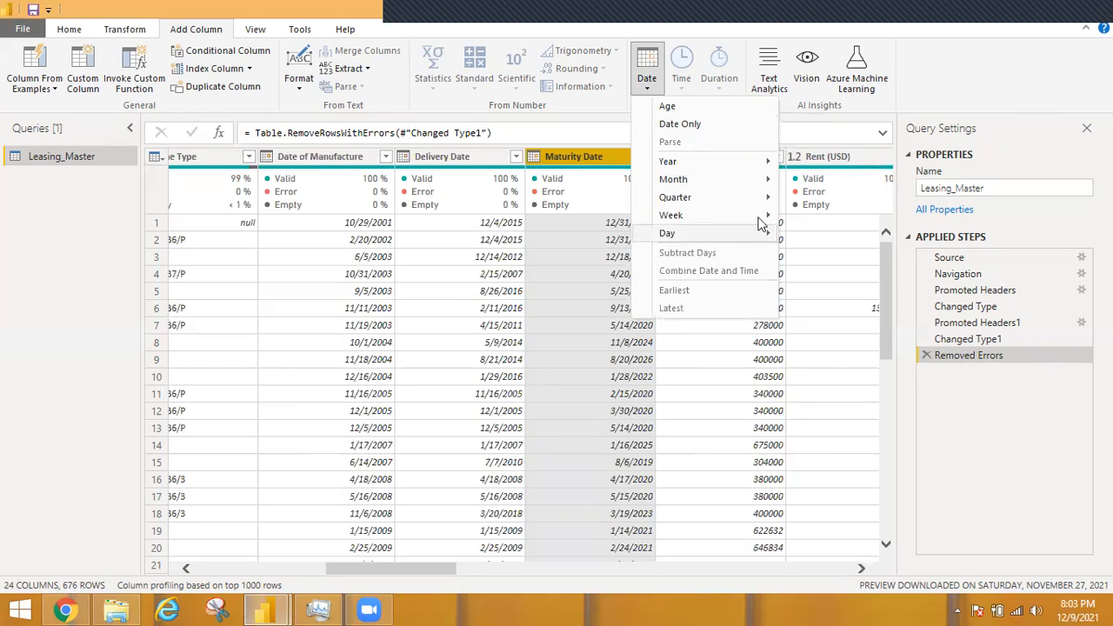
pyautogui.moveTo(762, 217)
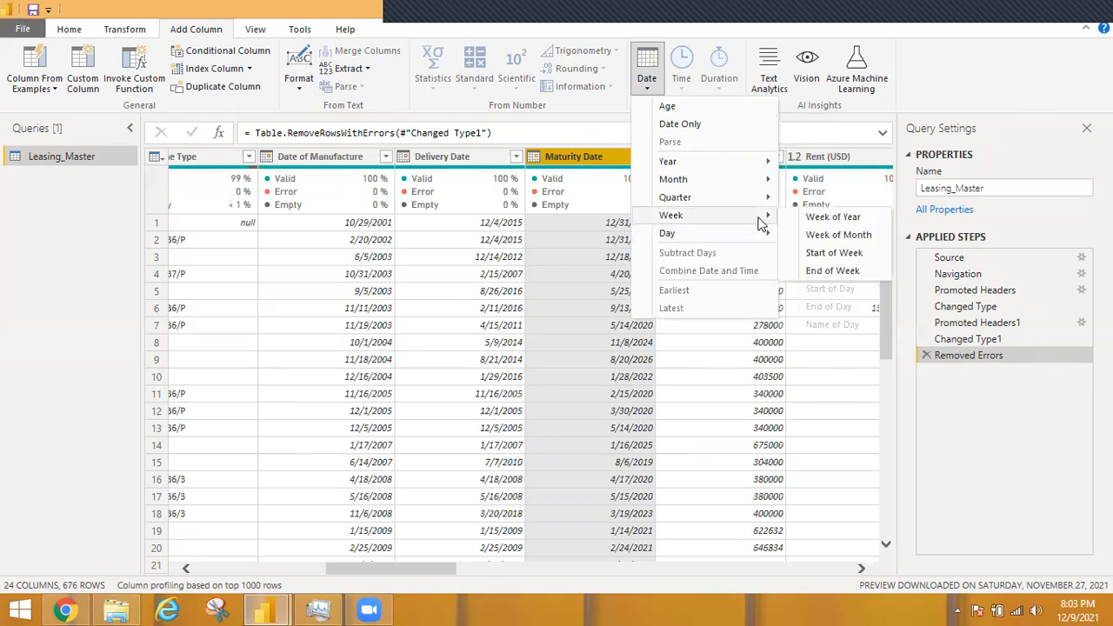
pyautogui.click(811, 218)
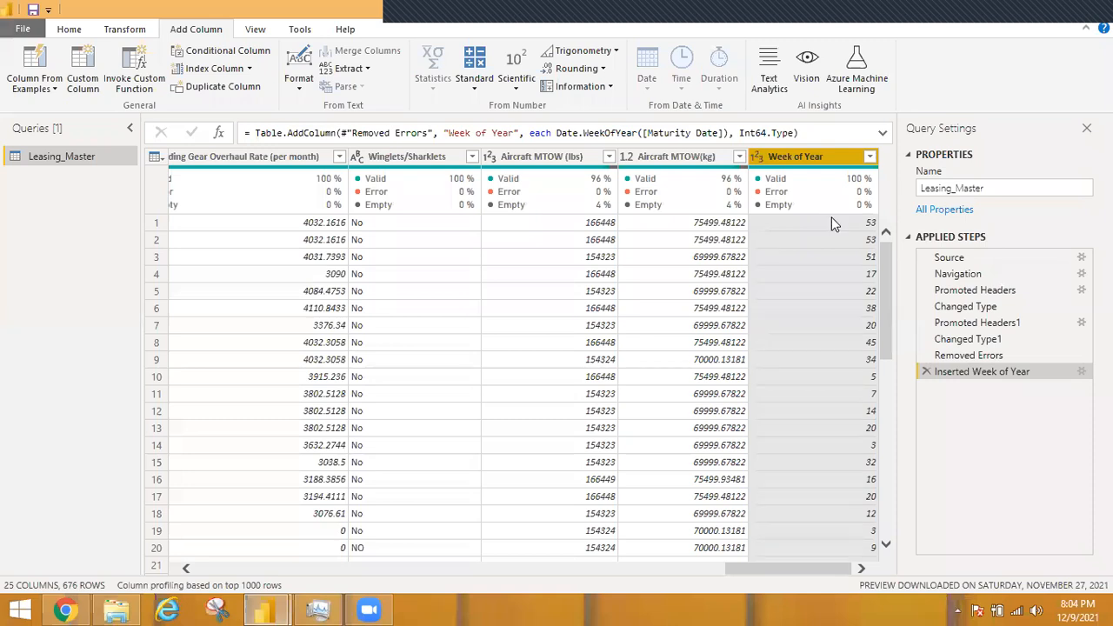
pyautogui.click(831, 223)
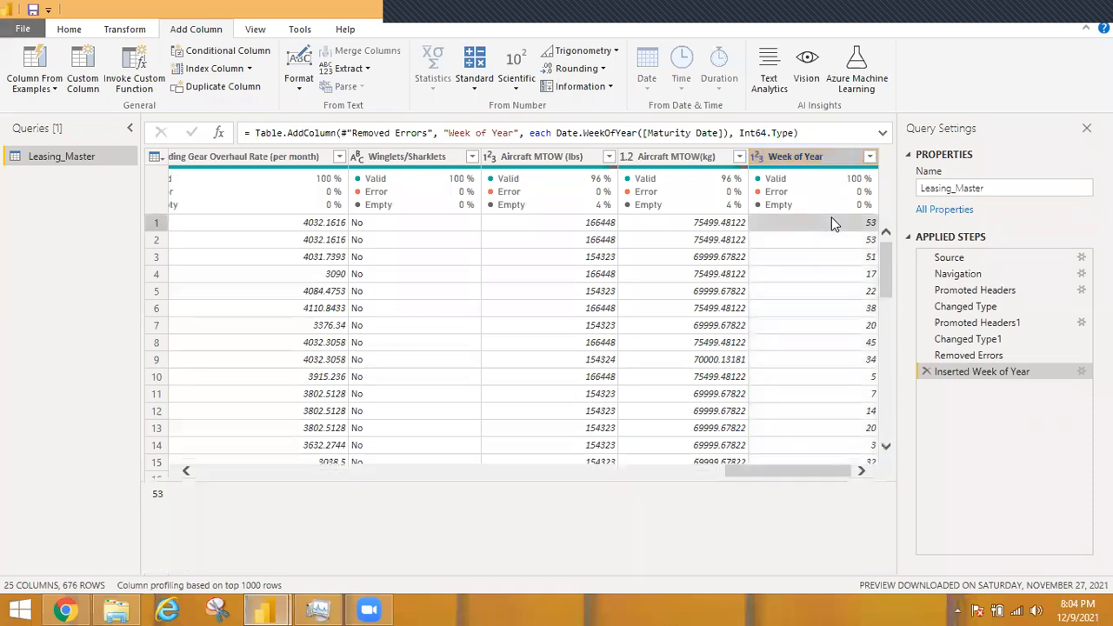
# Add a new Week of Month column derived from the Maturity Date column.
pyautogui.click(200, 474)
pyautogui.click(200, 474)
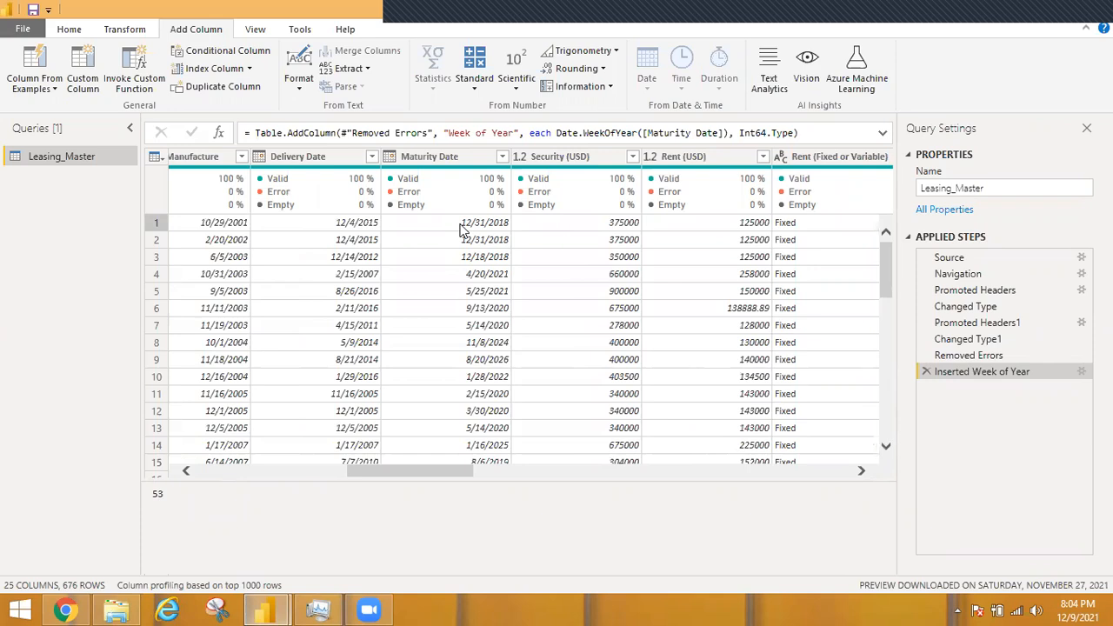
pyautogui.click(435, 160)
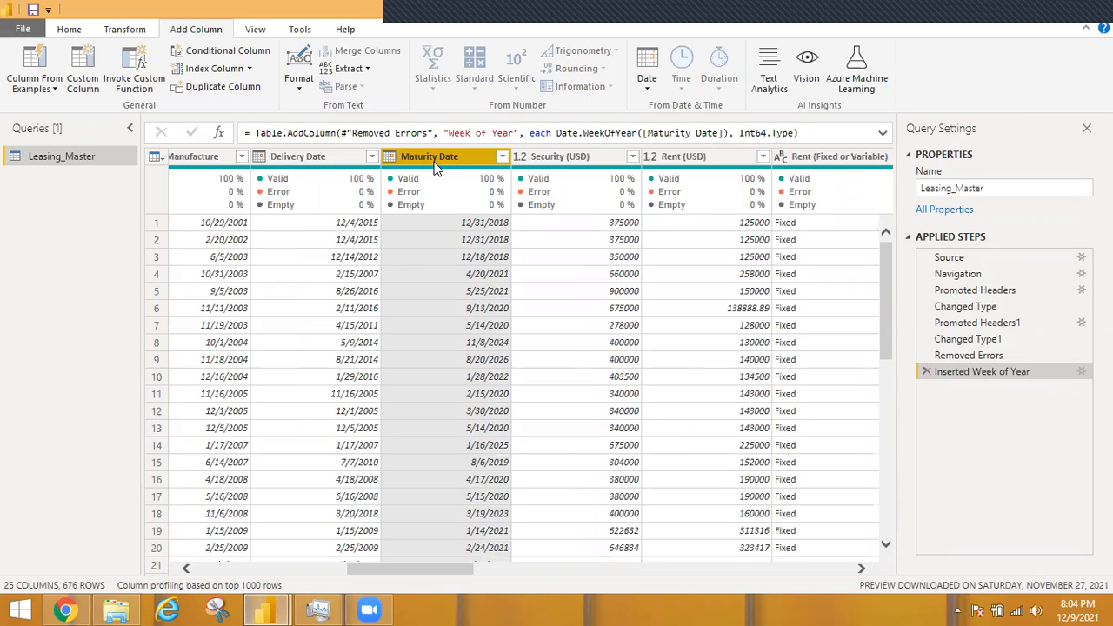
pyautogui.click(647, 83)
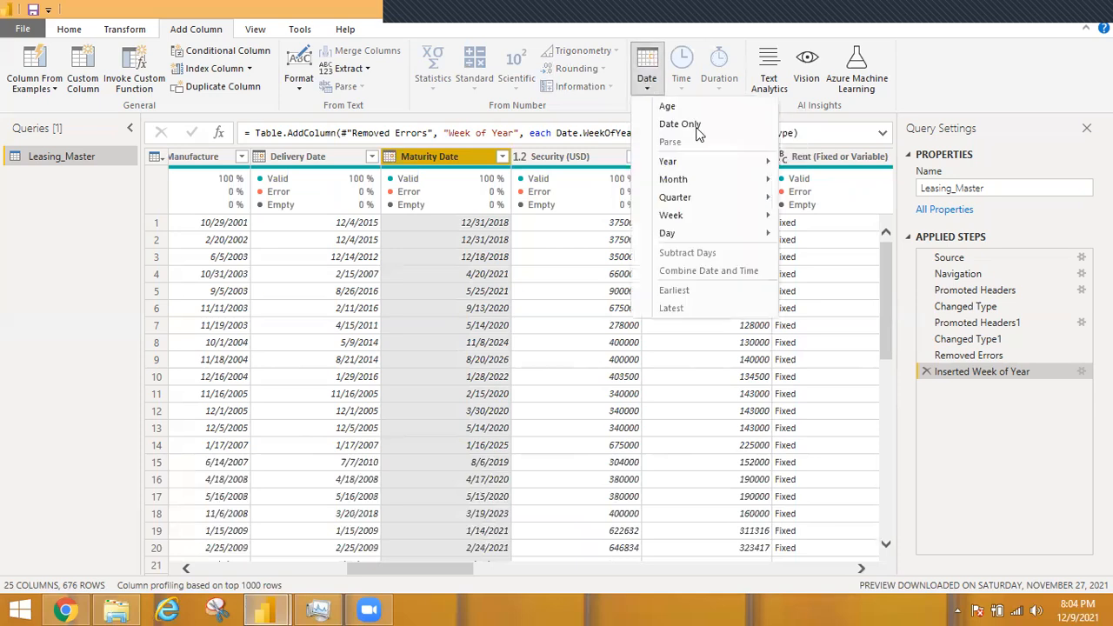
pyautogui.moveTo(770, 215)
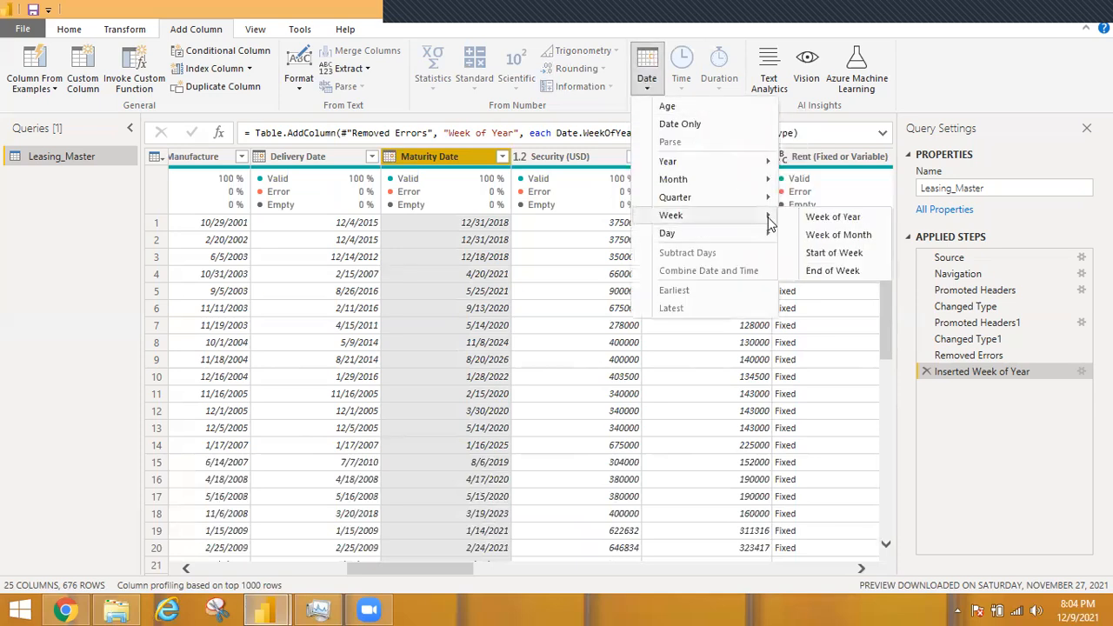
pyautogui.click(848, 235)
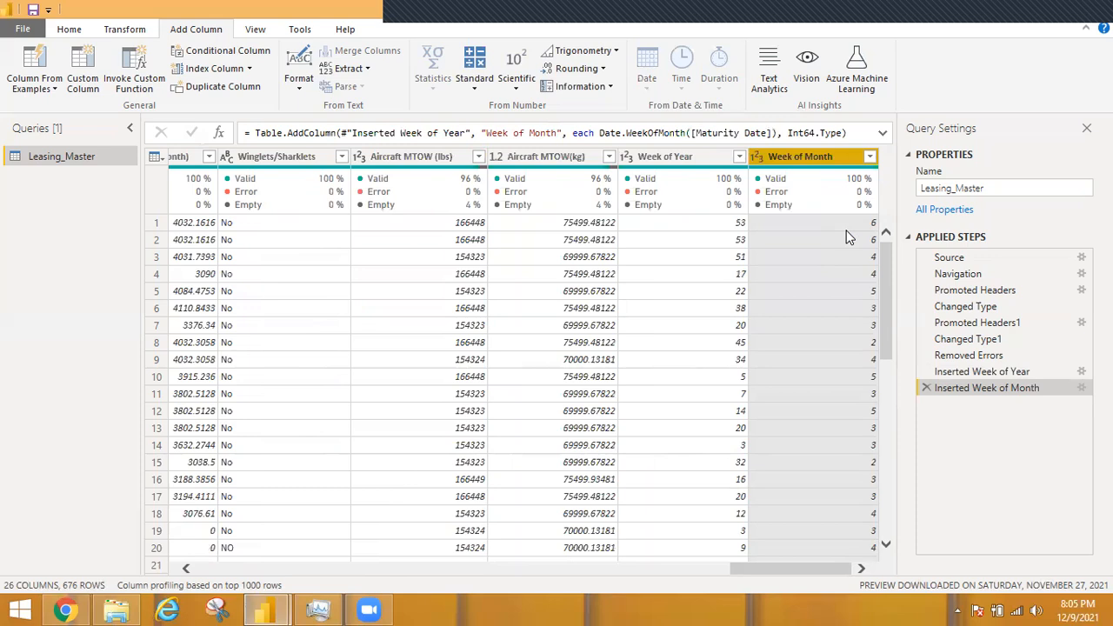
# Add a new Day of Week column derived from Maturity Date and check its distinct values without filtering.
pyautogui.click(199, 566)
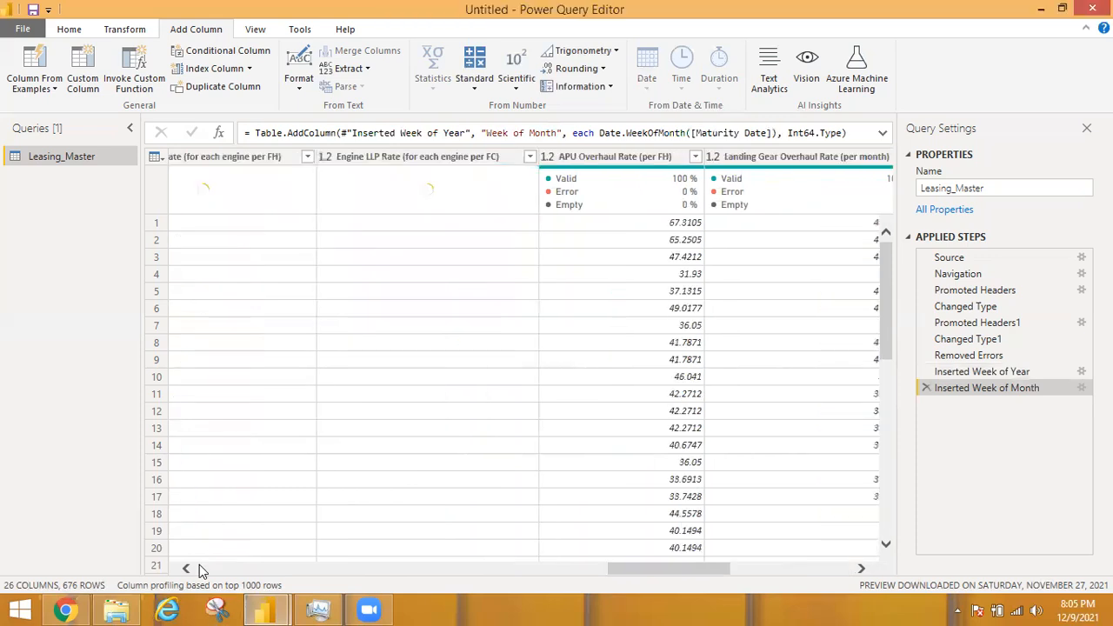
pyautogui.click(199, 569)
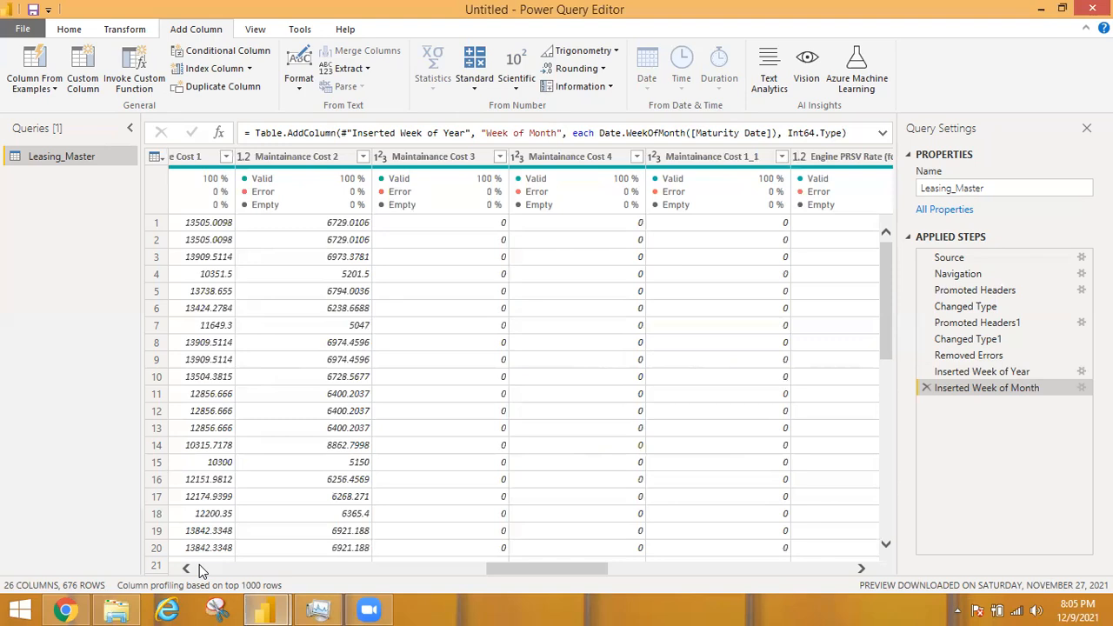
pyautogui.click(199, 568)
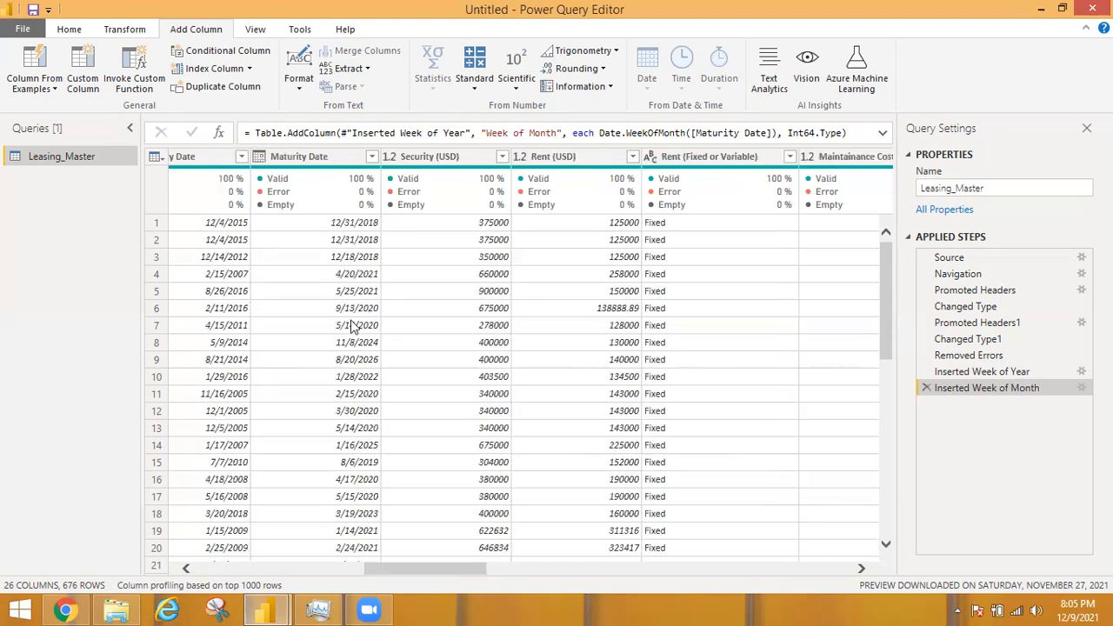
pyautogui.click(304, 165)
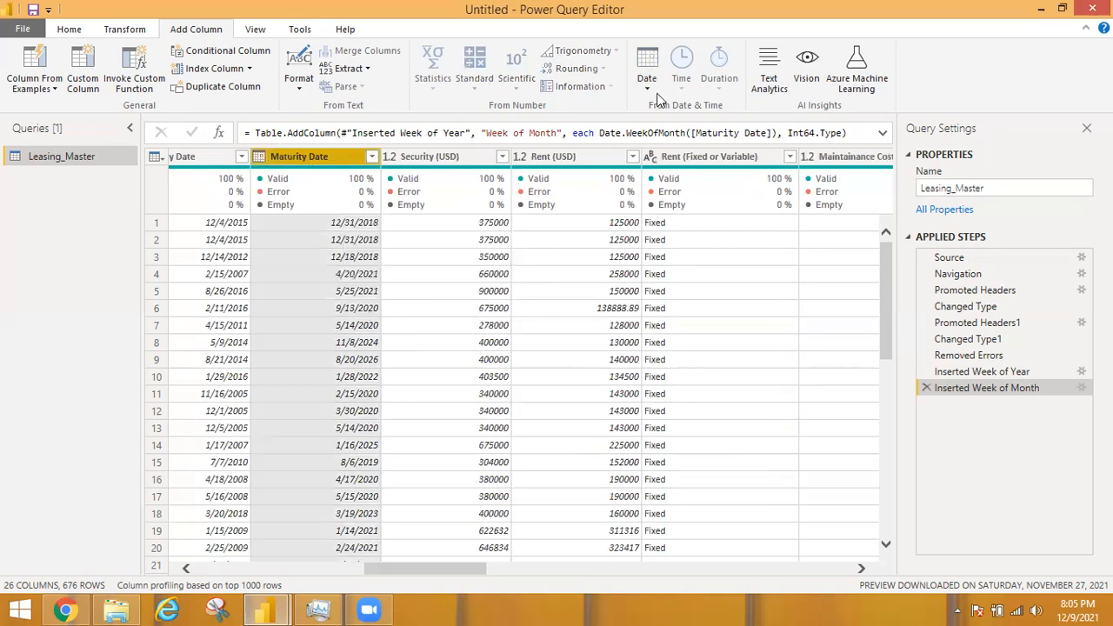
pyautogui.click(648, 85)
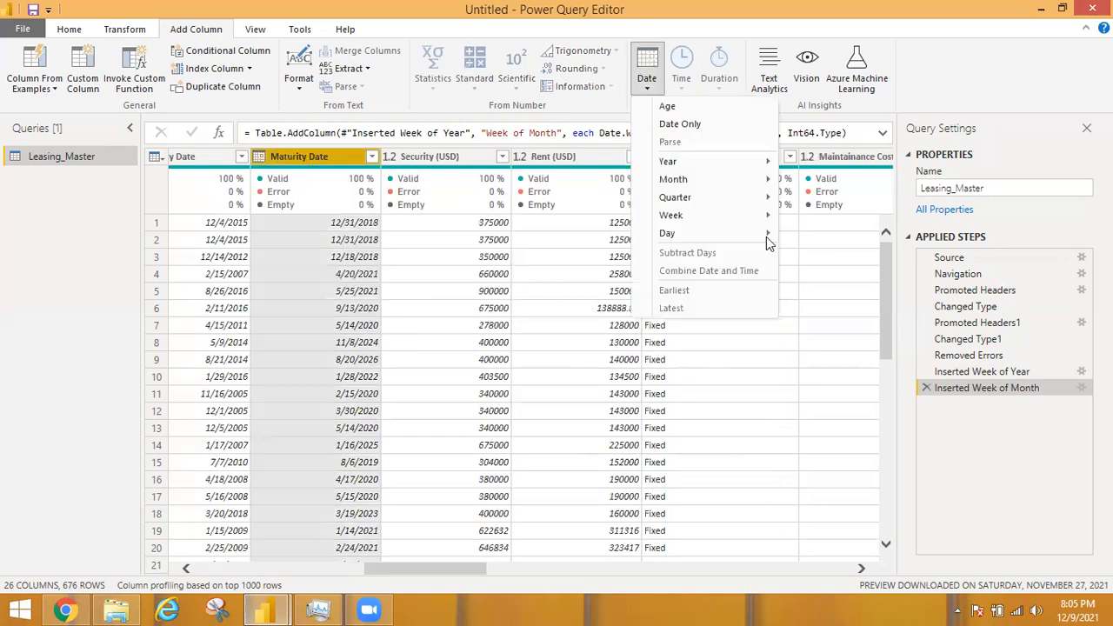
pyautogui.moveTo(765, 241)
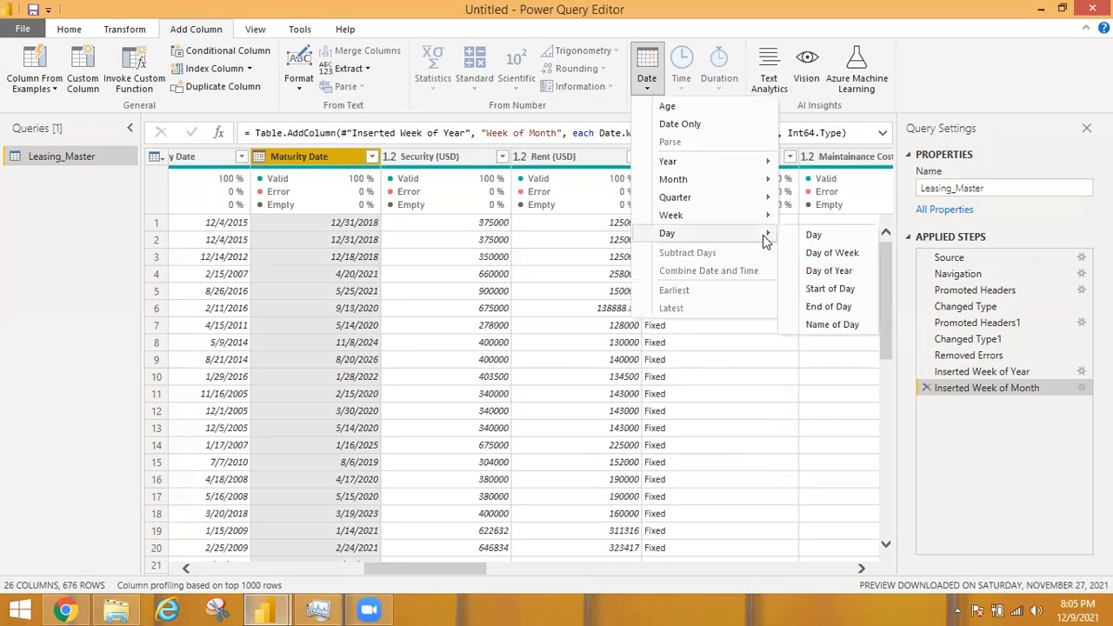
pyautogui.click(822, 255)
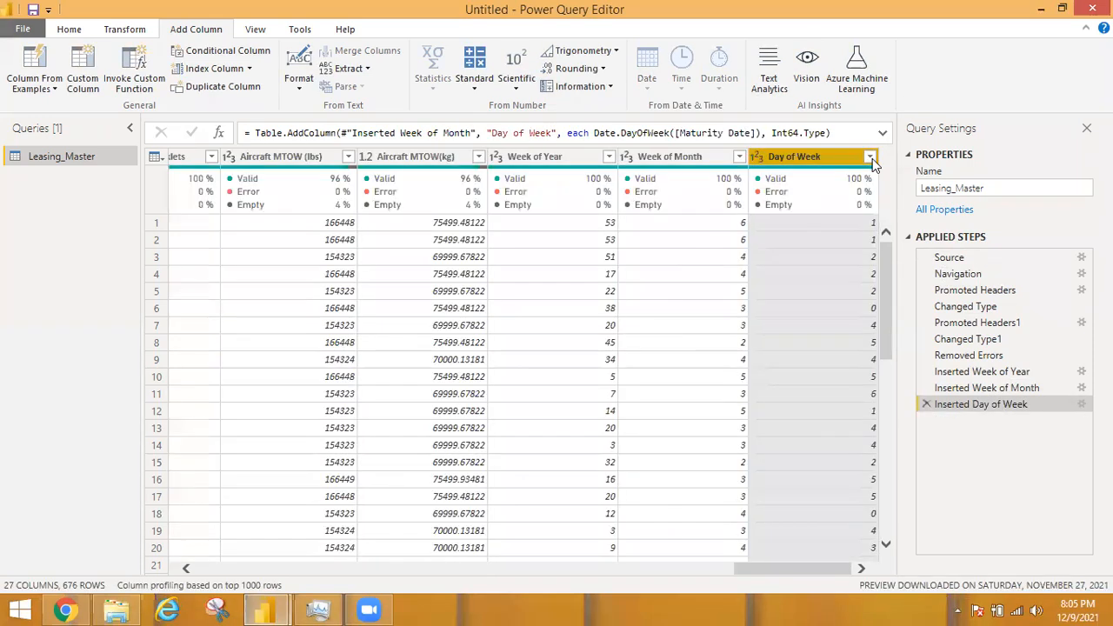
pyautogui.click(870, 157)
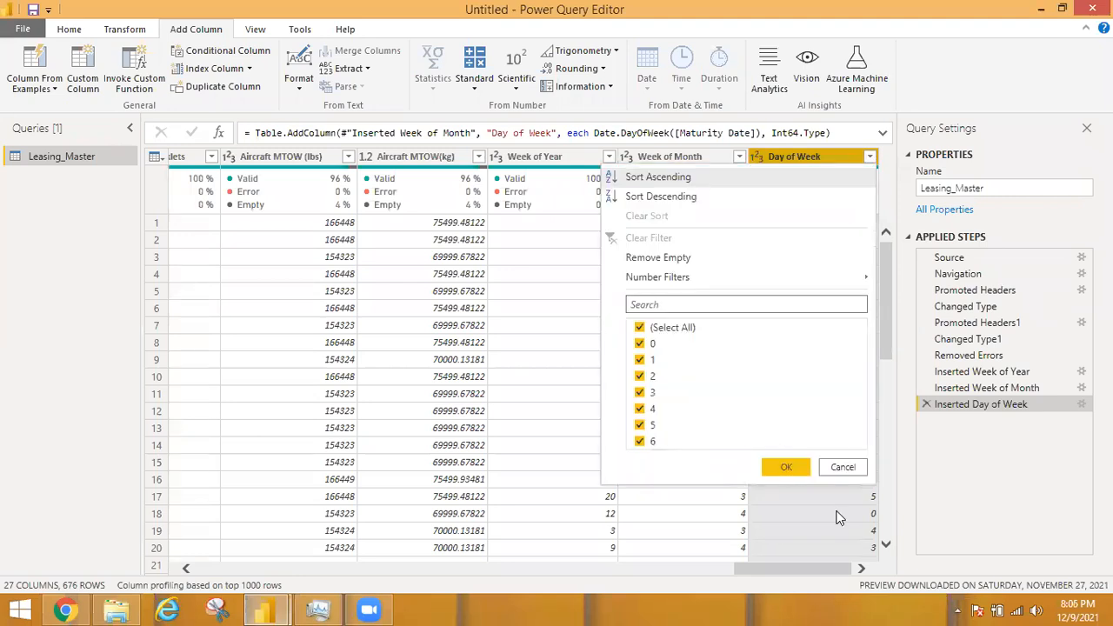
pyautogui.click(841, 467)
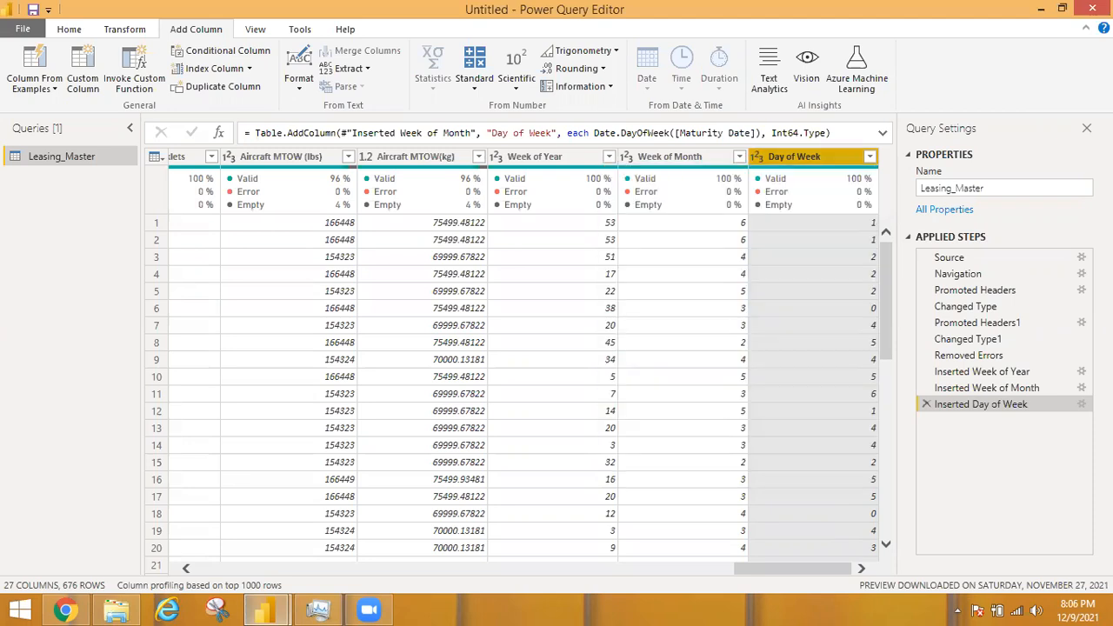
# Check the order of the weekdays in the system calendar and close it again.
pyautogui.click(1079, 612)
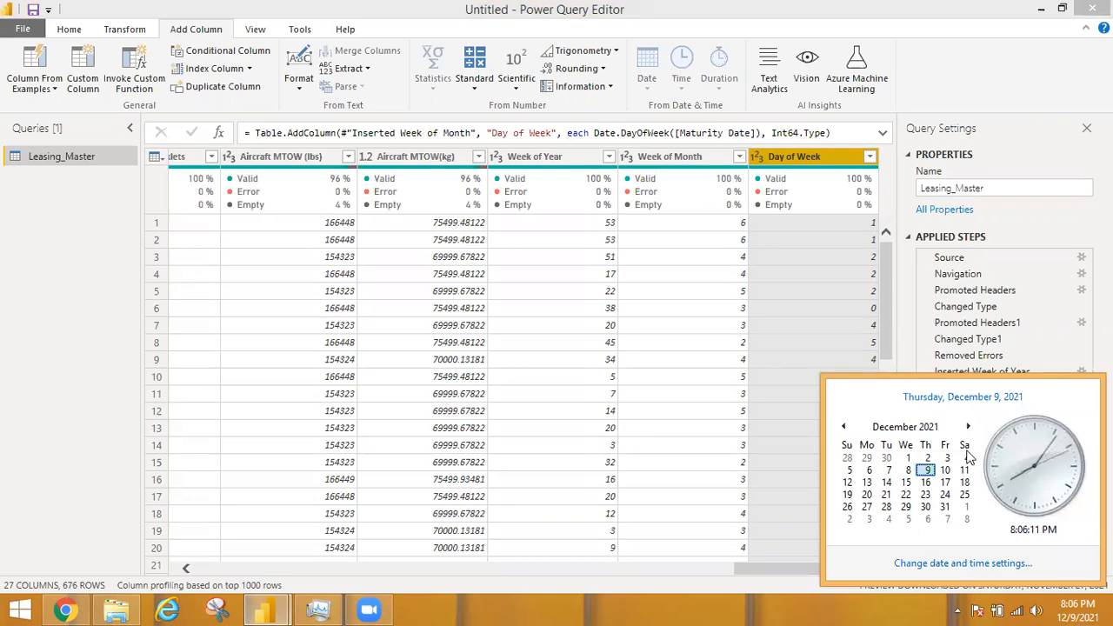
pyautogui.click(900, 201)
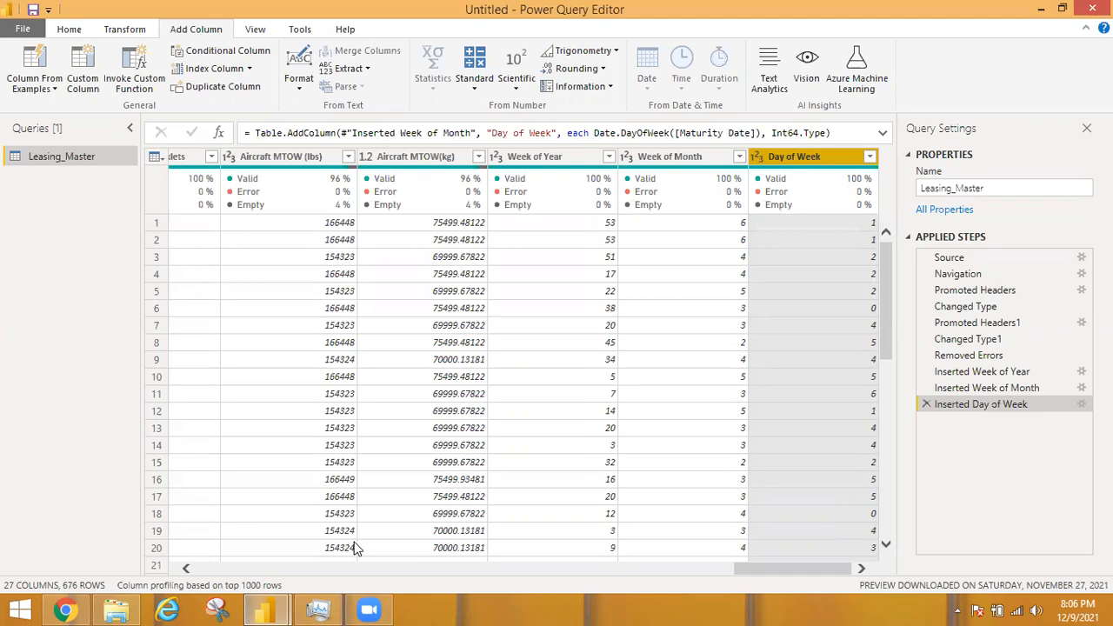
# Add a new Name of Day column derived from the Maturity Date column and view it at the end of the table.
pyautogui.click(217, 569)
pyautogui.click(216, 568)
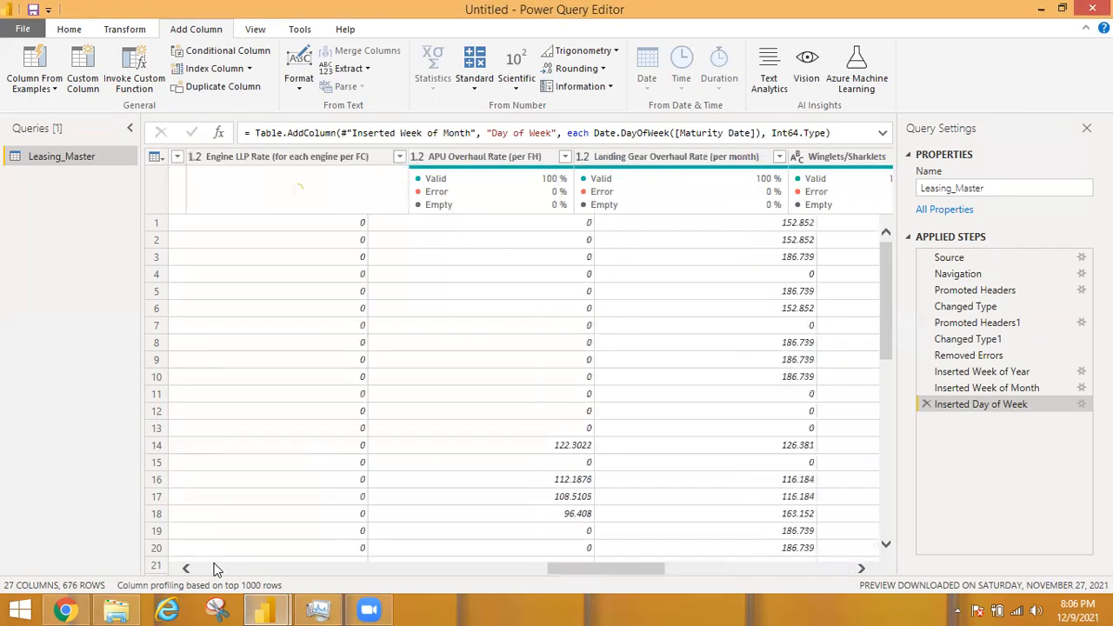
pyautogui.click(216, 569)
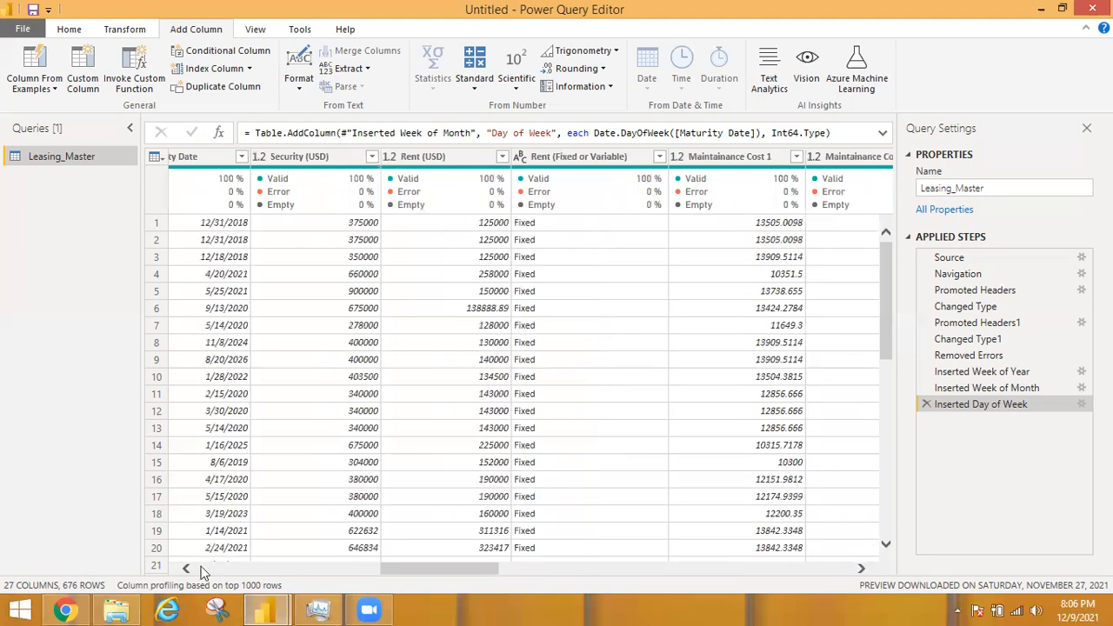
pyautogui.click(204, 568)
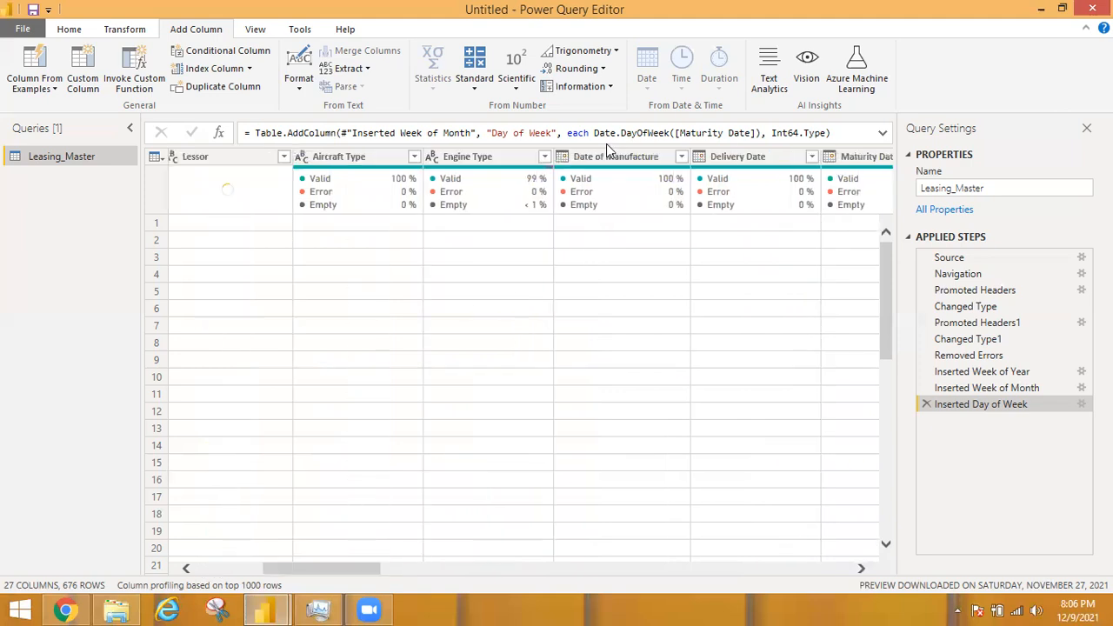
pyautogui.click(842, 161)
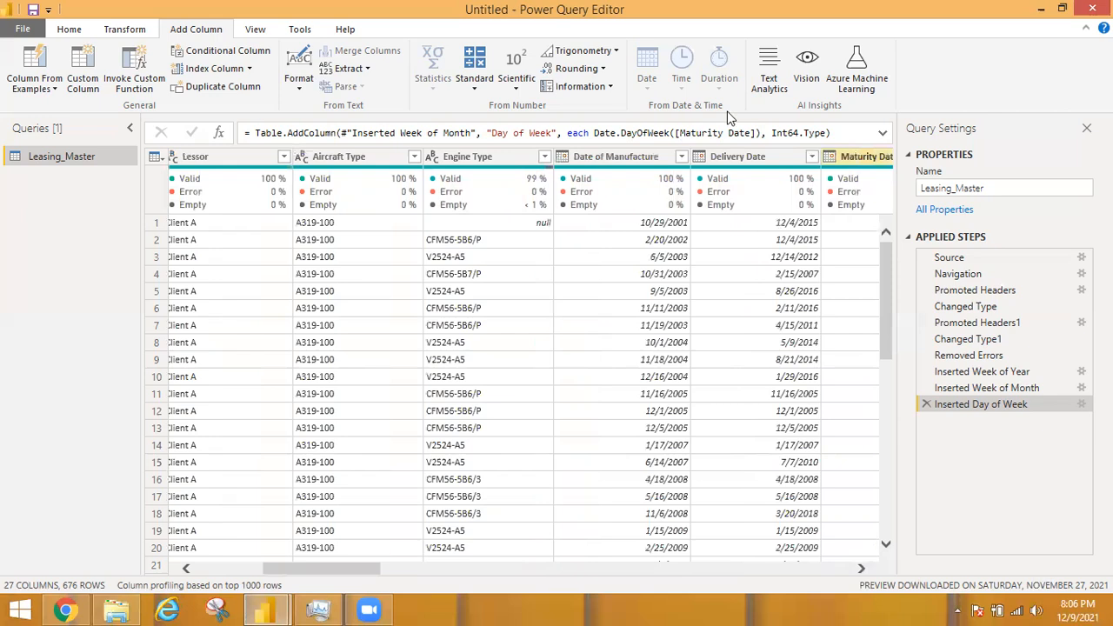
pyautogui.click(645, 80)
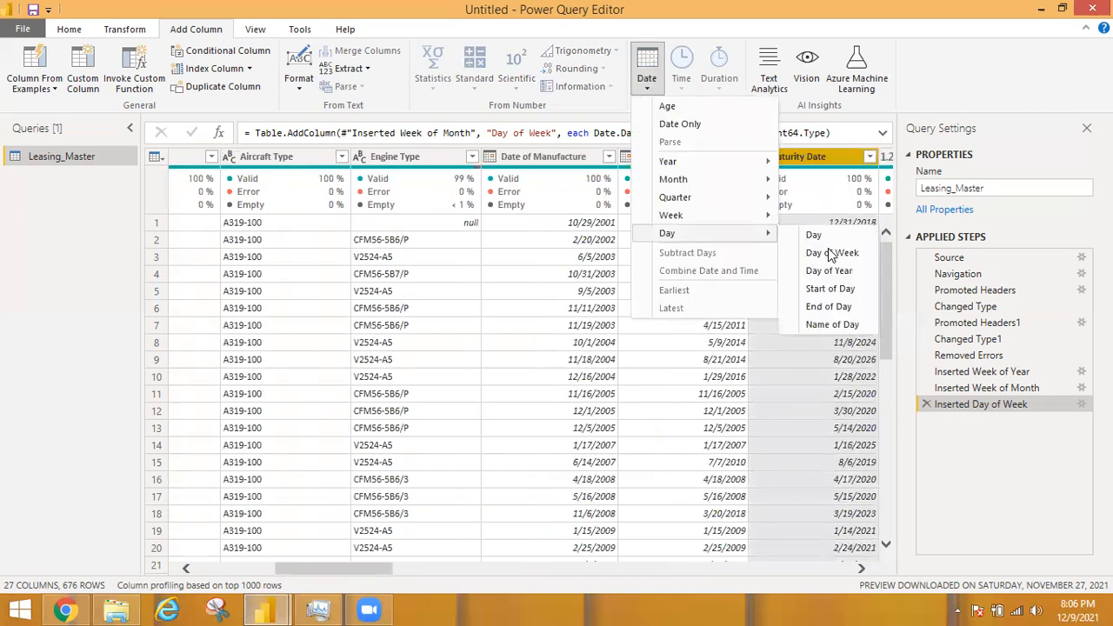
pyautogui.click(818, 324)
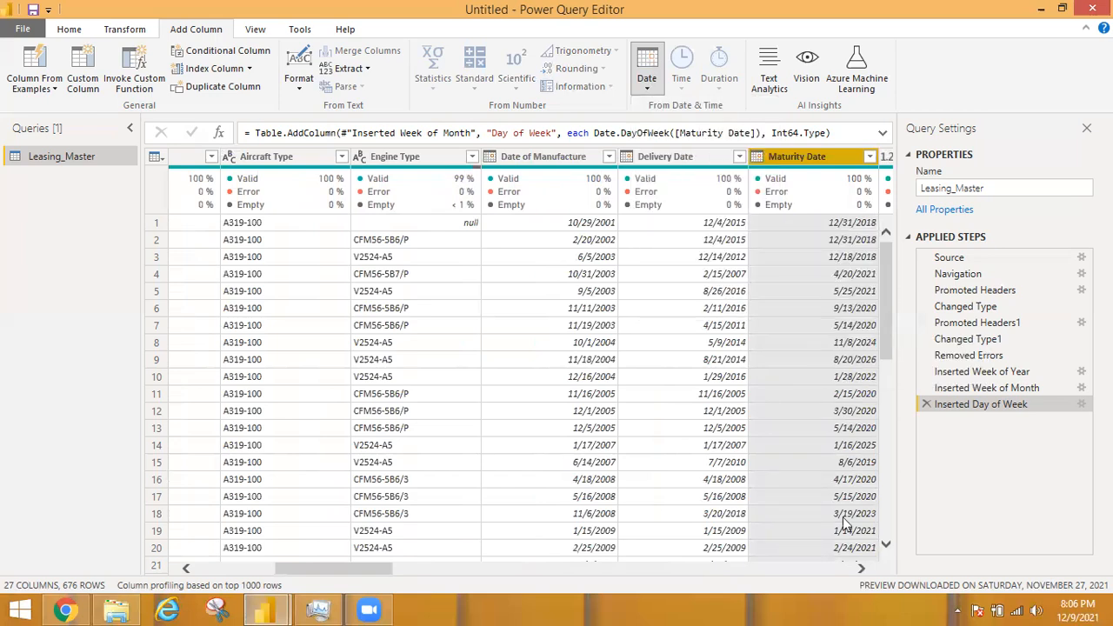
pyautogui.click(850, 570)
pyautogui.click(850, 570)
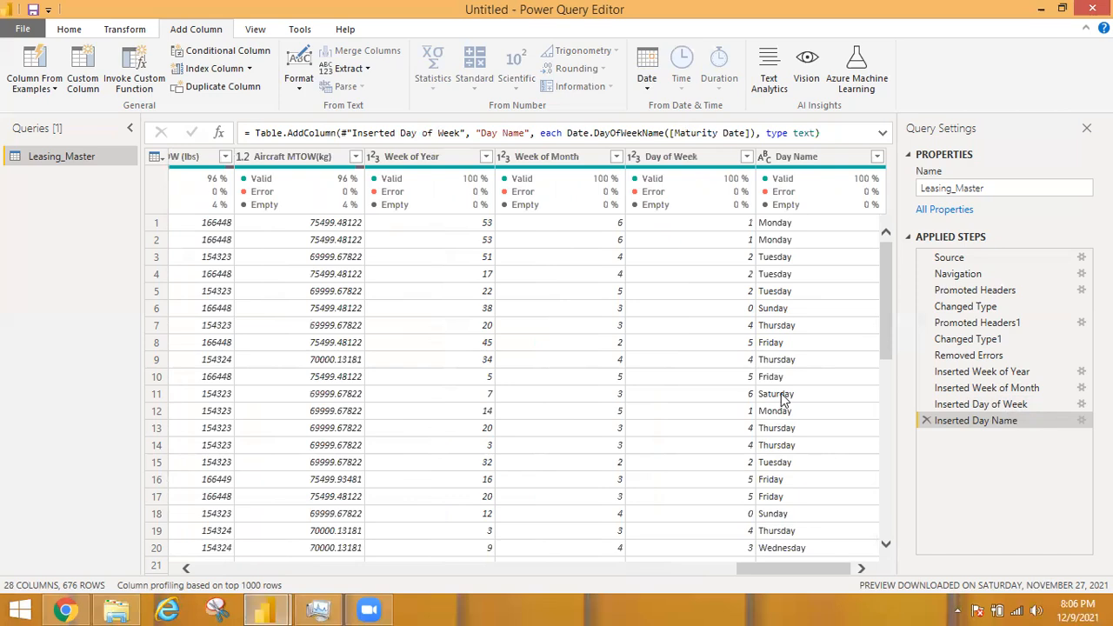
# Add a new Days in Month column derived from Maturity Date and list its distinct values.
pyautogui.click(200, 568)
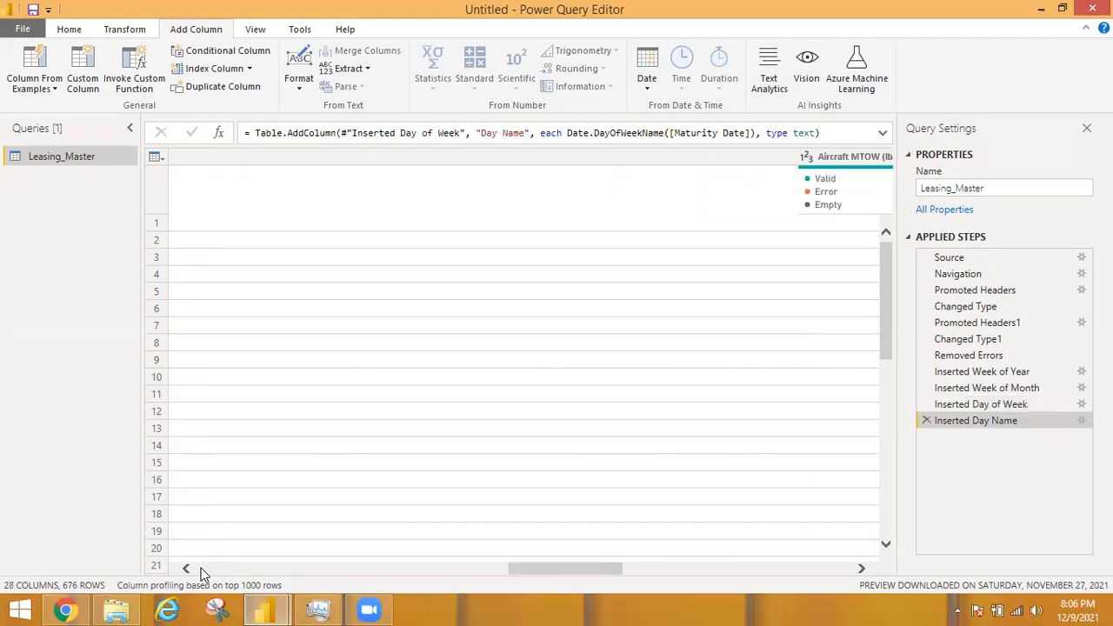
pyautogui.click(200, 568)
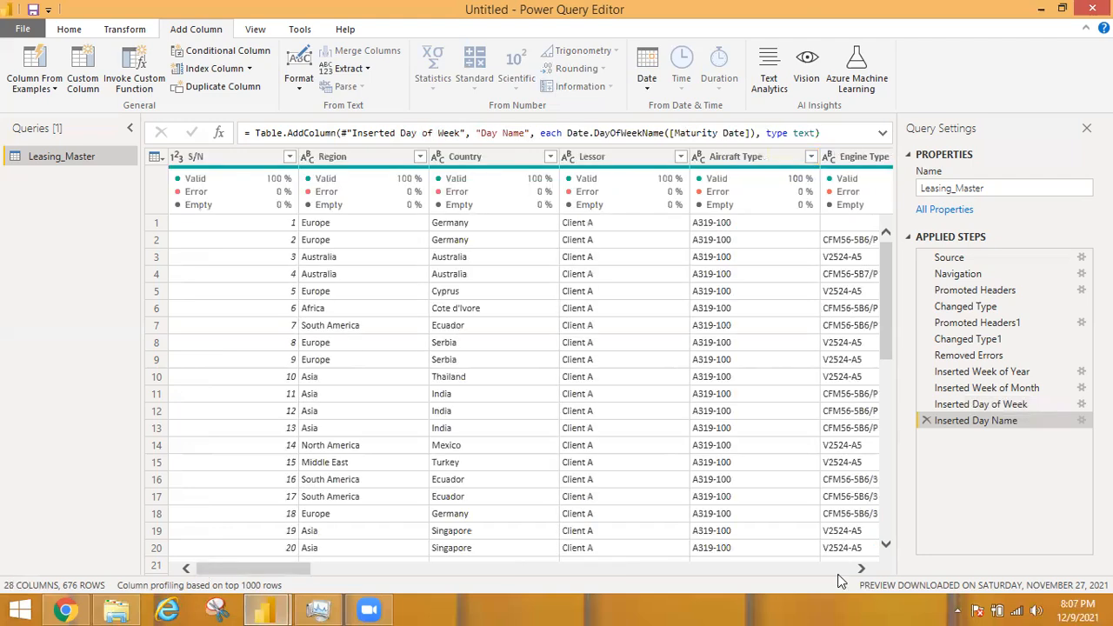
pyautogui.click(696, 568)
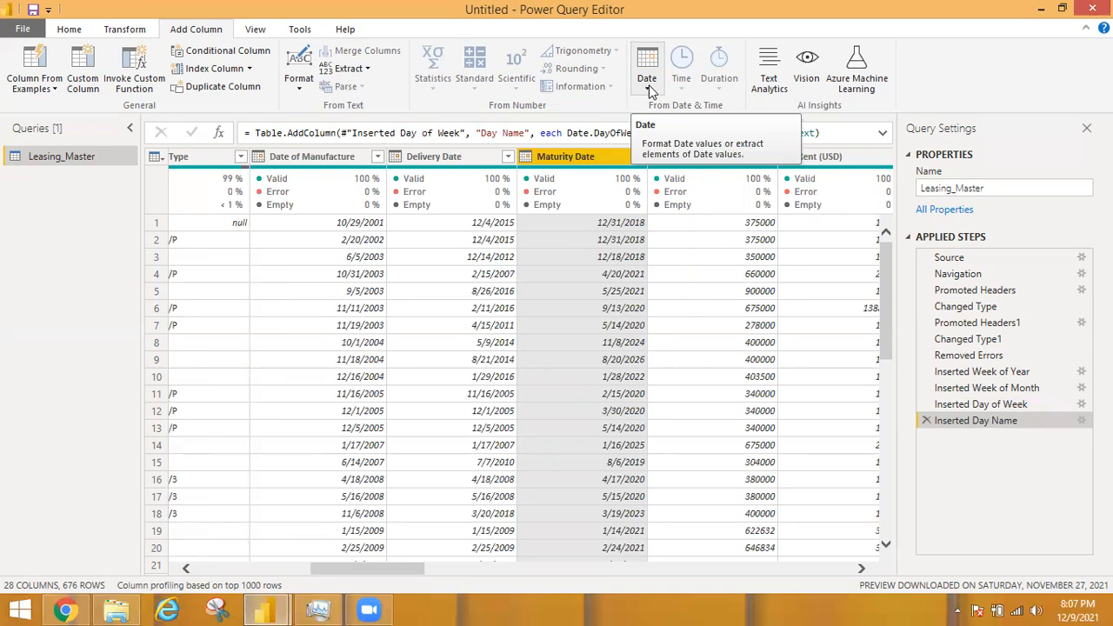
pyautogui.click(649, 87)
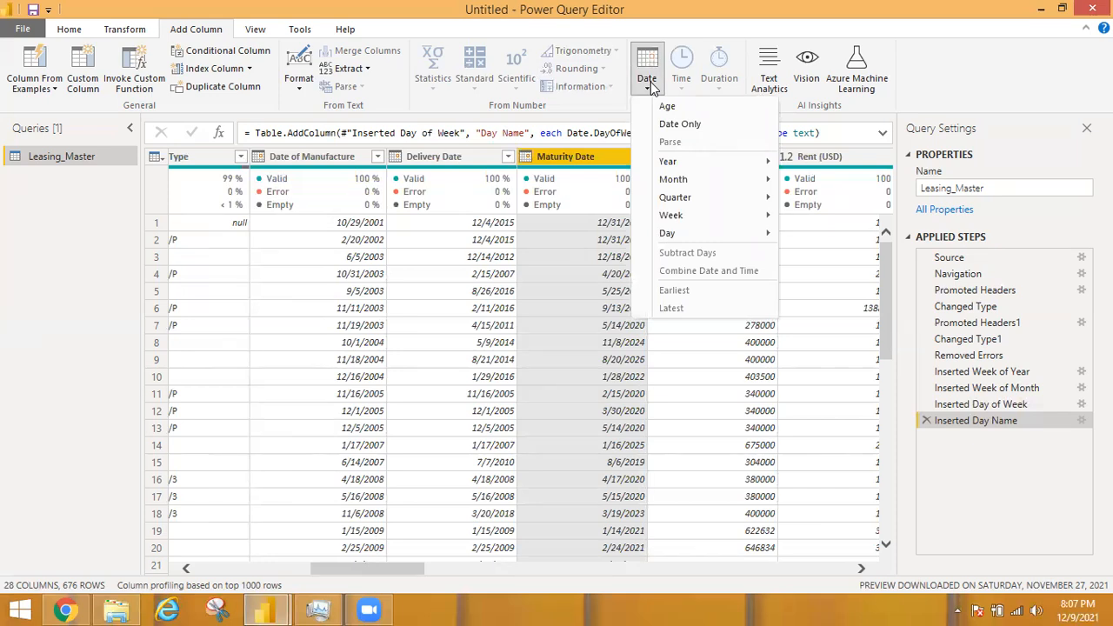
pyautogui.moveTo(753, 209)
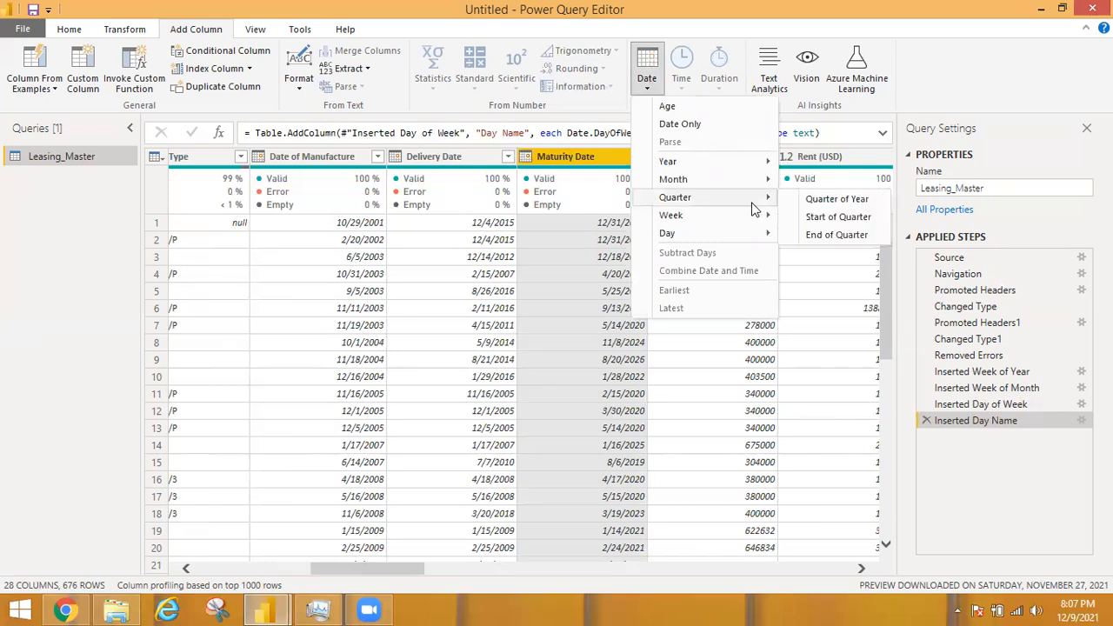
pyautogui.moveTo(762, 187)
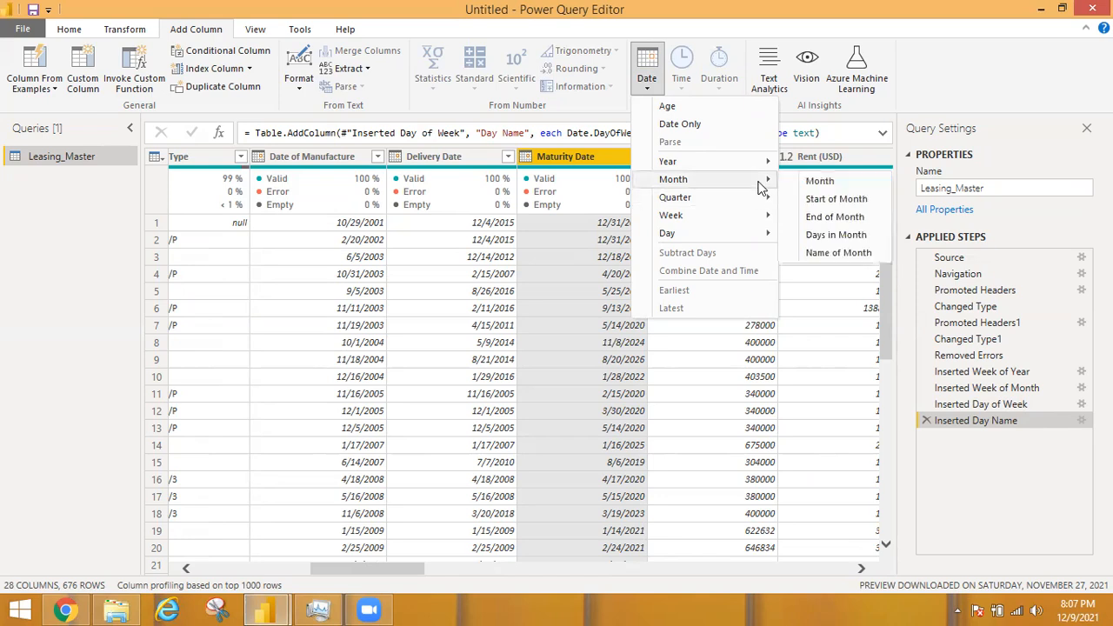
pyautogui.click(824, 240)
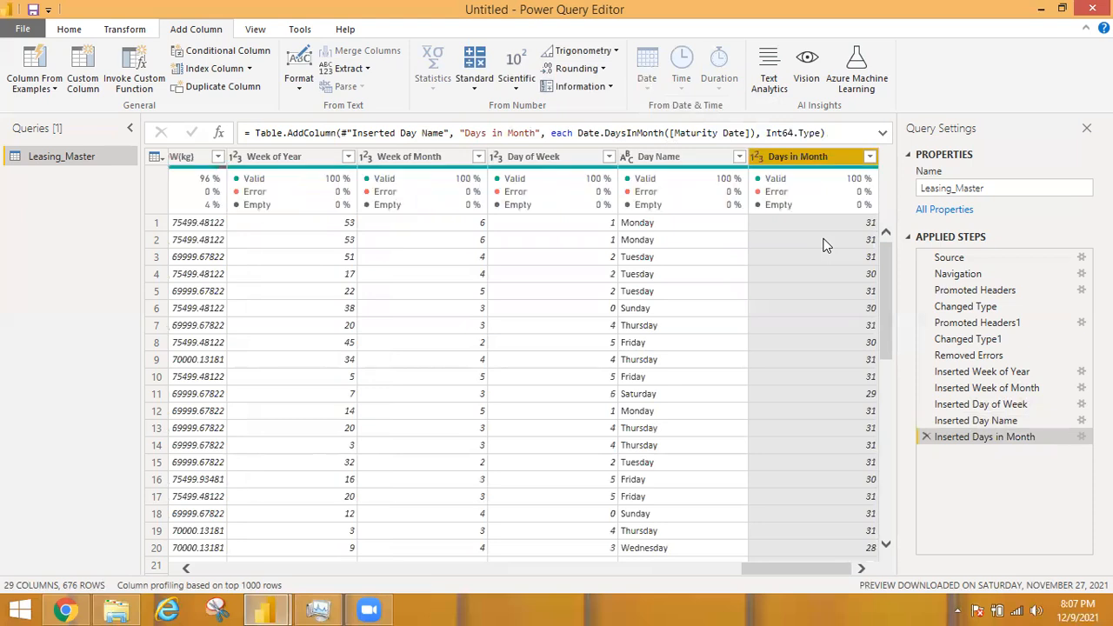
pyautogui.click(870, 157)
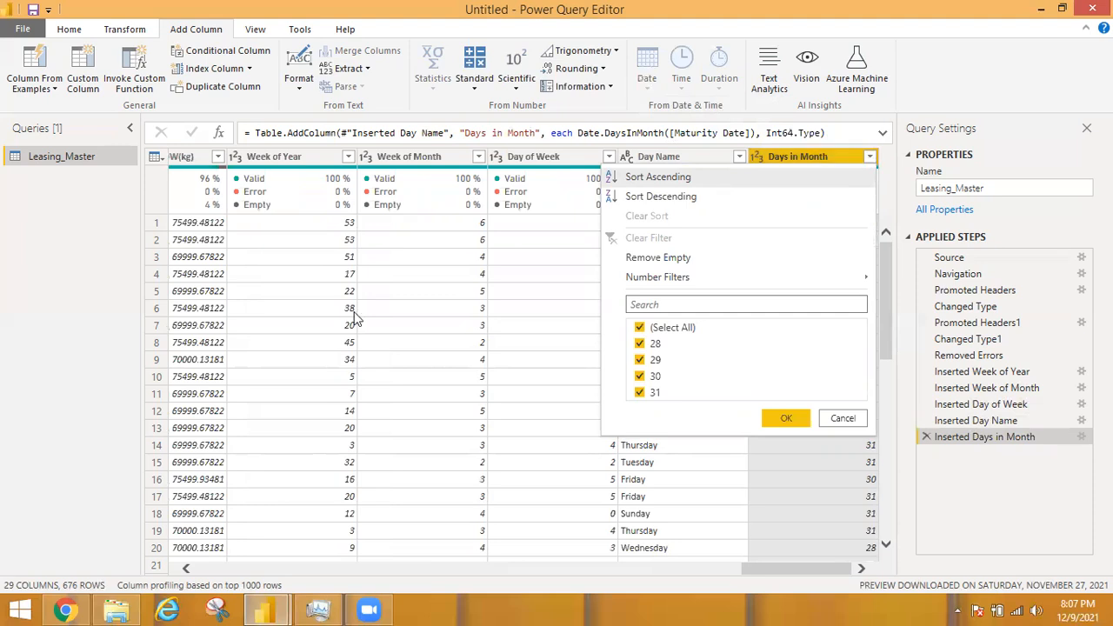
# Add a Subtract Days column that calculates Maturity Date minus Delivery Date.
pyautogui.click(211, 572)
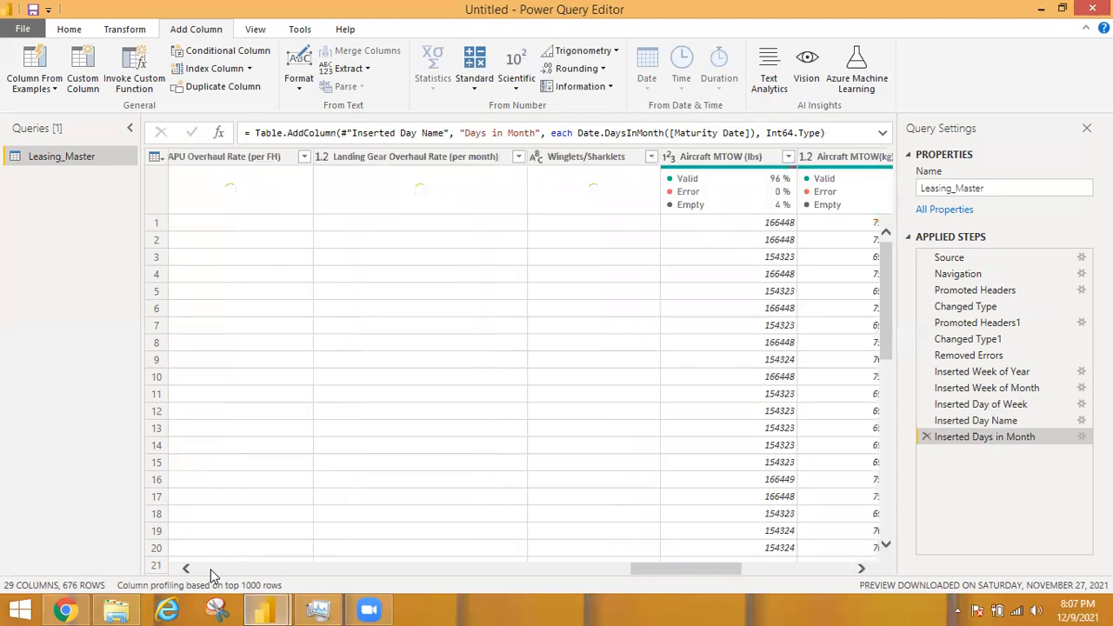
pyautogui.click(212, 571)
pyautogui.click(212, 572)
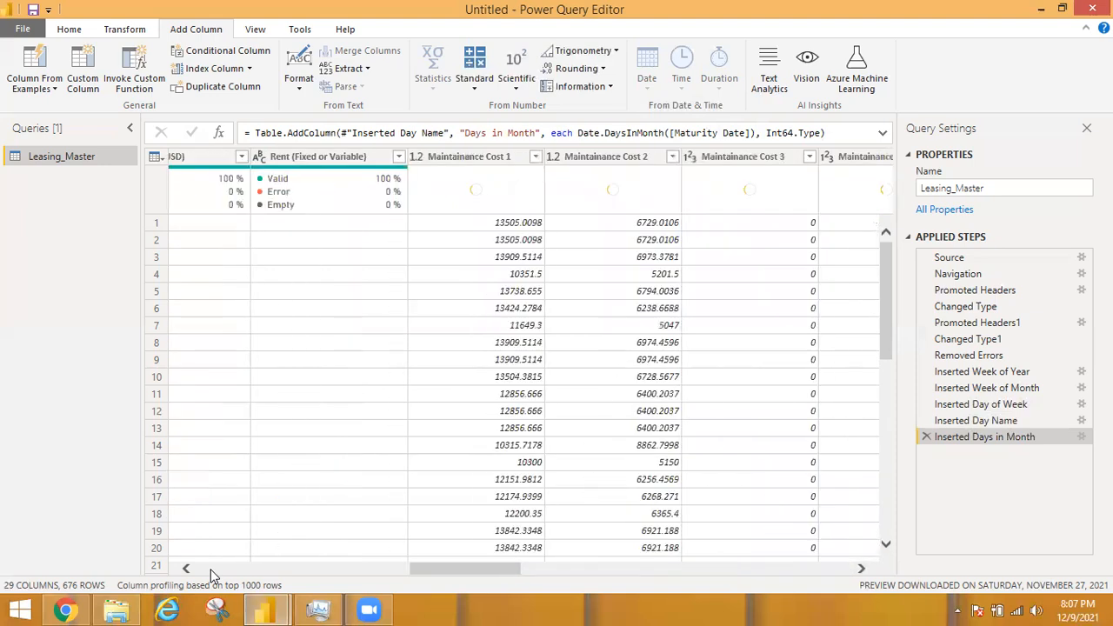
pyautogui.click(212, 571)
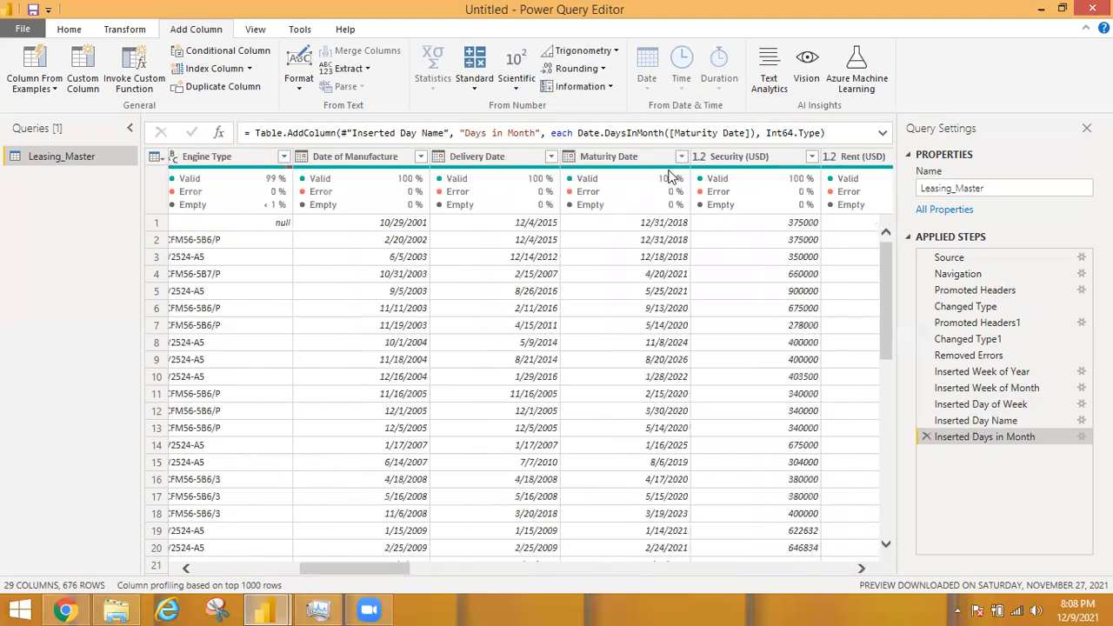
pyautogui.click(607, 157)
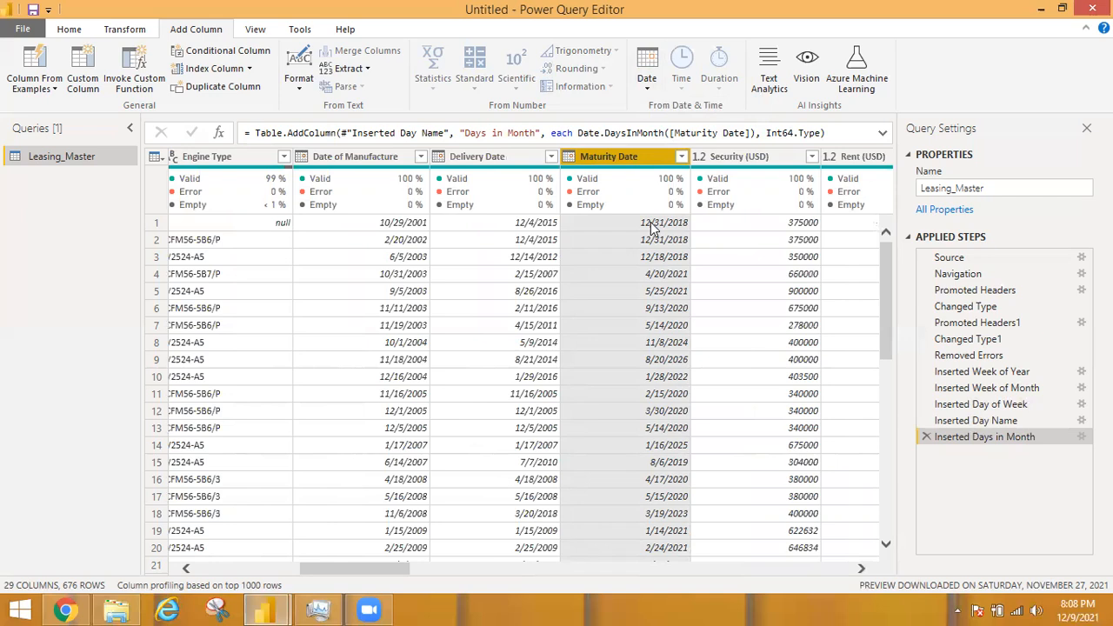
pyautogui.moveTo(646, 181)
pyautogui.keyDown('ctrl'); pyautogui.click(494, 156); pyautogui.keyUp('ctrl')
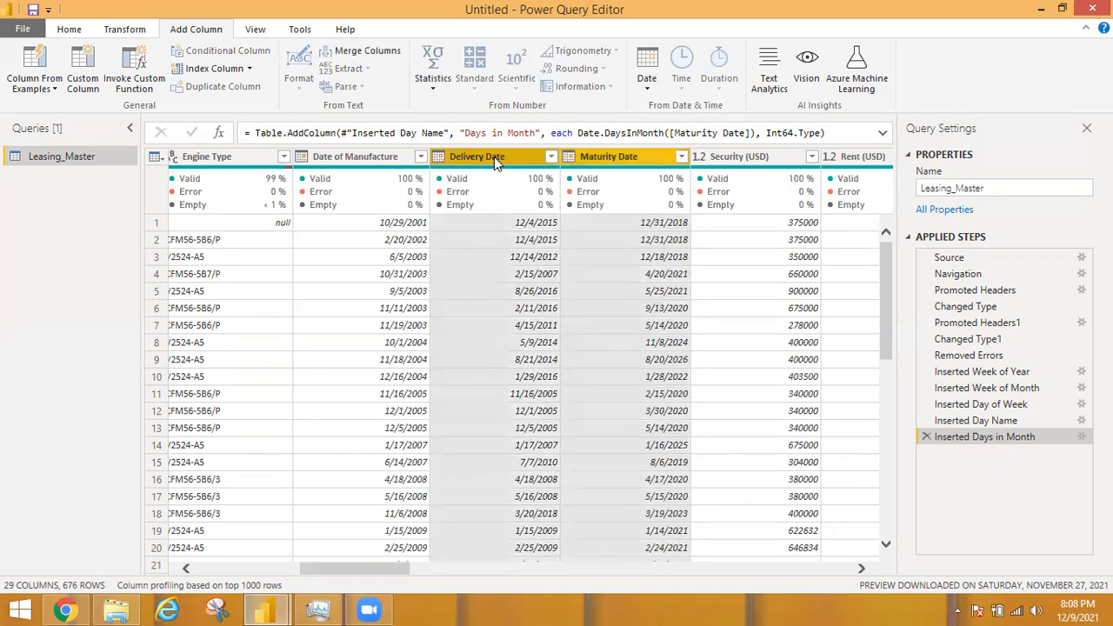
pyautogui.click(647, 86)
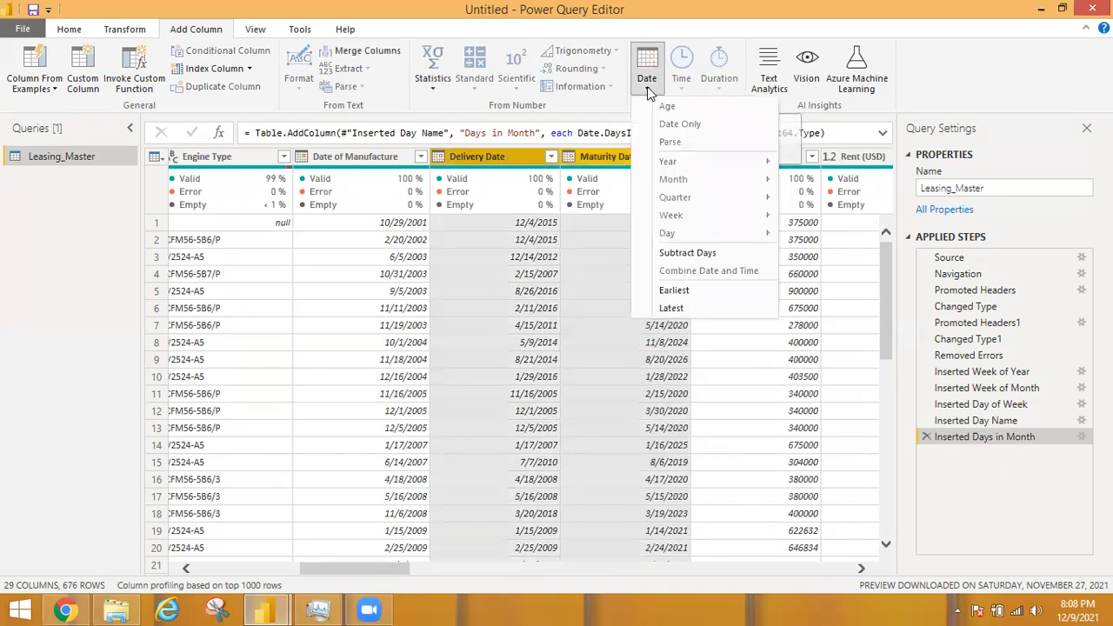
pyautogui.click(680, 256)
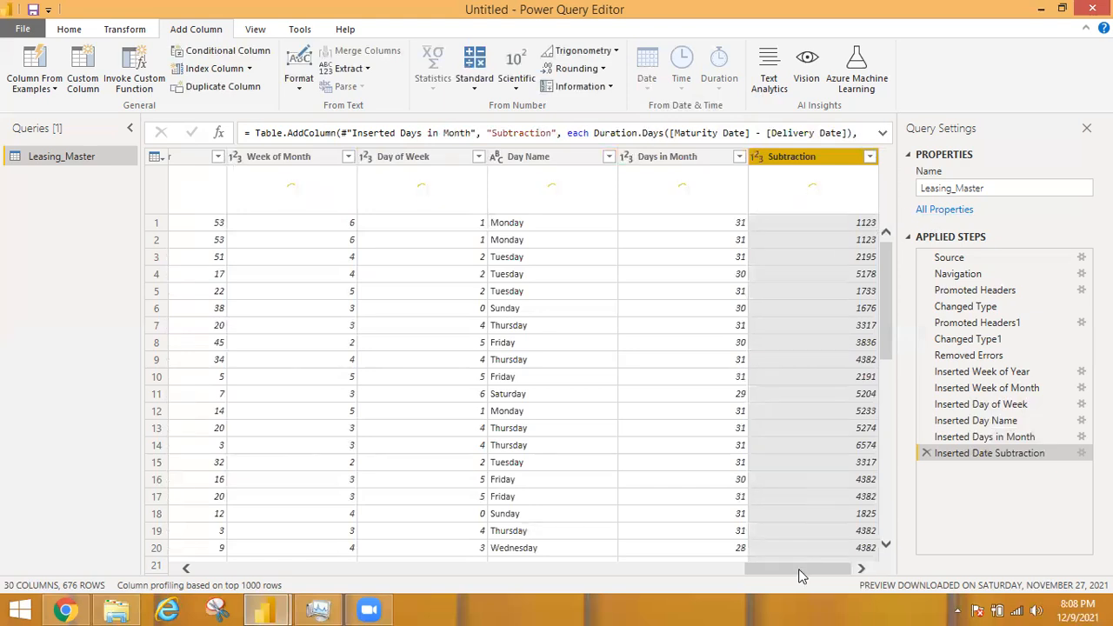
# Add a second Subtract Days column in the reverse order, calculating Delivery Date minus Maturity Date.
pyautogui.moveTo(800, 571); pyautogui.dragTo(379, 522)
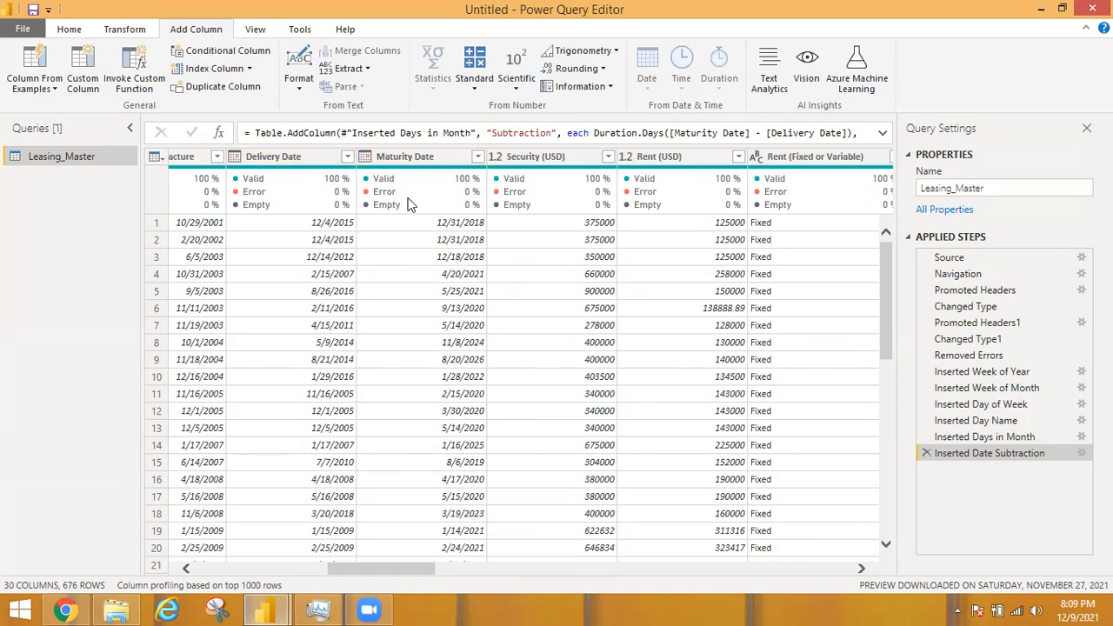
pyautogui.moveTo(416, 170)
pyautogui.click(287, 156)
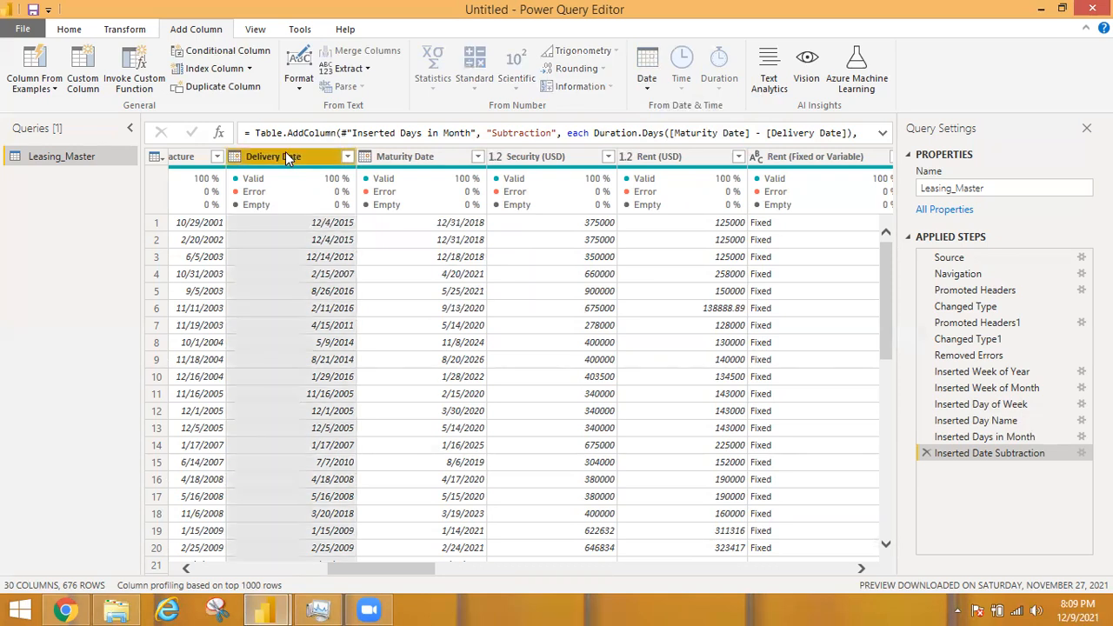
pyautogui.keyDown('ctrl'); pyautogui.click(438, 156); pyautogui.keyUp('ctrl')
pyautogui.click(651, 89)
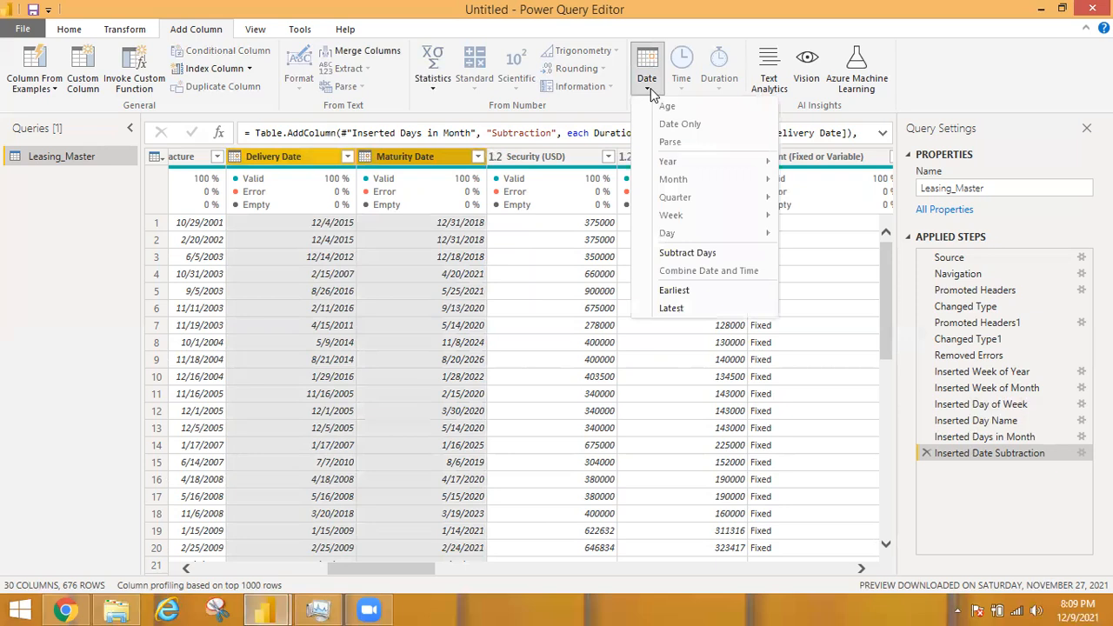
pyautogui.click(729, 253)
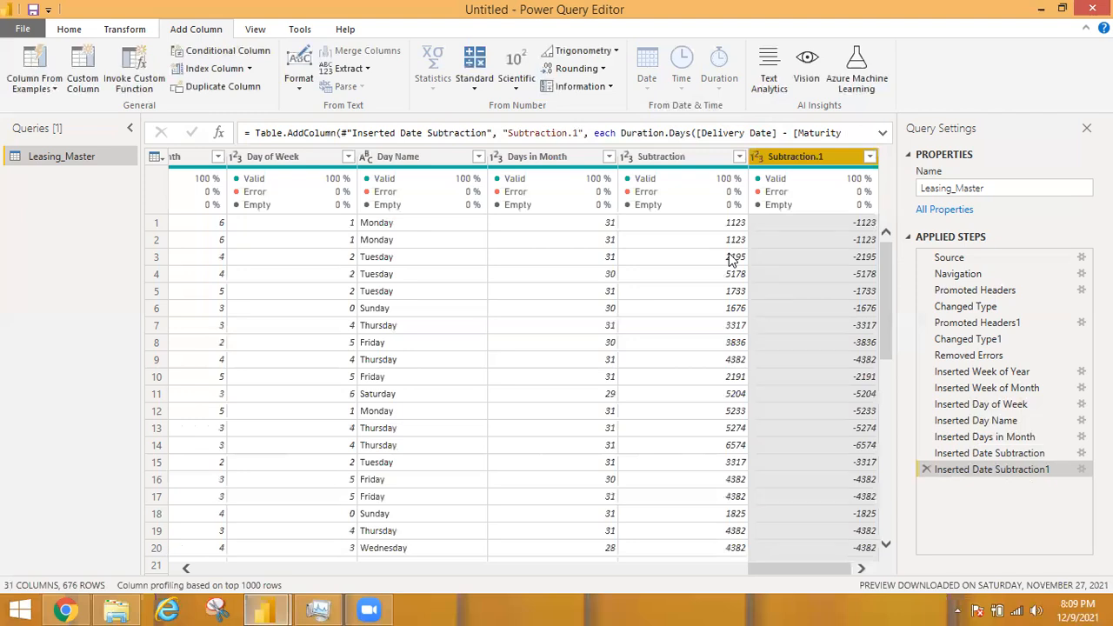
# Add an Earliest date column computed across the Date of Manufacture, Delivery Date and Maturity Date columns.
pyautogui.moveTo(805, 572); pyautogui.dragTo(353, 157)
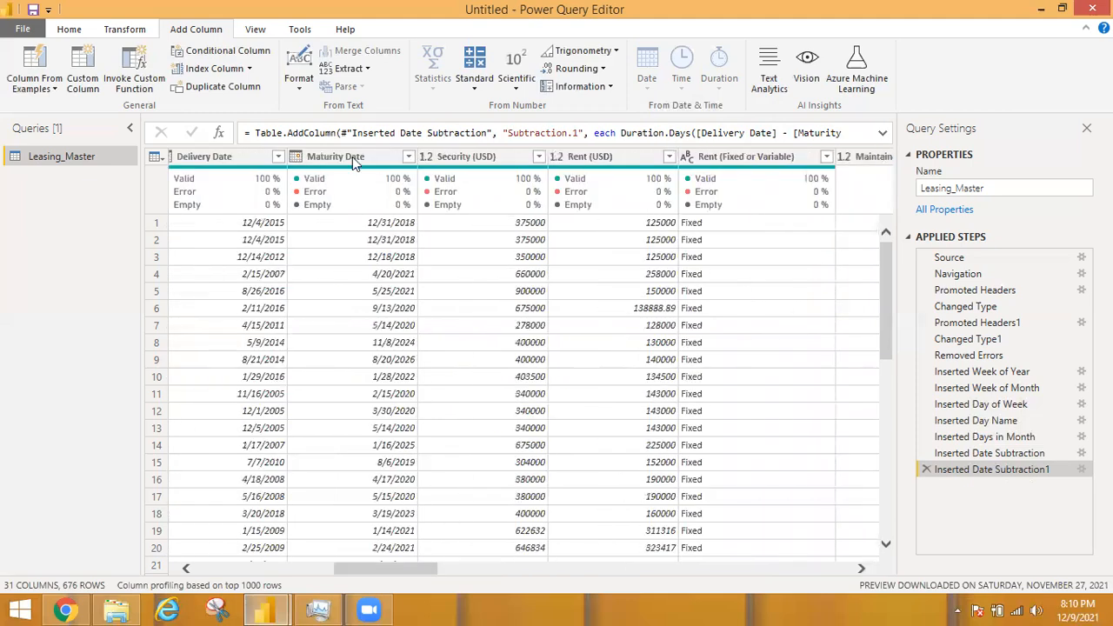
pyautogui.moveTo(372, 564); pyautogui.dragTo(354, 565)
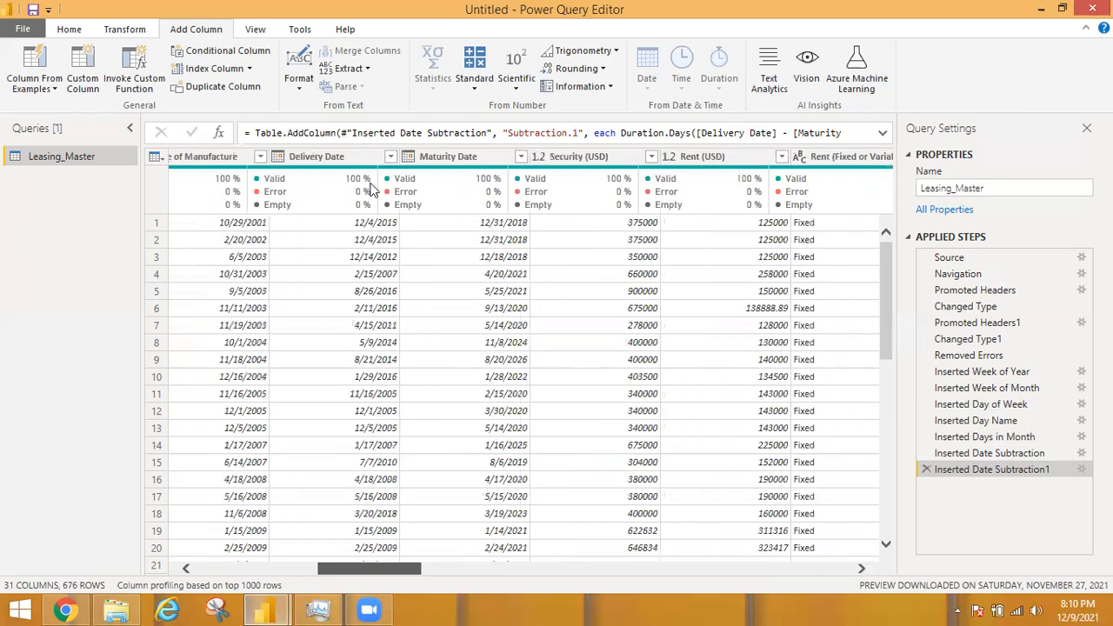
pyautogui.click(327, 157)
pyautogui.hotkey('shift', 'Right')
pyautogui.hotkey('shift', 'Right')
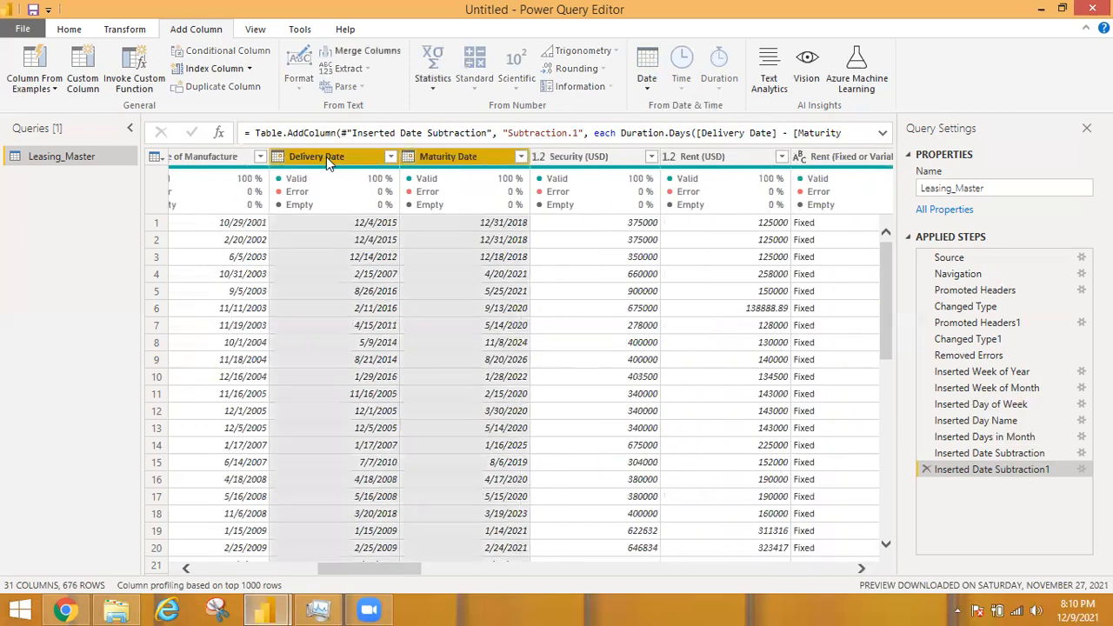
pyautogui.click(203, 161)
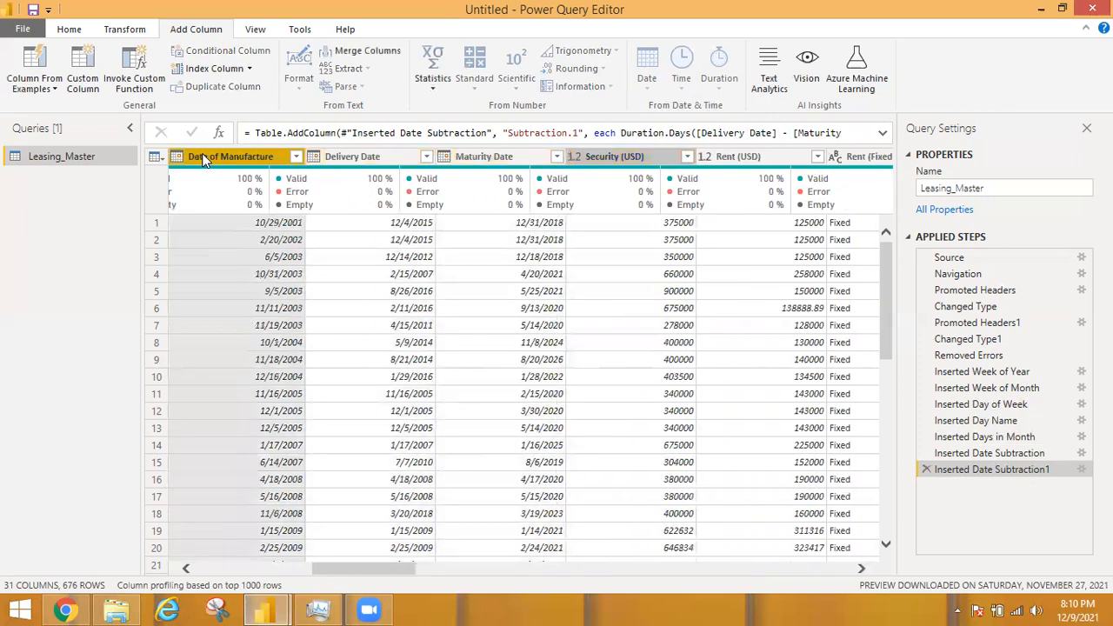
pyautogui.hotkey('shift', 'Right')
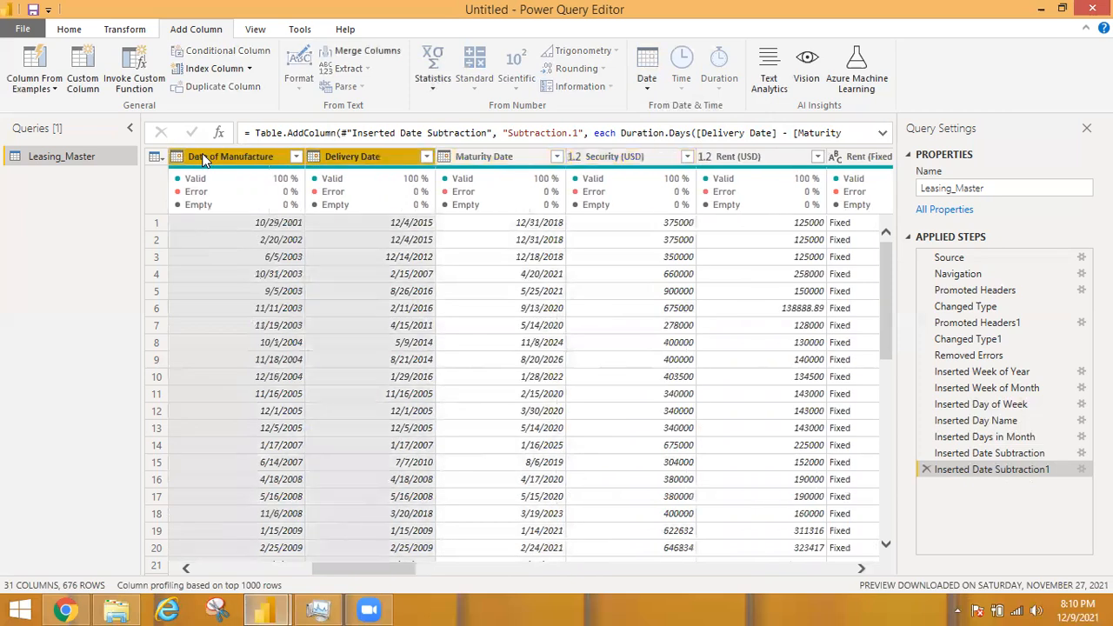
pyautogui.hotkey('shift', 'Right')
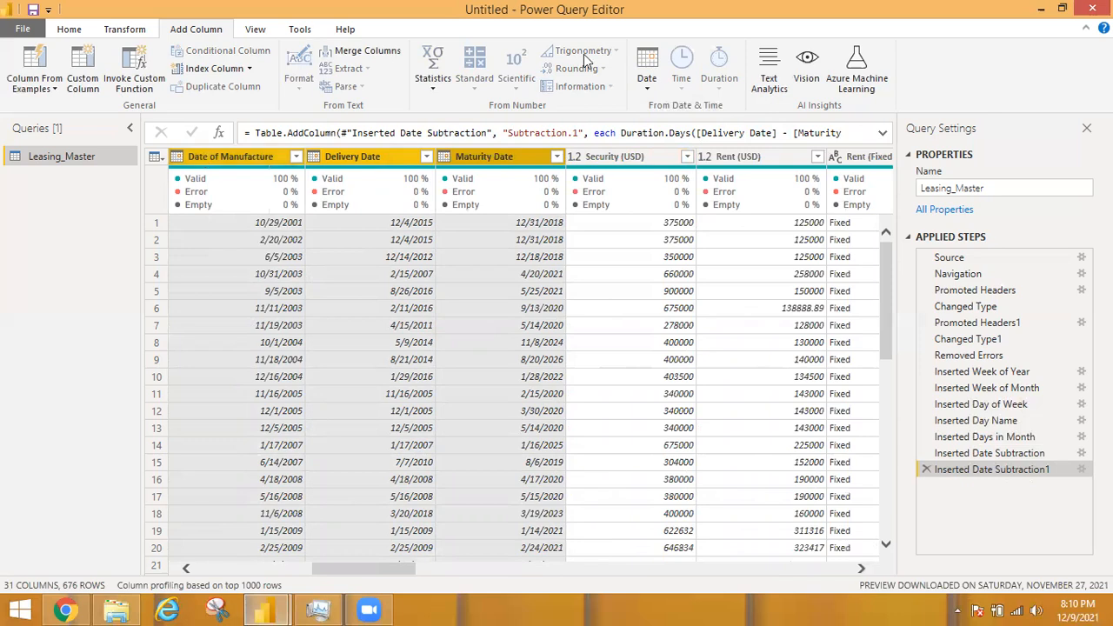
pyautogui.click(646, 87)
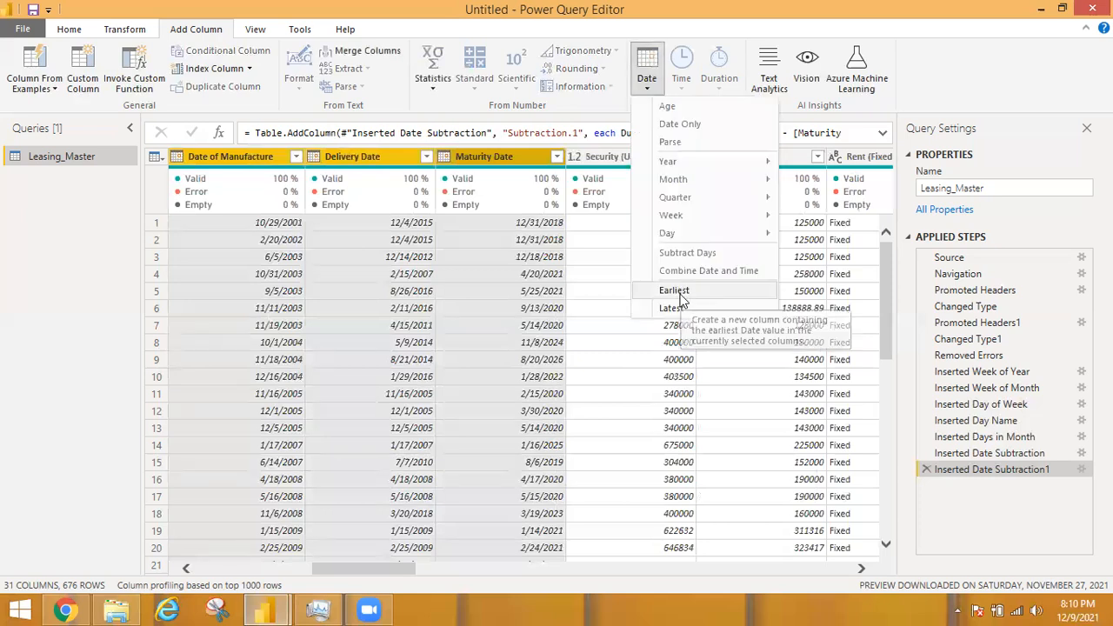
pyautogui.click(681, 296)
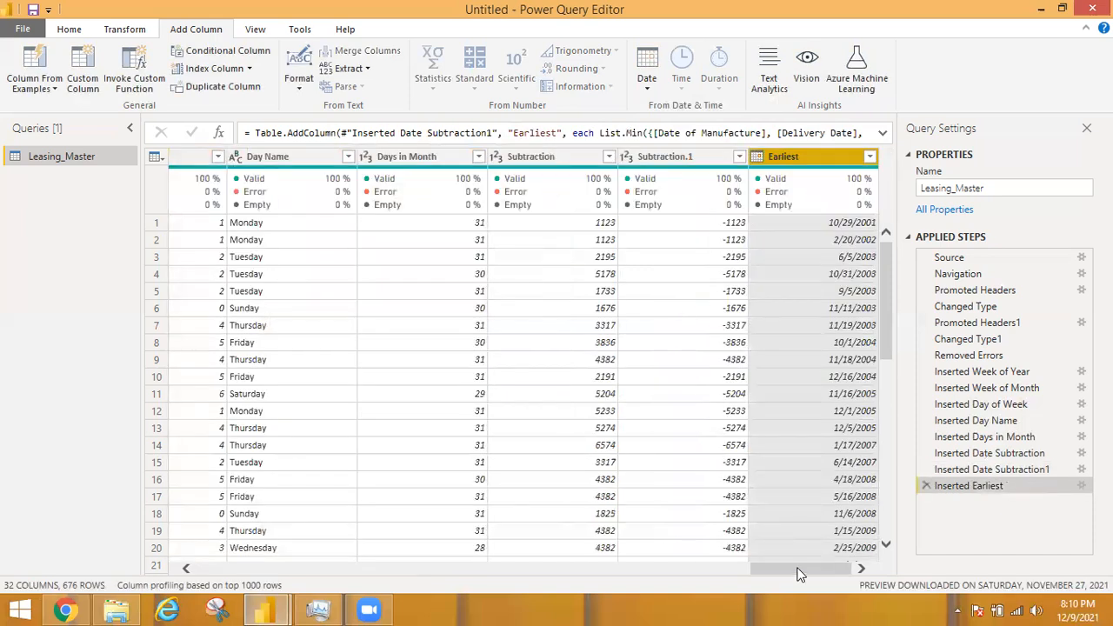
# Add a Latest date column computed across the Date of Manufacture, Delivery Date and Maturity Date columns.
pyautogui.moveTo(793, 572); pyautogui.dragTo(280, 479)
pyautogui.hscroll(5, 352, 484)
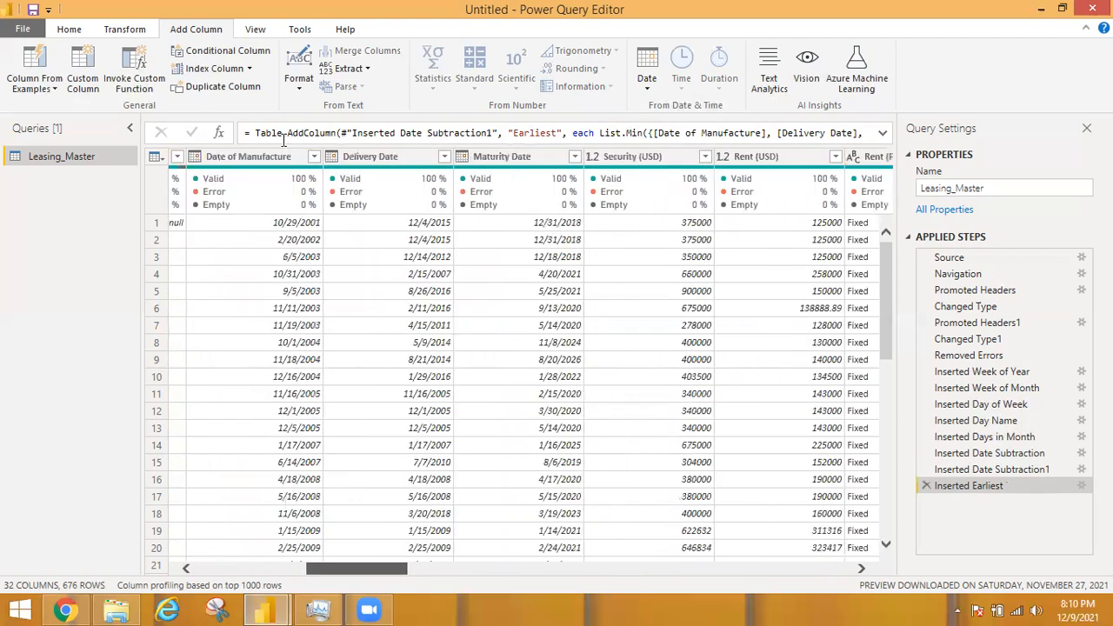
pyautogui.click(249, 162)
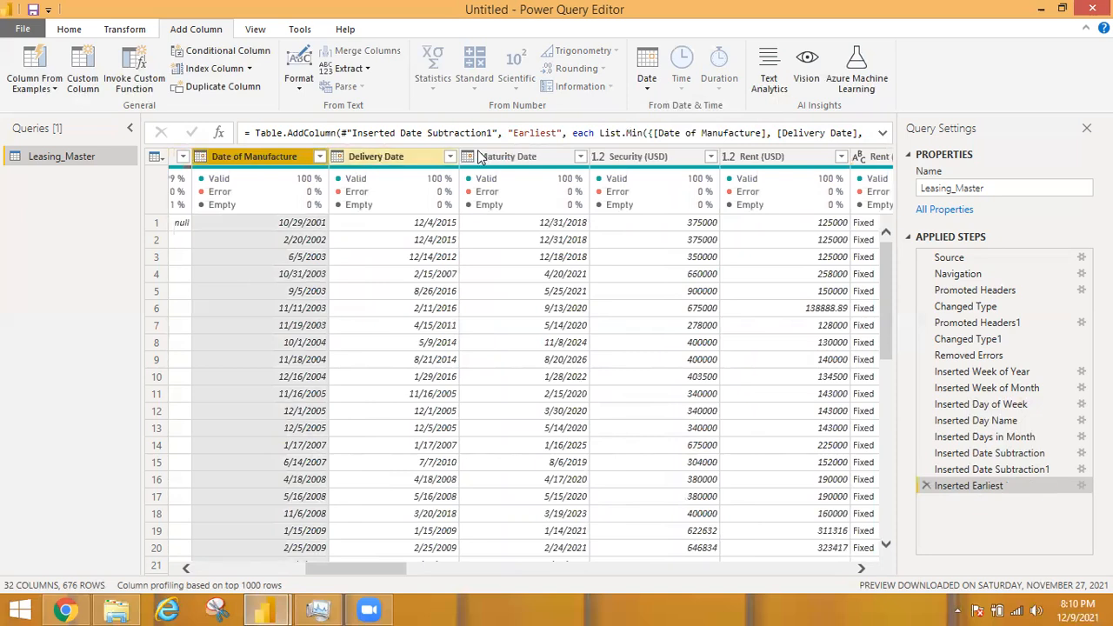
pyautogui.keyDown('ctrl'); pyautogui.click(505, 157); pyautogui.keyUp('ctrl')
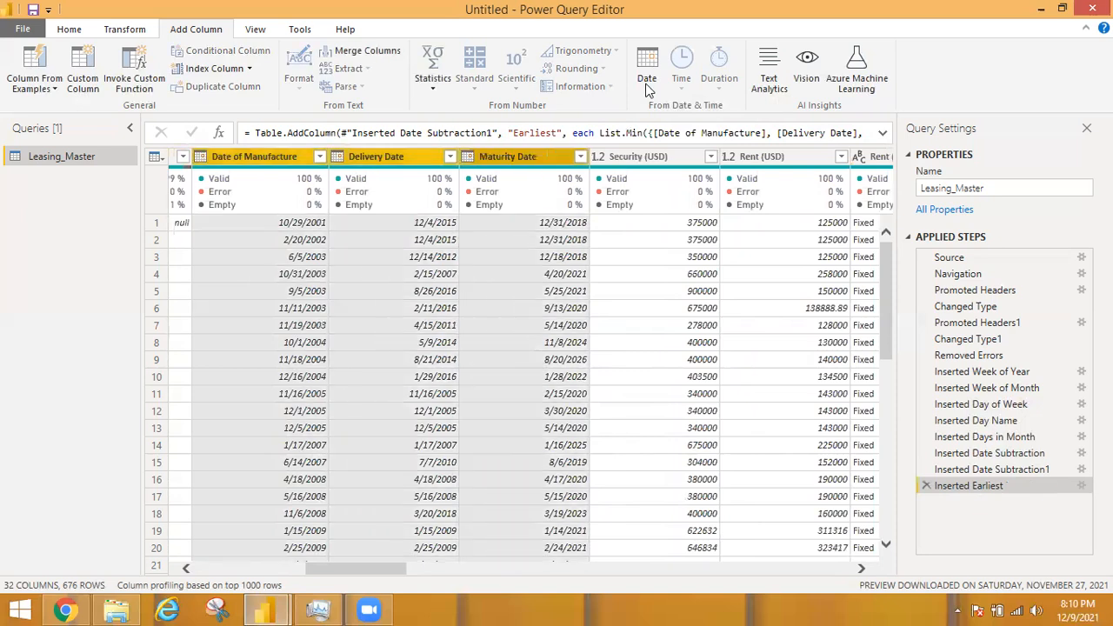
pyautogui.click(647, 80)
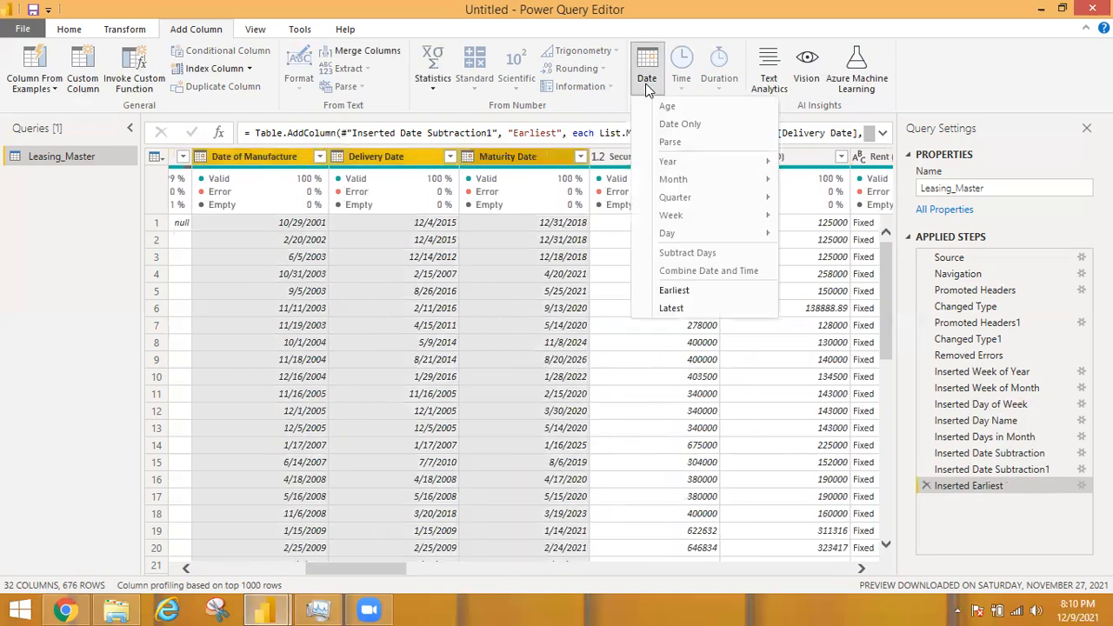
pyautogui.click(665, 309)
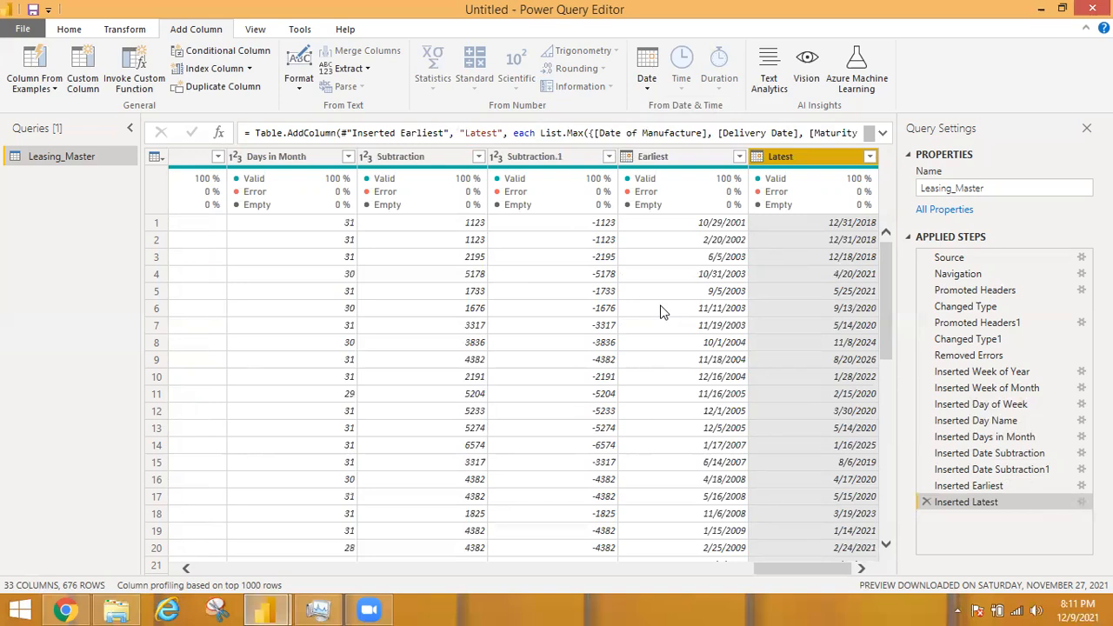
# Add an Age column giving the duration between the current date and Maturity Date.
pyautogui.moveTo(787, 571); pyautogui.dragTo(364, 469)
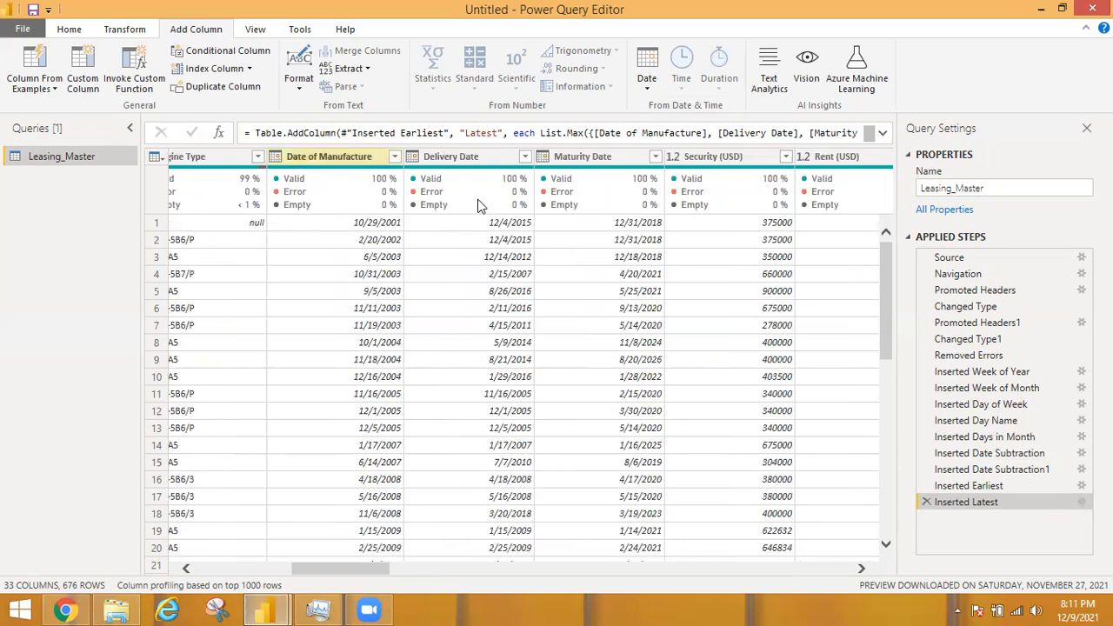
pyautogui.moveTo(500, 217)
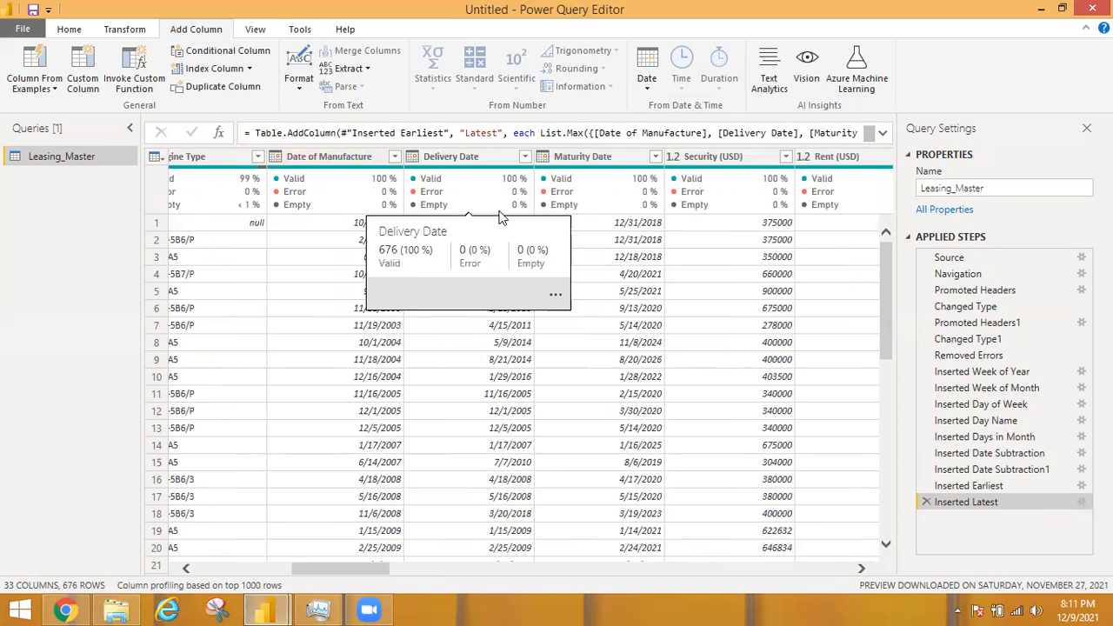
pyautogui.rightClick(500, 217)
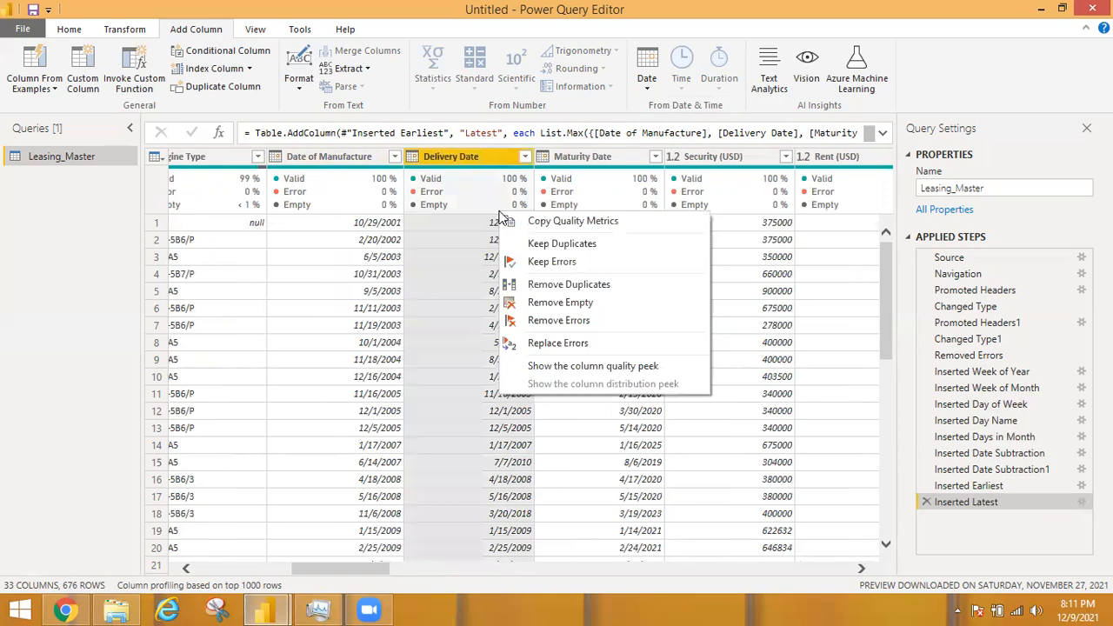
pyautogui.click(440, 155)
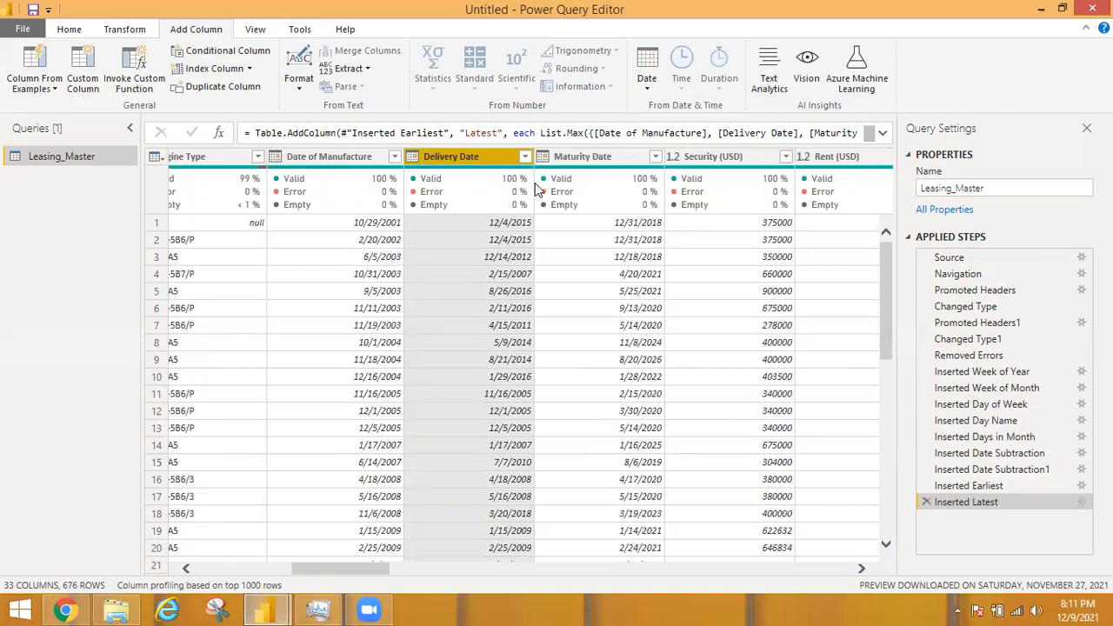
pyautogui.moveTo(560, 176)
pyautogui.click(589, 159)
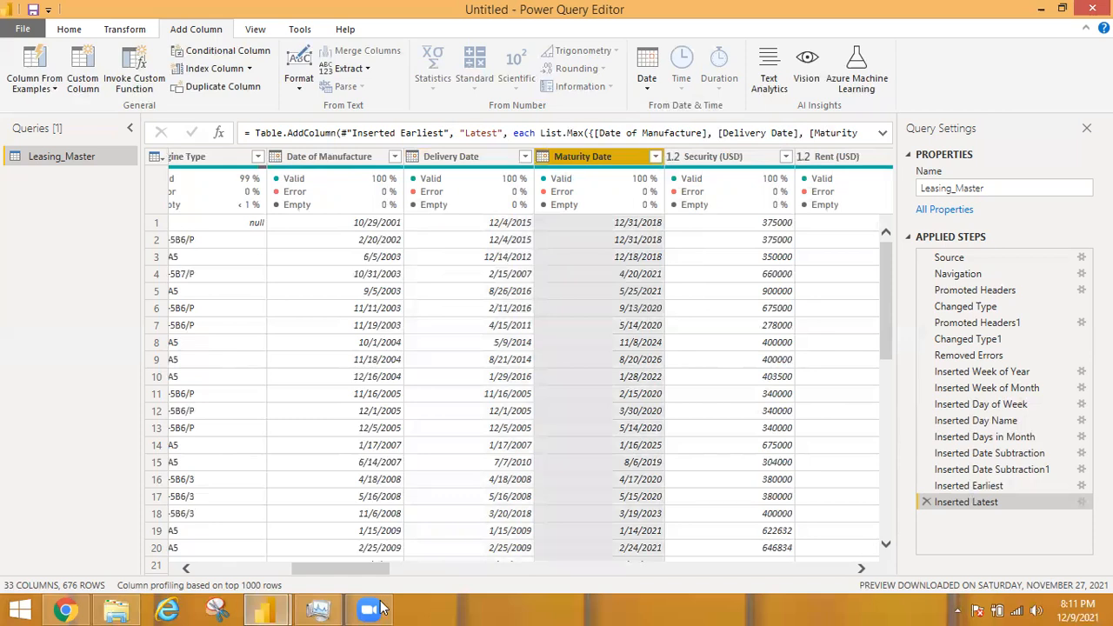
pyautogui.click(372, 609)
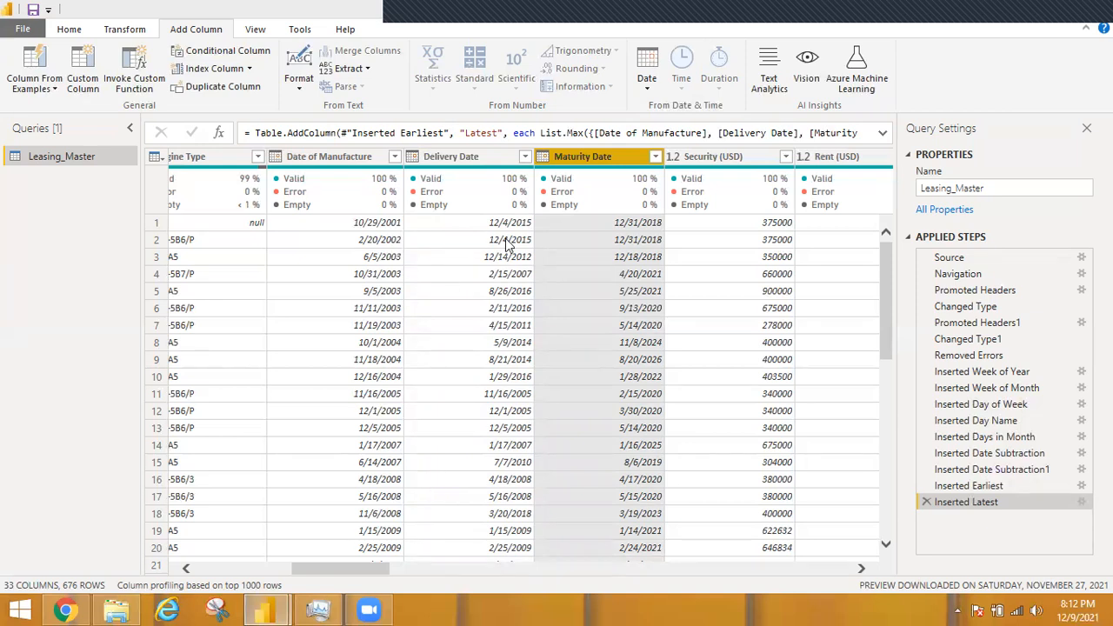
pyautogui.click(645, 90)
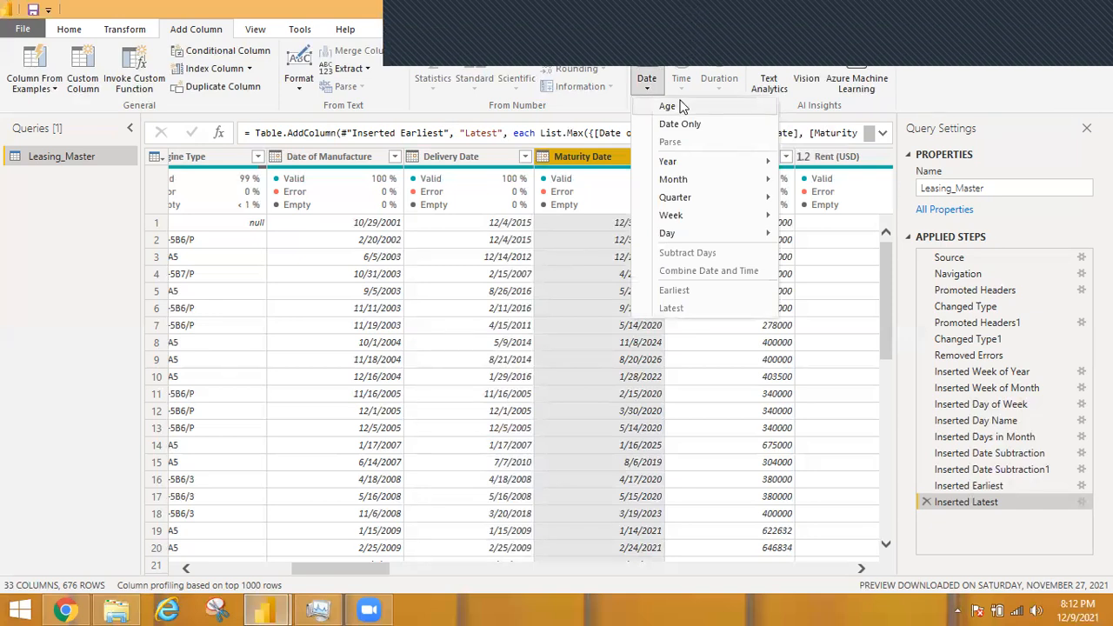
pyautogui.click(722, 79)
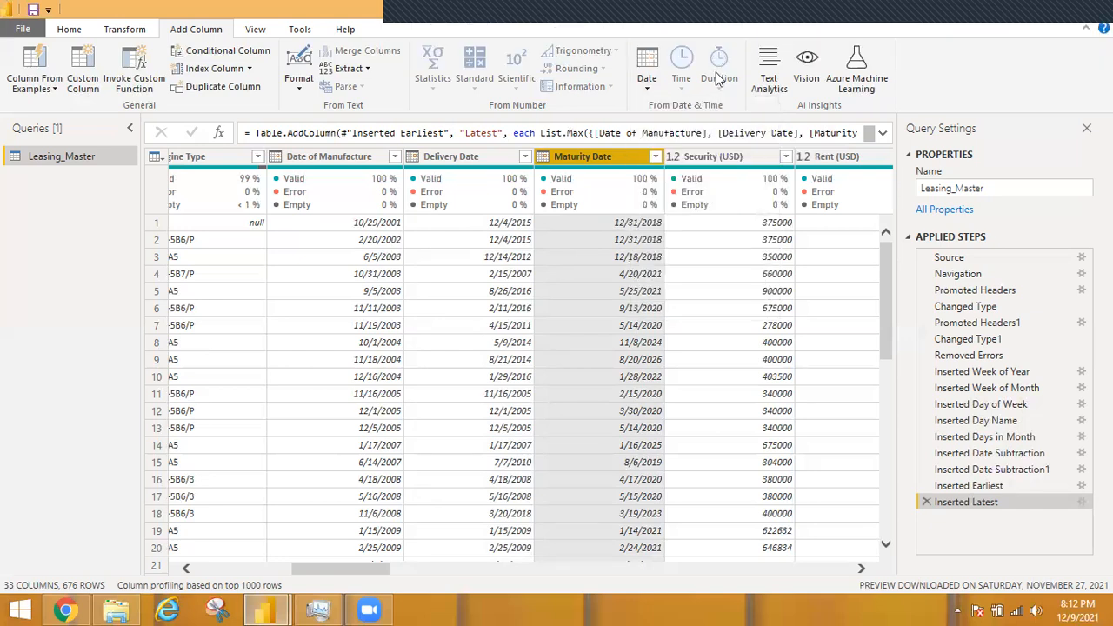
pyautogui.click(647, 87)
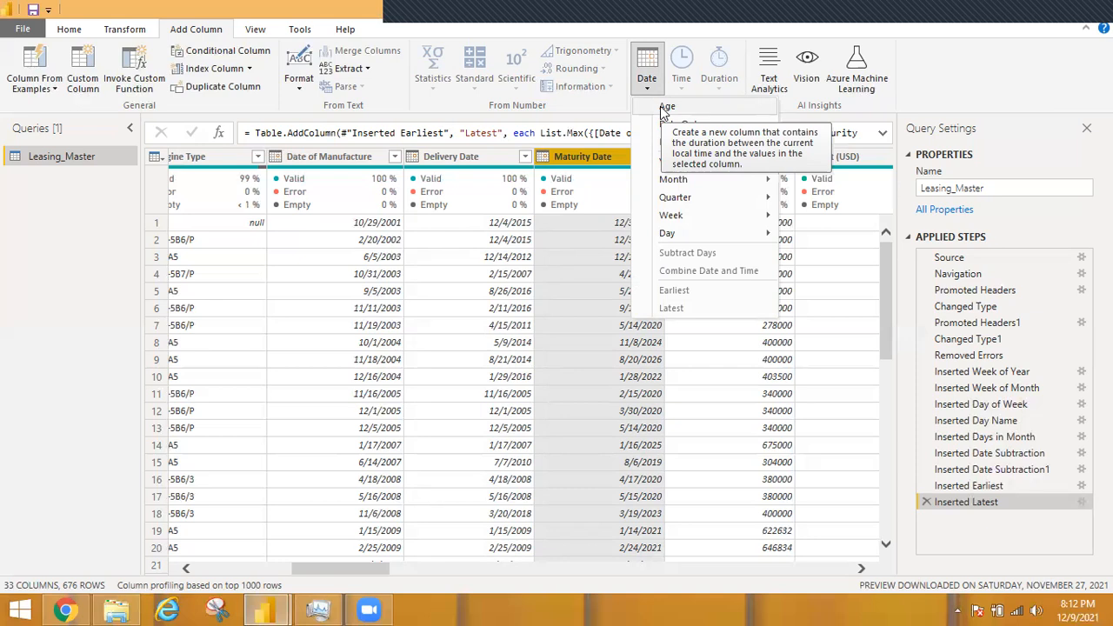
pyautogui.click(664, 113)
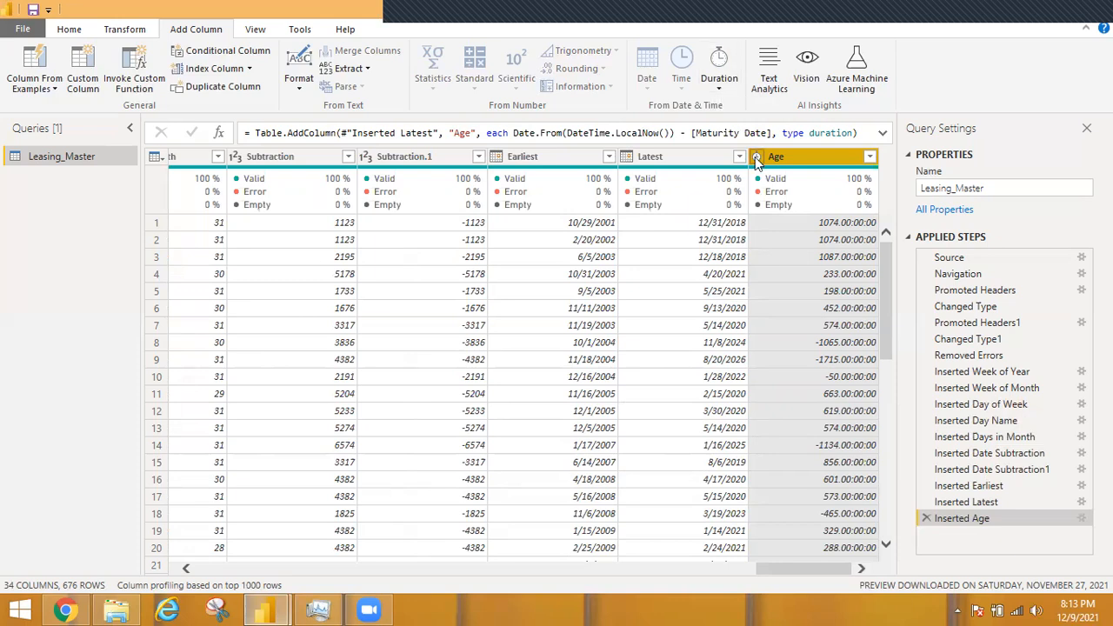
# Examine the days, hours, minutes and seconds parts of the Age value in the first row.
pyautogui.click(843, 224)
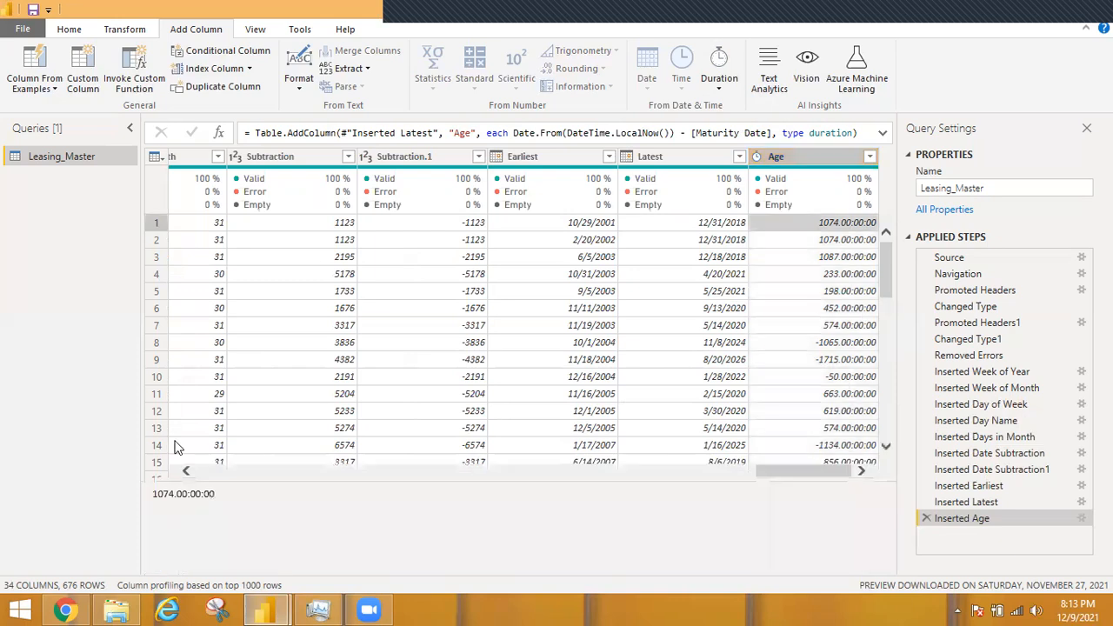
pyautogui.doubleClick(171, 504)
pyautogui.click(184, 496)
pyautogui.doubleClick(184, 496)
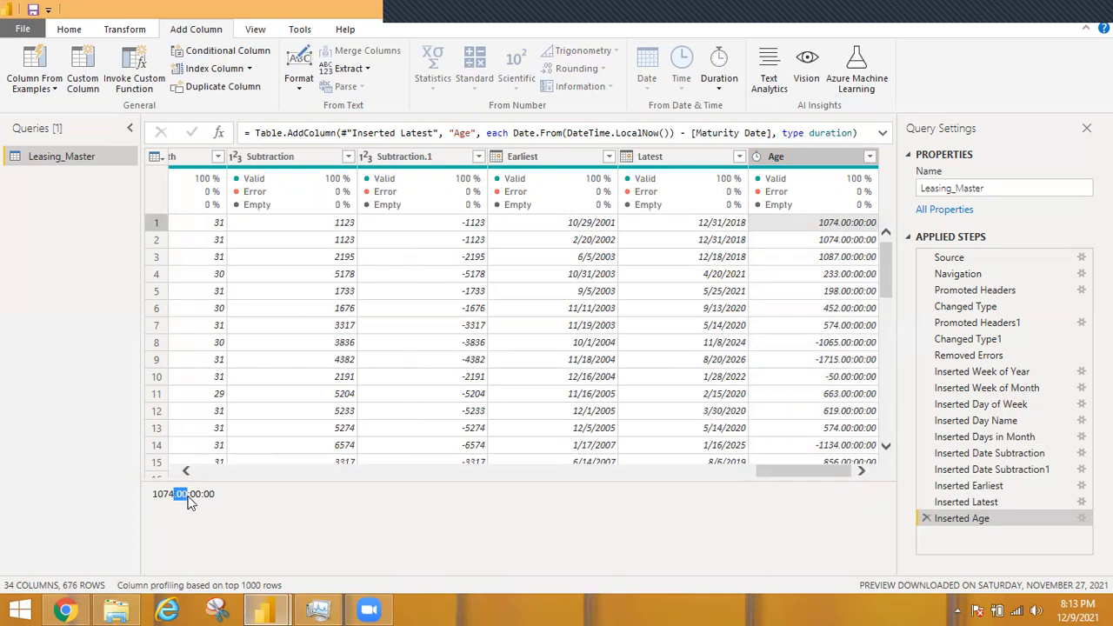
pyautogui.doubleClick(195, 494)
pyautogui.doubleClick(213, 494)
# Add a Total Days duration column derived from the Age column.
pyautogui.click(790, 164)
pyautogui.click(720, 88)
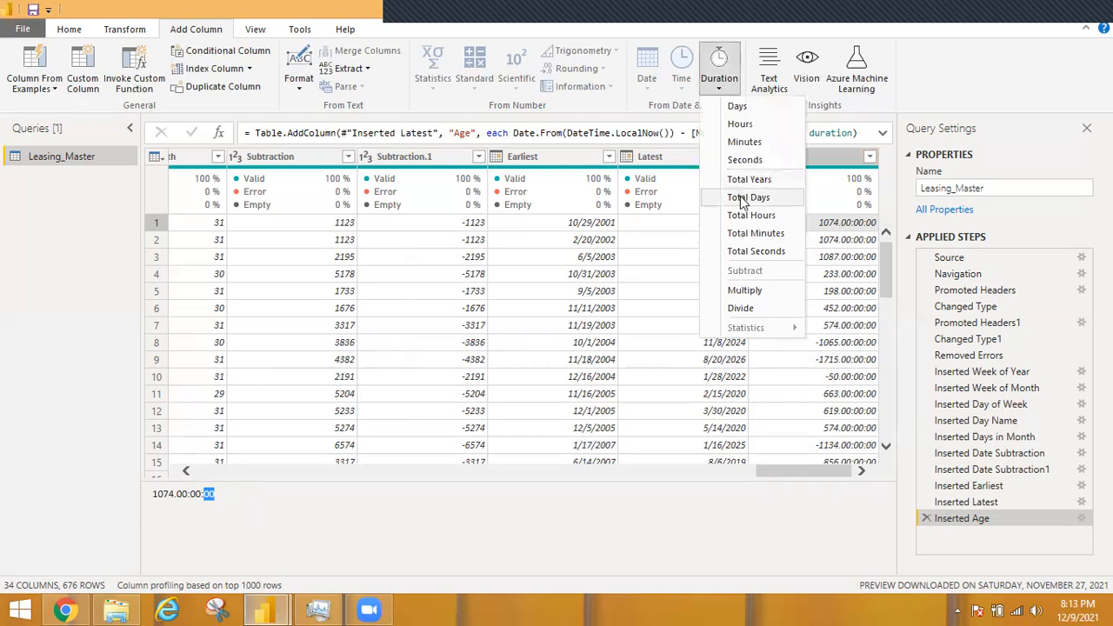
pyautogui.click(743, 198)
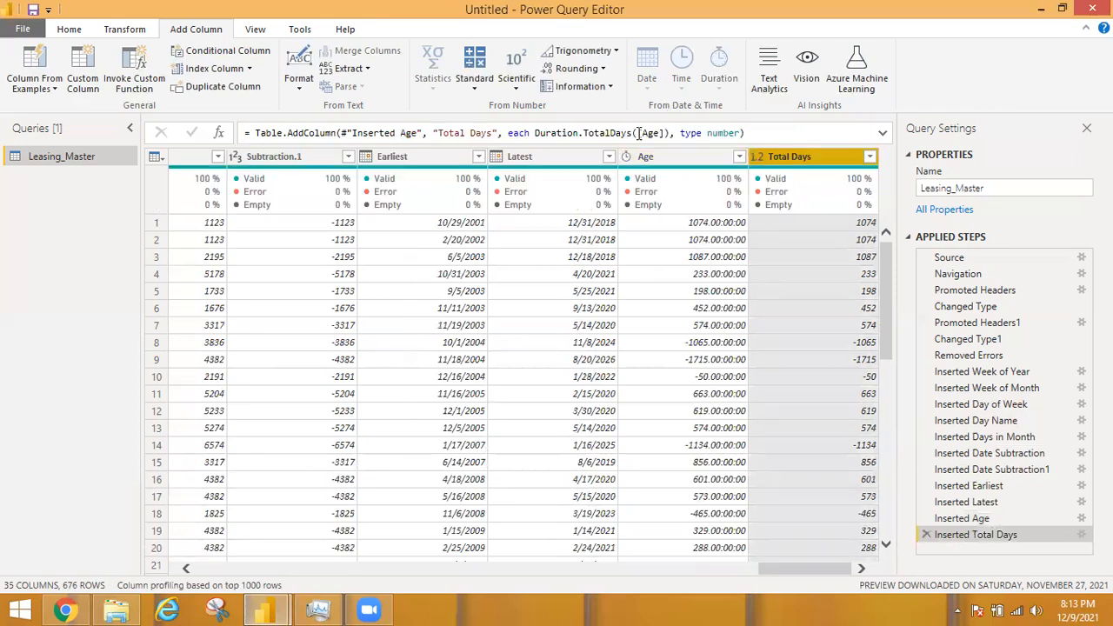
# Add a Total Years duration column derived from the Age column.
pyautogui.click(650, 159)
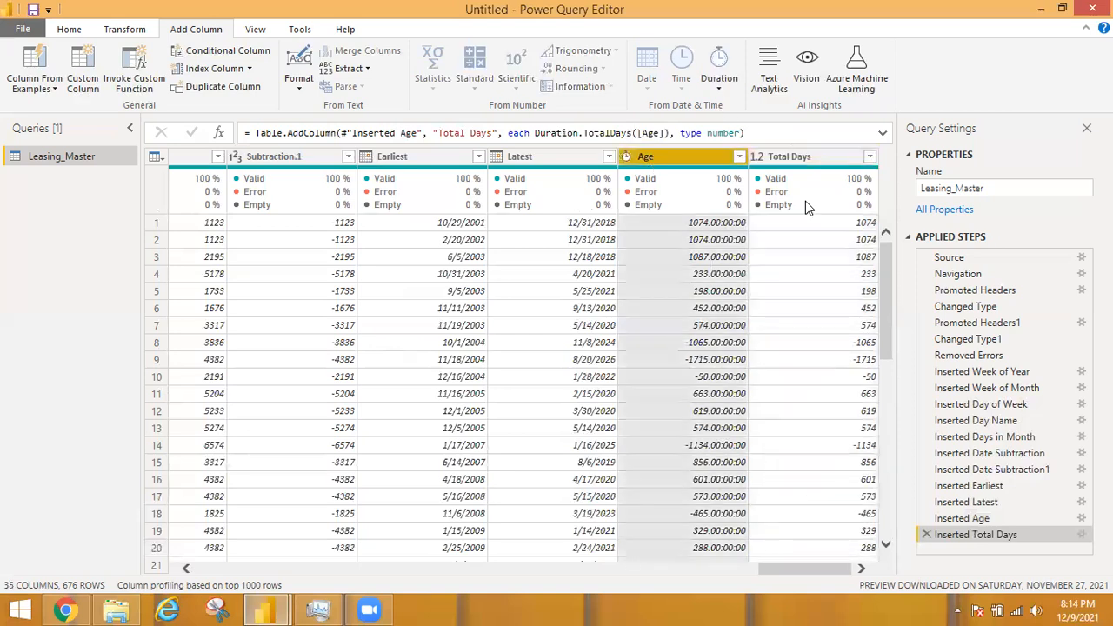
pyautogui.click(720, 87)
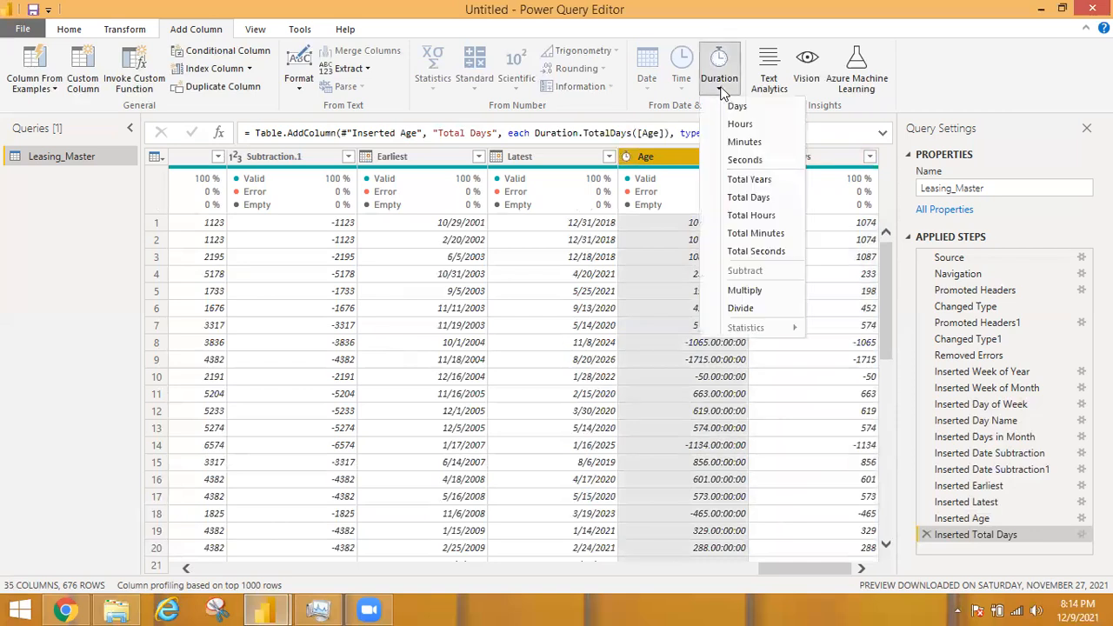
pyautogui.click(746, 180)
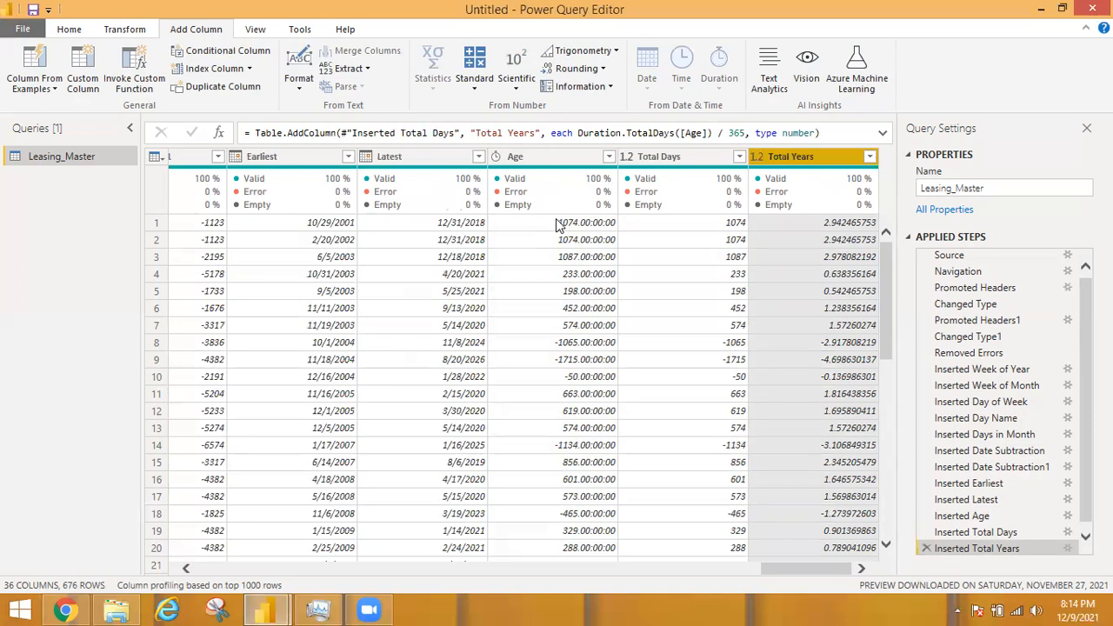
# Add a Total Hours duration column derived from Age, and return the view to the original date columns.
pyautogui.click(549, 164)
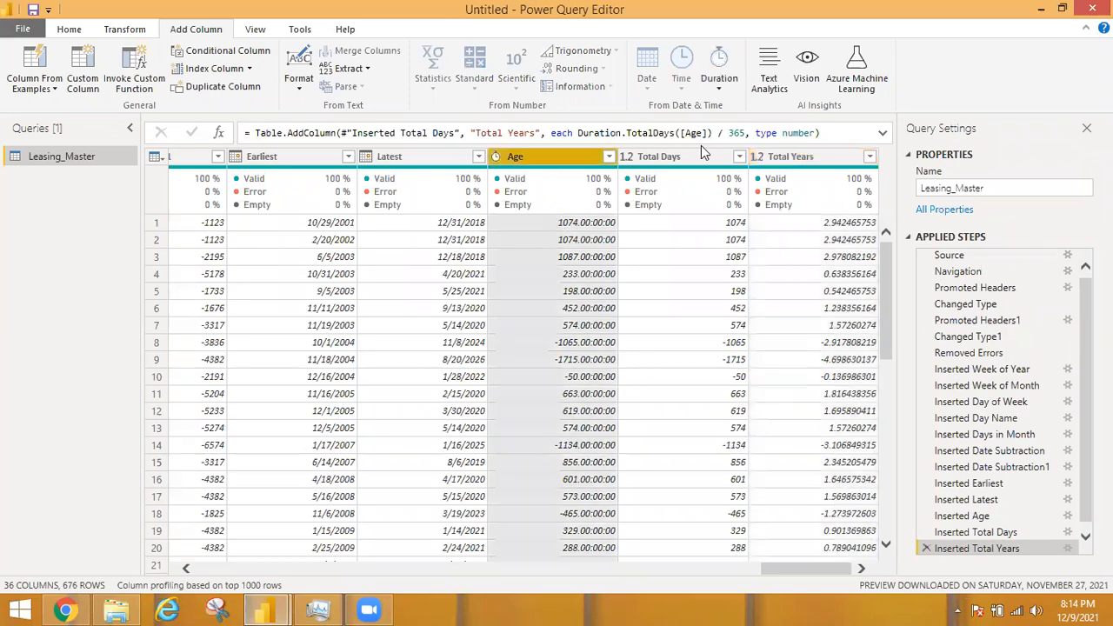
pyautogui.click(721, 87)
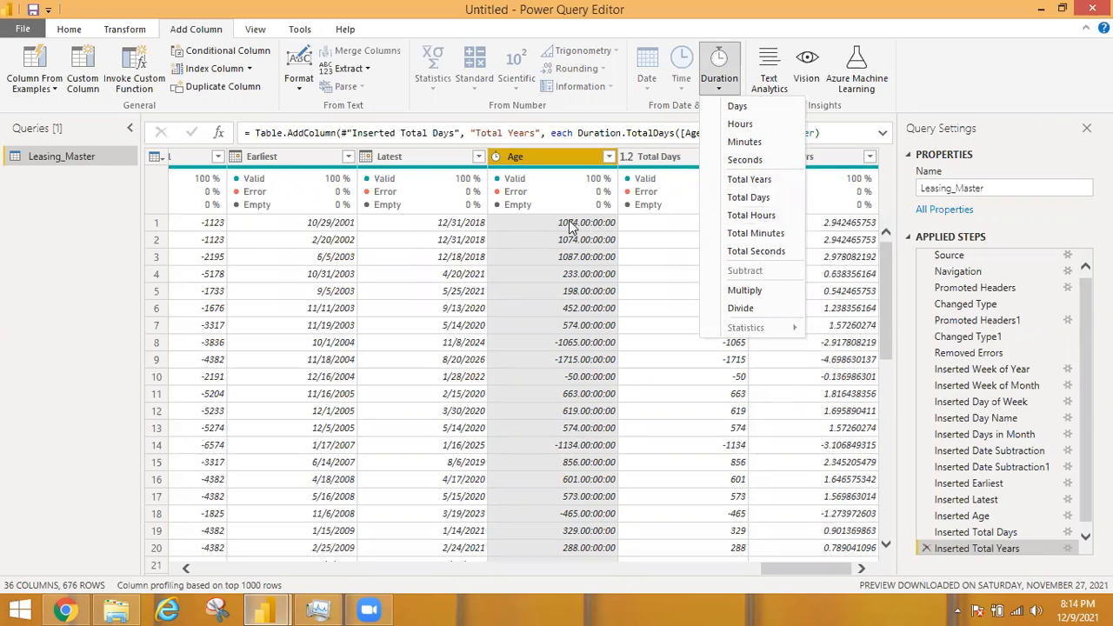
pyautogui.click(727, 214)
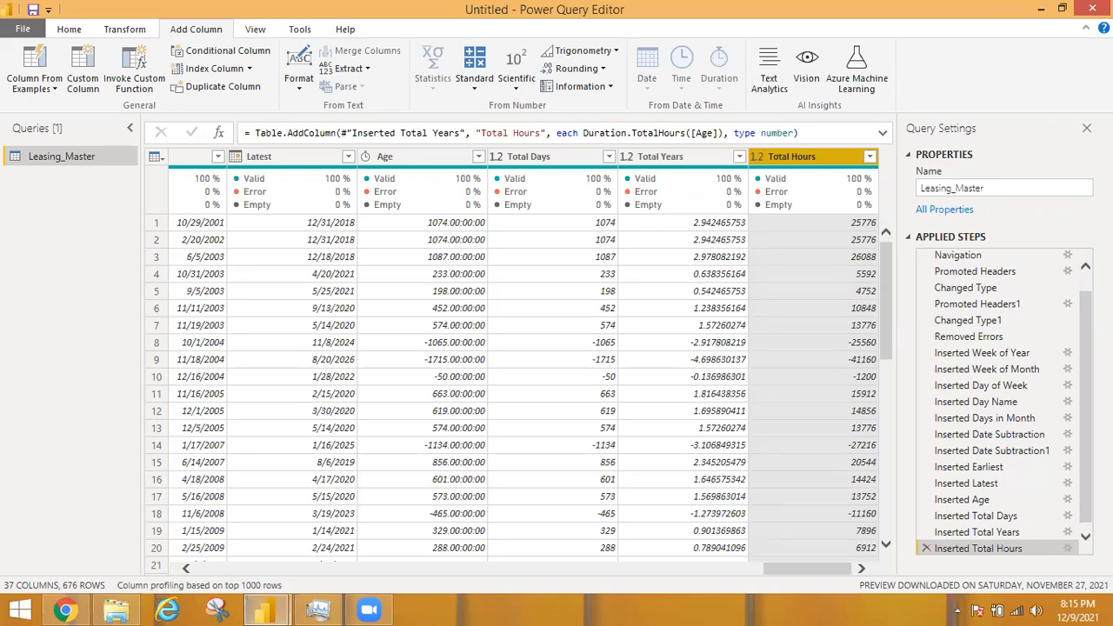
pyautogui.click(1086, 537)
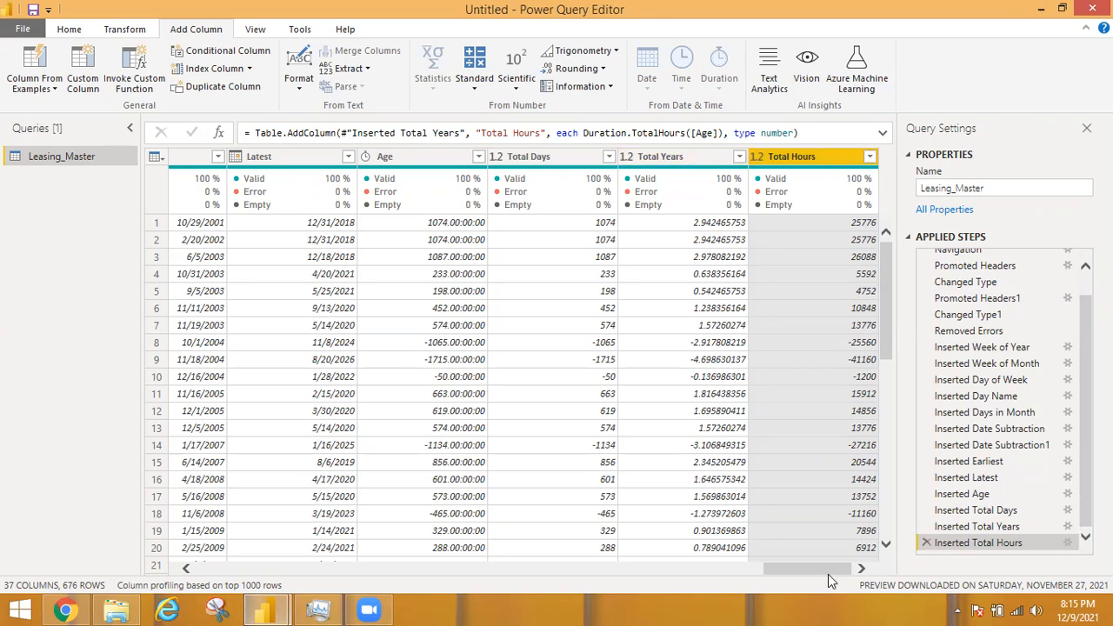
pyautogui.moveTo(827, 574); pyautogui.dragTo(333, 493)
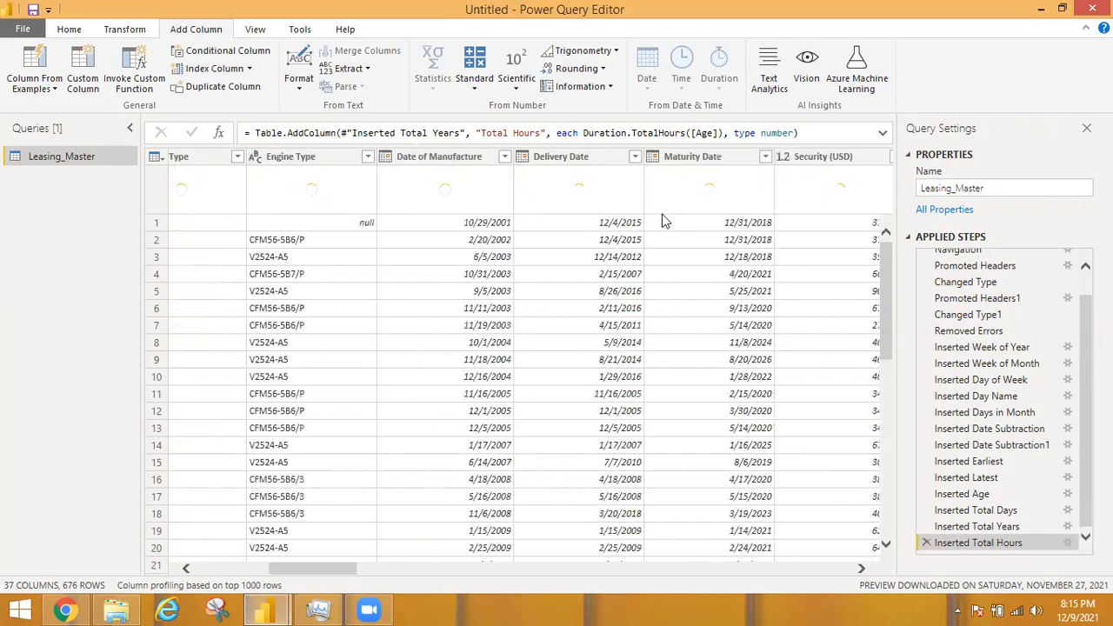
# Review the year, month, quarter, week, day and age options for deriving columns from Maturity Date.
pyautogui.click(694, 158)
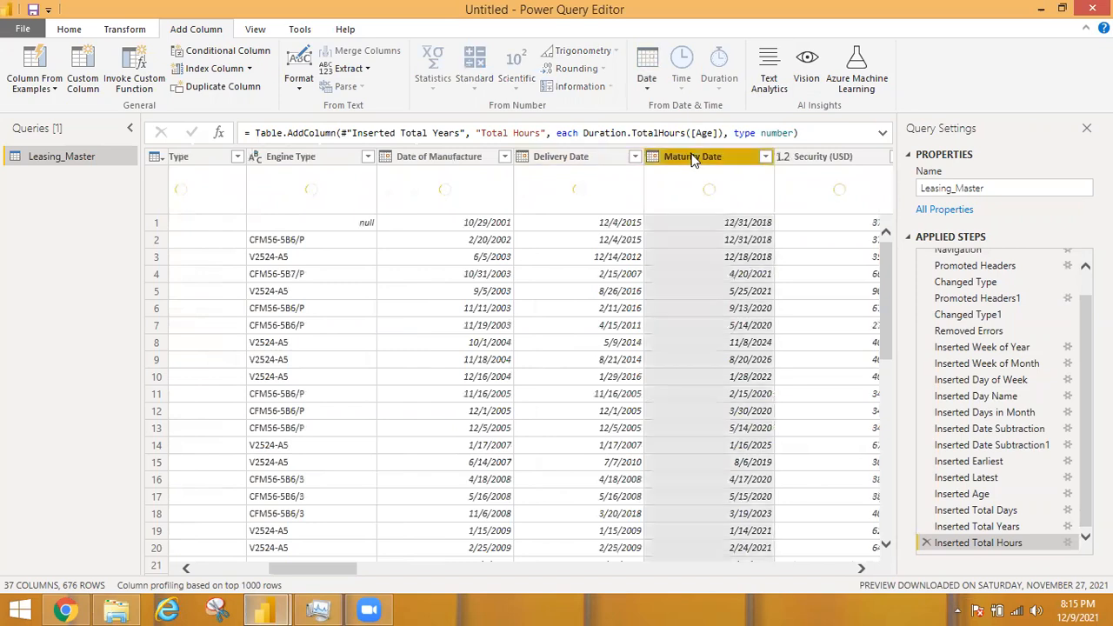
pyautogui.click(649, 85)
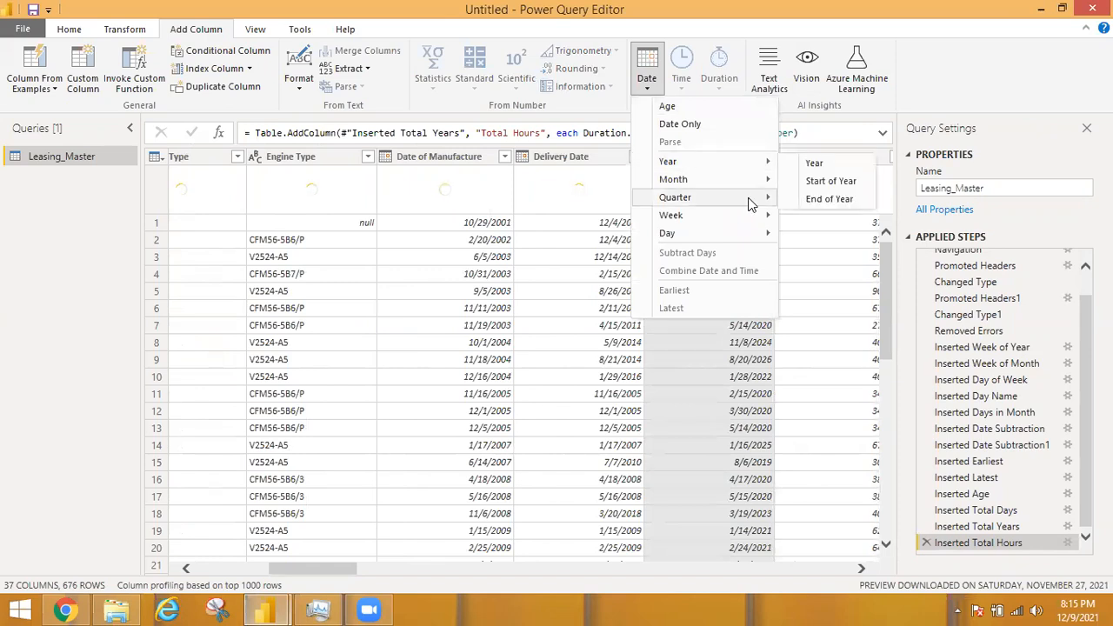
pyautogui.moveTo(750, 203)
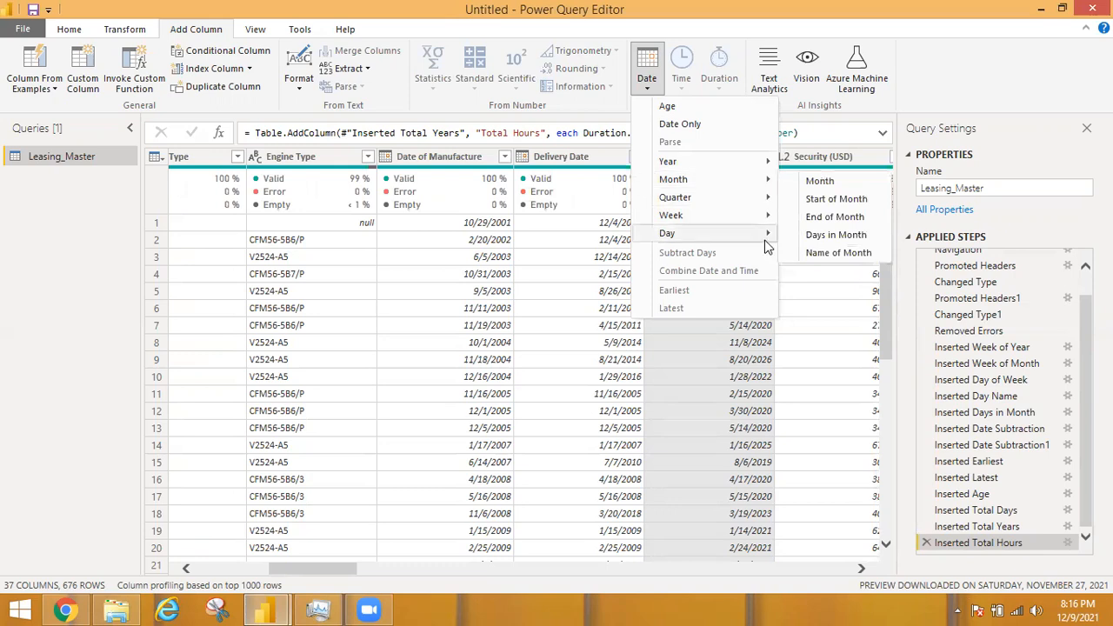
pyautogui.moveTo(769, 242)
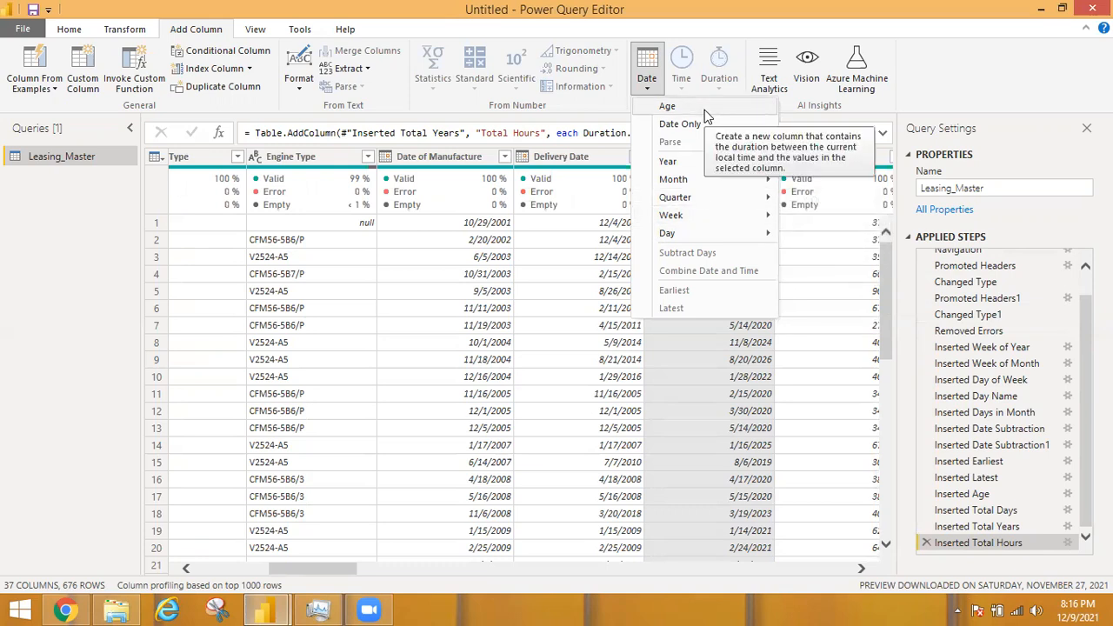
pyautogui.moveTo(745, 165)
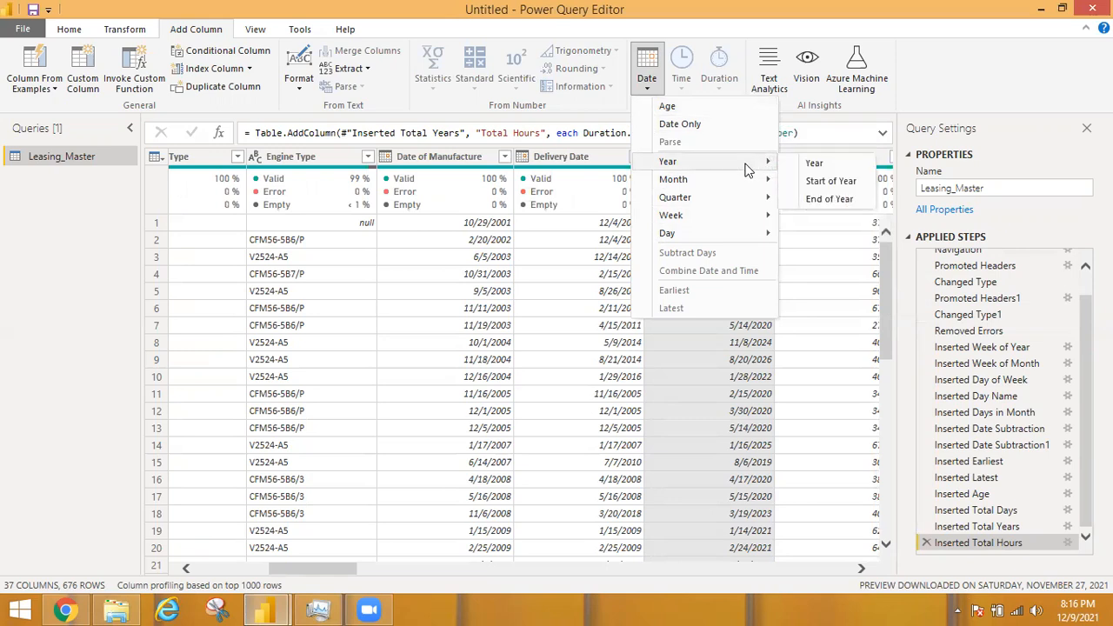
pyautogui.click(869, 108)
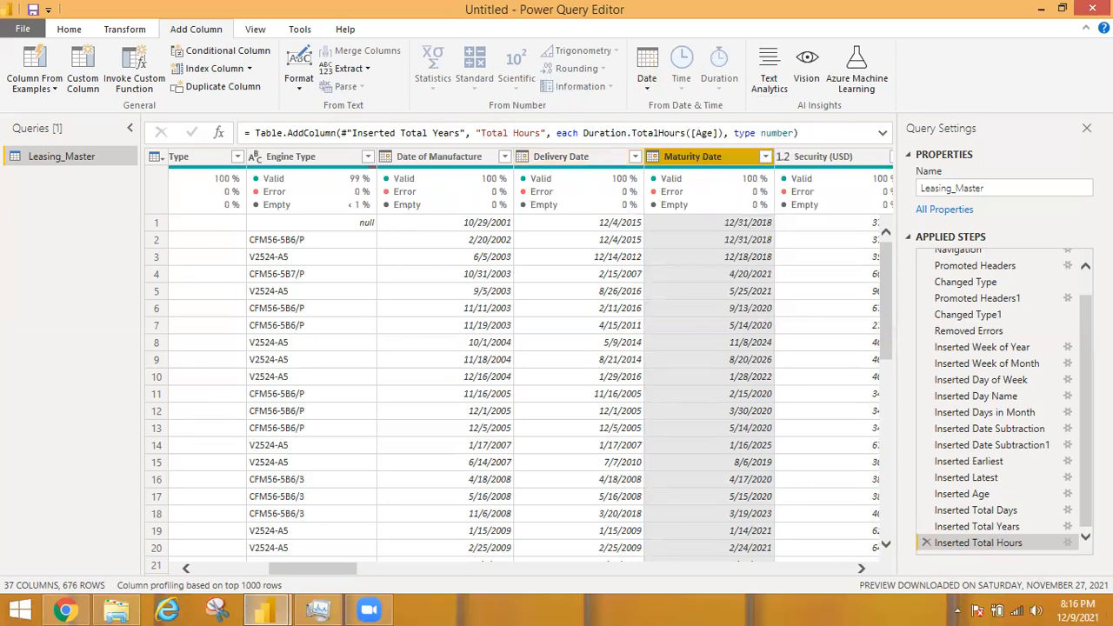
# Delete the Inserted Total Hours, Inserted Total Years and Inserted Total Days steps from the query, starting with the last one.
pyautogui.click(1085, 538)
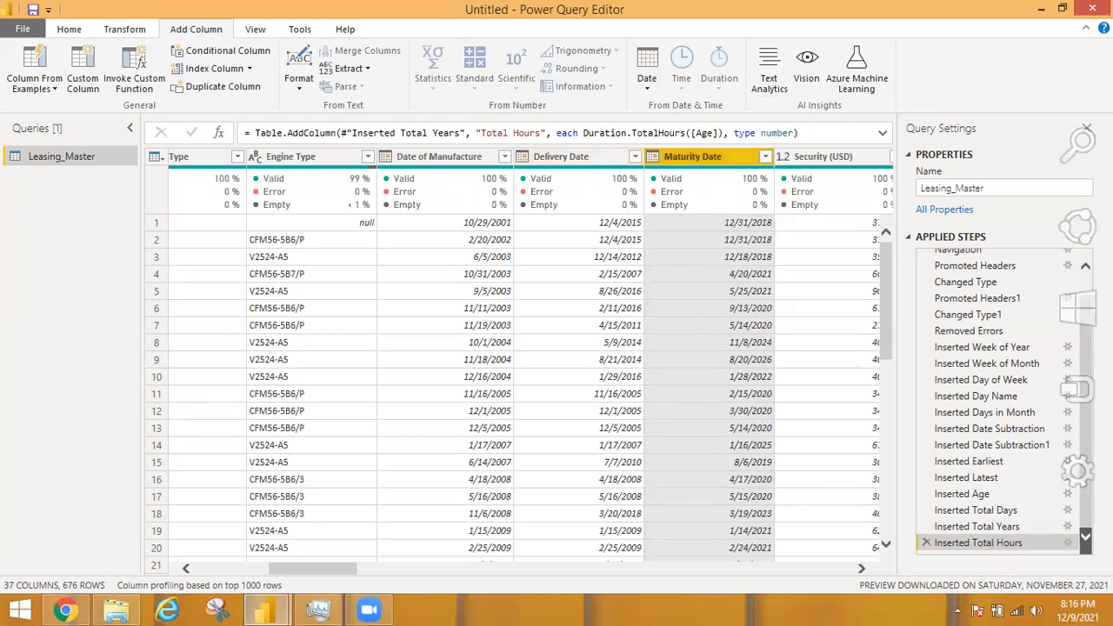
pyautogui.click(925, 543)
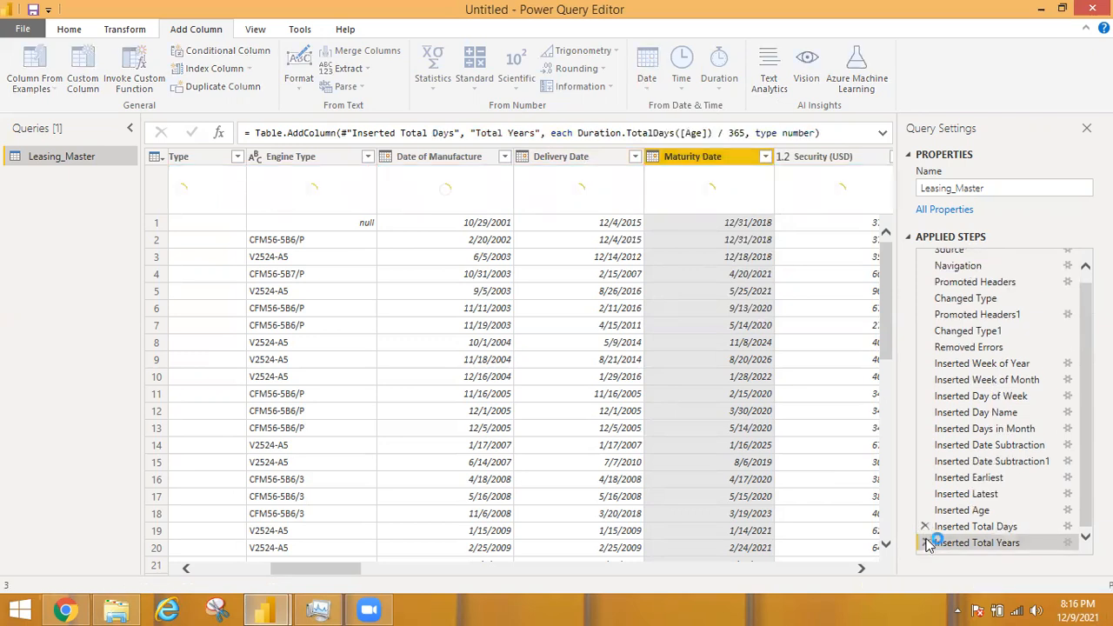
pyautogui.click(926, 542)
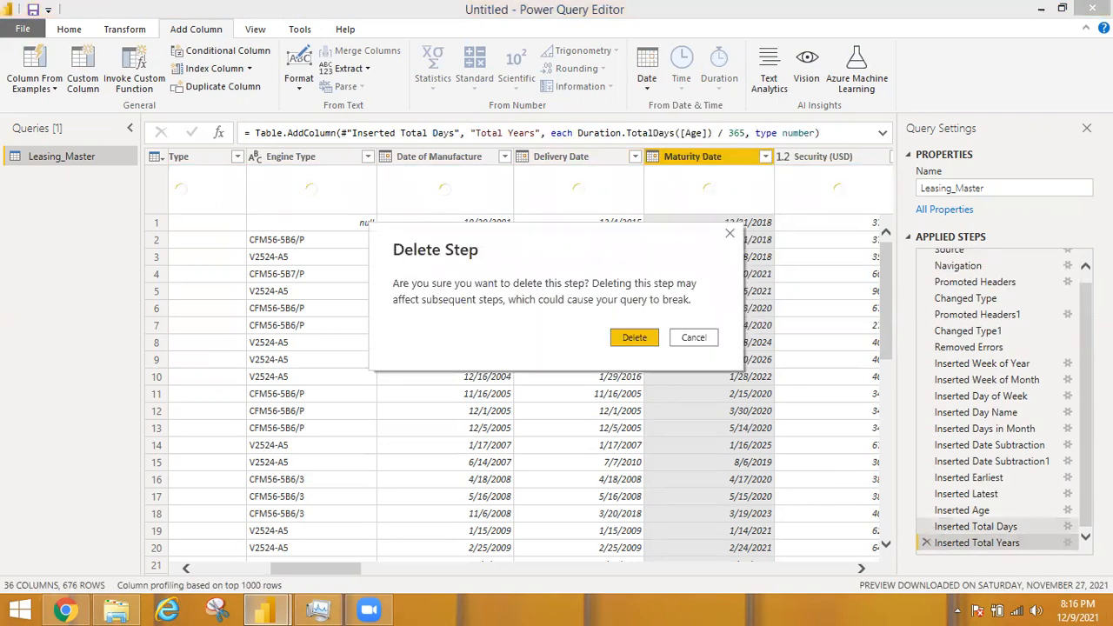
pyautogui.click(701, 338)
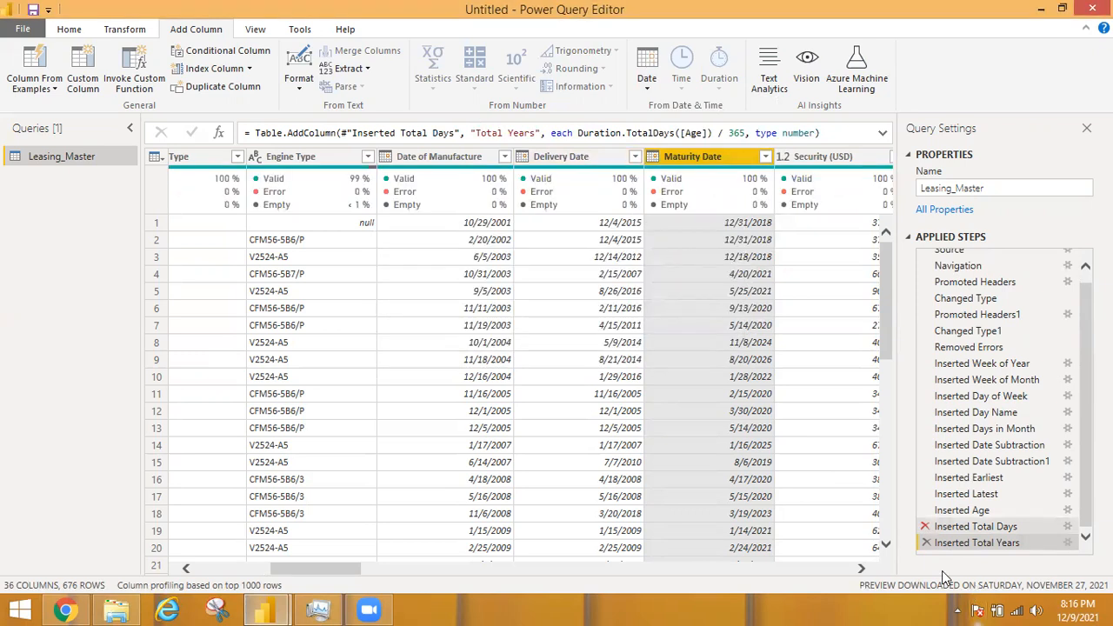
pyautogui.click(926, 543)
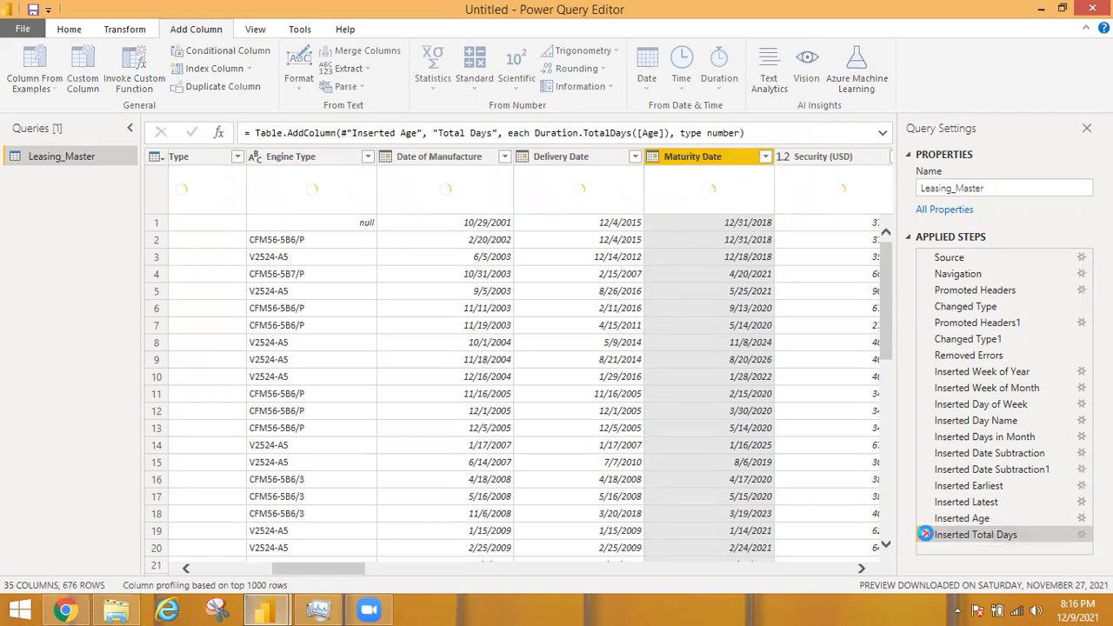
pyautogui.click(925, 532)
# Delete the Inserted Age, Inserted Latest, Inserted Earliest and both Inserted Date Subtraction steps from the query.
pyautogui.click(927, 518)
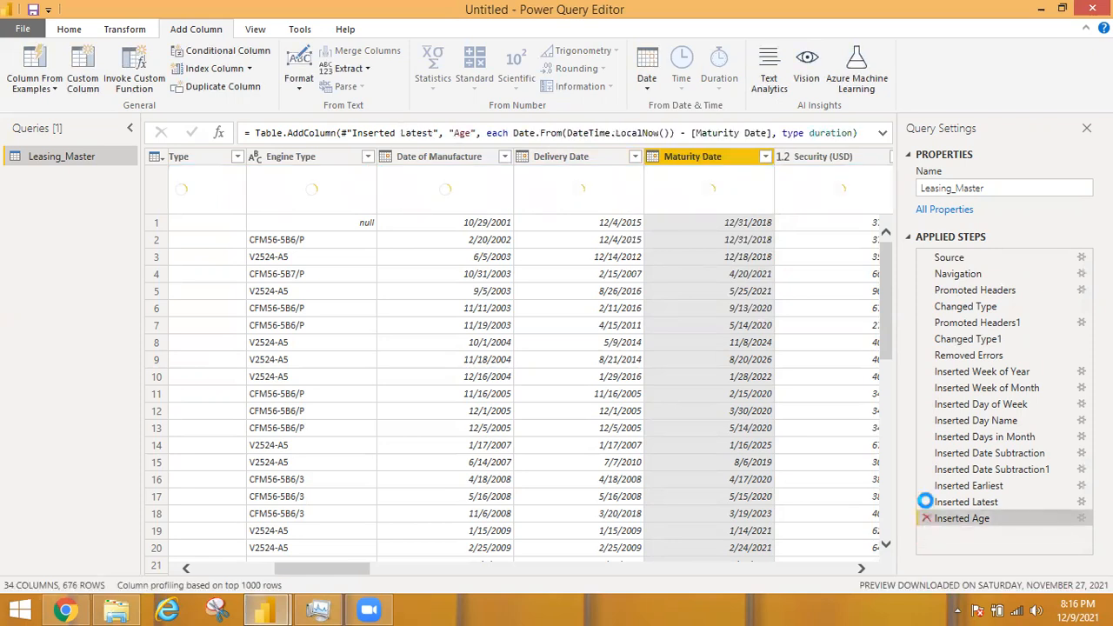
pyautogui.click(926, 502)
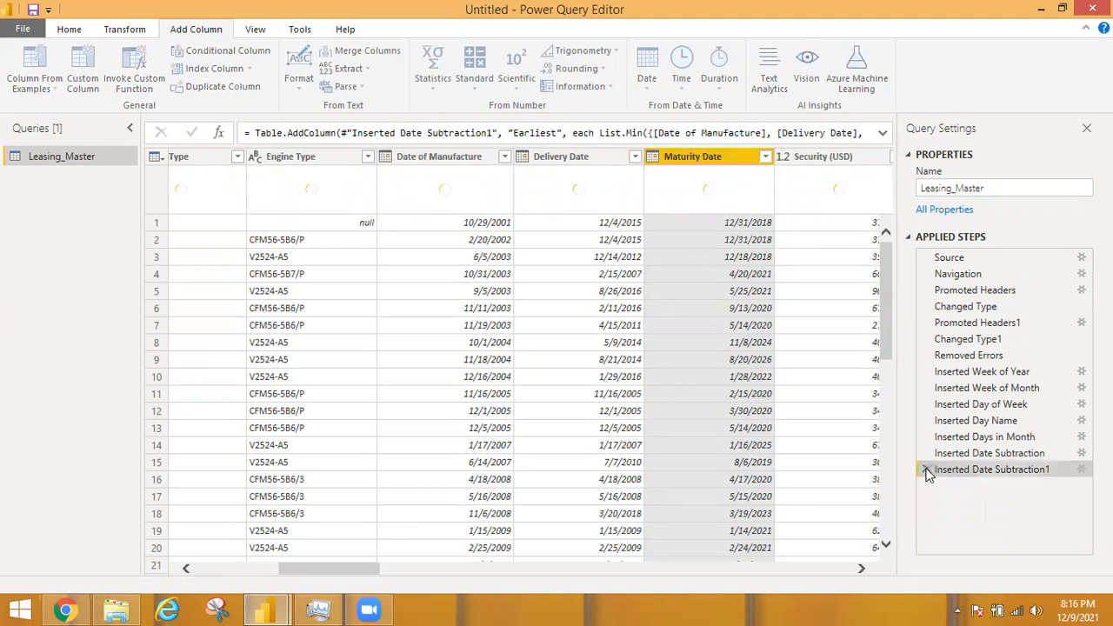
pyautogui.click(926, 469)
pyautogui.click(926, 454)
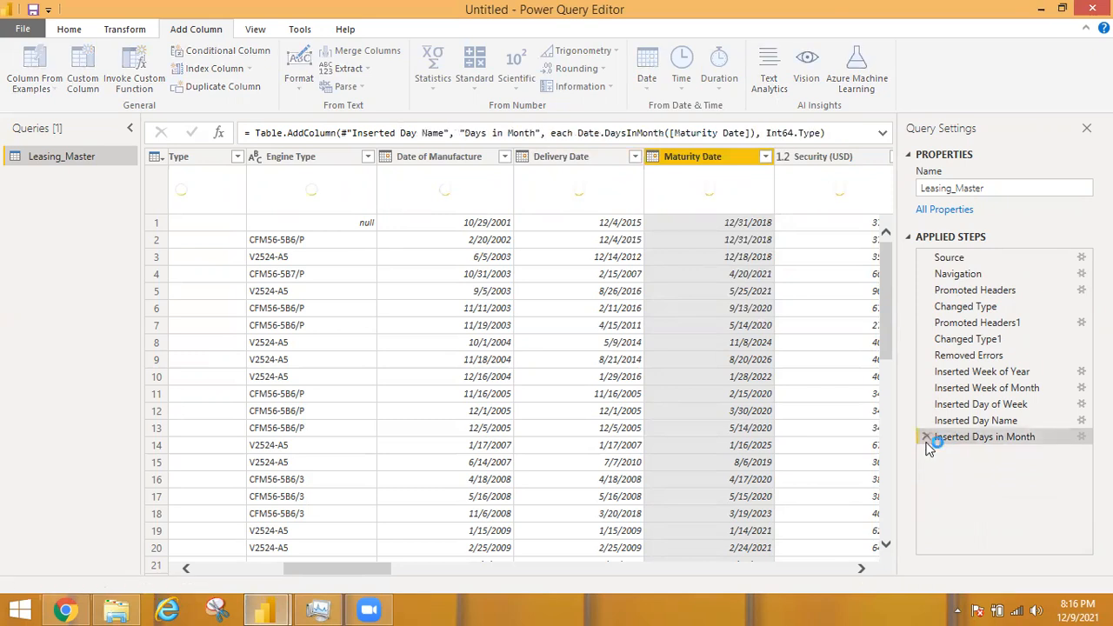
# Delete the inserted Days in Month, Day Name, Day of Week, Week of Month and Week of Year steps, leaving Removed Errors as the last step.
pyautogui.click(926, 437)
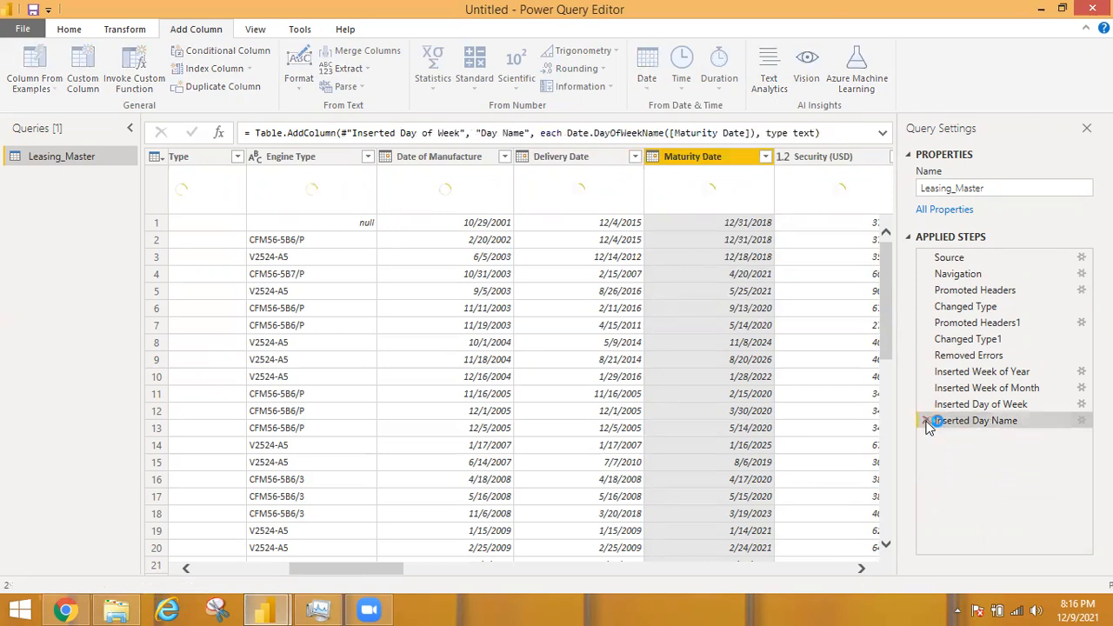
pyautogui.click(926, 420)
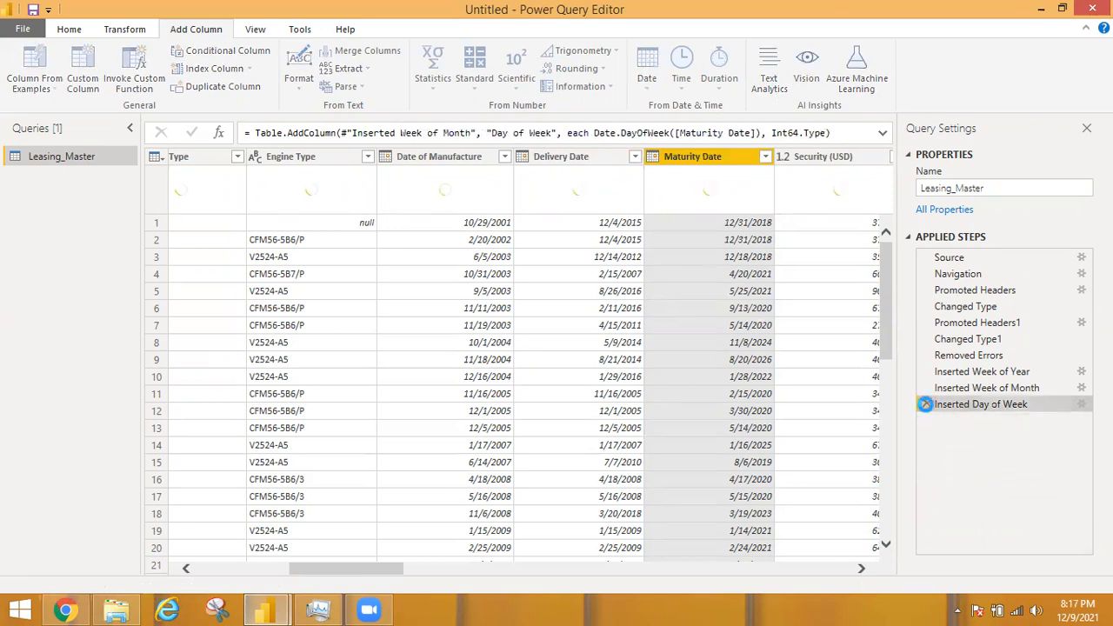
pyautogui.click(926, 404)
pyautogui.click(929, 388)
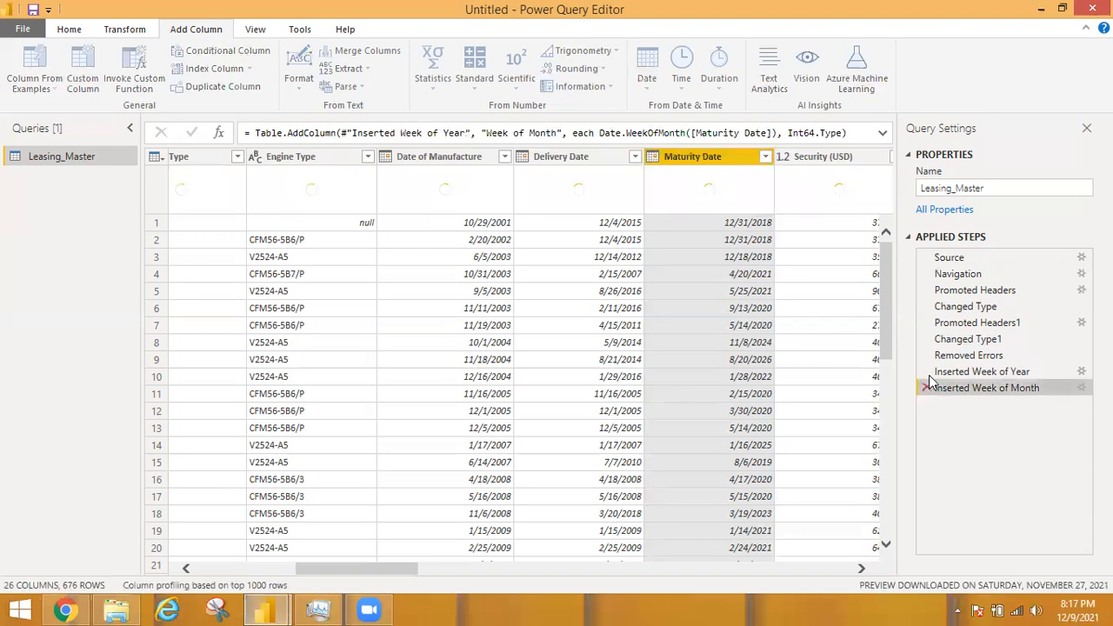
pyautogui.click(926, 371)
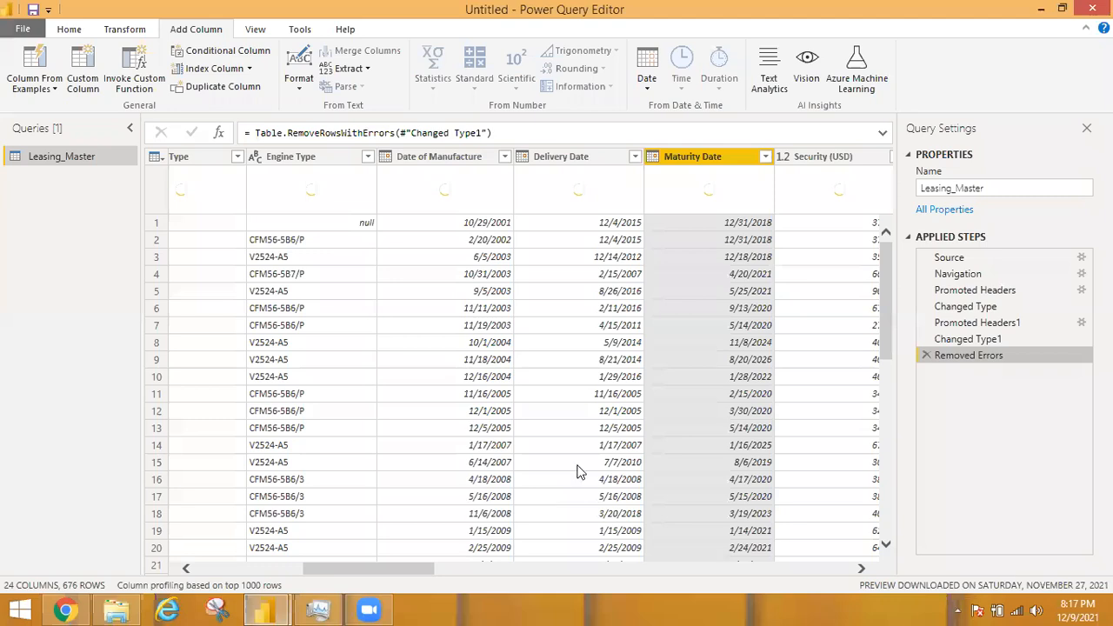
# Add a Year column derived from Maturity Date.
pyautogui.click(647, 80)
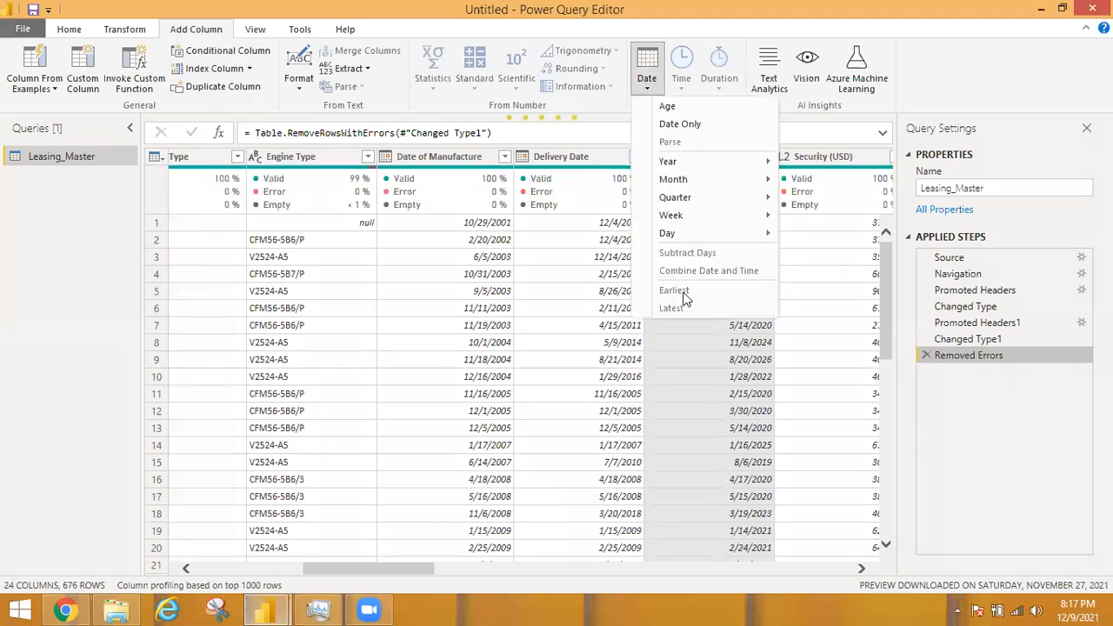
pyautogui.click(765, 164)
pyautogui.click(817, 163)
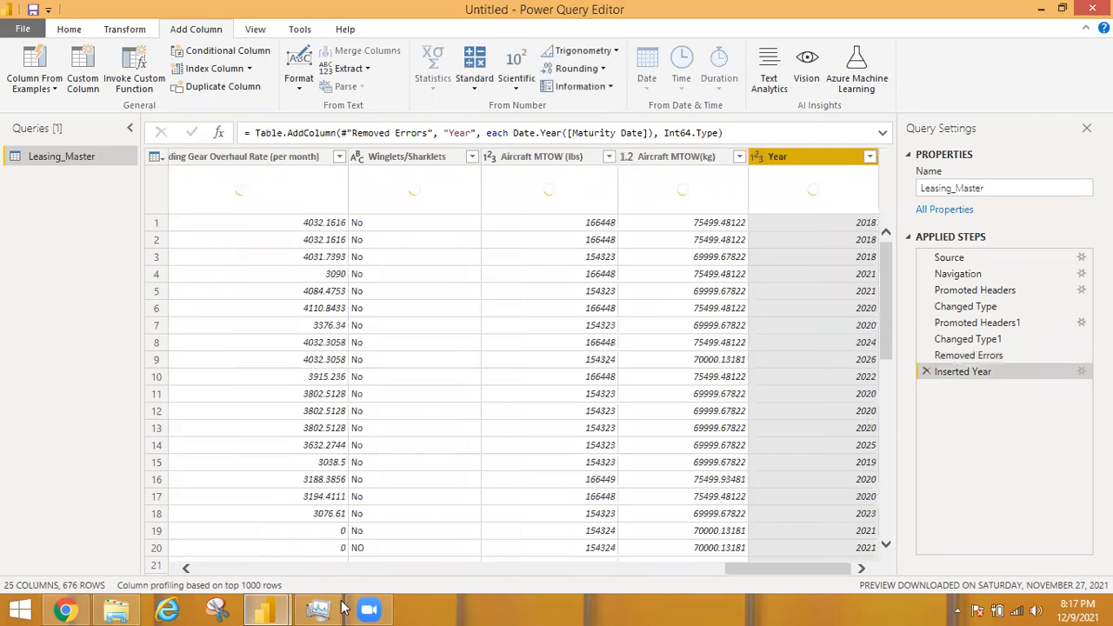
# Add a Days in Month column derived from Date of Manufacture.
pyautogui.click(270, 571)
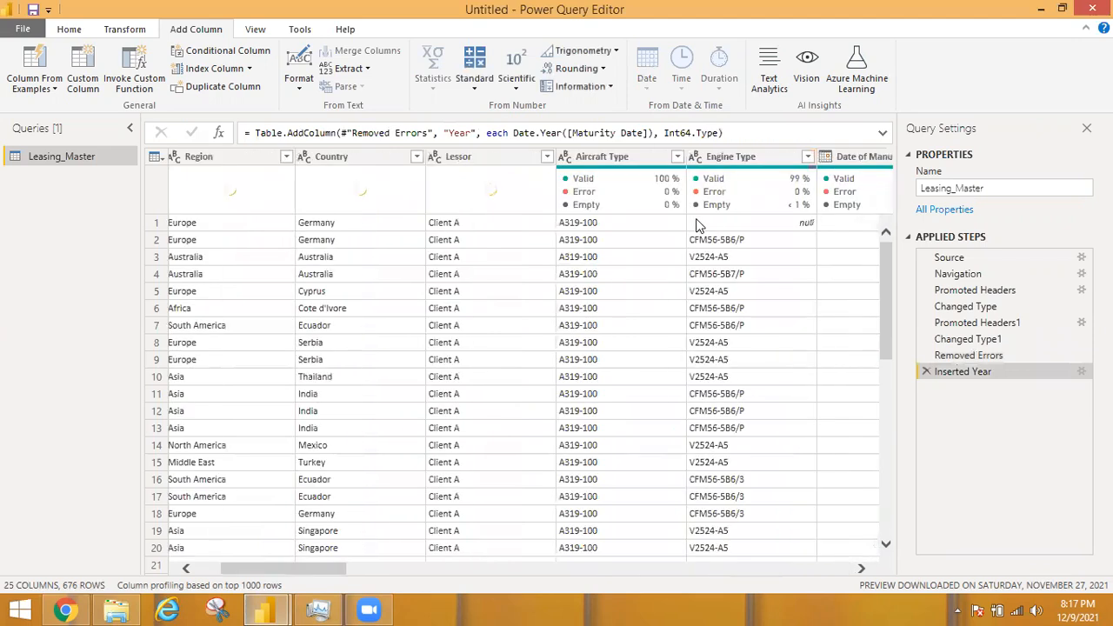
pyautogui.click(857, 156)
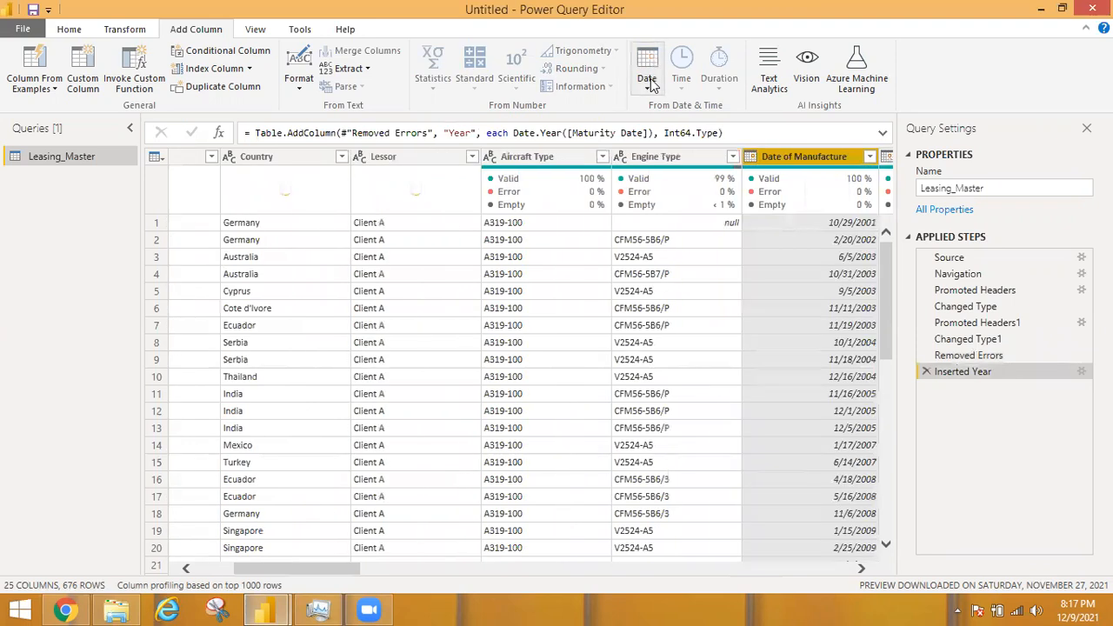
pyautogui.click(650, 83)
pyautogui.moveTo(769, 182)
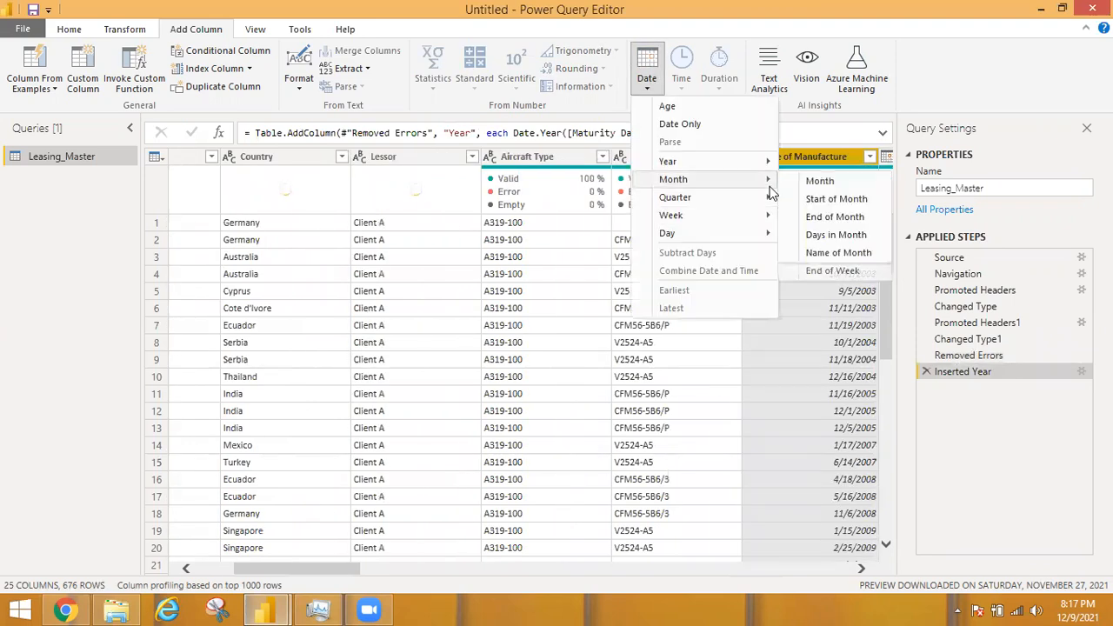
pyautogui.click(837, 237)
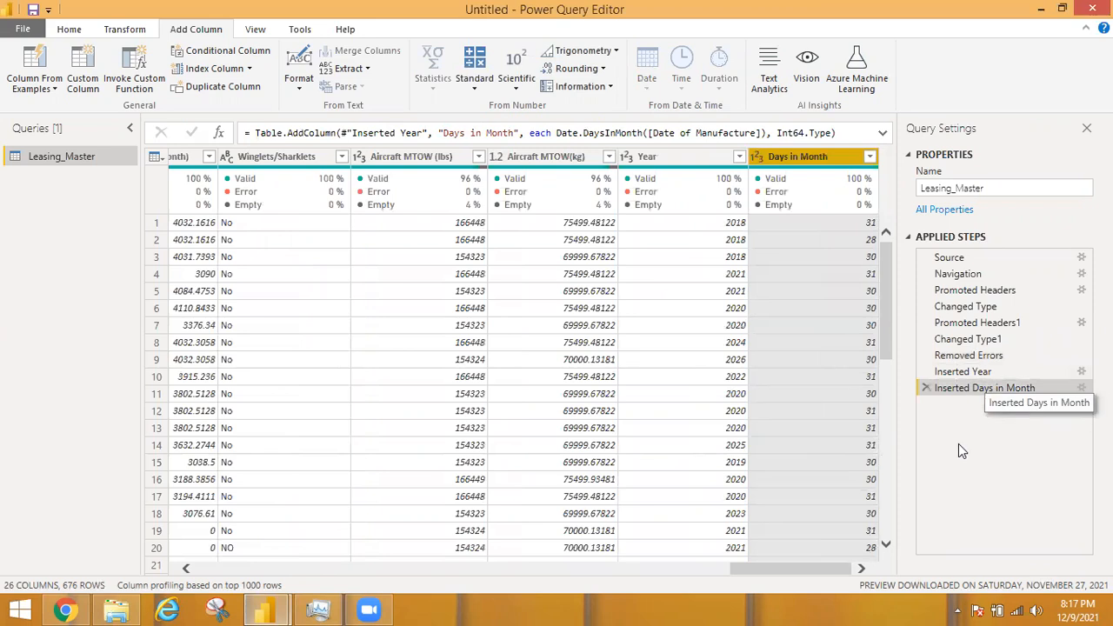
pyautogui.moveTo(925, 372)
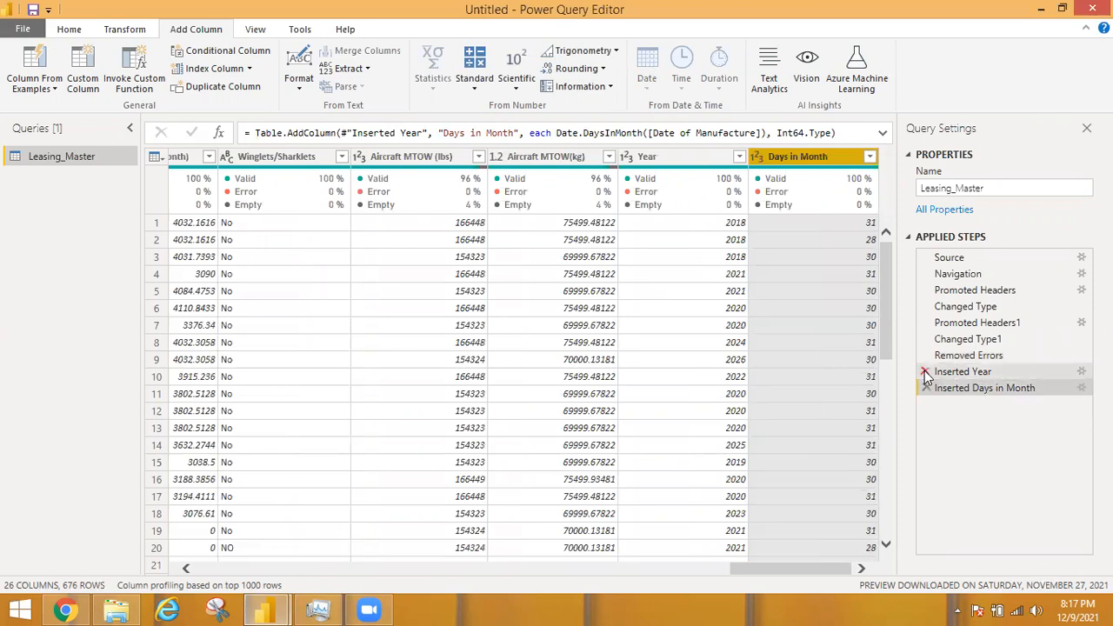
pyautogui.click(925, 372)
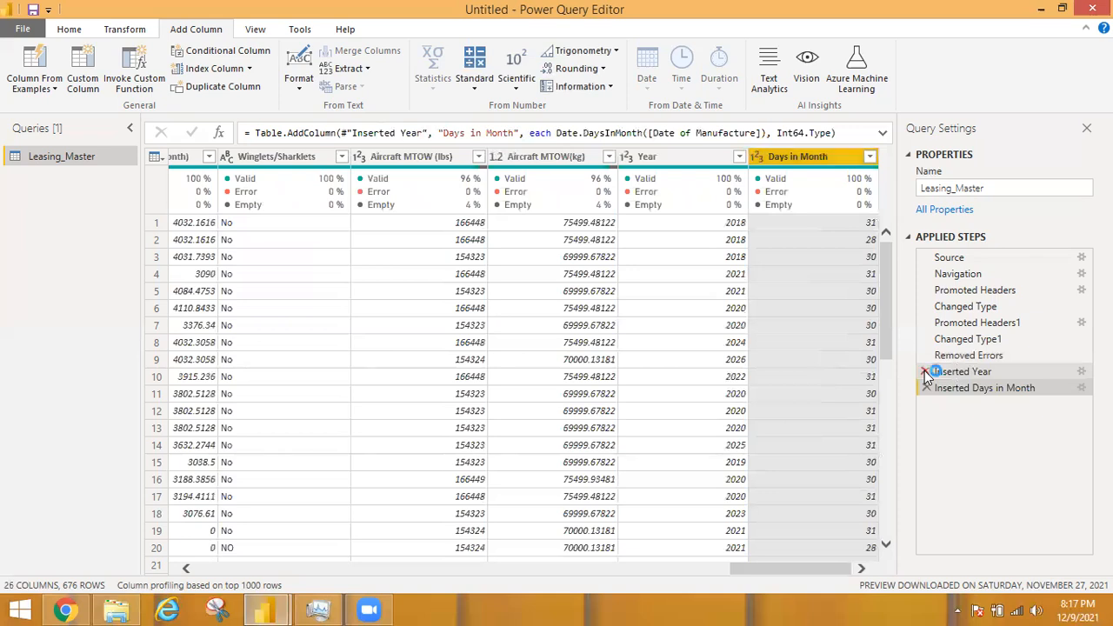
pyautogui.click(926, 372)
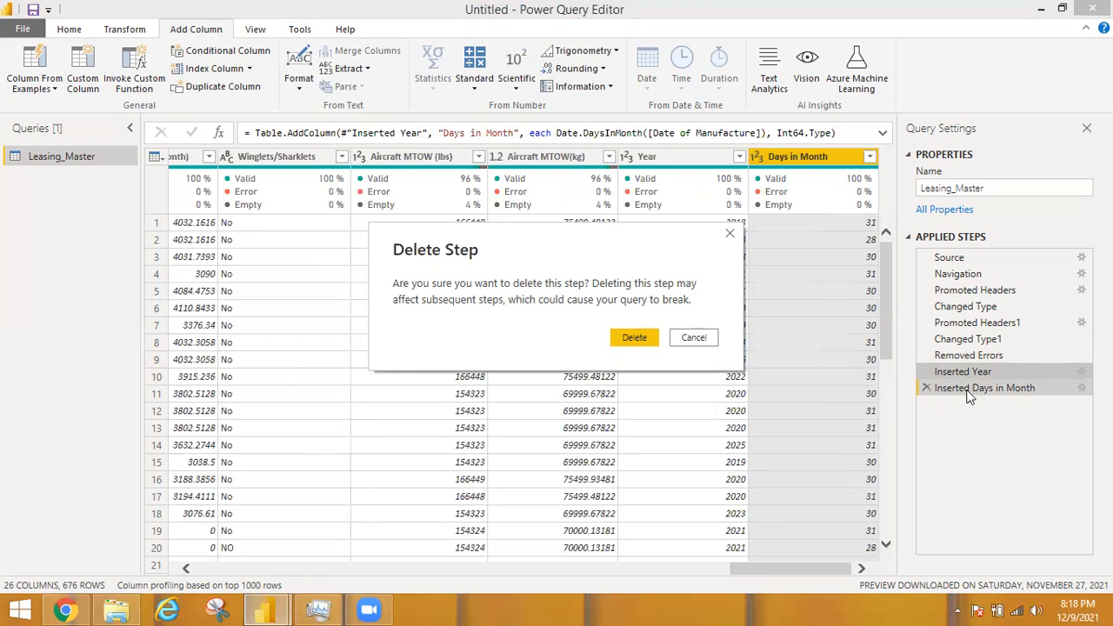
pyautogui.click(709, 340)
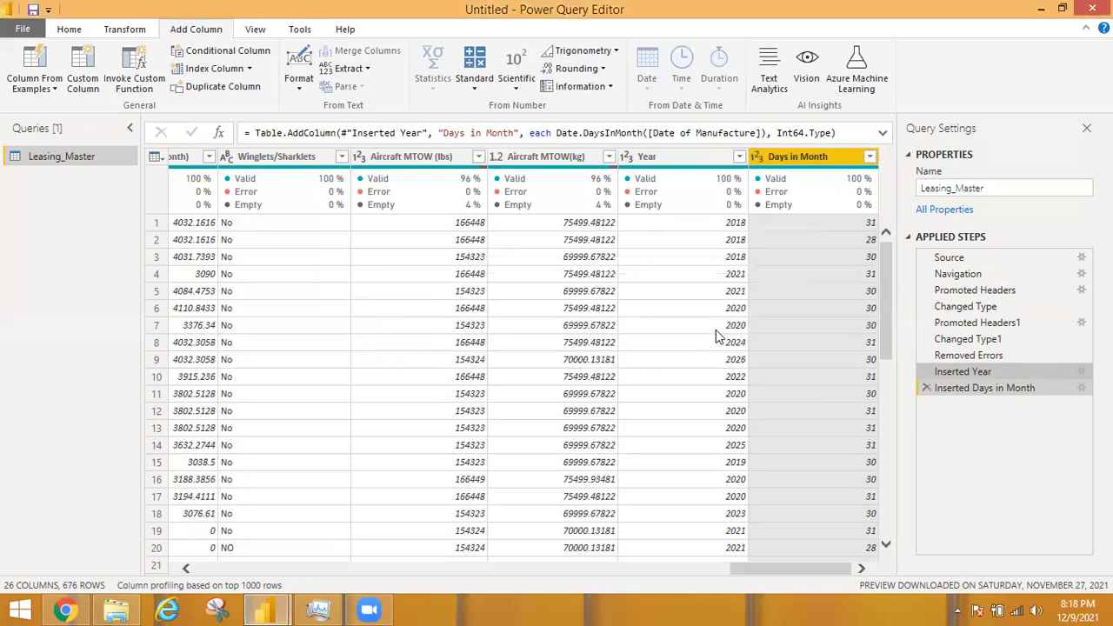
# Delete the Inserted Days in Month step and the Inserted Year step from the query.
pyautogui.click(926, 389)
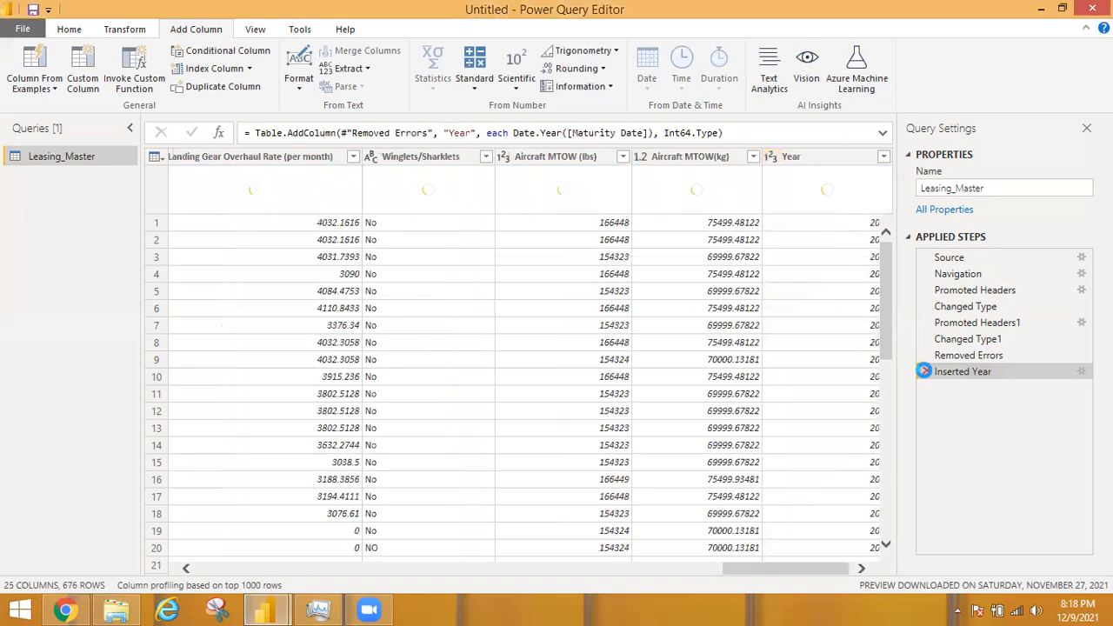
pyautogui.click(926, 372)
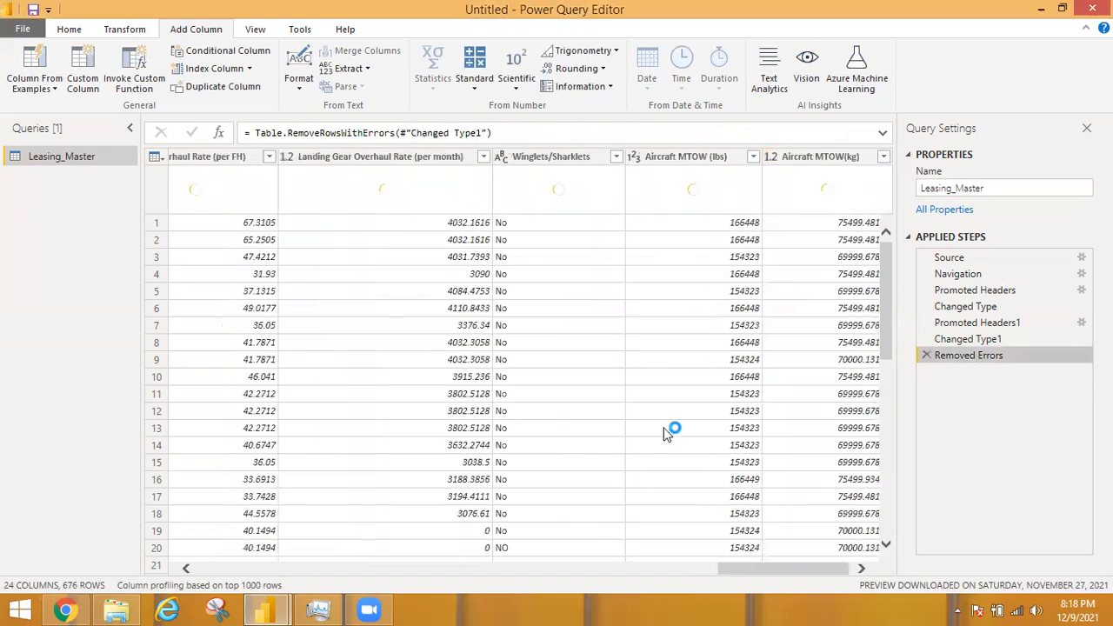
# Examine the Maintainance Cost columns and the columns next to them.
pyautogui.moveTo(793, 573); pyautogui.dragTo(580, 533)
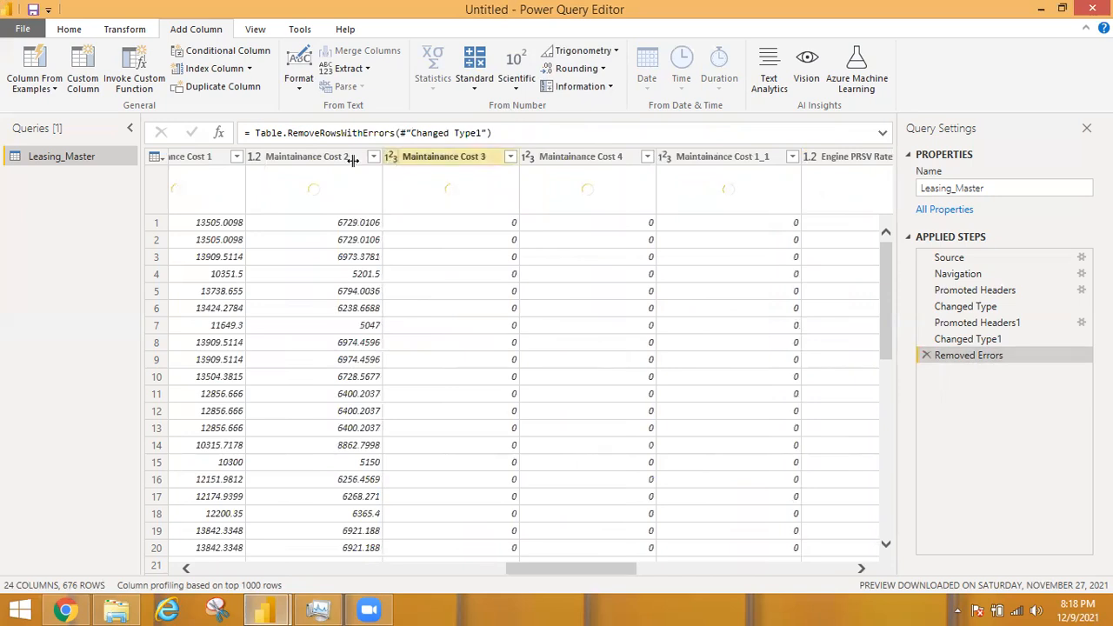
pyautogui.click(426, 157)
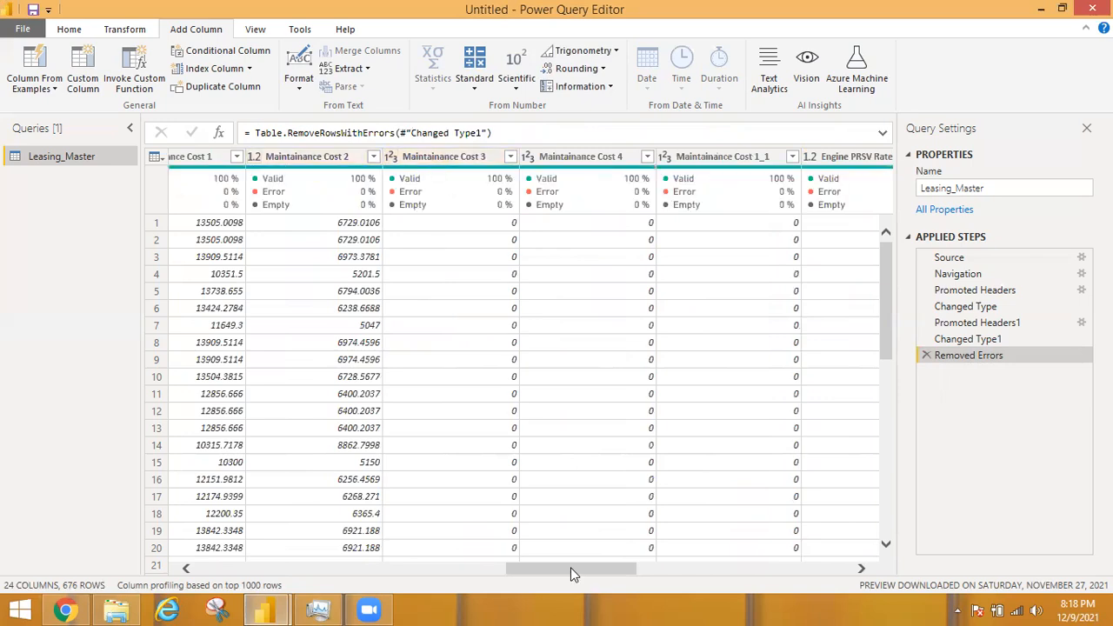
pyautogui.moveTo(570, 567)
pyautogui.mouseDown()
pyautogui.moveTo(521, 565)
pyautogui.moveTo(554, 569)
pyautogui.mouseUp()
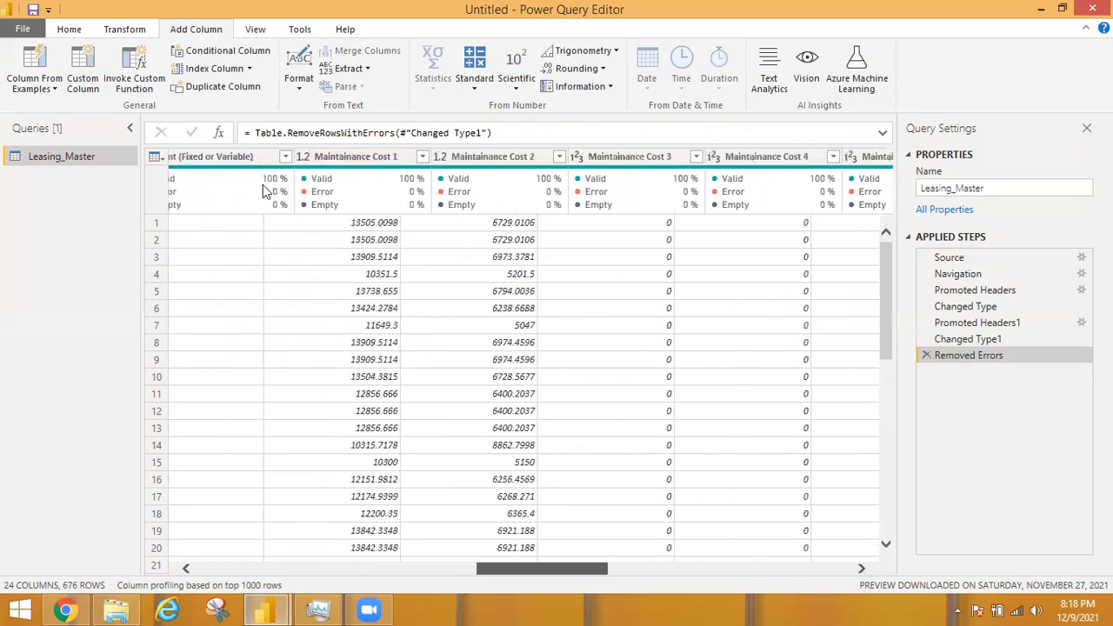
pyautogui.click(307, 162)
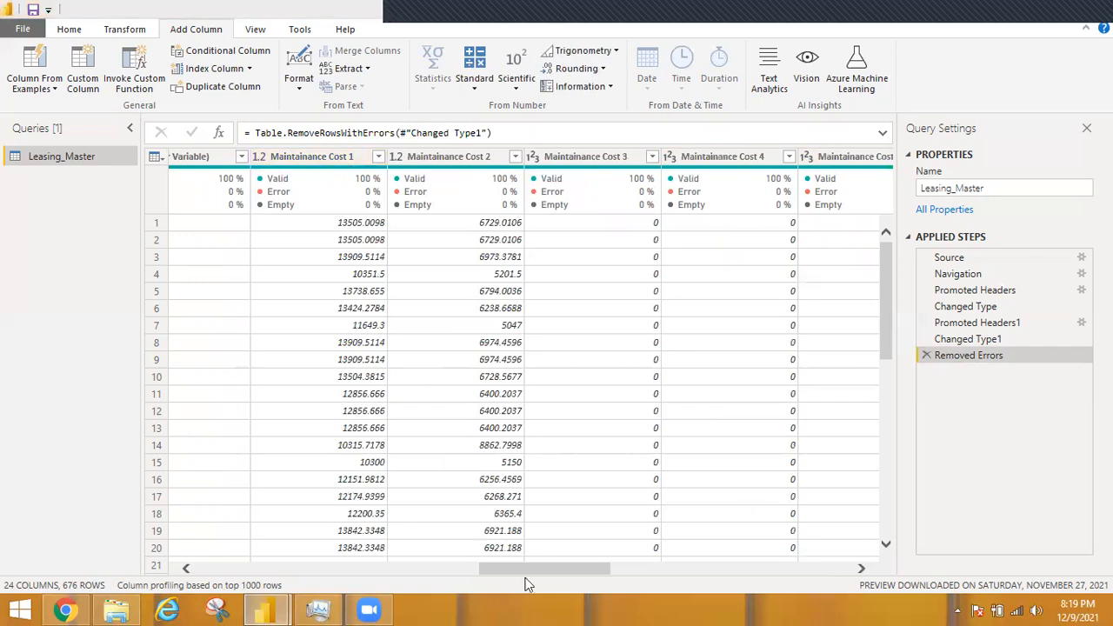
pyautogui.moveTo(542, 568); pyautogui.dragTo(679, 566)
pyautogui.moveTo(572, 564); pyautogui.dragTo(550, 562)
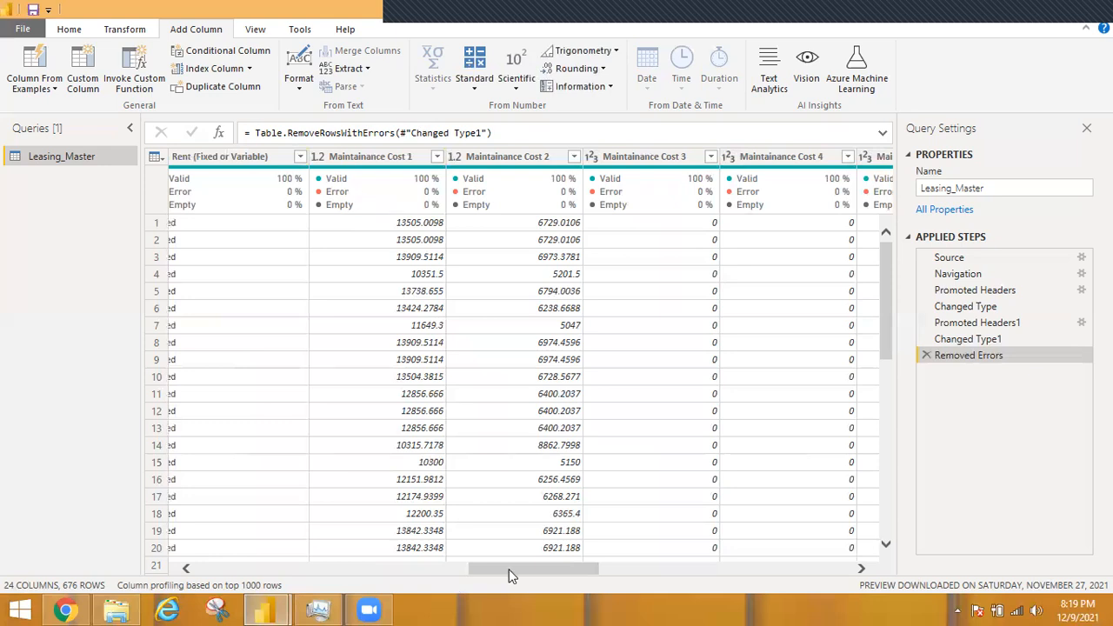
# Add a column that sums the Maintainance Cost 1, 2, 3, 4 and 1_1 columns.
pyautogui.hscroll(-1, 491, 567)
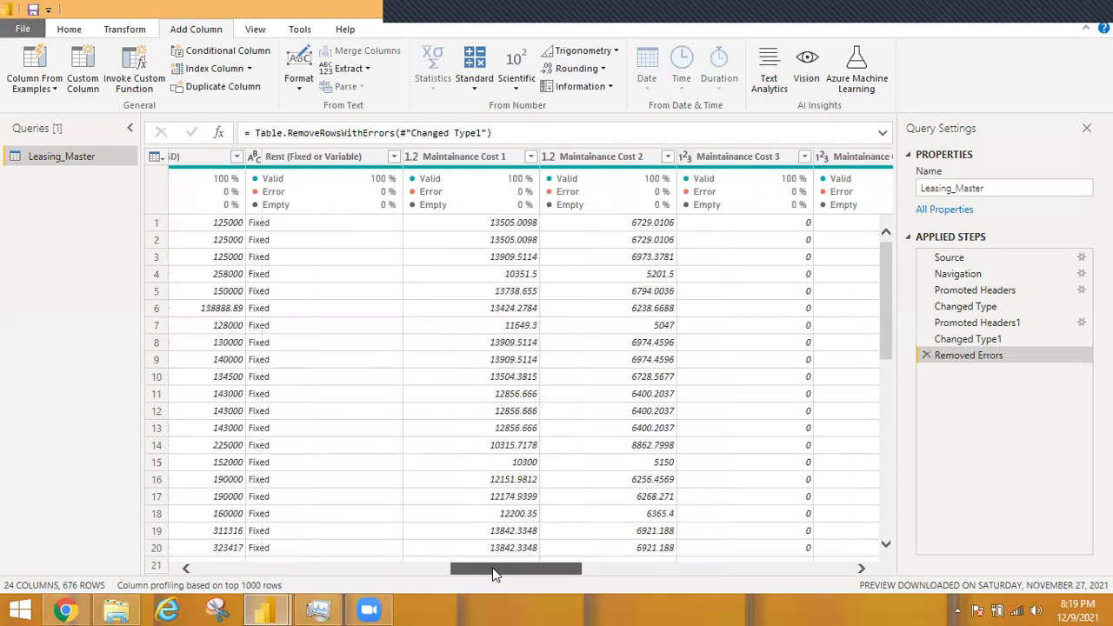
pyautogui.hscroll(-1, 449, 571)
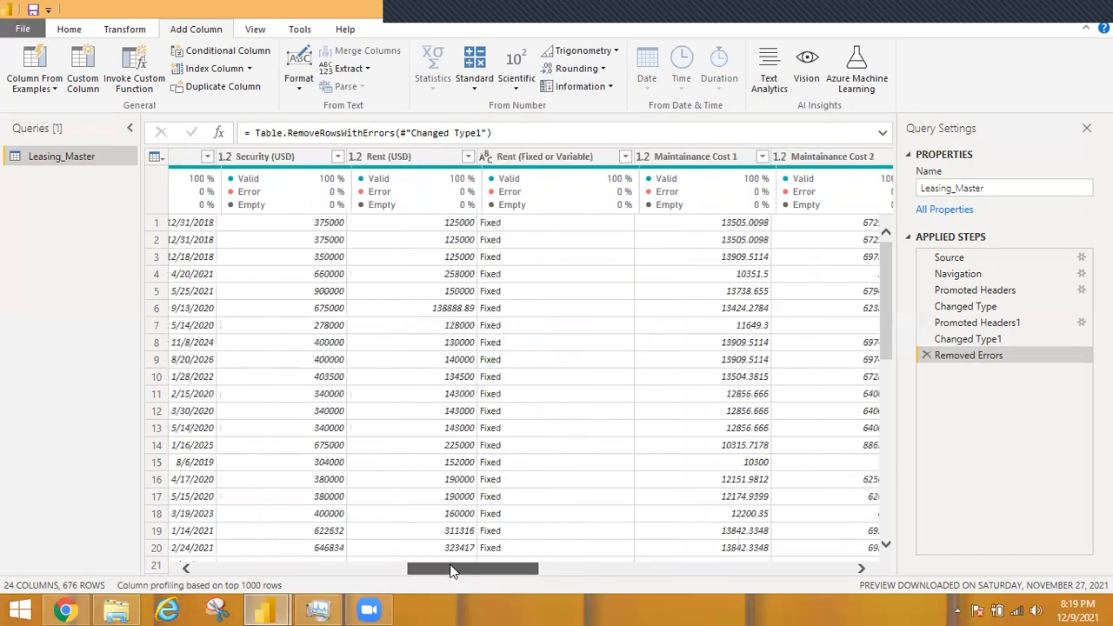
pyautogui.hscroll(-1, 453, 562)
pyautogui.hscroll(-1, 461, 568)
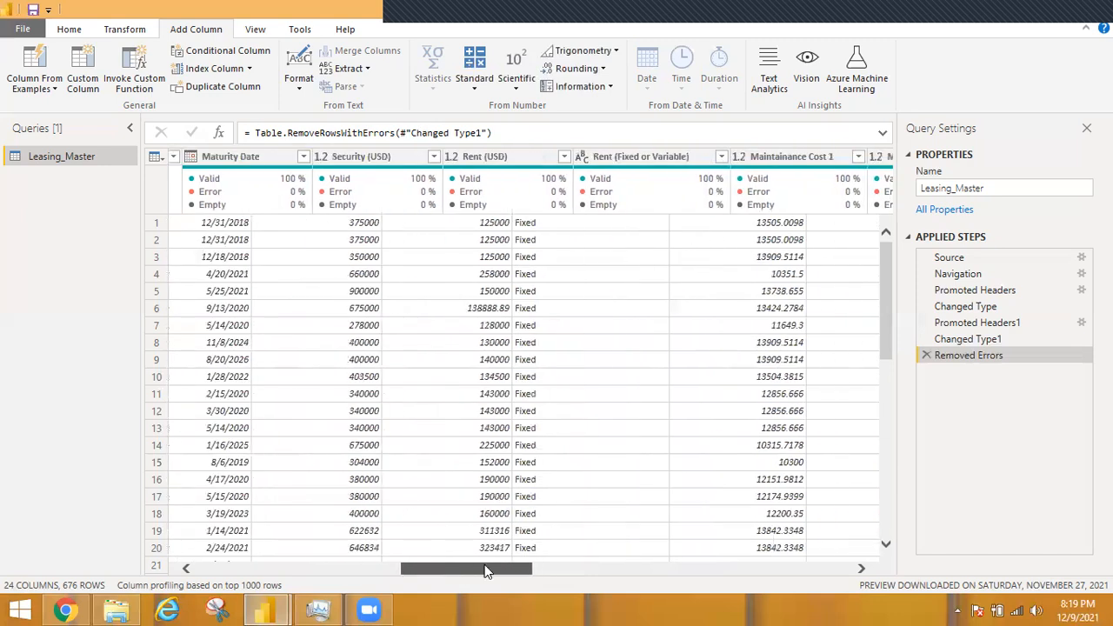
pyautogui.hscroll(2, 492, 571)
pyautogui.moveTo(494, 567); pyautogui.dragTo(499, 567)
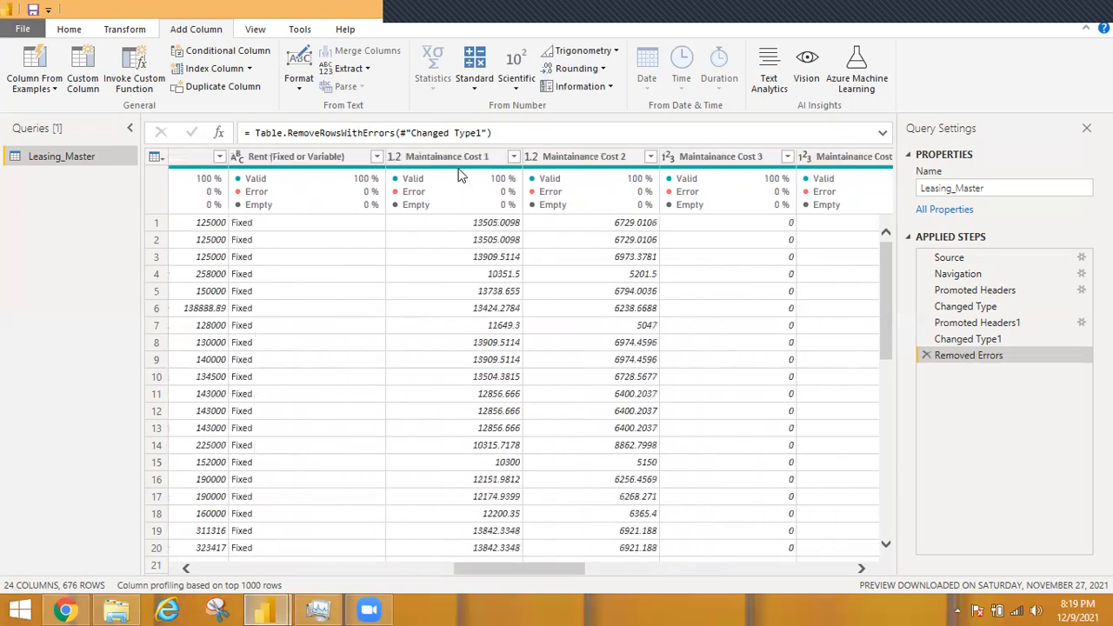
pyautogui.click(461, 162)
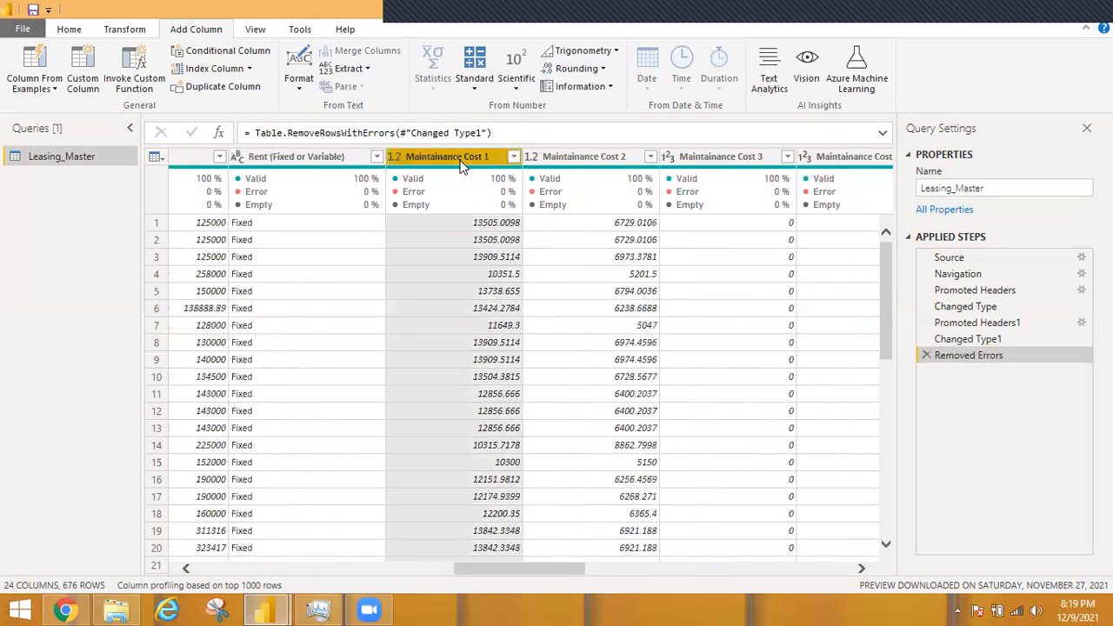
pyautogui.hotkey('shift', 'Right')
pyautogui.hotkey('shift', 'Right')
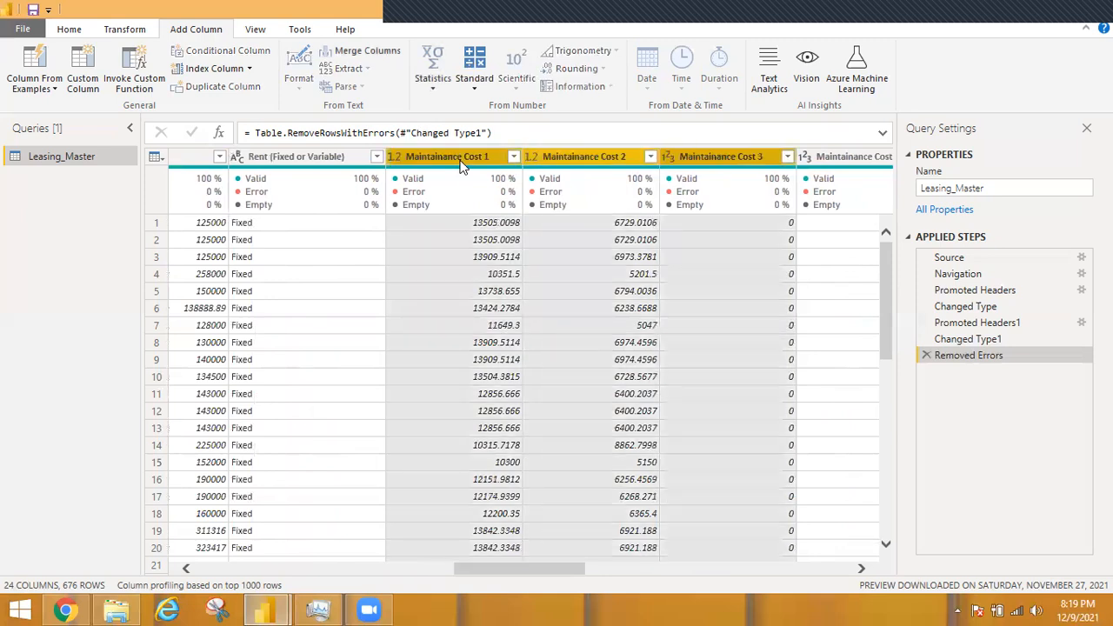
pyautogui.hotkey('shift', 'Right')
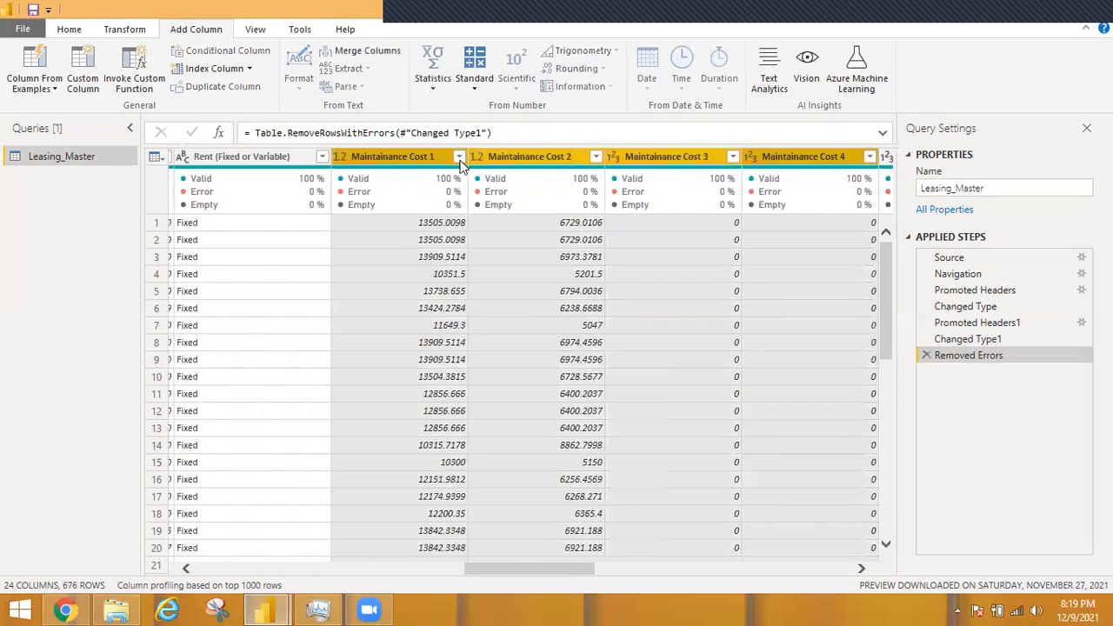
pyautogui.hotkey('shift', 'Right')
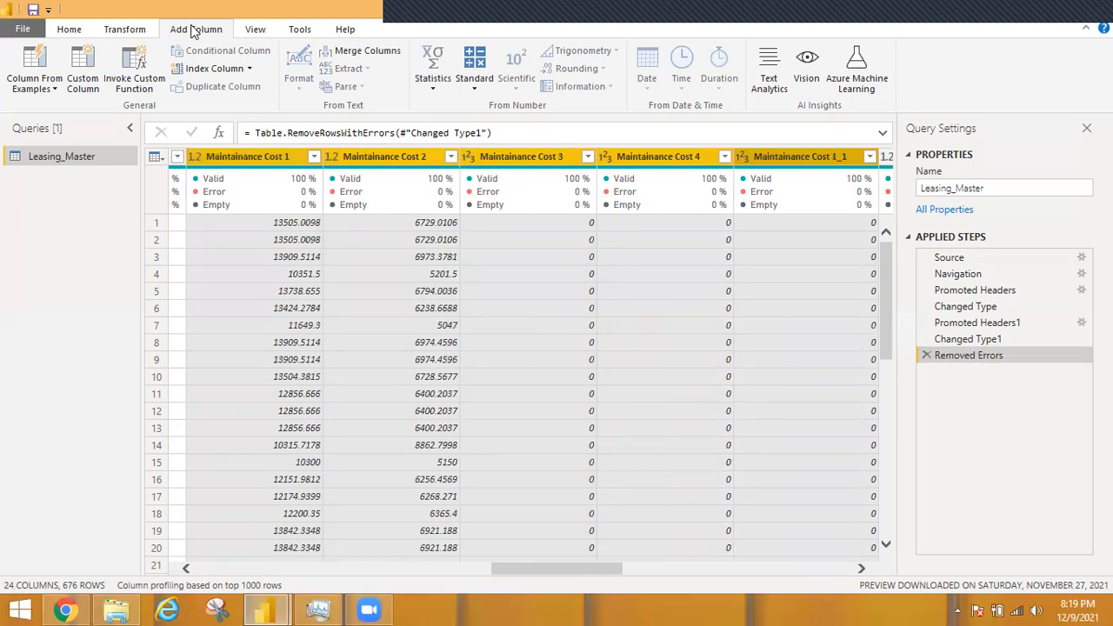
pyautogui.click(477, 87)
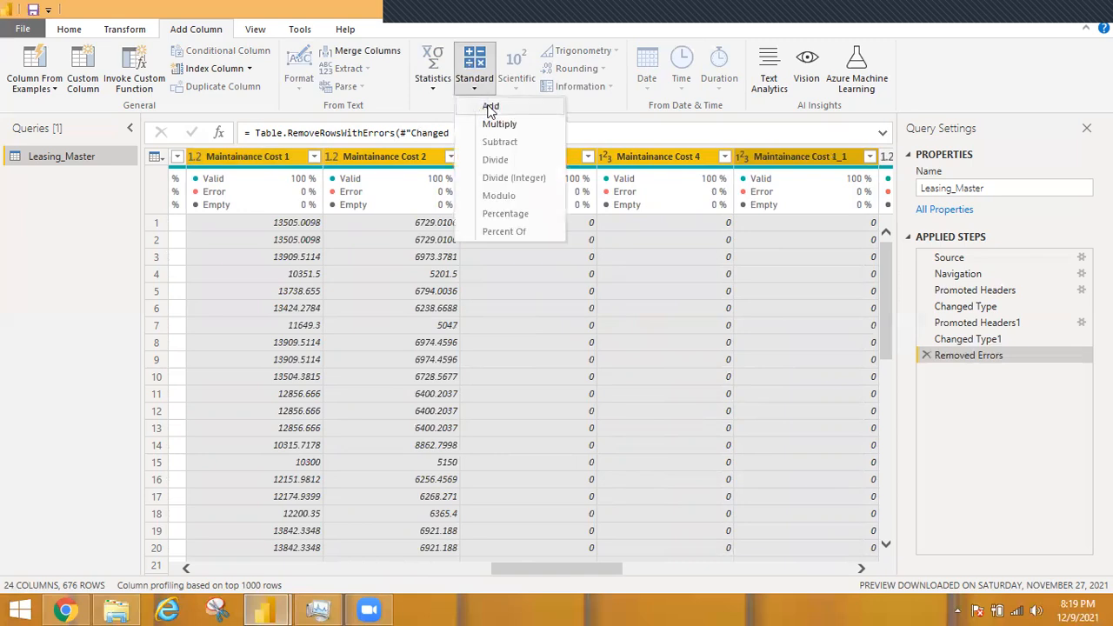
pyautogui.click(490, 107)
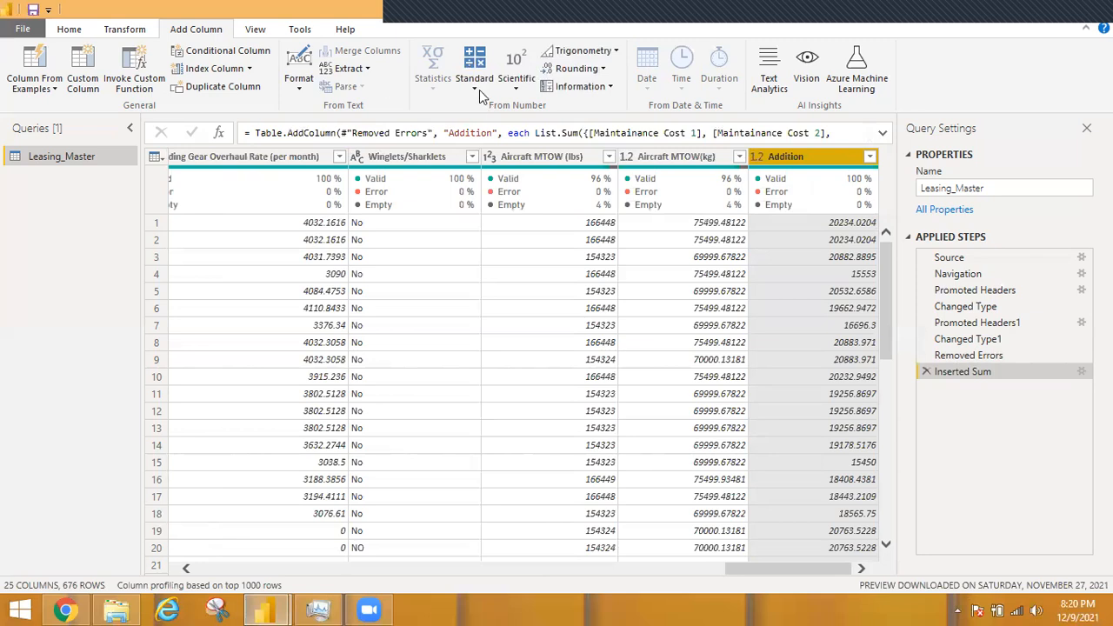
# Start an Add calculation on the Addition column, taking the value to add from the Maintainance Cost 2 column.
pyautogui.click(479, 90)
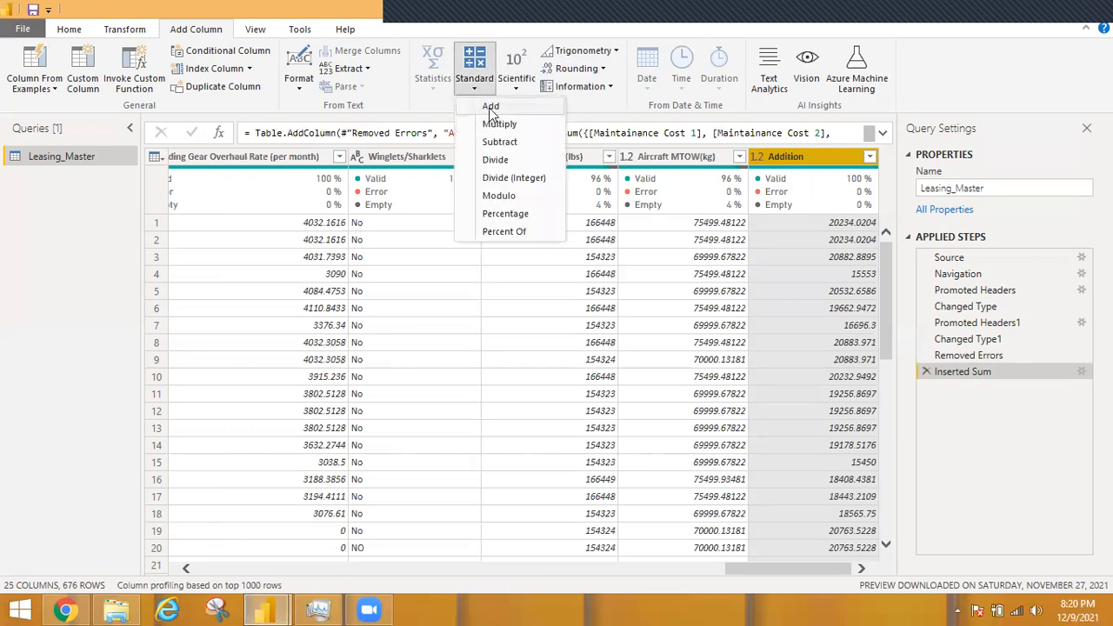
pyautogui.click(491, 107)
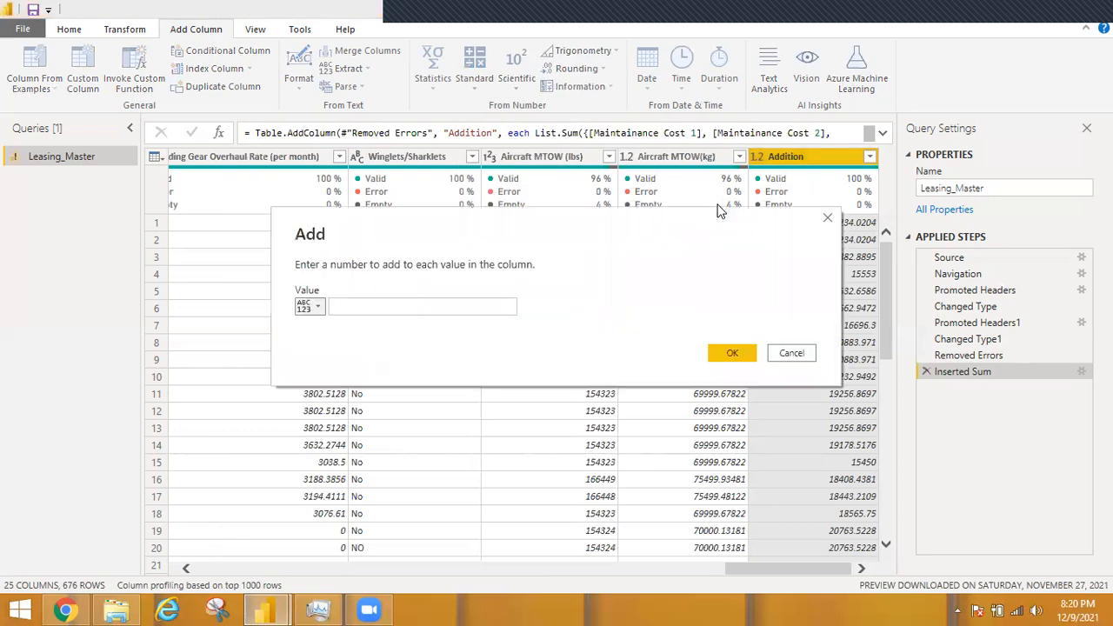
pyautogui.click(357, 311)
pyautogui.click(316, 309)
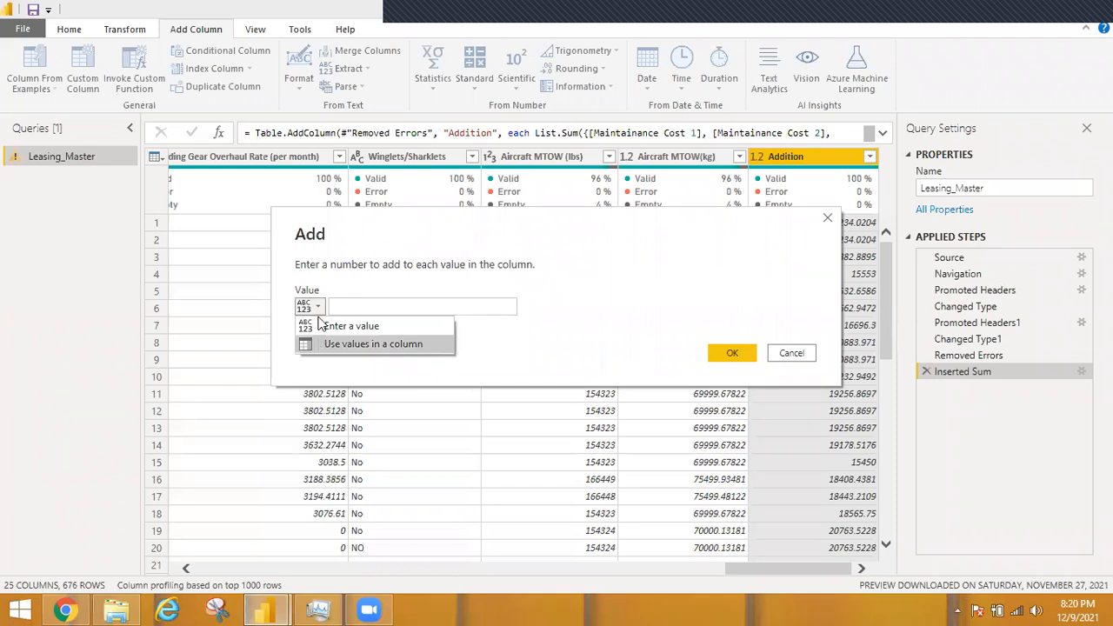
pyautogui.click(348, 345)
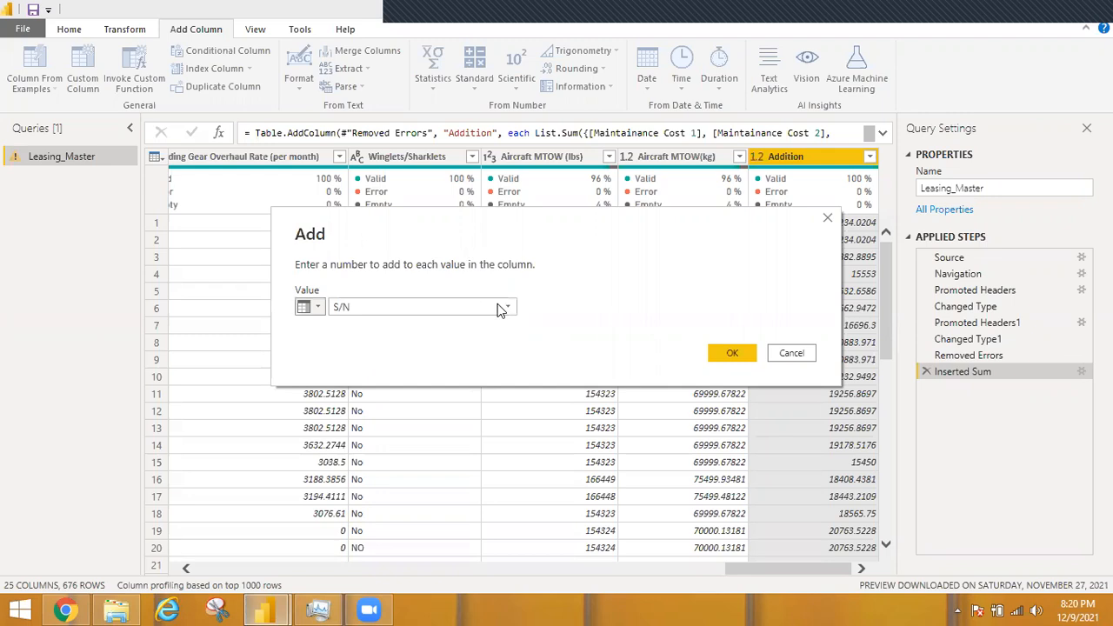
pyautogui.click(501, 309)
pyautogui.click(408, 393)
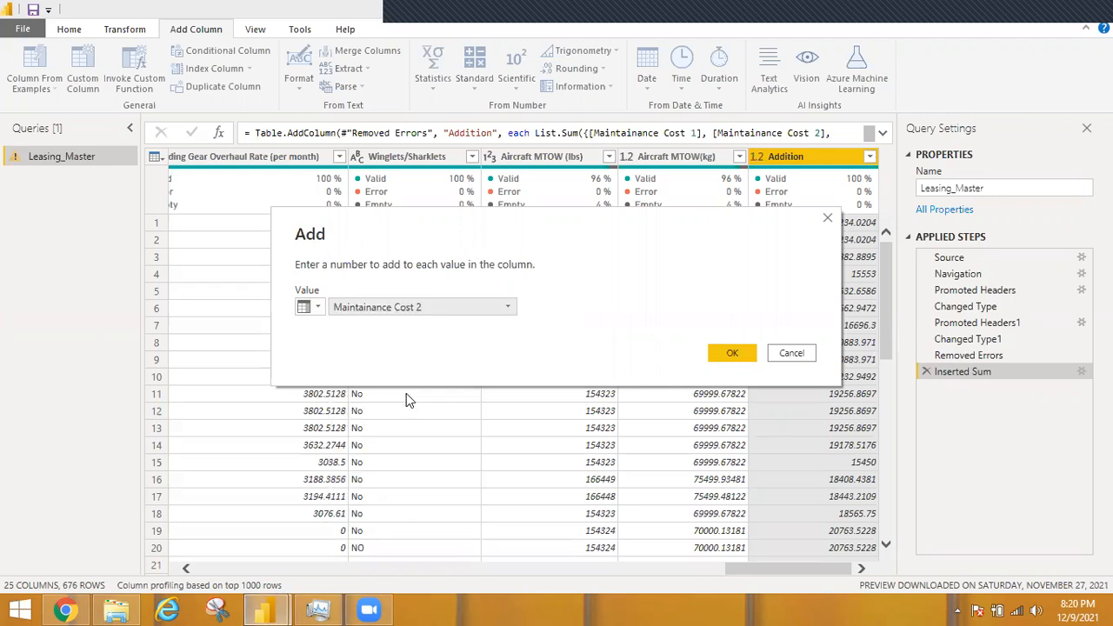
# Switch the Add calculation to a fixed value of 1111 and insert the resulting column.
pyautogui.click(311, 307)
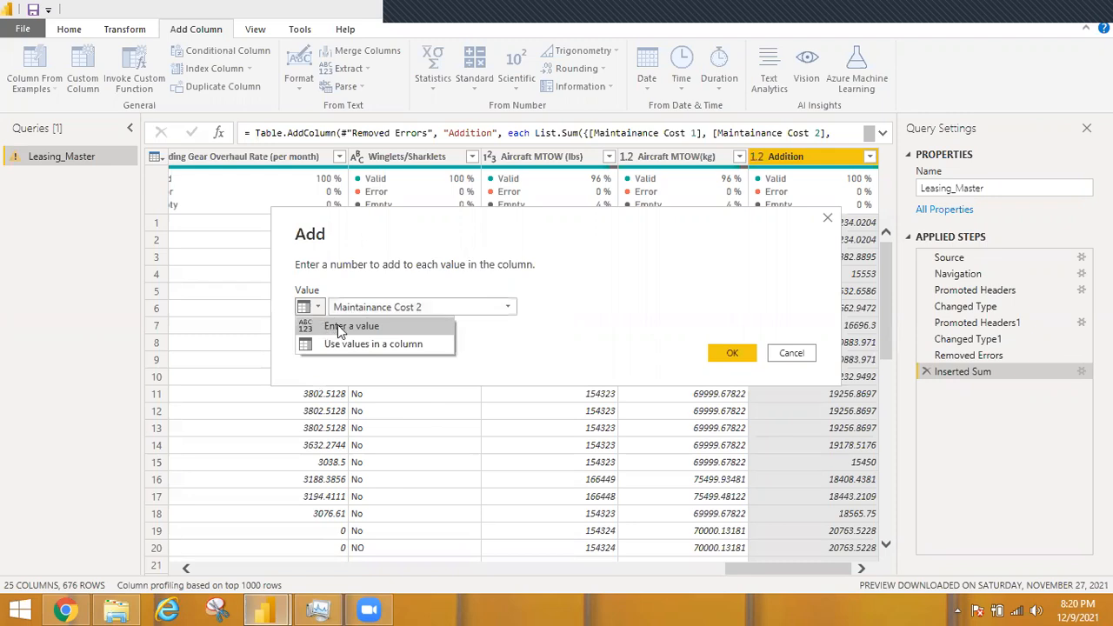
pyautogui.click(338, 326)
pyautogui.click(387, 310)
pyautogui.write('1')
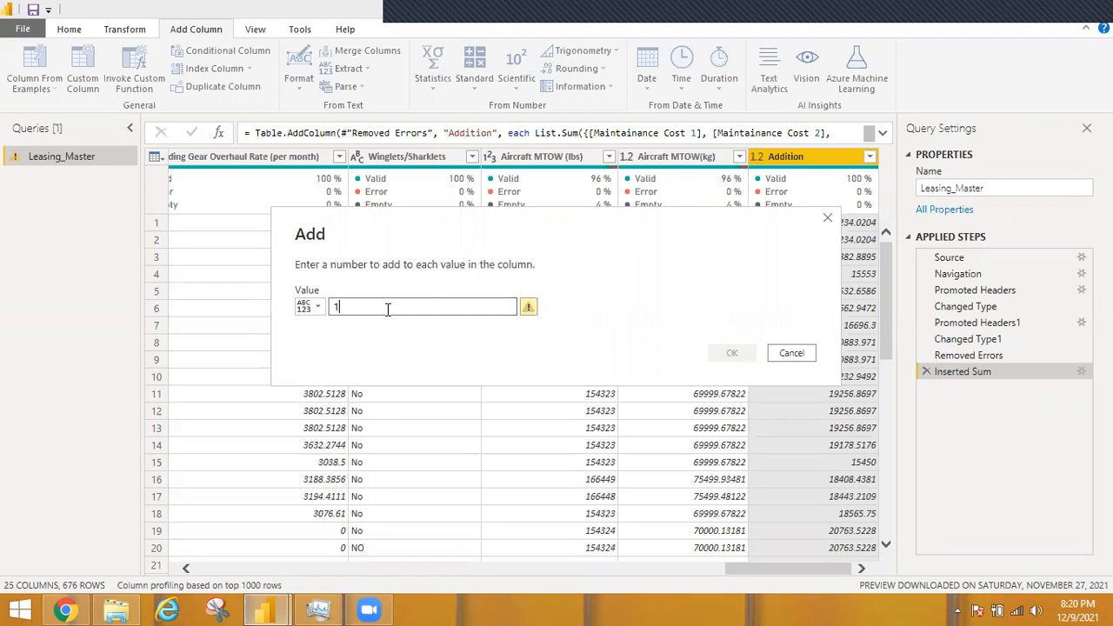
pyautogui.write('111')
pyautogui.click(734, 350)
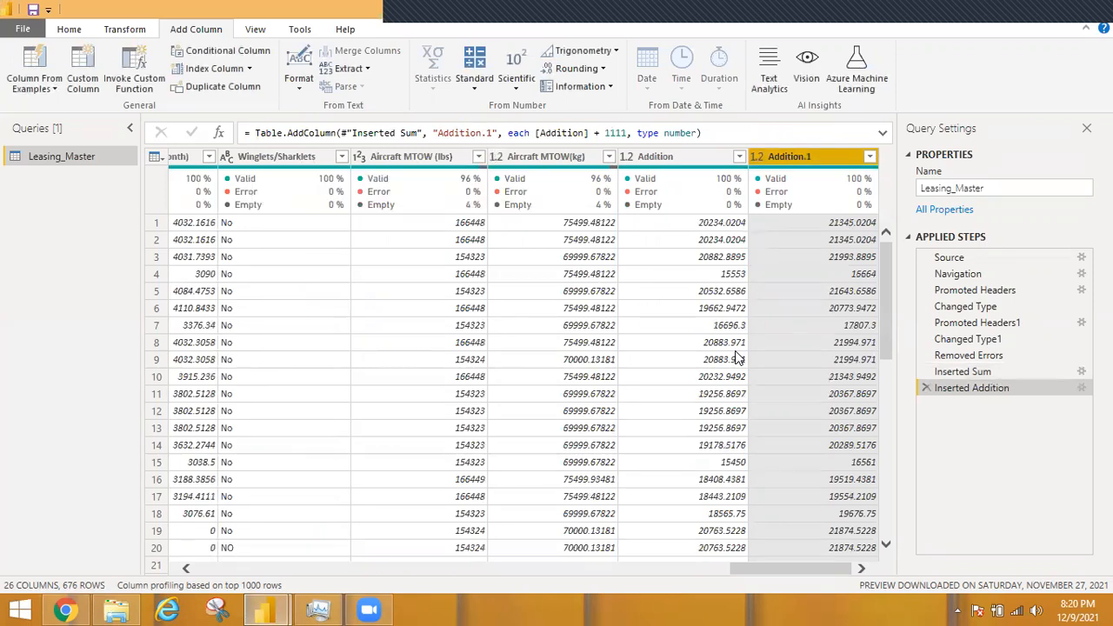
# Add a column that subtracts Addition from Addition.1.
pyautogui.keyDown('ctrl'); pyautogui.click(678, 158); pyautogui.keyUp('ctrl')
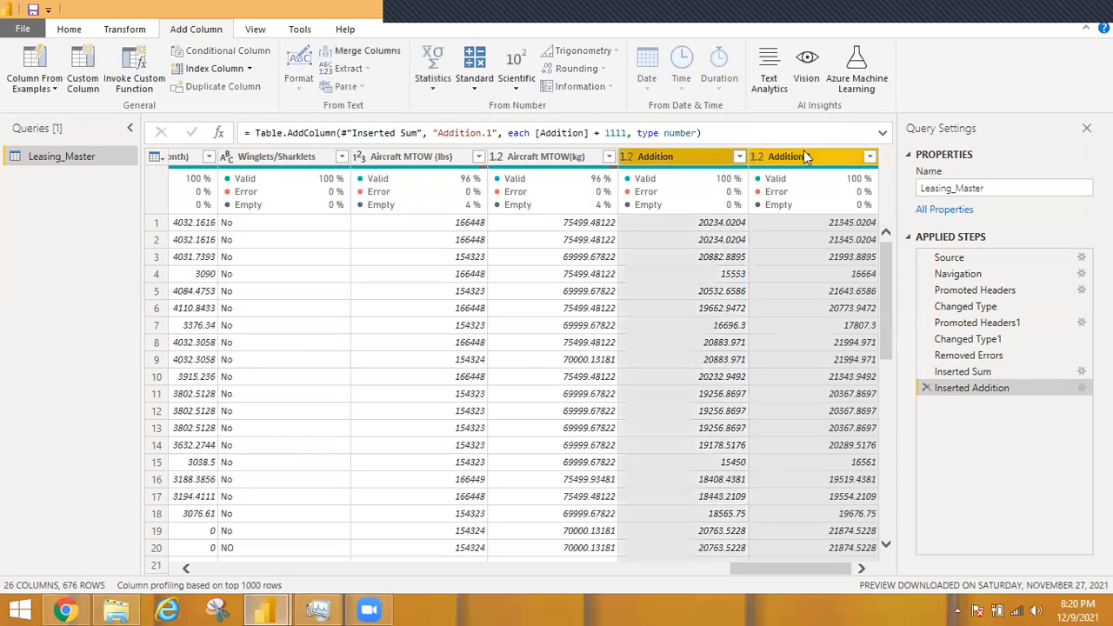
pyautogui.click(477, 80)
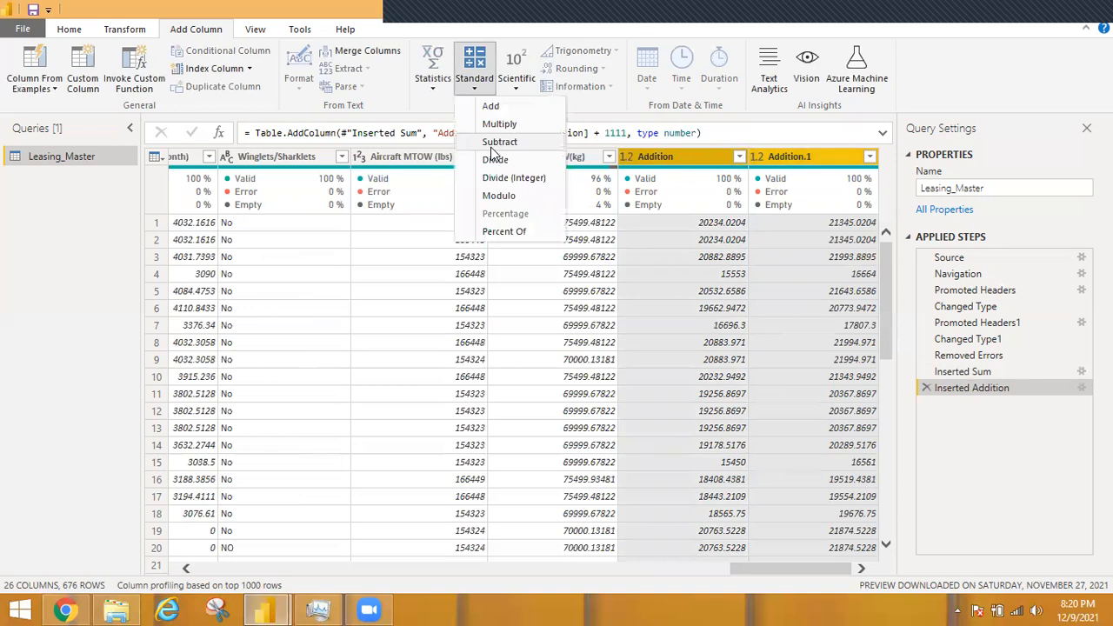
pyautogui.click(491, 143)
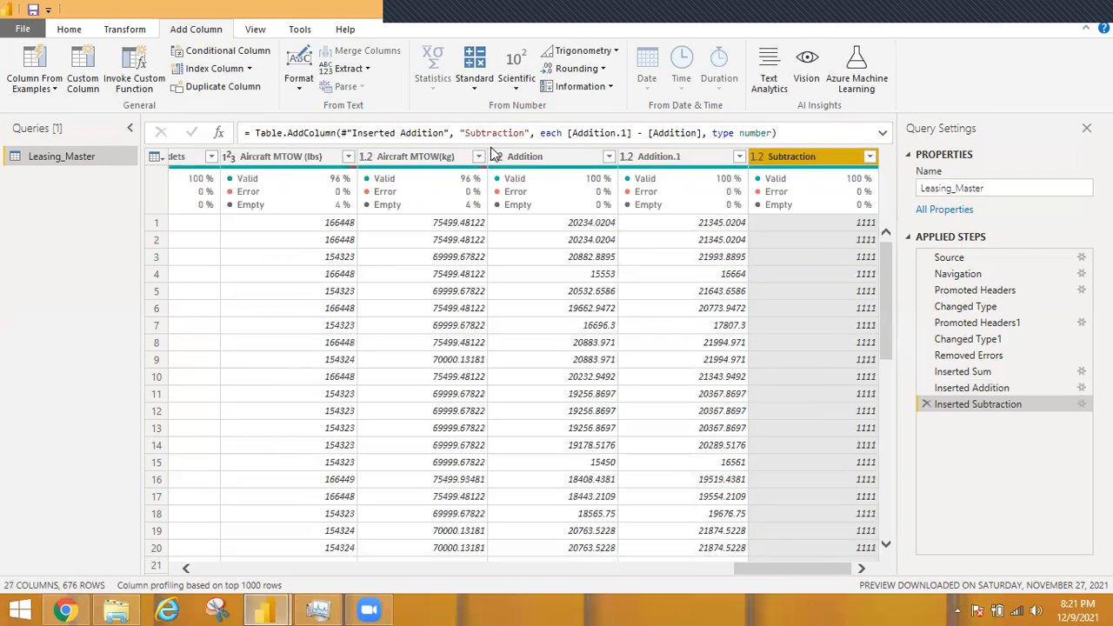
# Add a column that multiplies Addition by Addition.1.
pyautogui.click(546, 162)
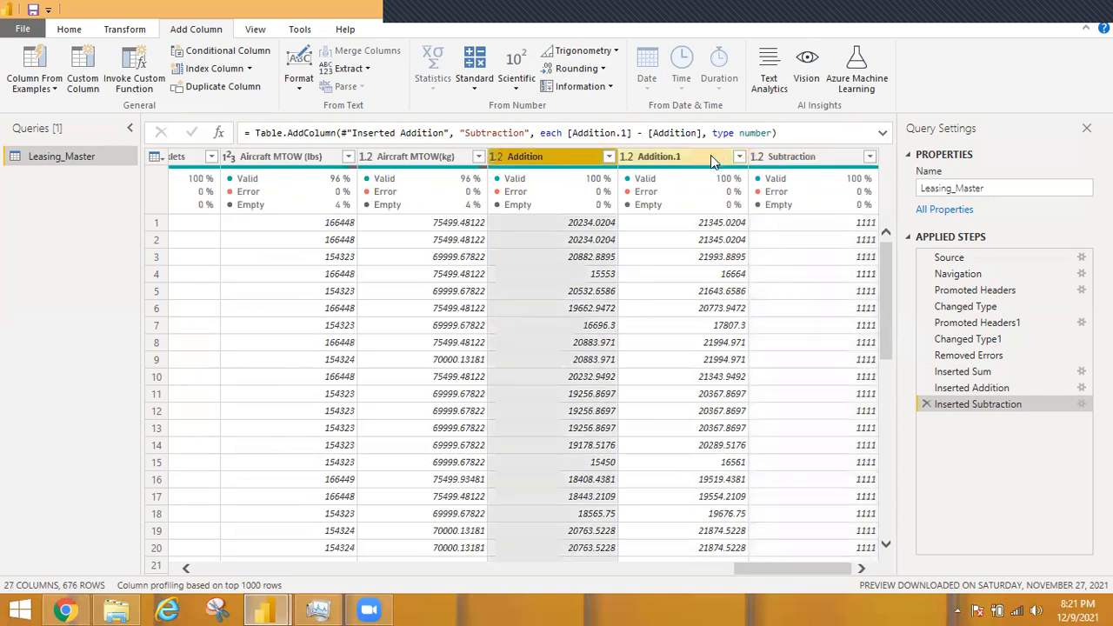
pyautogui.keyDown('ctrl'); pyautogui.click(710, 156); pyautogui.keyUp('ctrl')
pyautogui.click(474, 87)
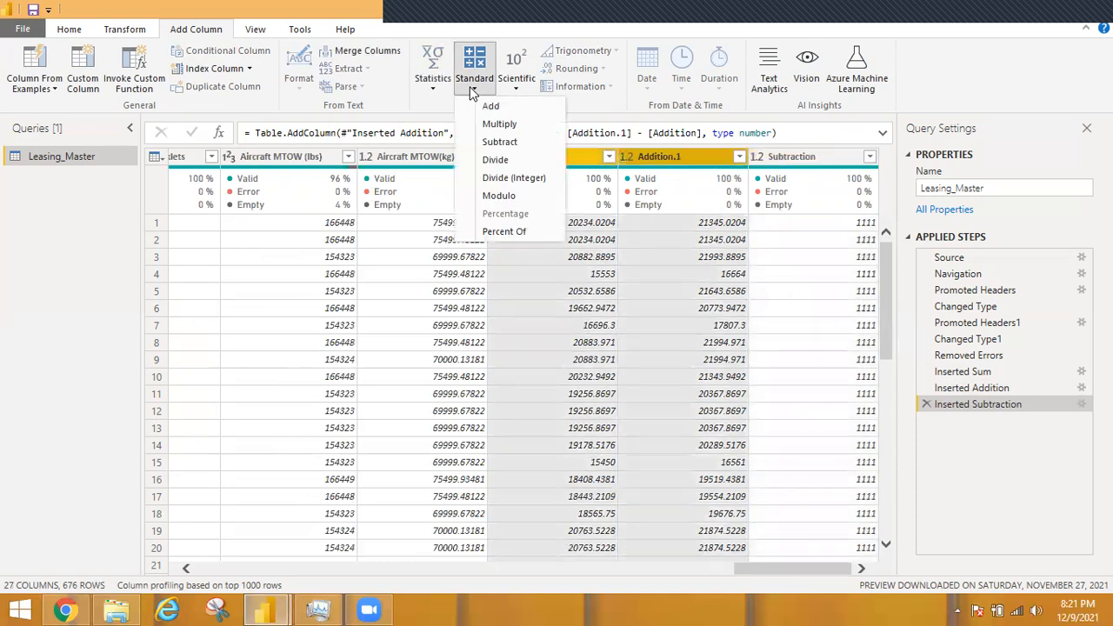
pyautogui.click(500, 124)
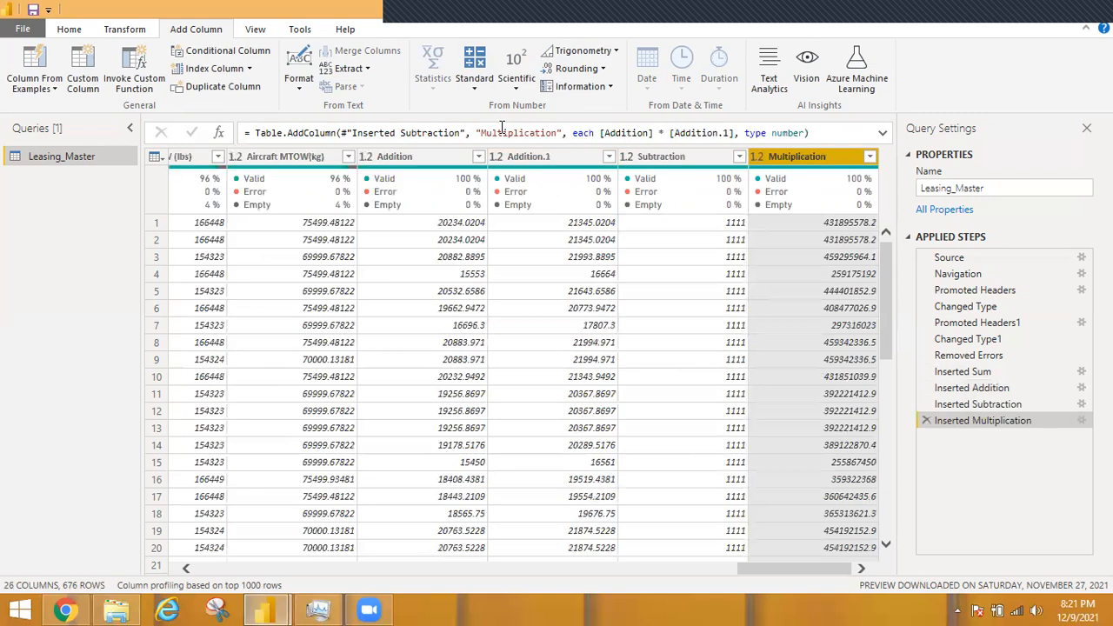
# Open Notepad in a maximized window and write the ordinary division example 5/2=2.5.
pyautogui.press('super+r')
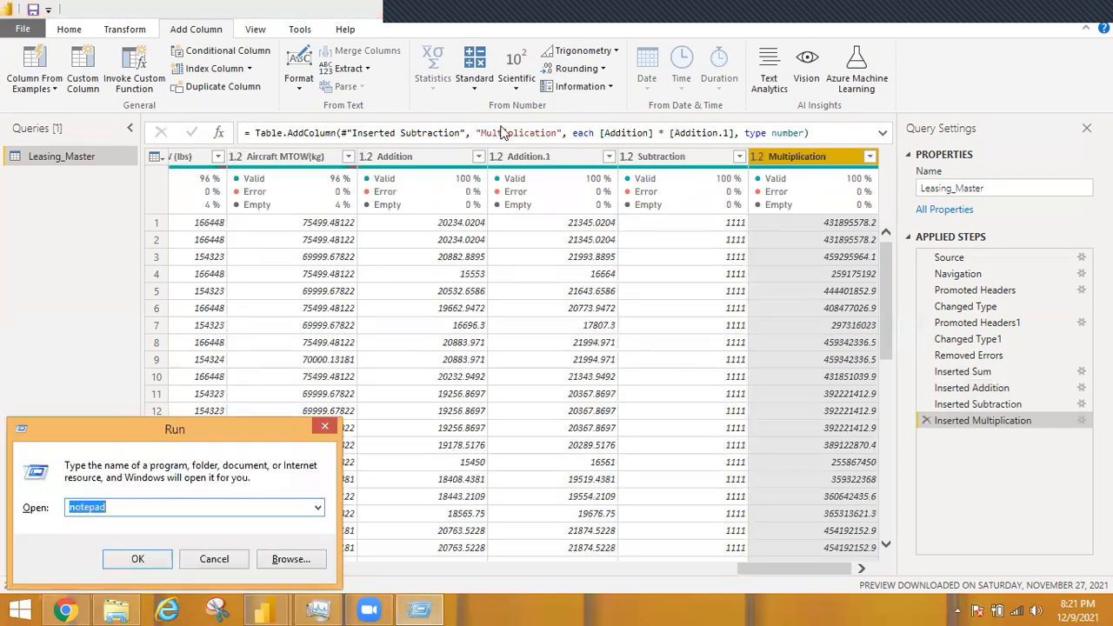
pyautogui.press('Return')
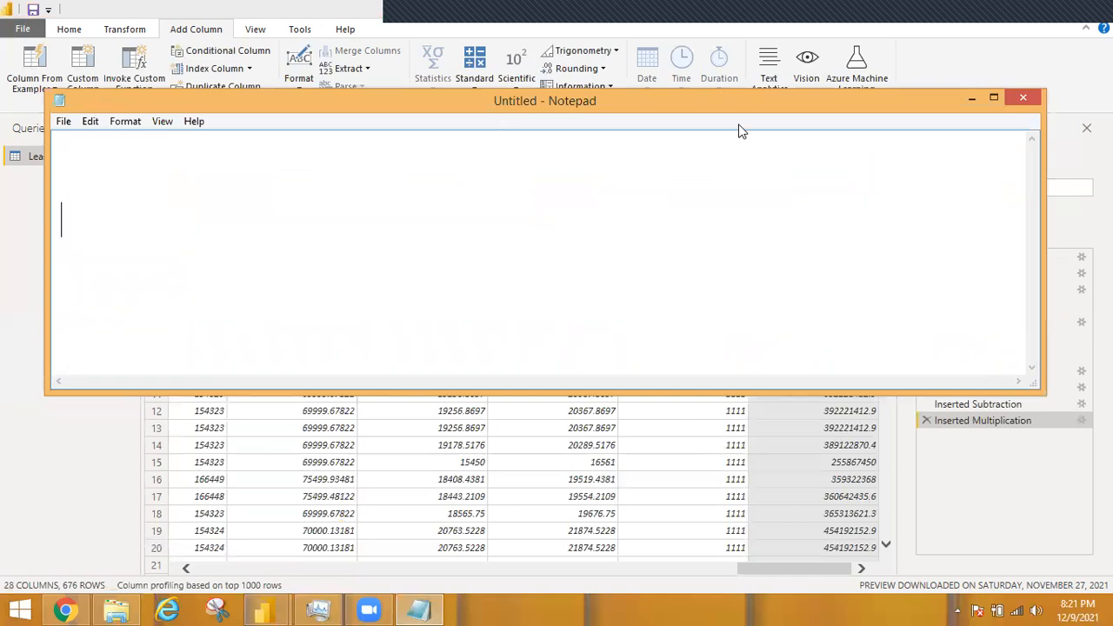
pyautogui.doubleClick(705, 99)
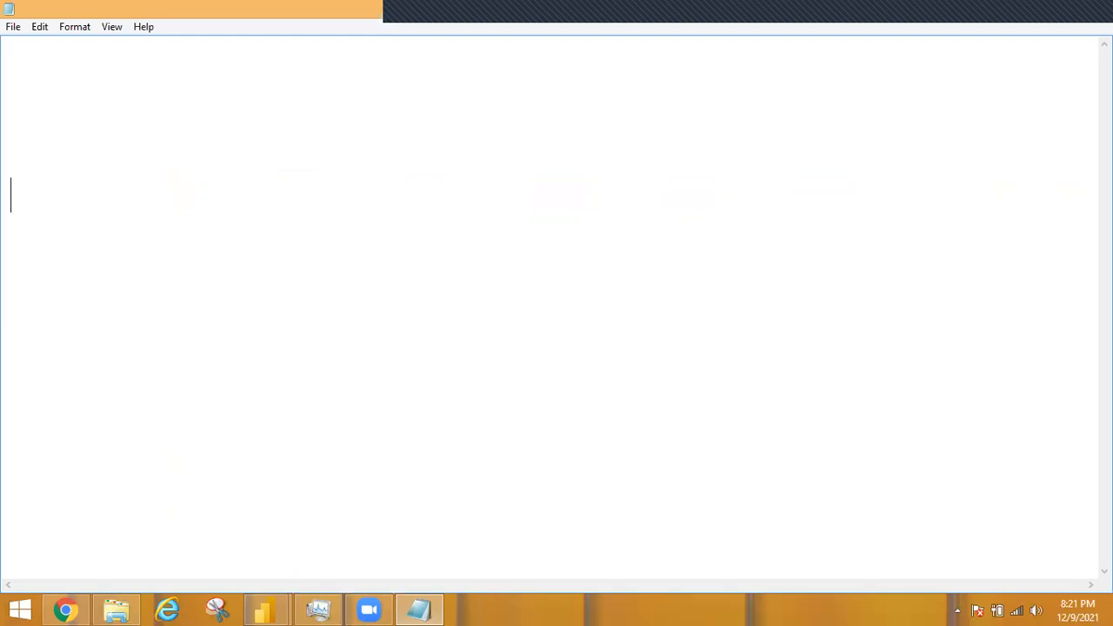
pyautogui.write('5/2=2.5')
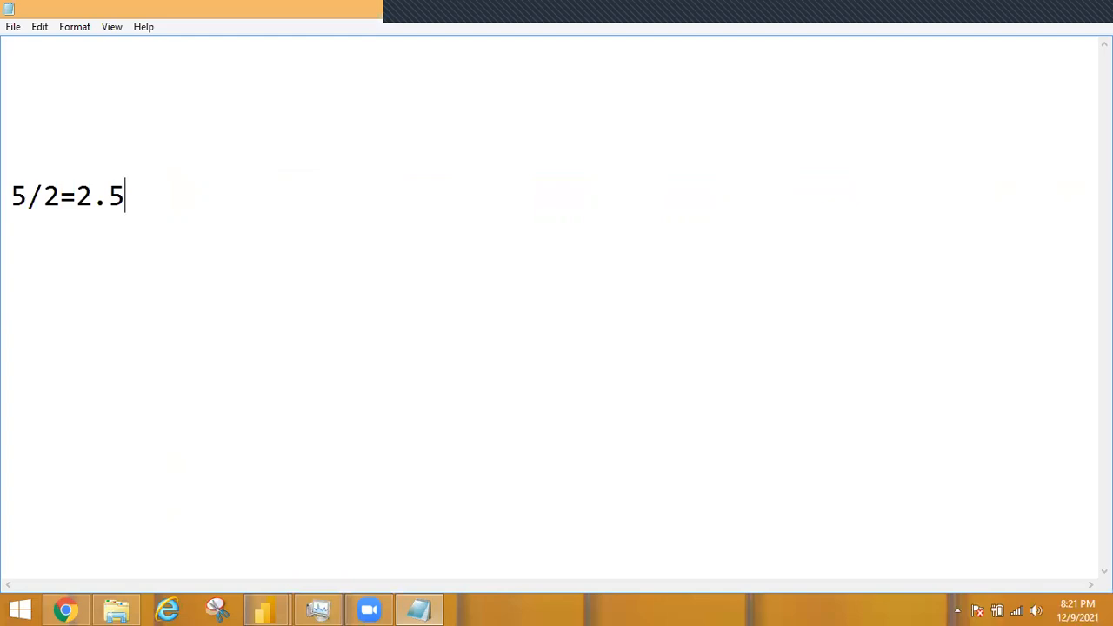
# Write the integer division example 5/2=2 below the first example, leaving a blank line between them.
pyautogui.press('Return')
pyautogui.press('Return')
pyautogui.write('5')
pyautogui.write('/')
pyautogui.write('/2')
pyautogui.press('BackSpace')
pyautogui.press('BackSpace')
pyautogui.write('2=2')
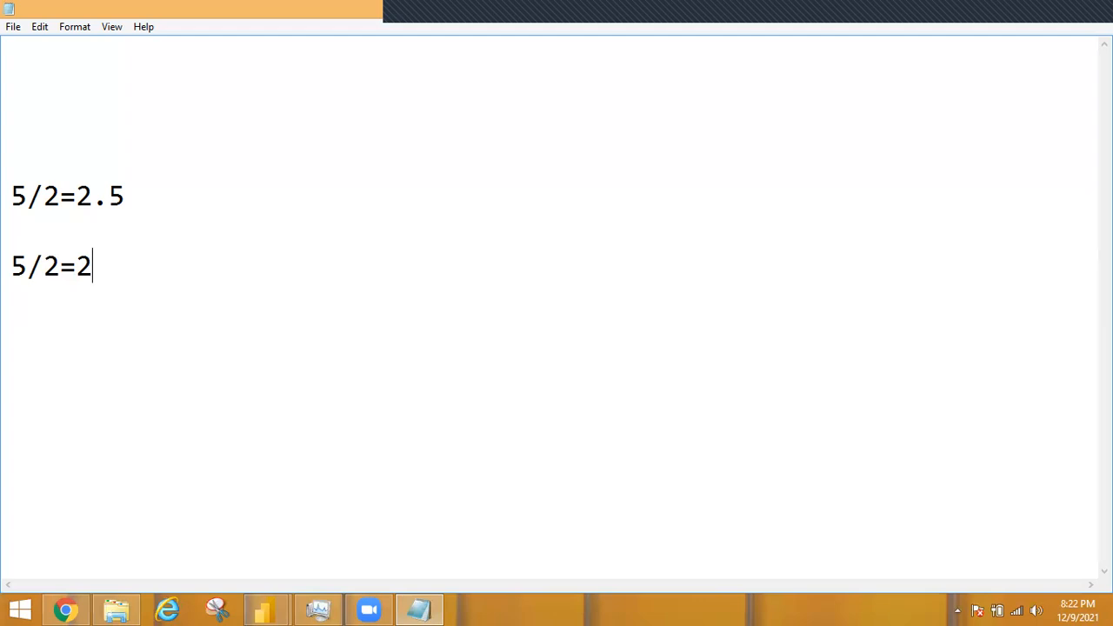
# Write the modulo example 5%2=1 below the integer division example, separated by a blank line.
pyautogui.press('Return')
pyautogui.press('Return')
pyautogui.write('5%2=')
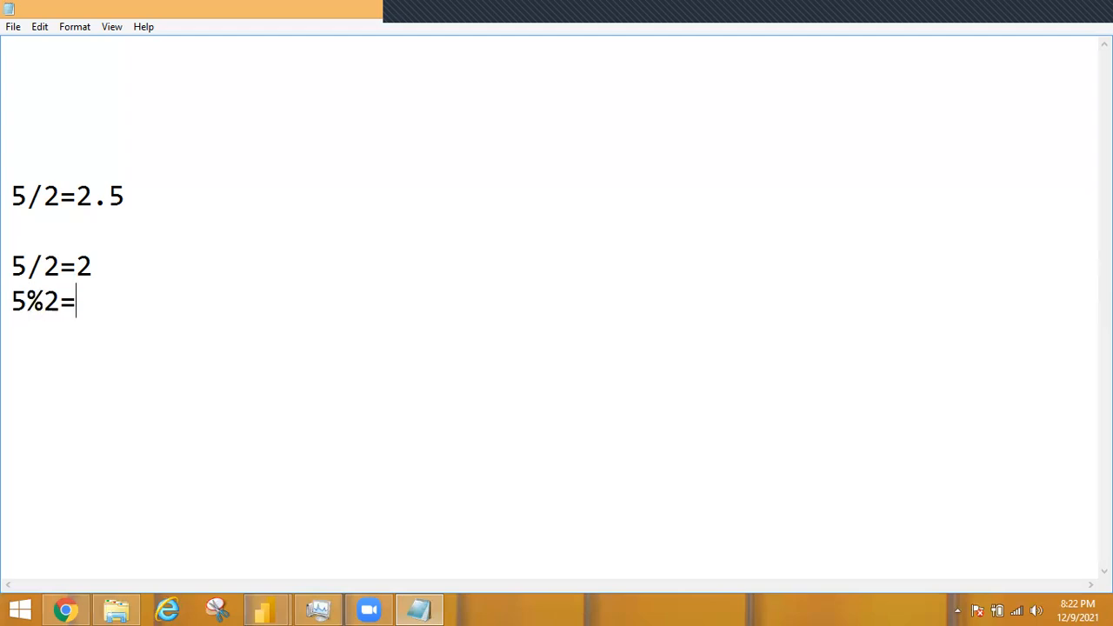
pyautogui.write('1')
pyautogui.click(109, 261)
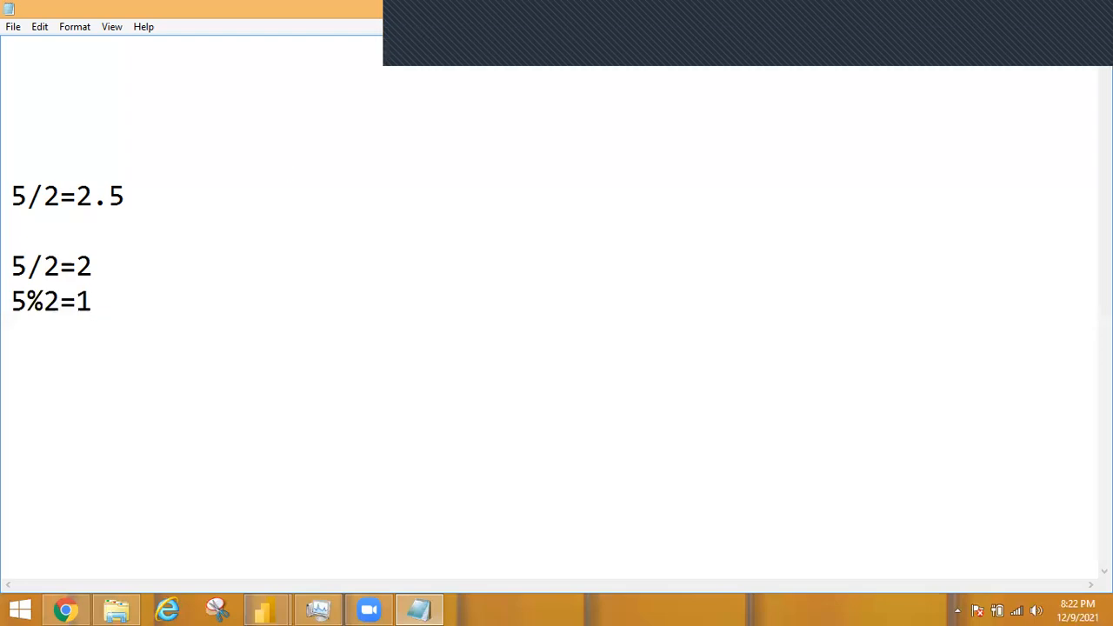
pyautogui.press('Return')
# Highlight the division, integer division and modulo example lines in turn, ending on the integer division line.
pyautogui.doubleClick(40, 195)
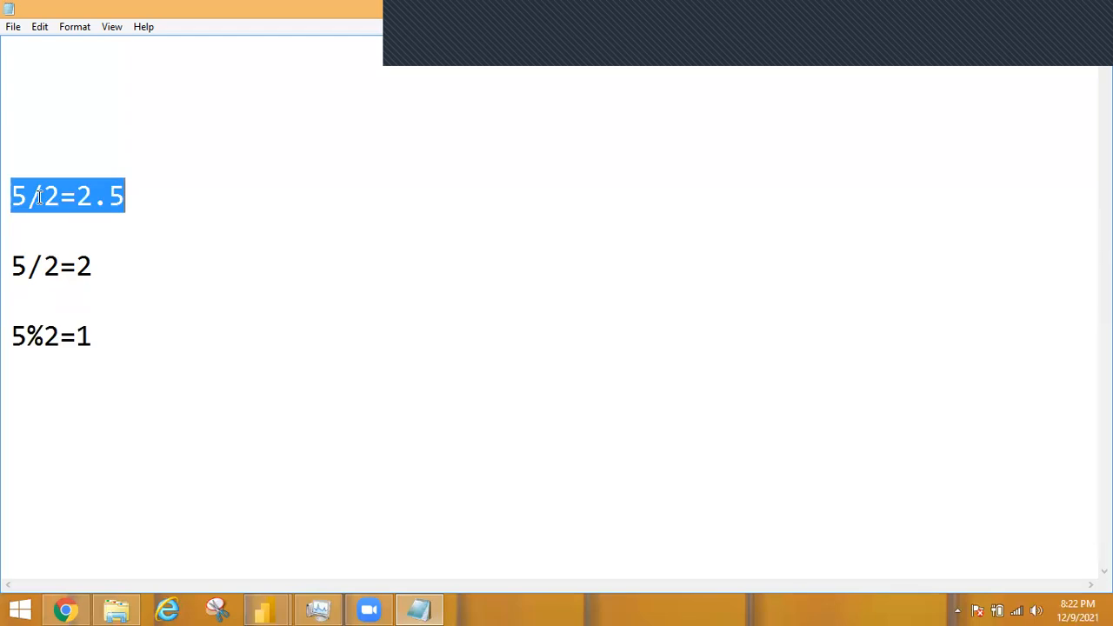
pyautogui.click(40, 265)
pyautogui.doubleClick(38, 266)
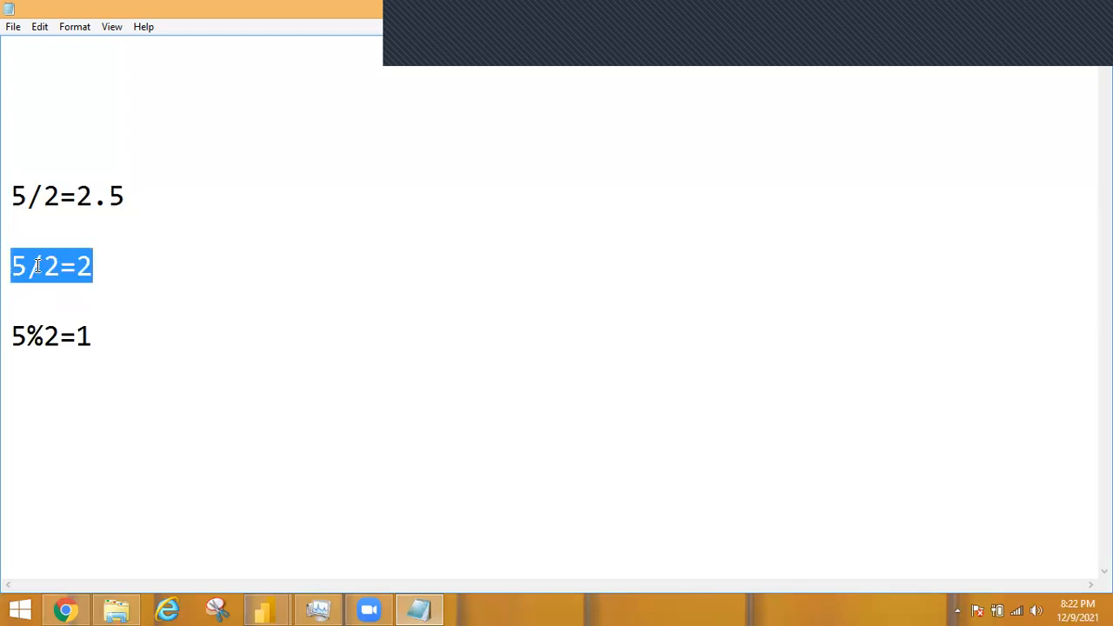
pyautogui.click(43, 334)
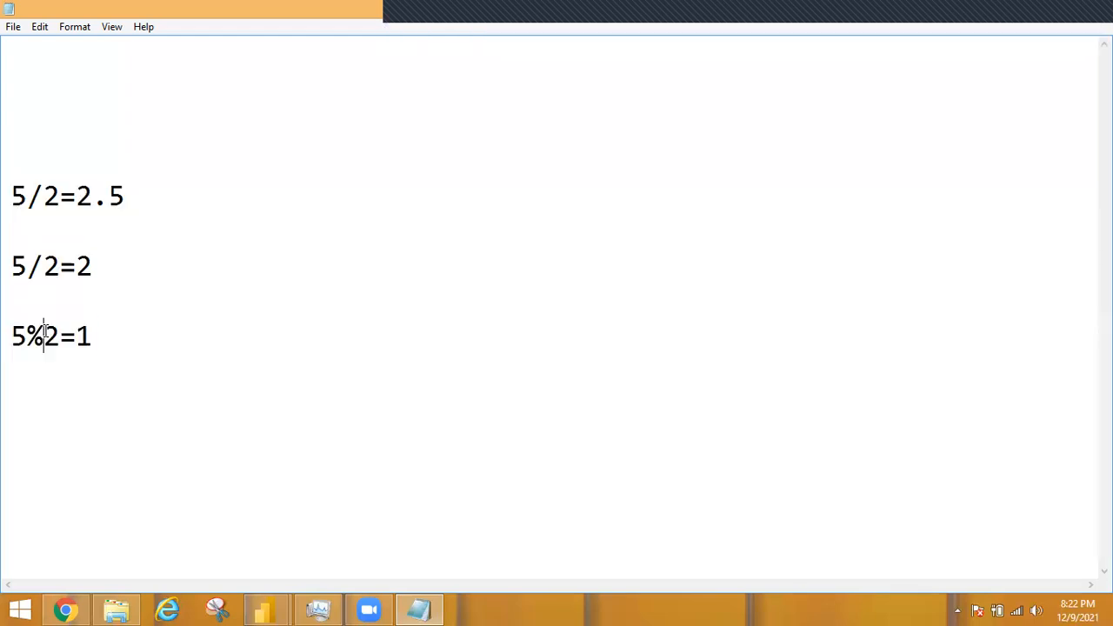
pyautogui.doubleClick(42, 334)
pyautogui.click(38, 264)
pyautogui.doubleClick(38, 263)
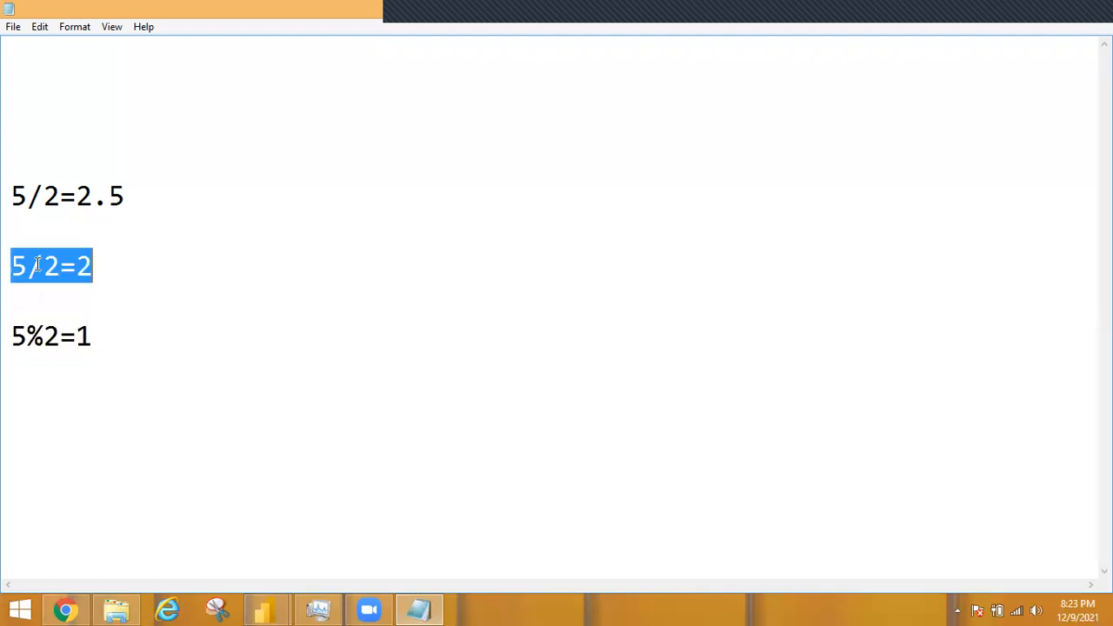
# Switch to the Power Query Editor and add a column that divides Multiplication by Addition.1.
pyautogui.click(268, 609)
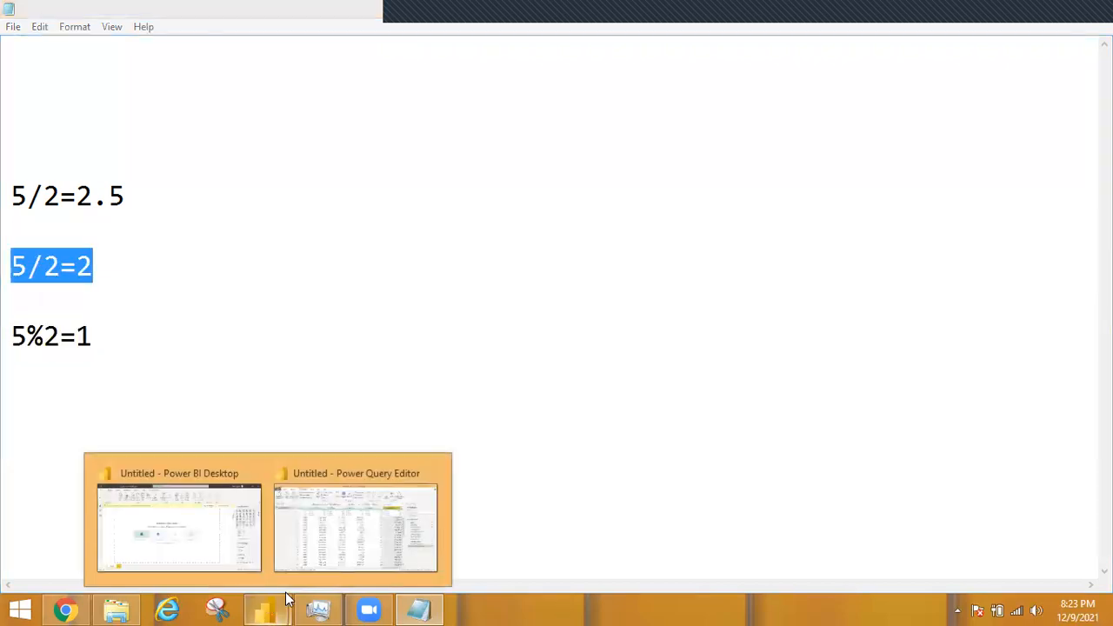
pyautogui.click(365, 546)
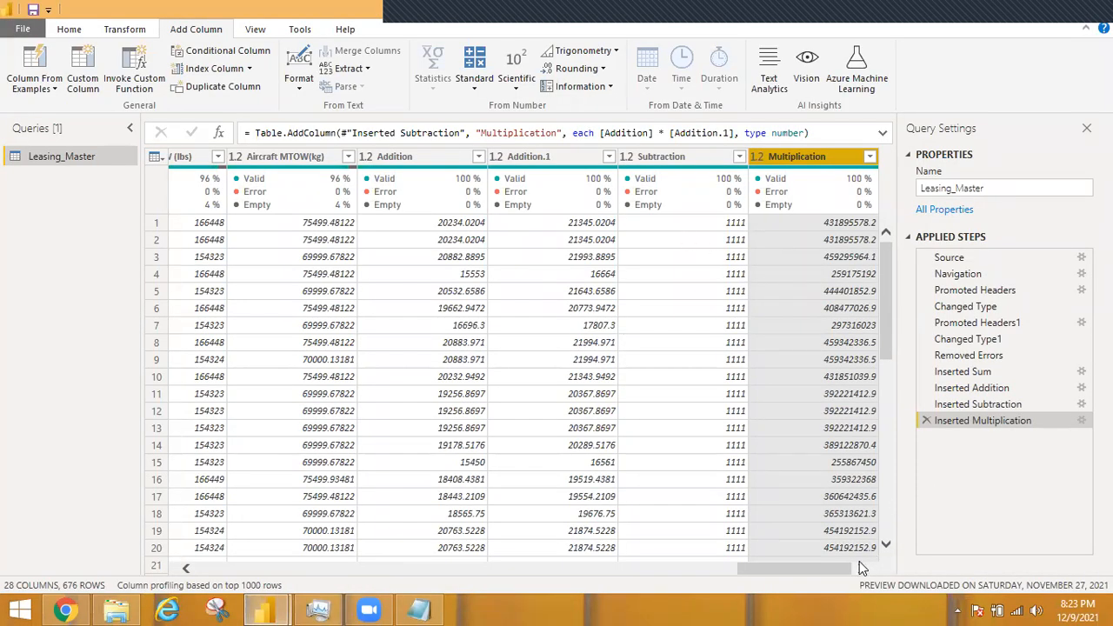
pyautogui.scroll(-1, 859, 562)
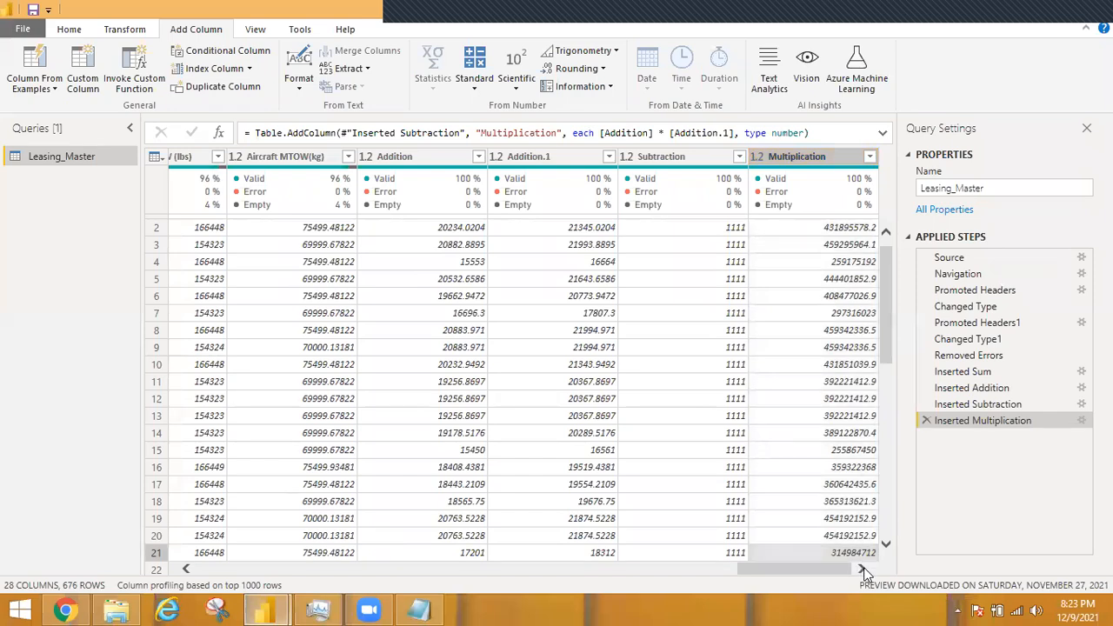
pyautogui.click(809, 157)
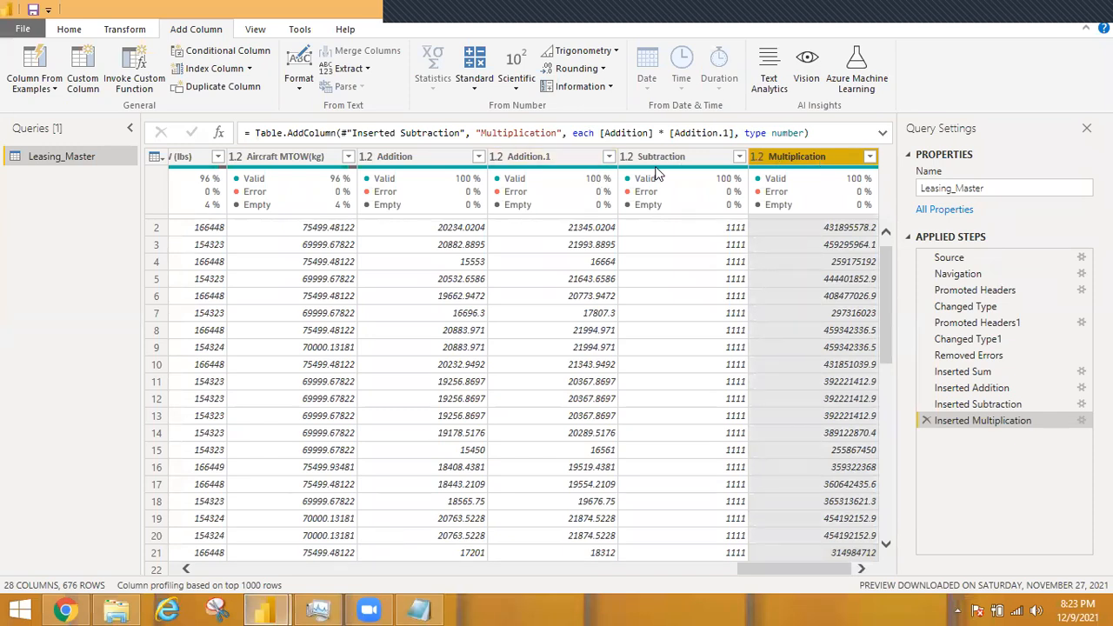
pyautogui.keyDown('ctrl'); pyautogui.click(546, 150); pyautogui.keyUp('ctrl')
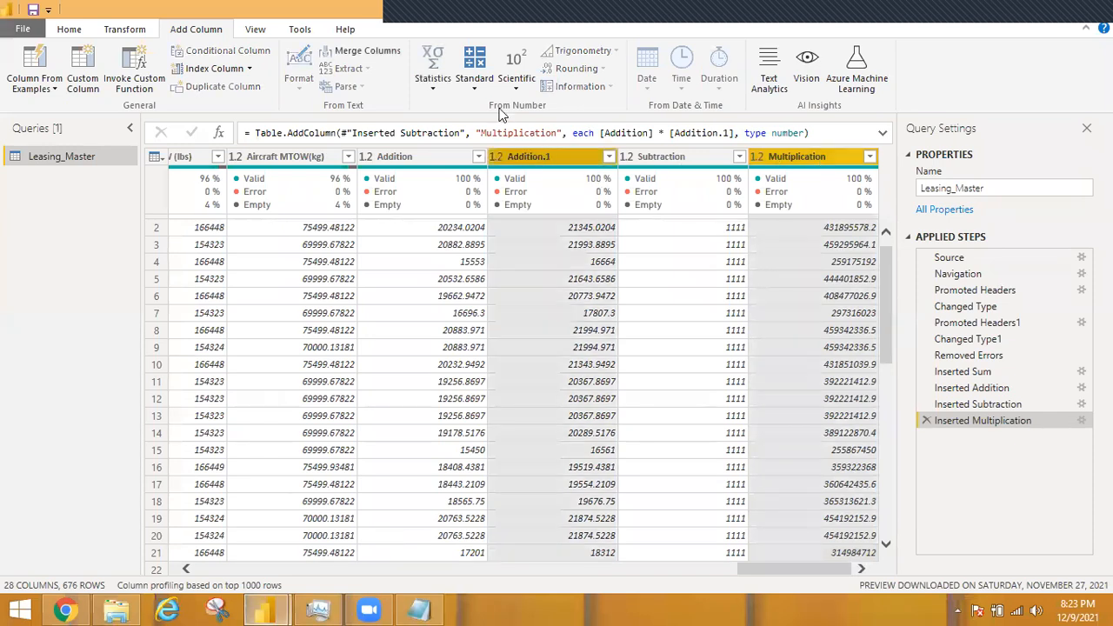
pyautogui.click(482, 87)
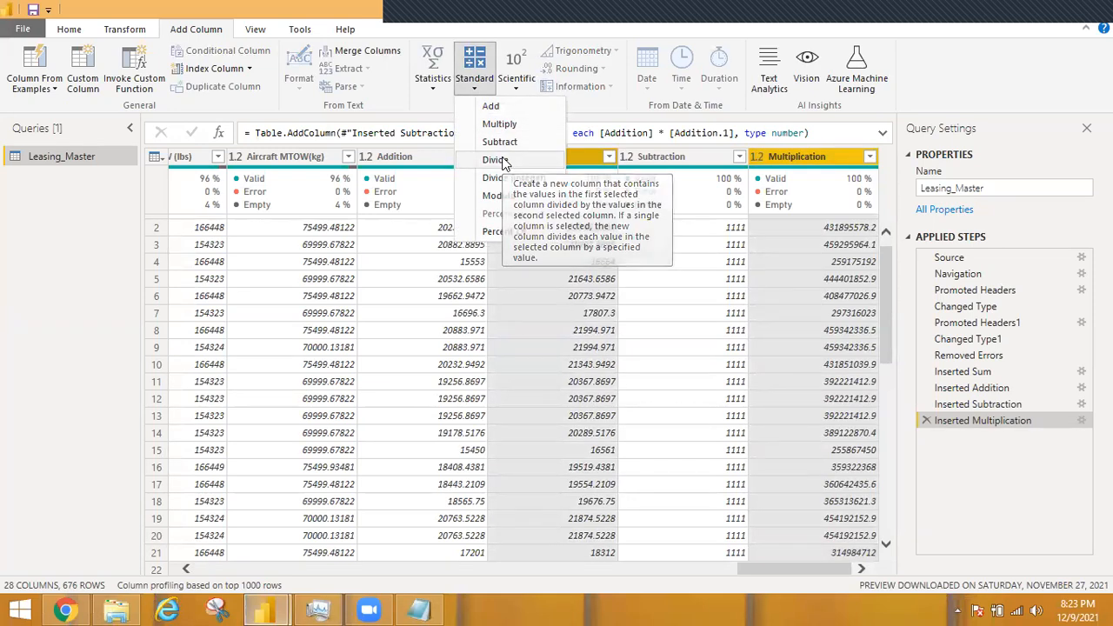
pyautogui.click(494, 160)
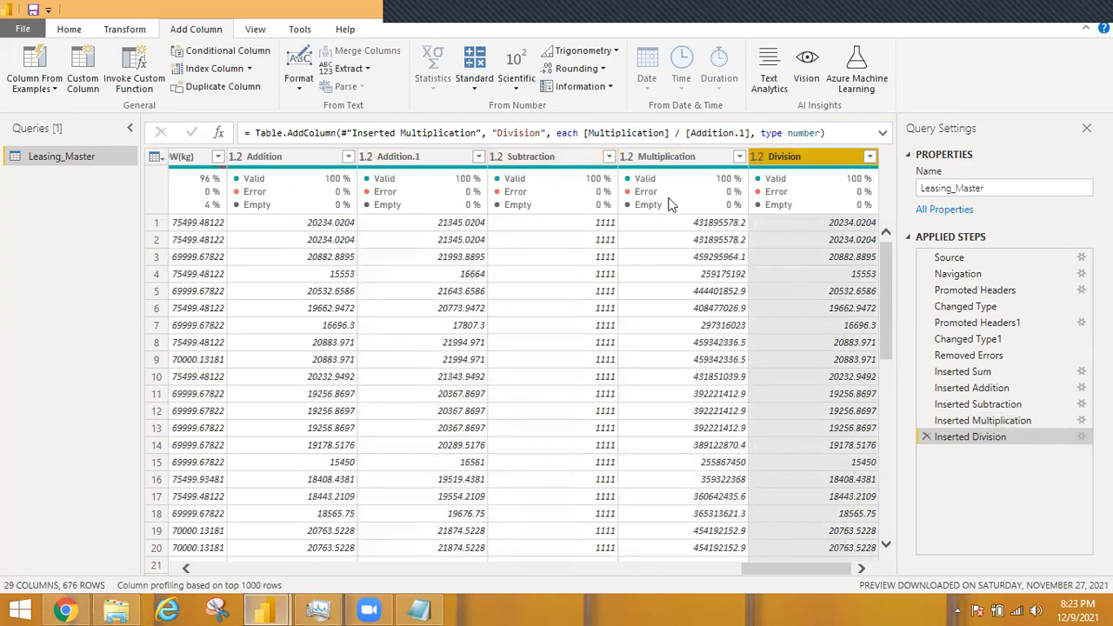
# Add an integer division column that divides Multiplication by Addition.1.
pyautogui.click(696, 157)
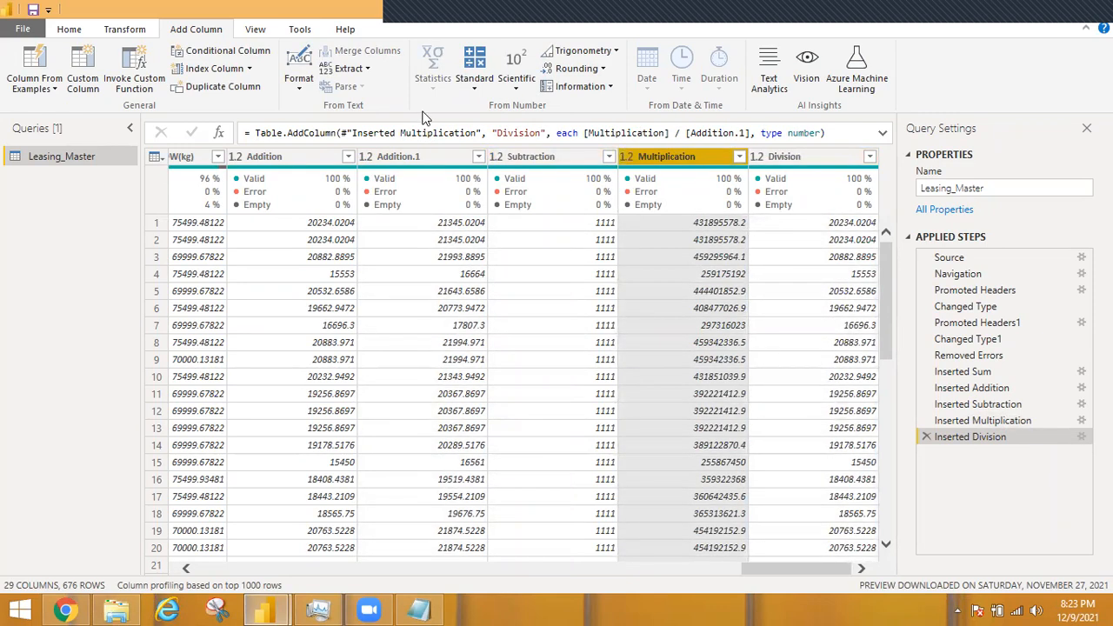
pyautogui.keyDown('ctrl'); pyautogui.click(404, 151); pyautogui.keyUp('ctrl')
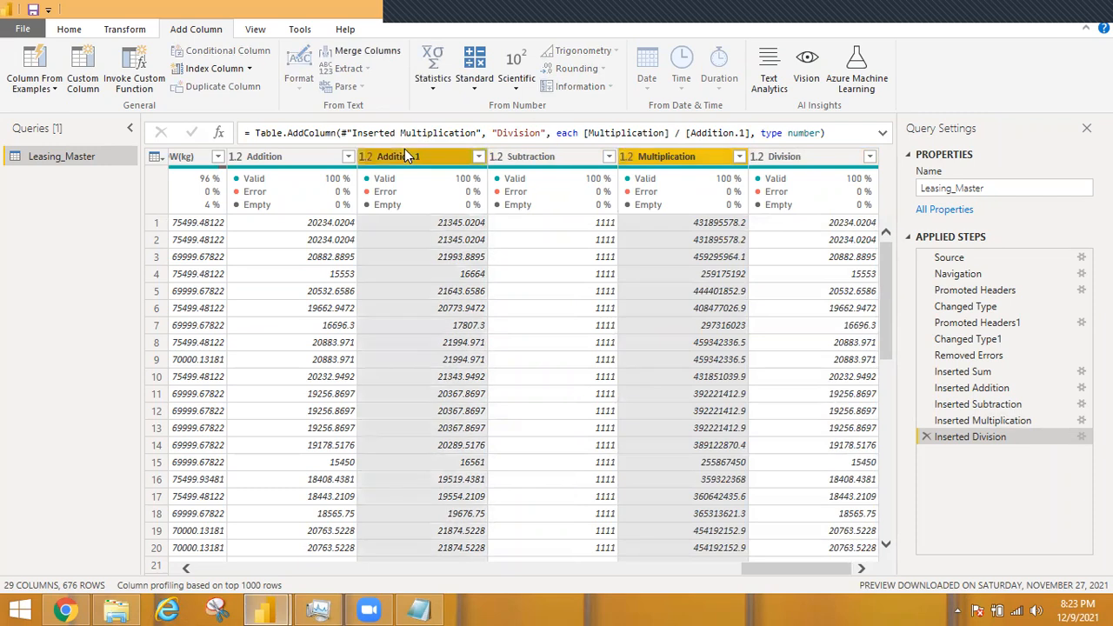
pyautogui.click(476, 87)
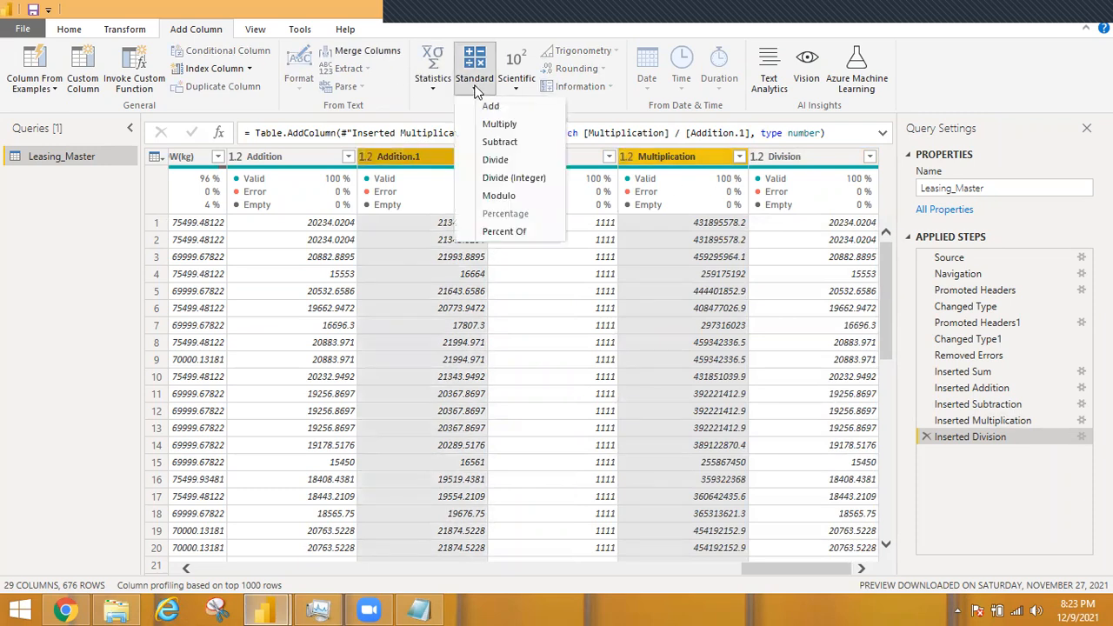
pyautogui.click(499, 178)
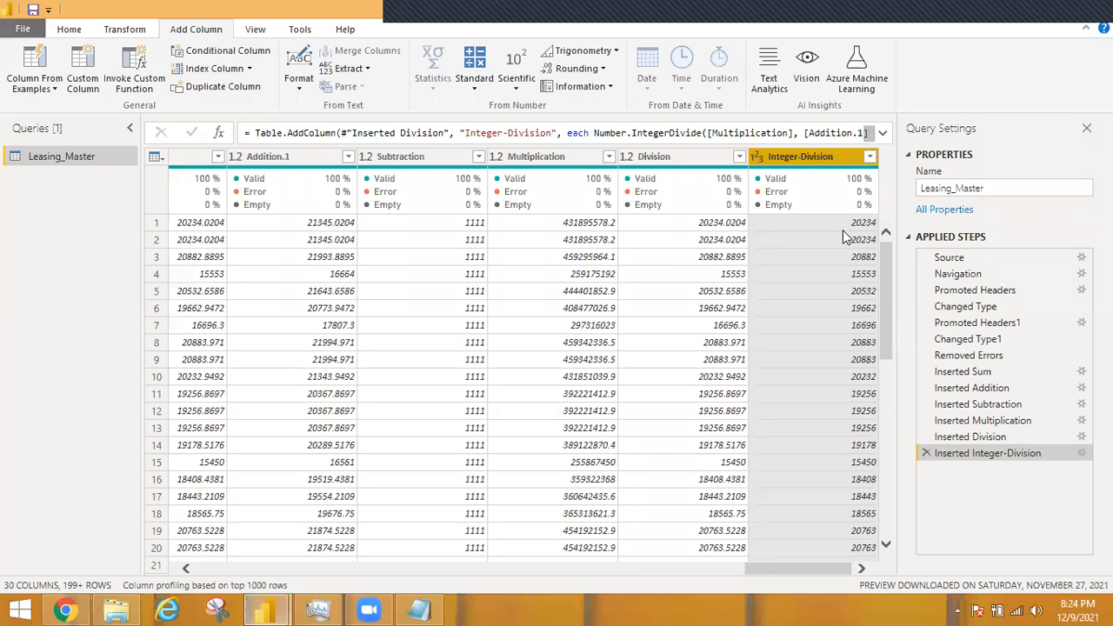
# Add a modulo column with the remainder of Multiplication divided by Addition.1.
pyautogui.click(561, 156)
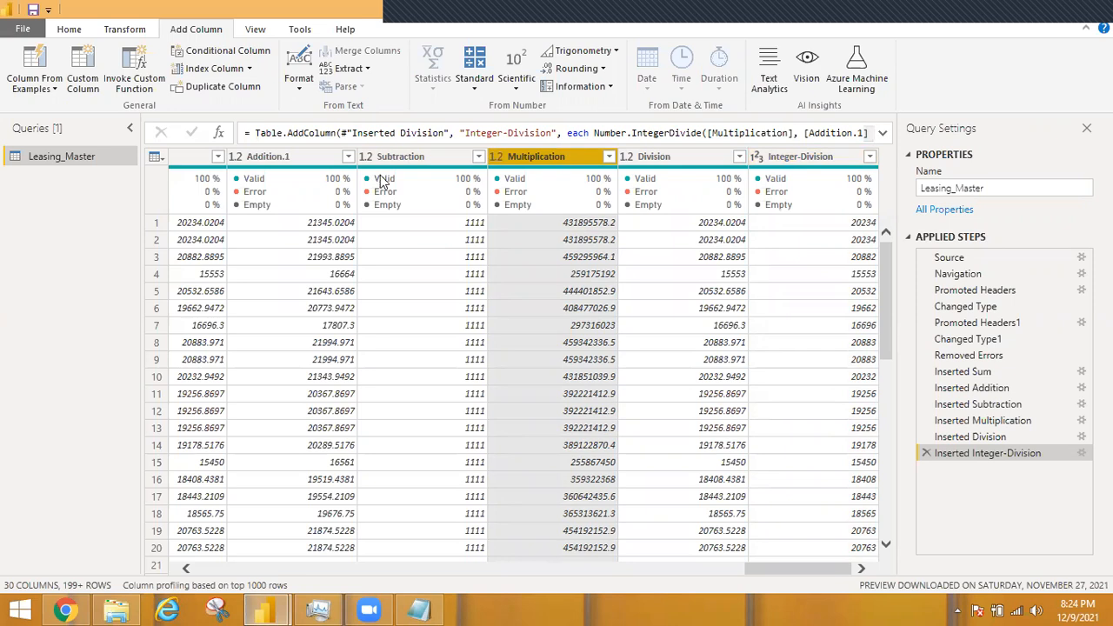
pyautogui.keyDown('ctrl'); pyautogui.click(324, 157); pyautogui.keyUp('ctrl')
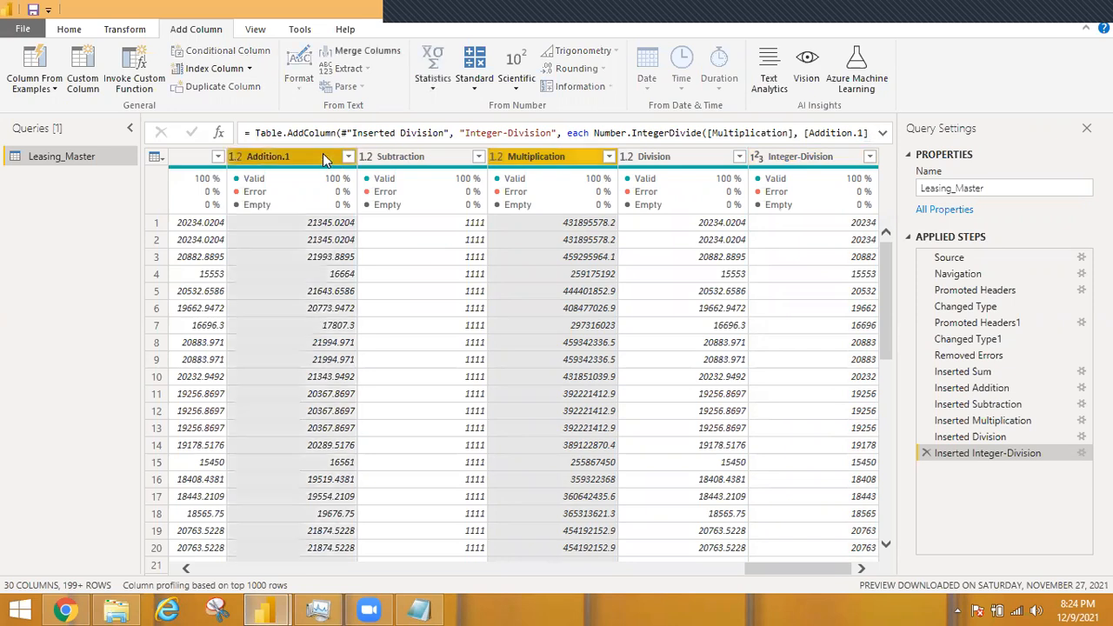
pyautogui.click(474, 83)
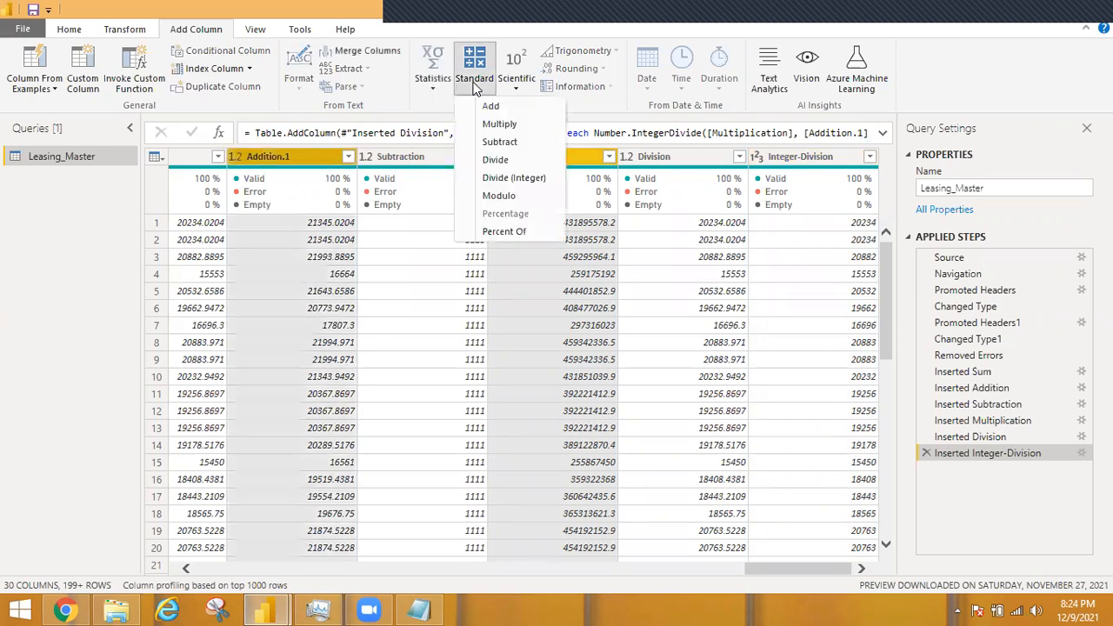
pyautogui.click(507, 194)
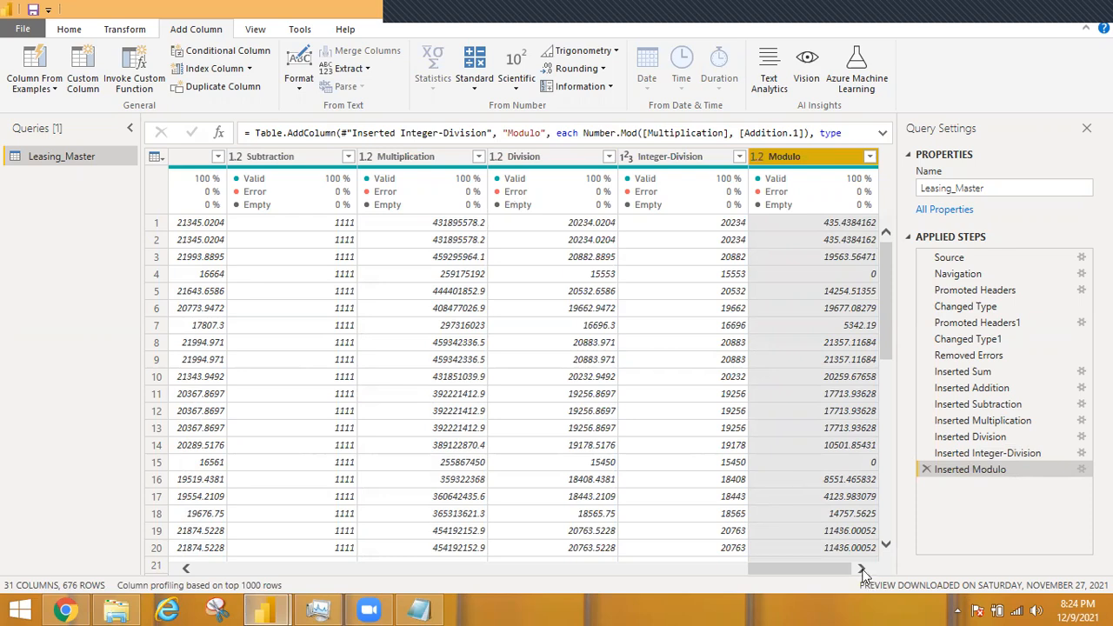
# Add a percentage column that calculates 5 percent of each Integer-Division value.
pyautogui.click(695, 162)
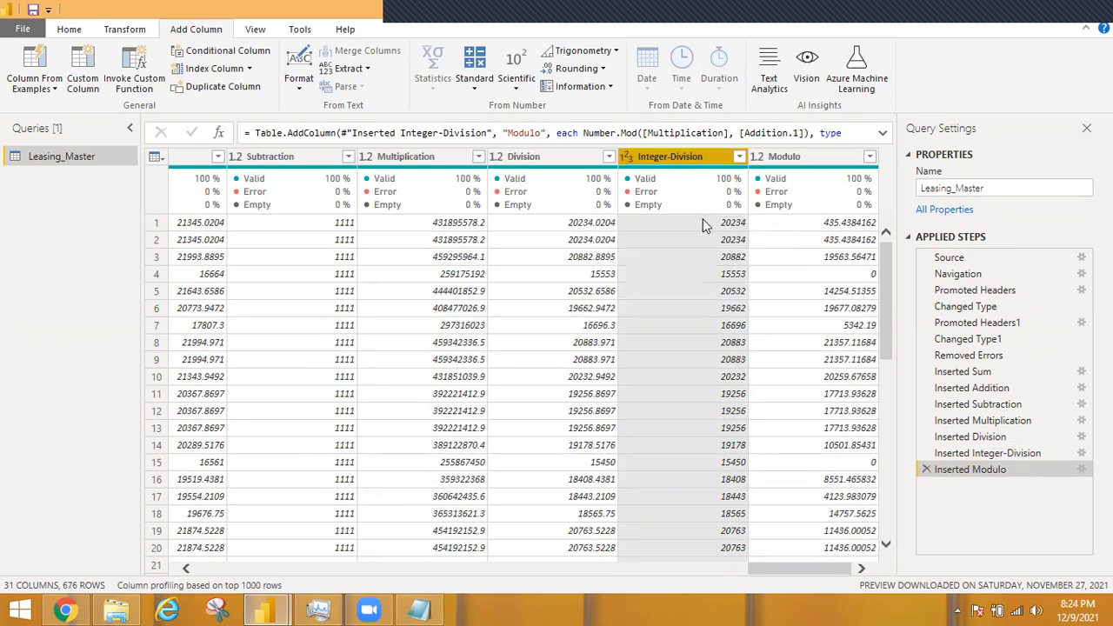
pyautogui.click(474, 87)
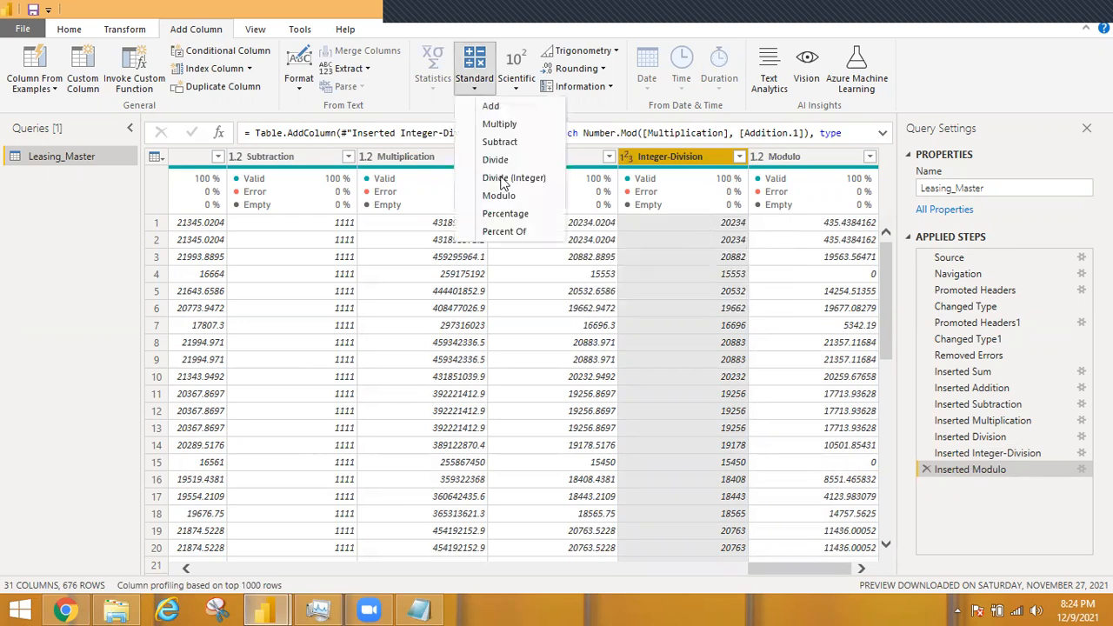
pyautogui.click(509, 217)
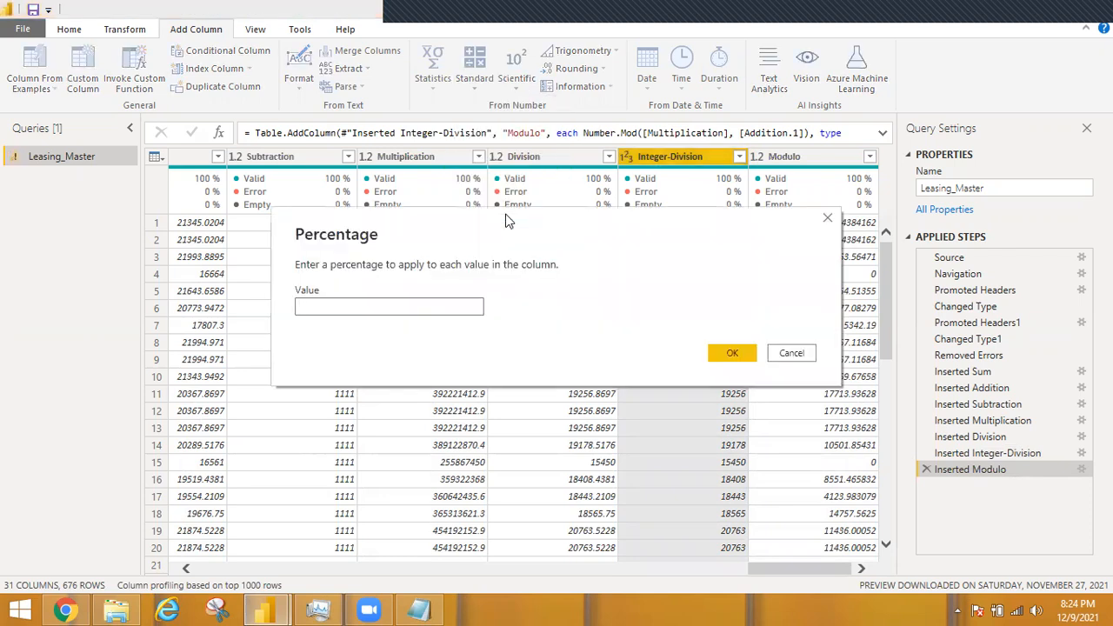
pyautogui.write('5')
pyautogui.press('Return')
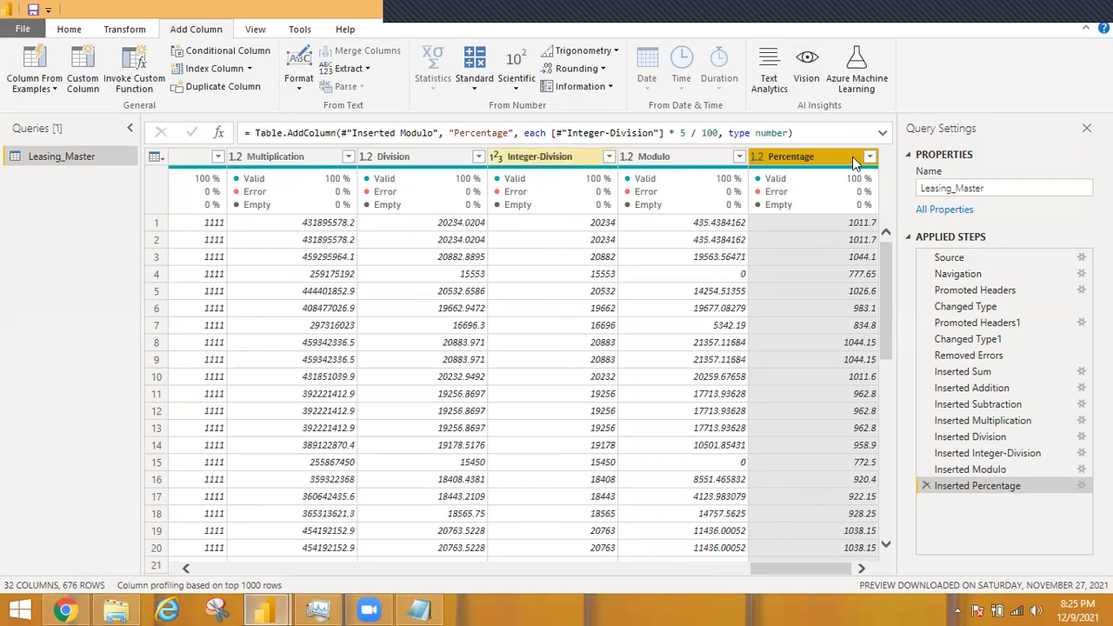
# Add a Percent Of column expressing Percentage as a percent of Integer-Division.
pyautogui.click(541, 158)
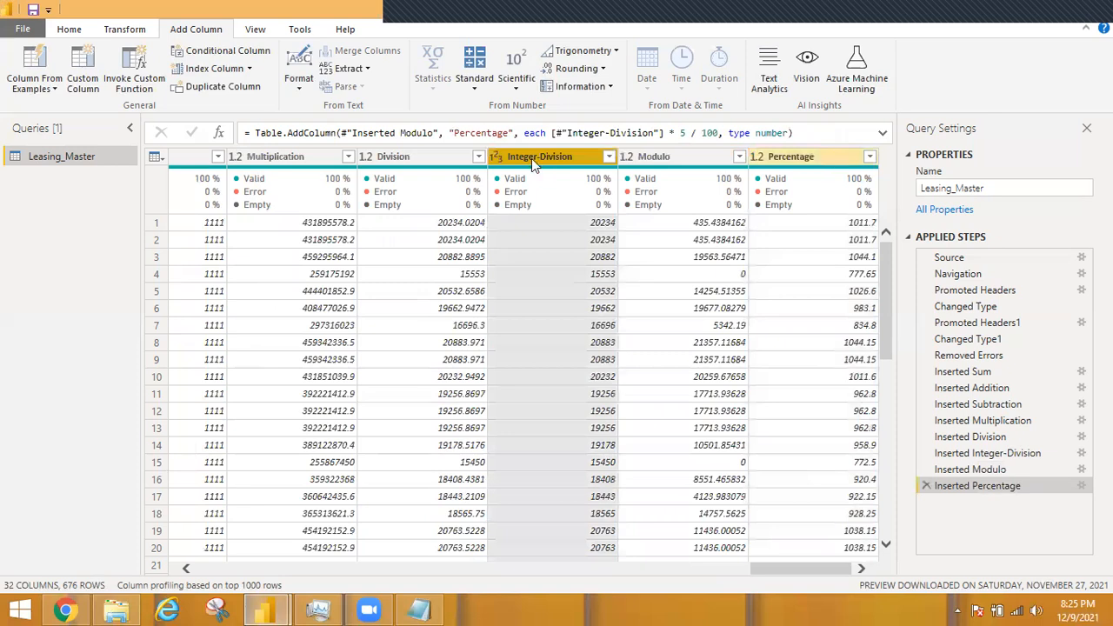
pyautogui.keyDown('ctrl'); pyautogui.click(530, 156); pyautogui.keyUp('ctrl')
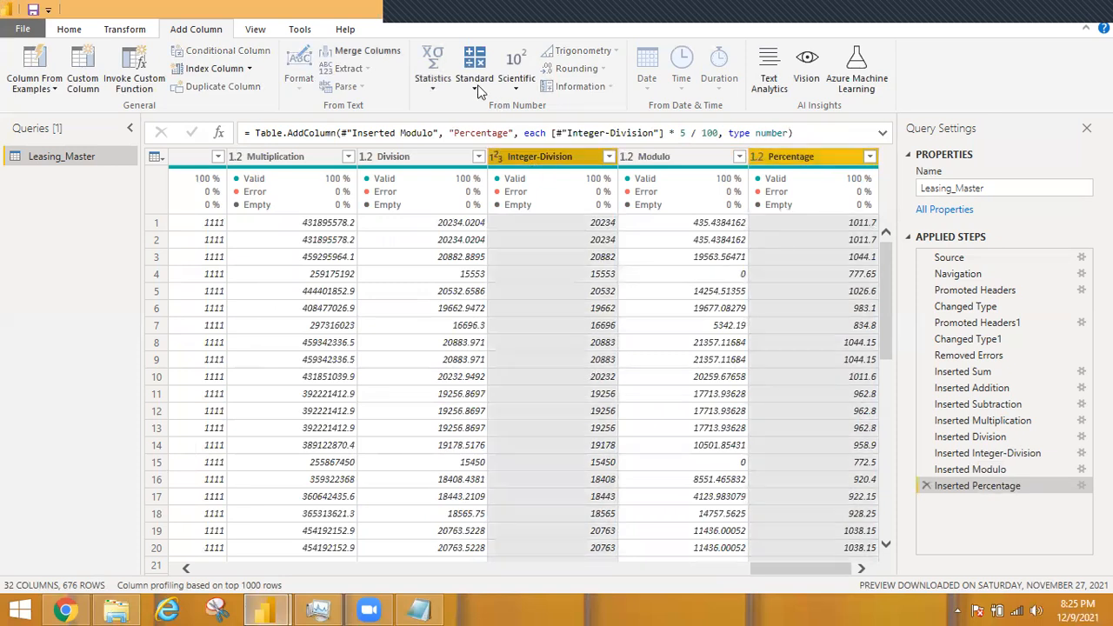
pyautogui.click(477, 87)
pyautogui.click(498, 233)
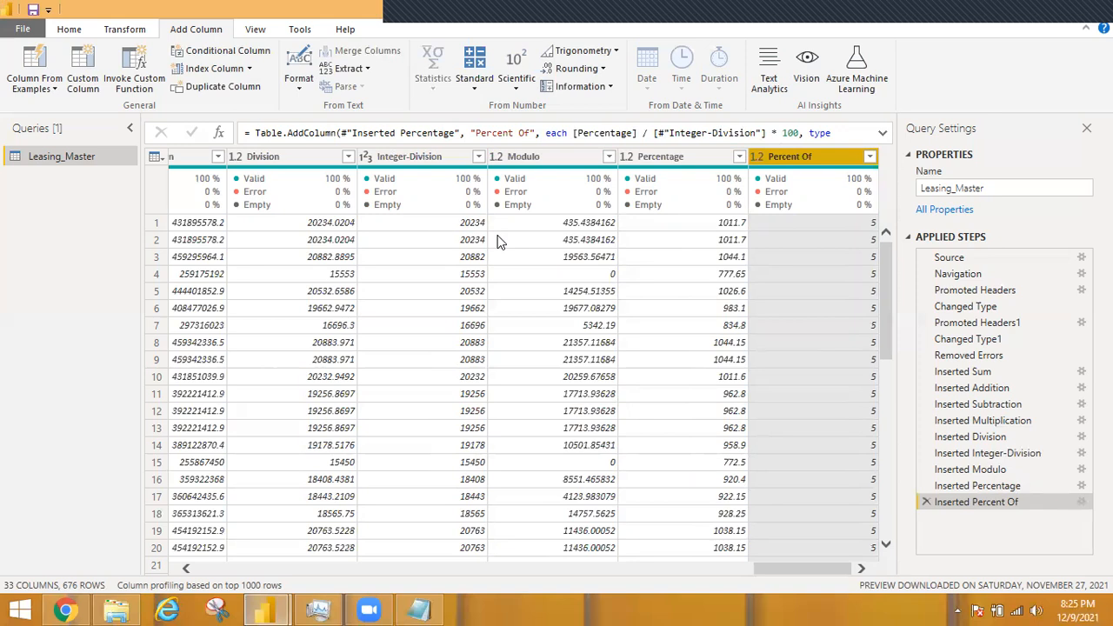
# Select the Modulo column and look at the rounding operations offered for it.
pyautogui.click(531, 155)
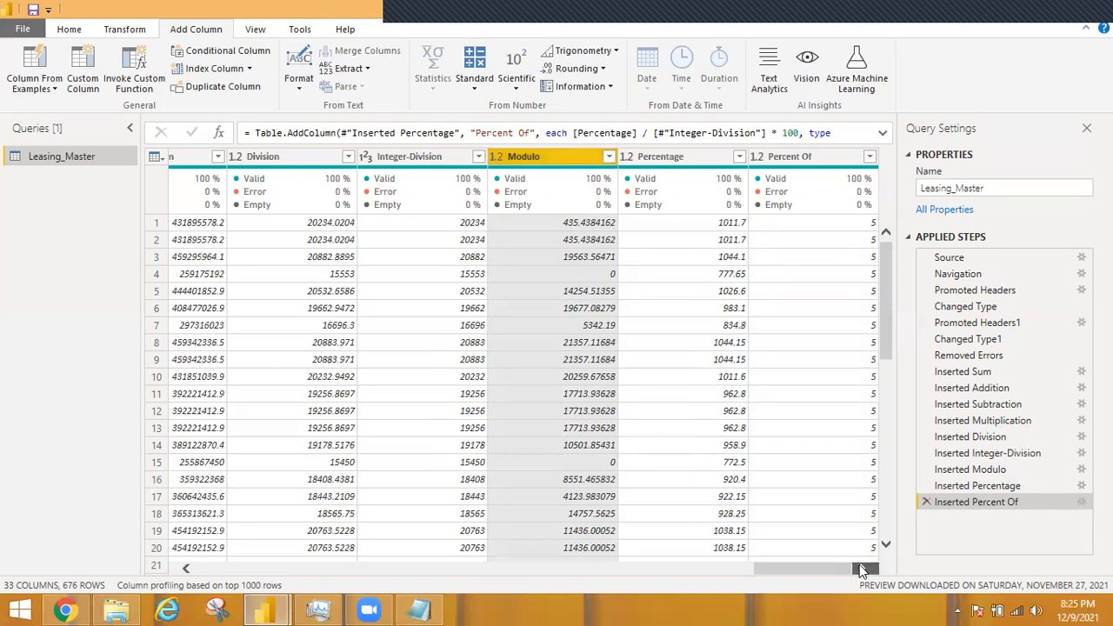
pyautogui.click(605, 71)
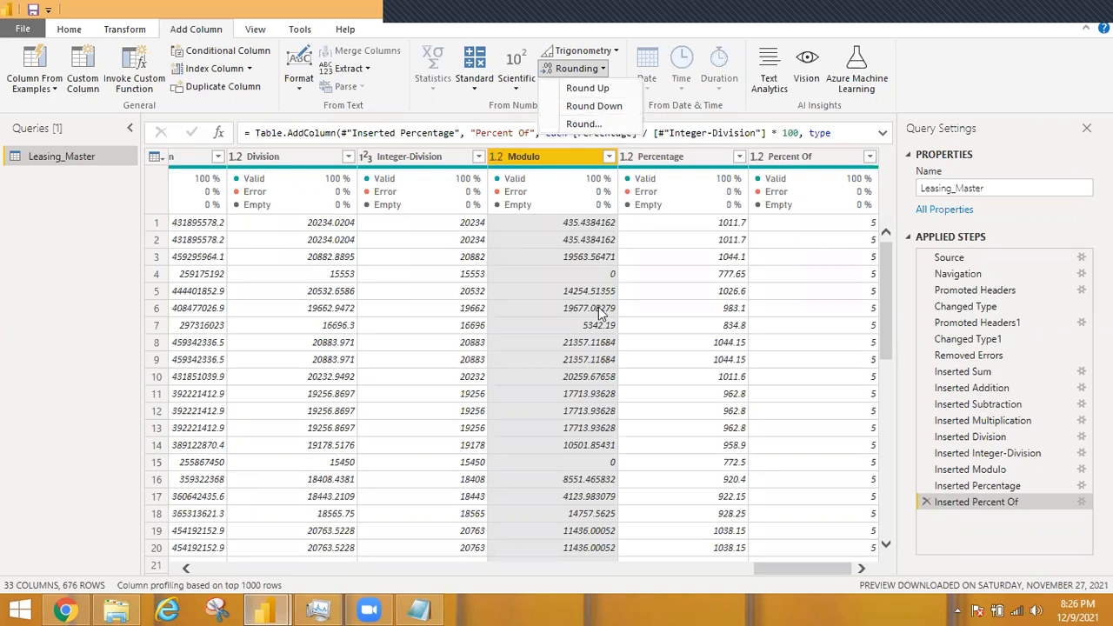
# Switch to Notepad and write 1.5 below the modulo example, with 1 on the line above it and 2 on the line below.
pyautogui.click(414, 609)
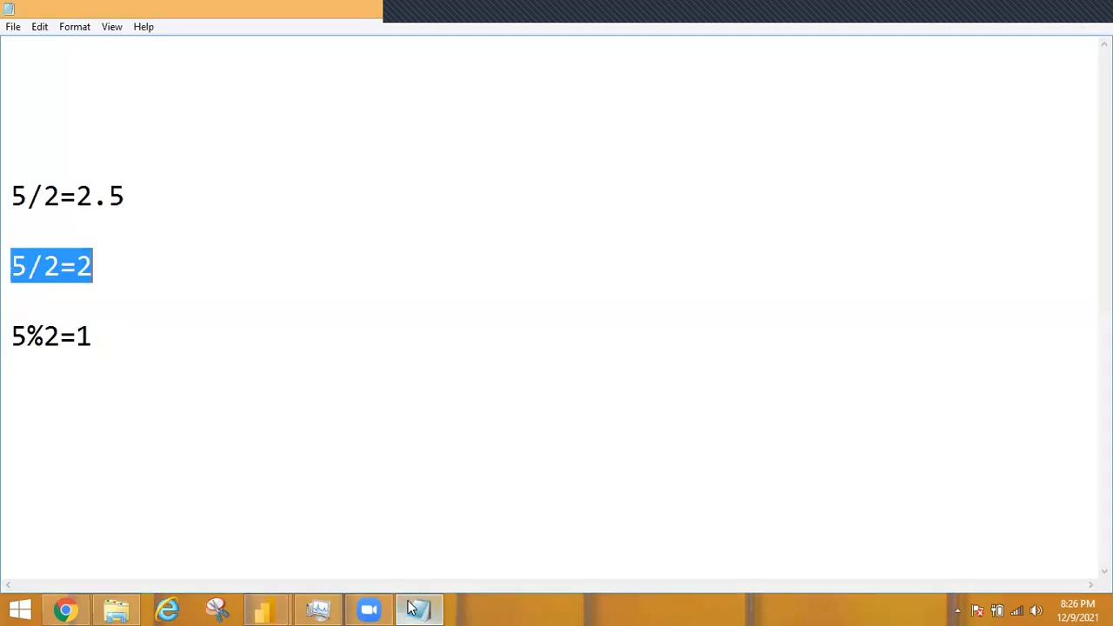
pyautogui.click(179, 340)
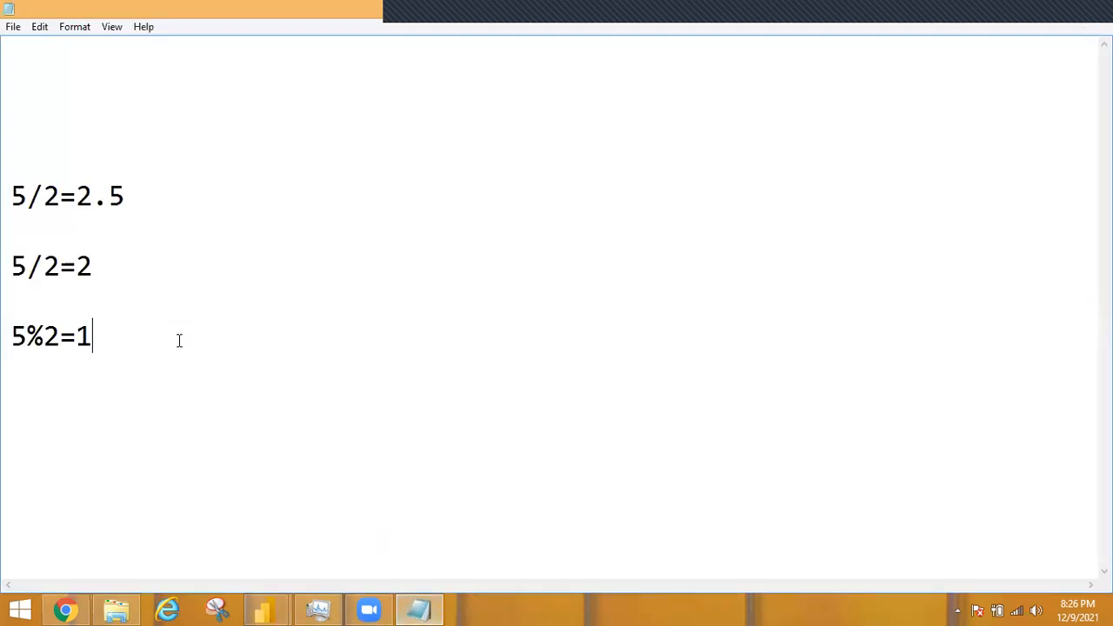
pyautogui.press('Return')
pyautogui.press('Return')
pyautogui.write('1.5')
pyautogui.click(14, 403)
pyautogui.press('Return')
pyautogui.press('Up')
pyautogui.write('1')
pyautogui.press('Down')
pyautogui.press('Down')
pyautogui.write('2')
pyautogui.press('Up')
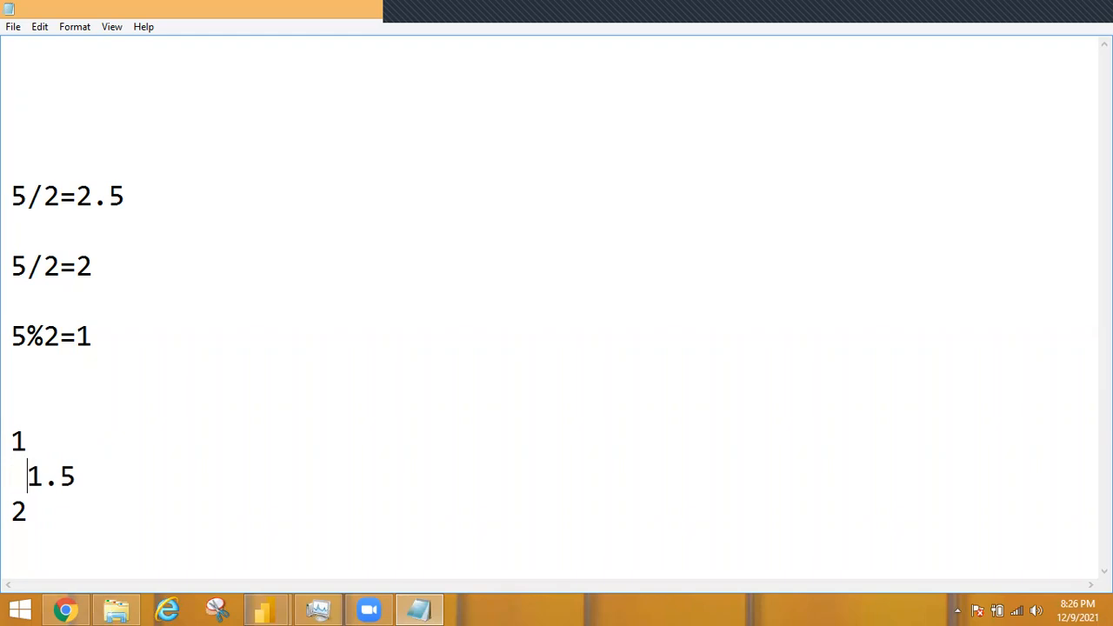
# Indent the 1.5 line, label the 1 line "round down" and label the 2 line "round up".
pyautogui.press('Up')
pyautogui.press('Down')
pyautogui.press('Up')
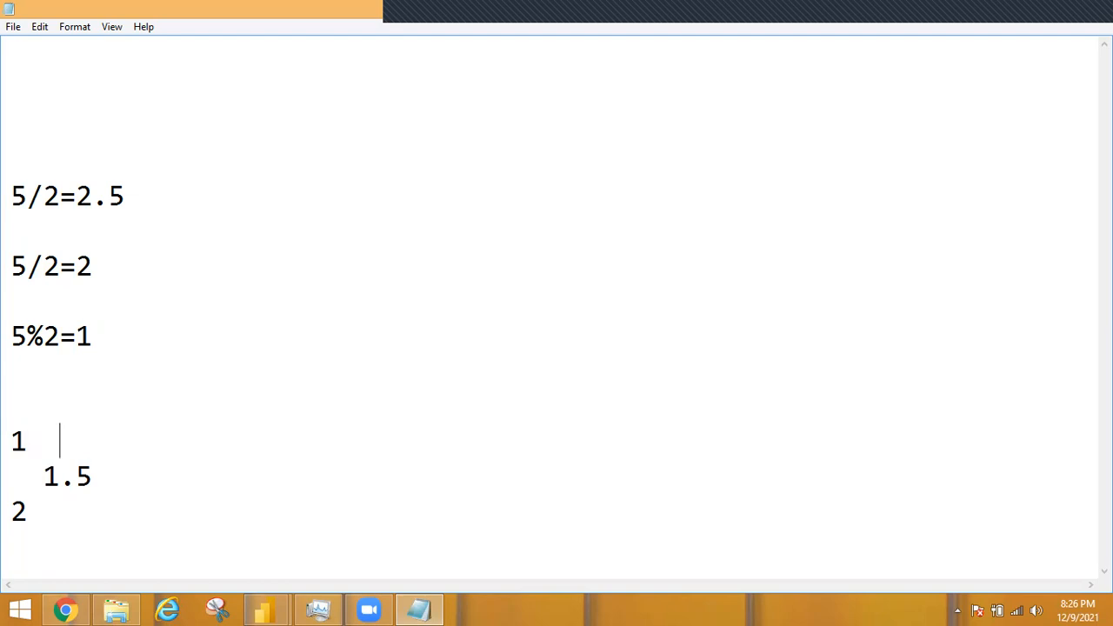
pyautogui.write('round down')
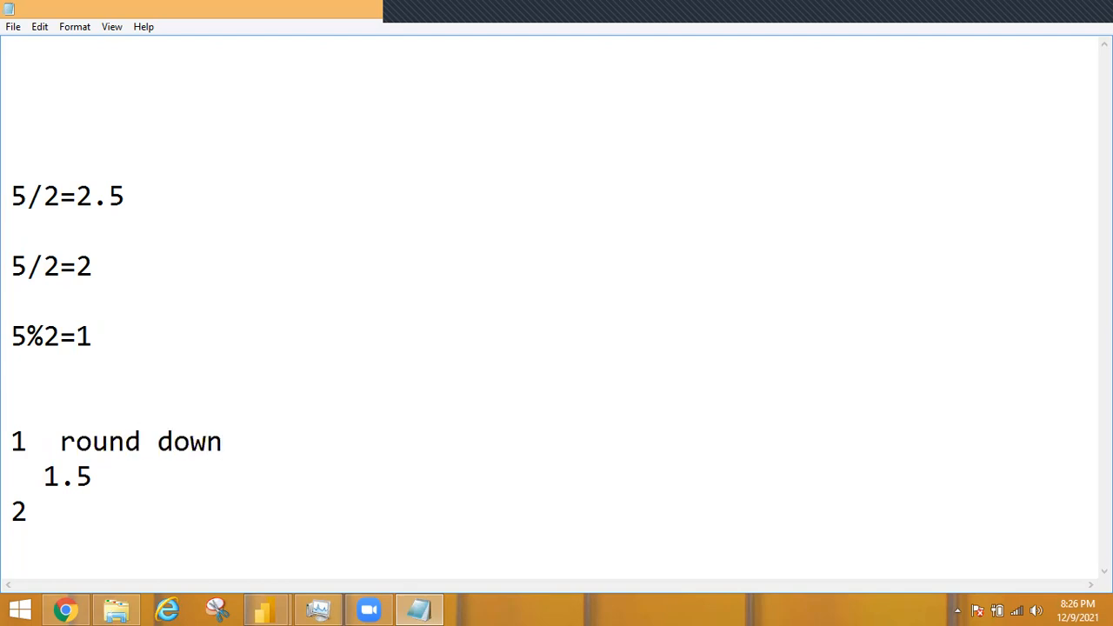
pyautogui.press('Down')
pyautogui.press('Down')
pyautogui.write('round do')
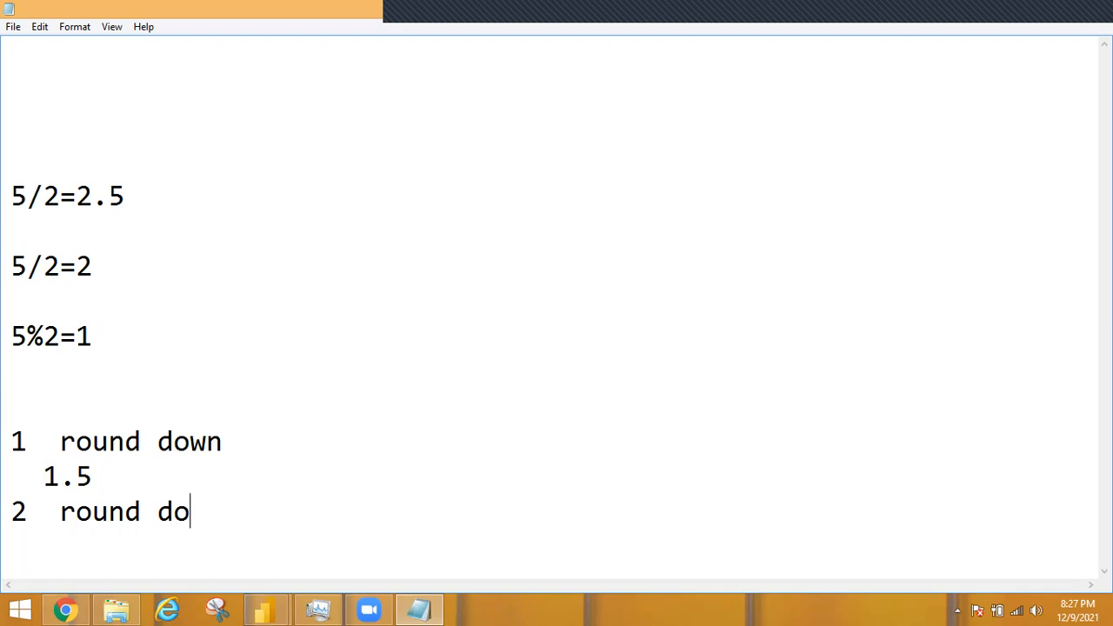
pyautogui.press('BackSpace')
pyautogui.press('BackSpace')
pyautogui.write('up')
# Append "floor" to the round down line and "ceil" to the round up line.
pyautogui.click(302, 455)
pyautogui.write('flo')
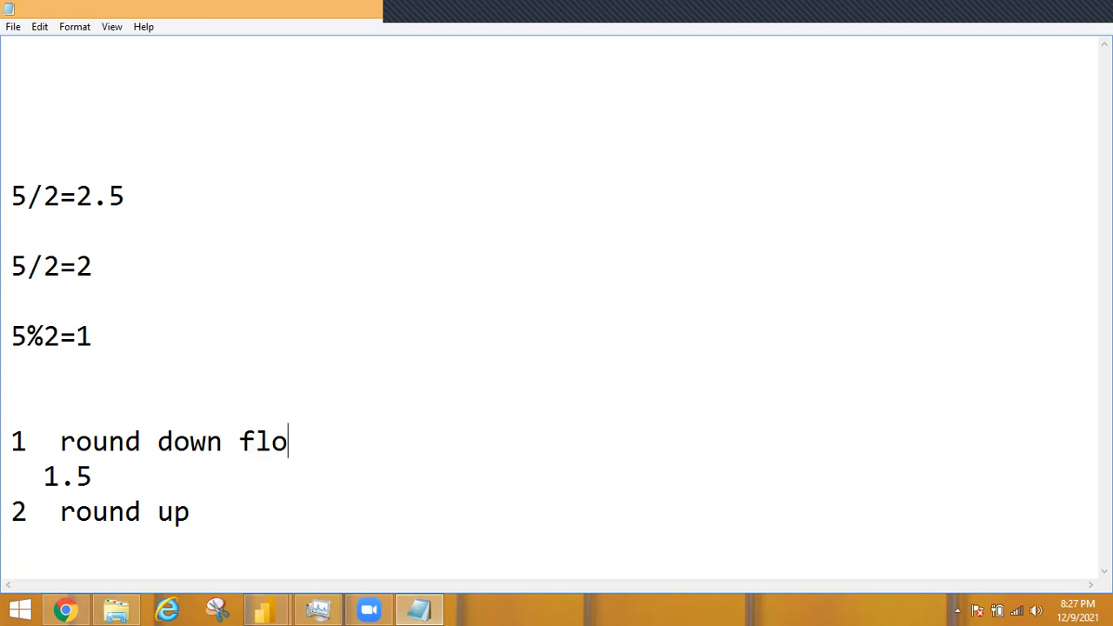
pyautogui.write('or')
pyautogui.click(280, 499)
pyautogui.doubleClick(279, 498)
pyautogui.press('BackSpace')
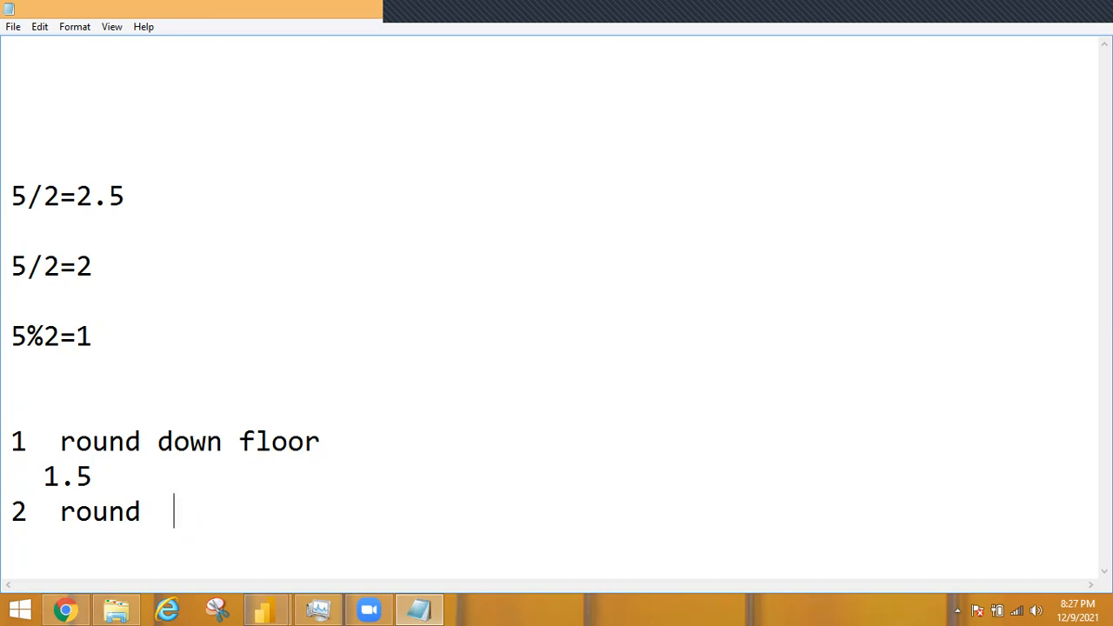
pyautogui.write('up ceil')
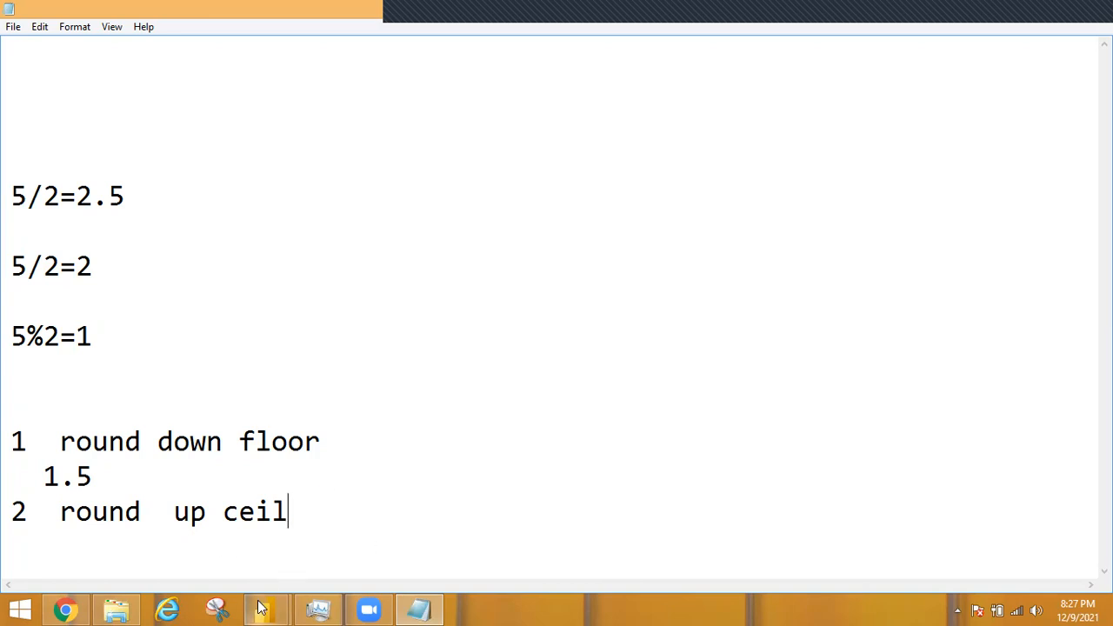
# Switch to the Power Query Editor and add a column that rounds the Modulo values down.
pyautogui.moveTo(261, 608)
pyautogui.click(338, 569)
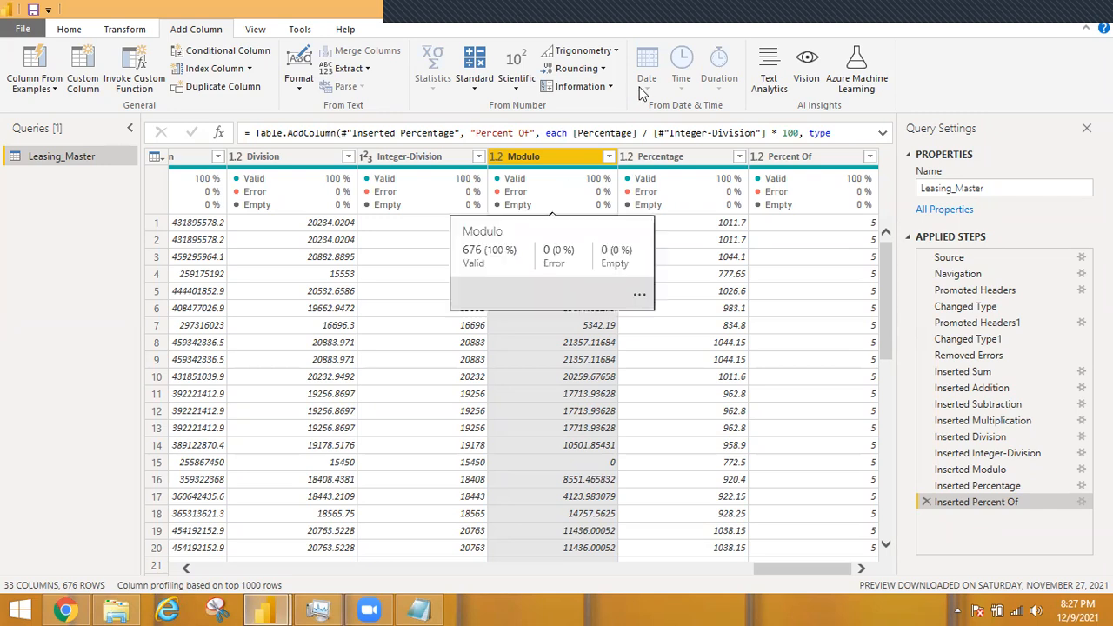
pyautogui.click(605, 69)
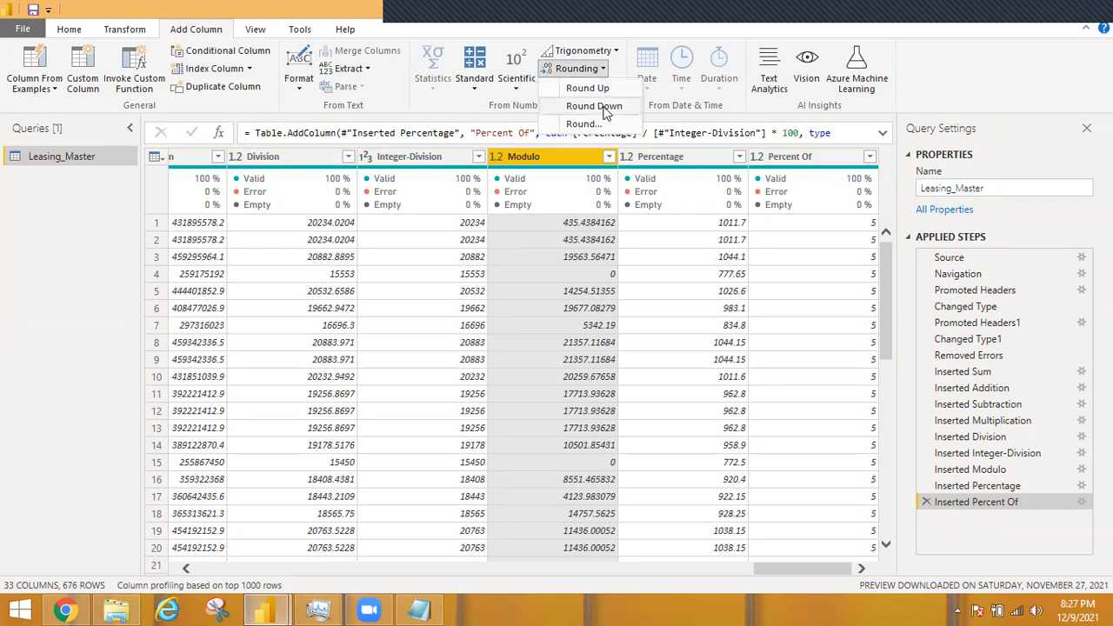
pyautogui.click(606, 112)
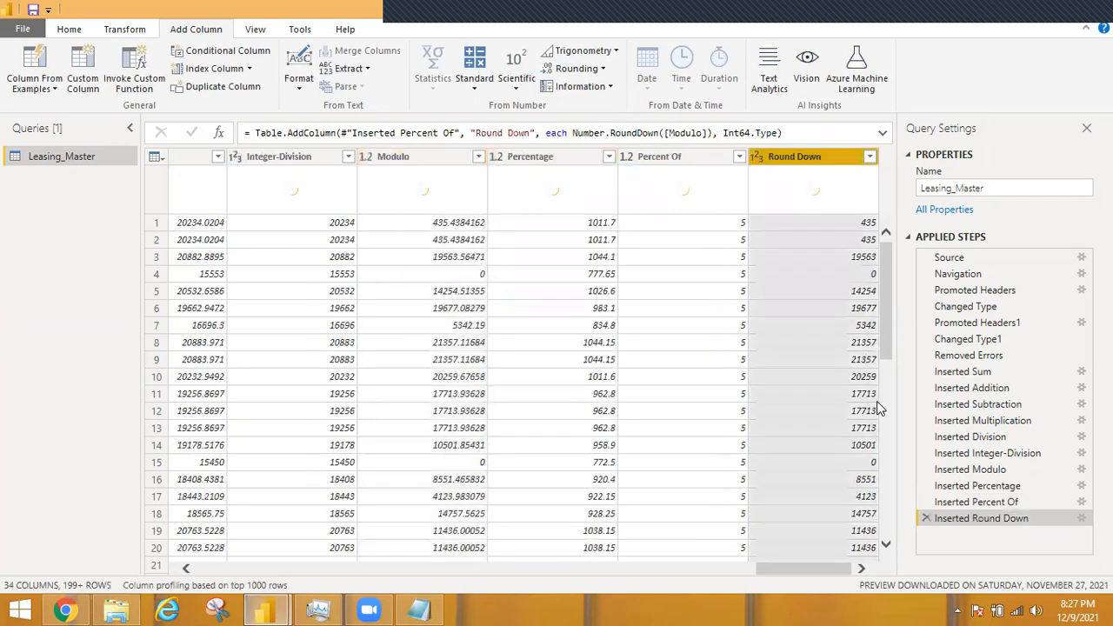
pyautogui.click(422, 159)
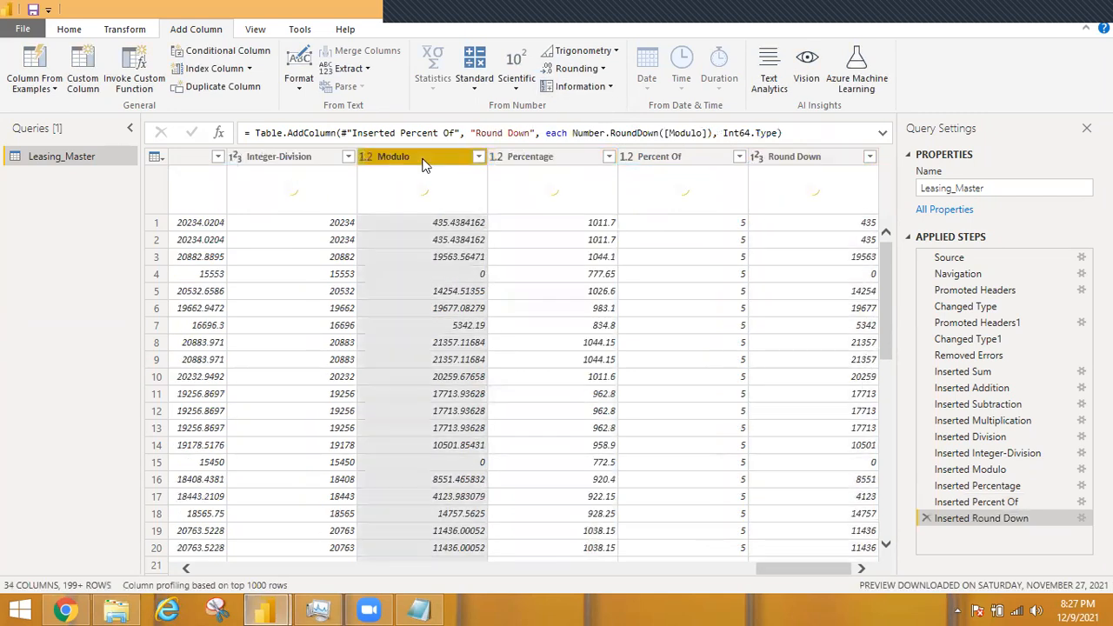
pyautogui.click(605, 70)
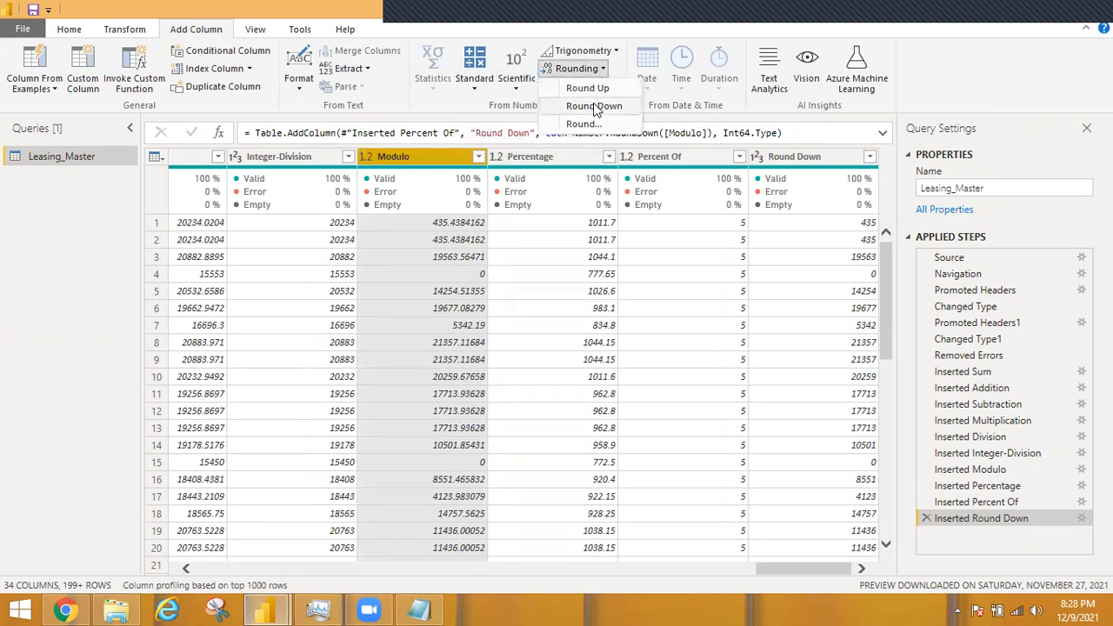
pyautogui.click(594, 105)
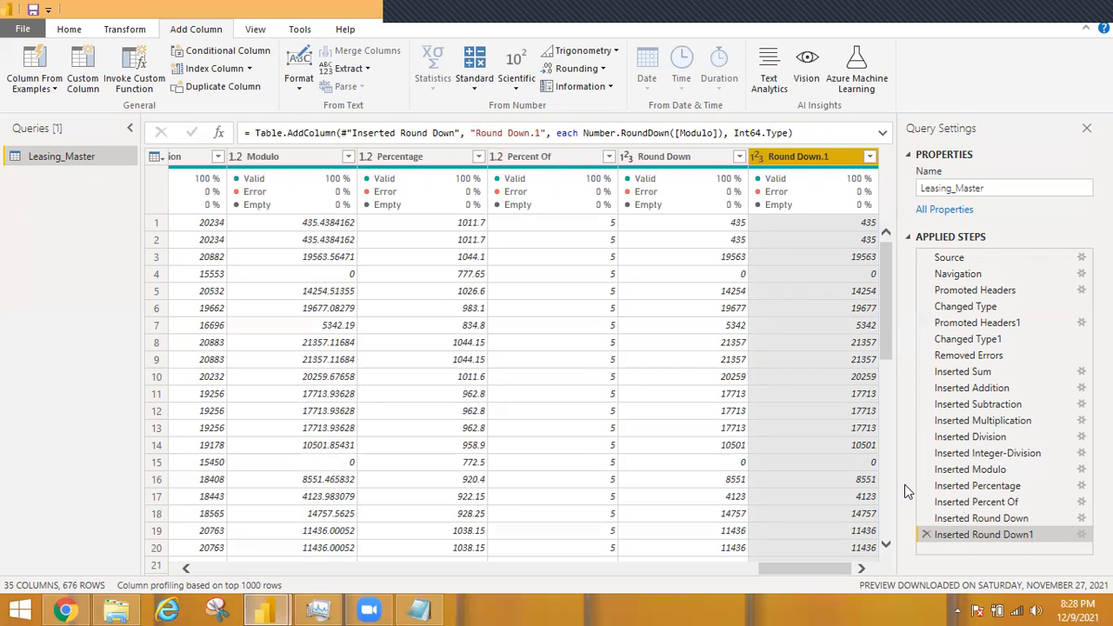
pyautogui.click(925, 535)
# Add a column that rounds the Modulo values up.
pyautogui.click(442, 156)
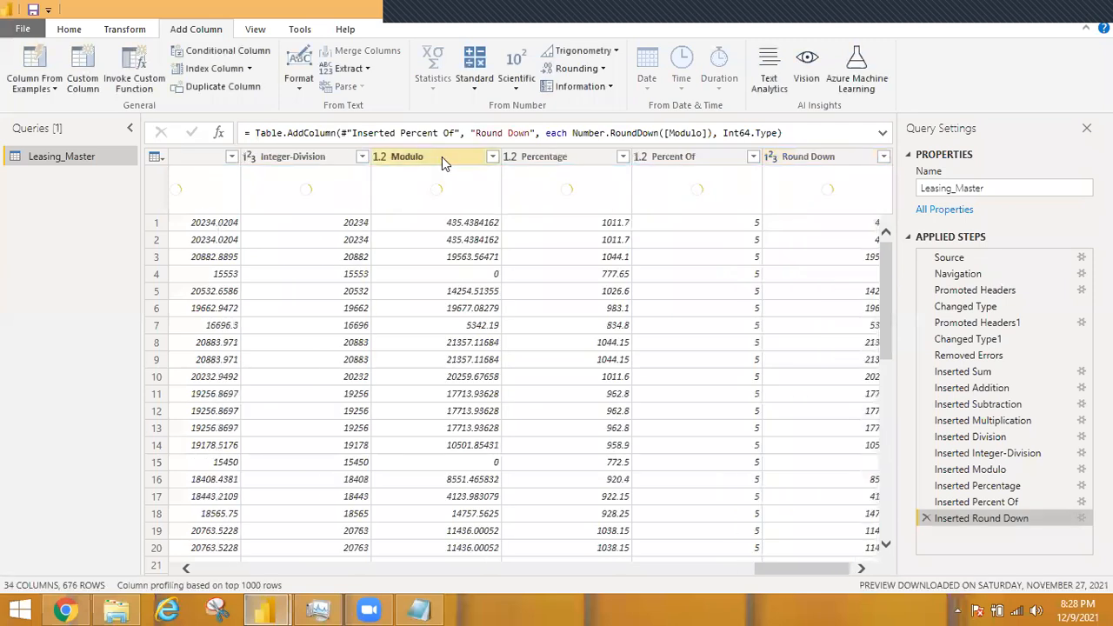
pyautogui.click(606, 68)
pyautogui.click(605, 88)
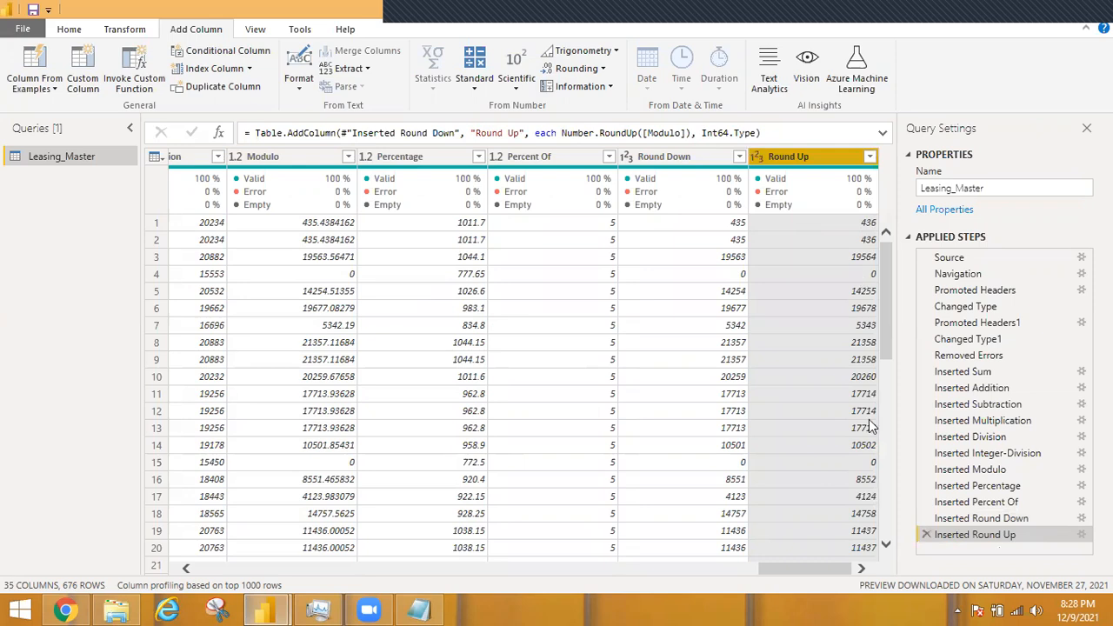
# Add a column that rounds the Modulo values to 2 decimal places and compare it with the original column.
pyautogui.click(283, 161)
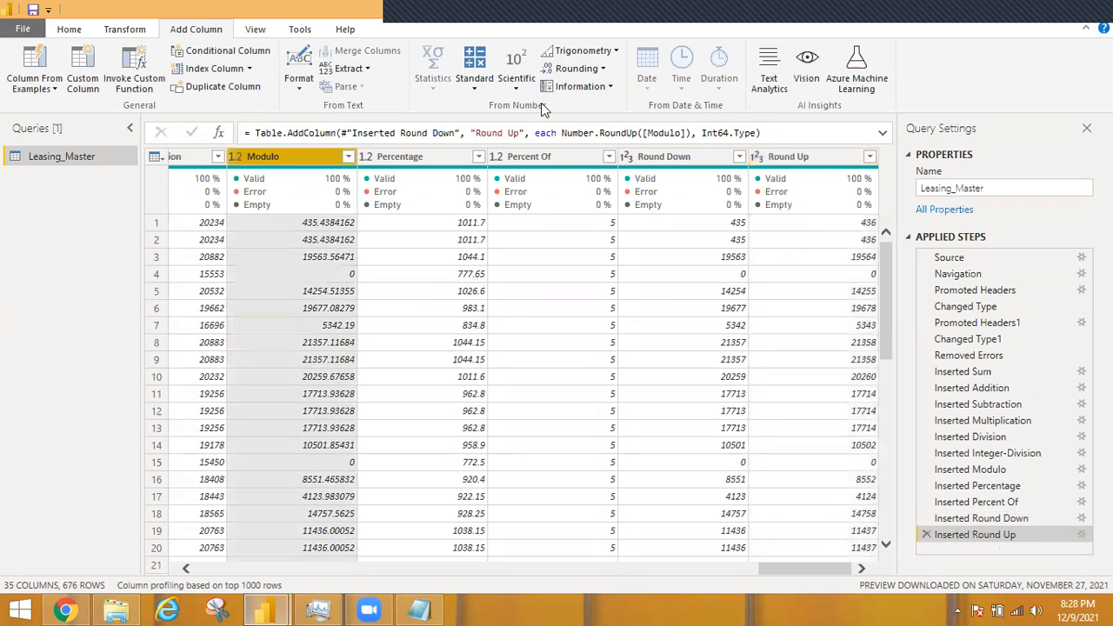
pyautogui.click(602, 70)
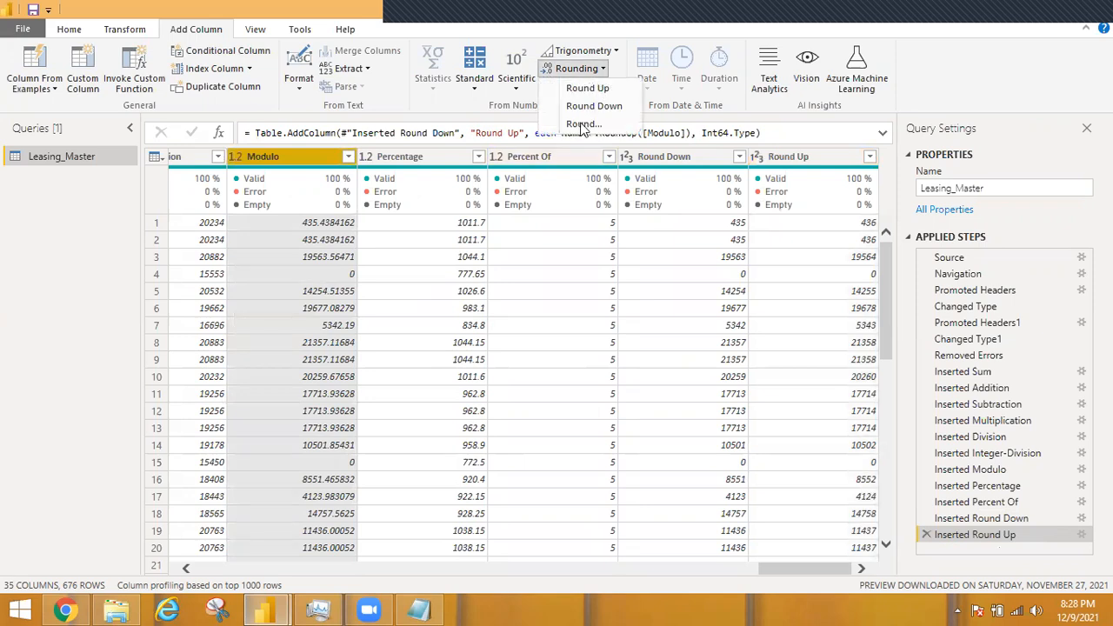
pyautogui.click(583, 125)
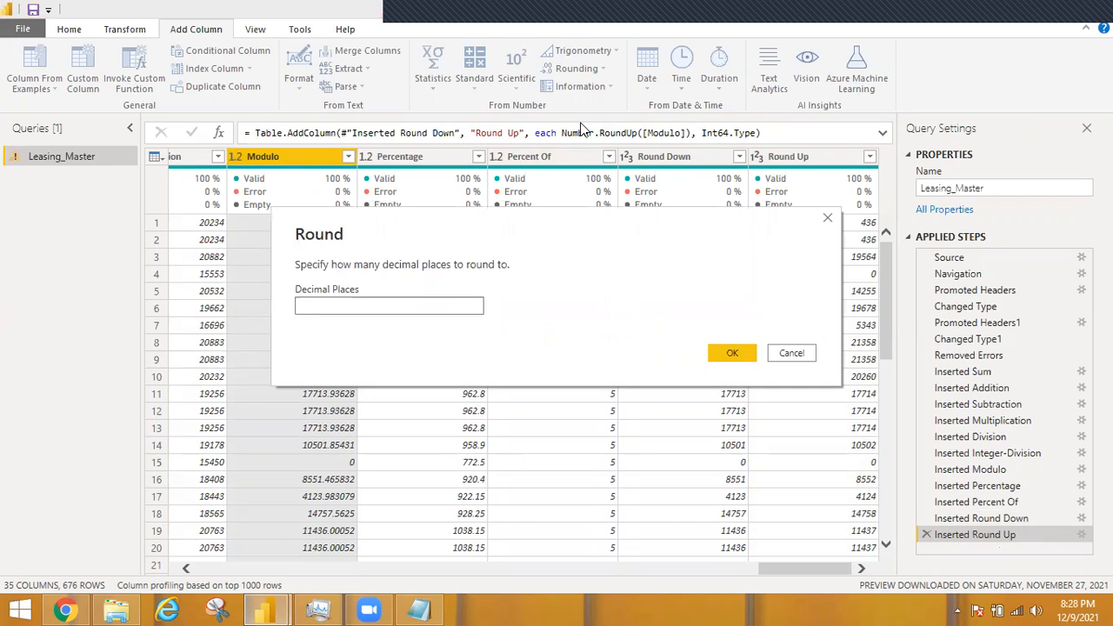
pyautogui.write('2')
pyautogui.press('Return')
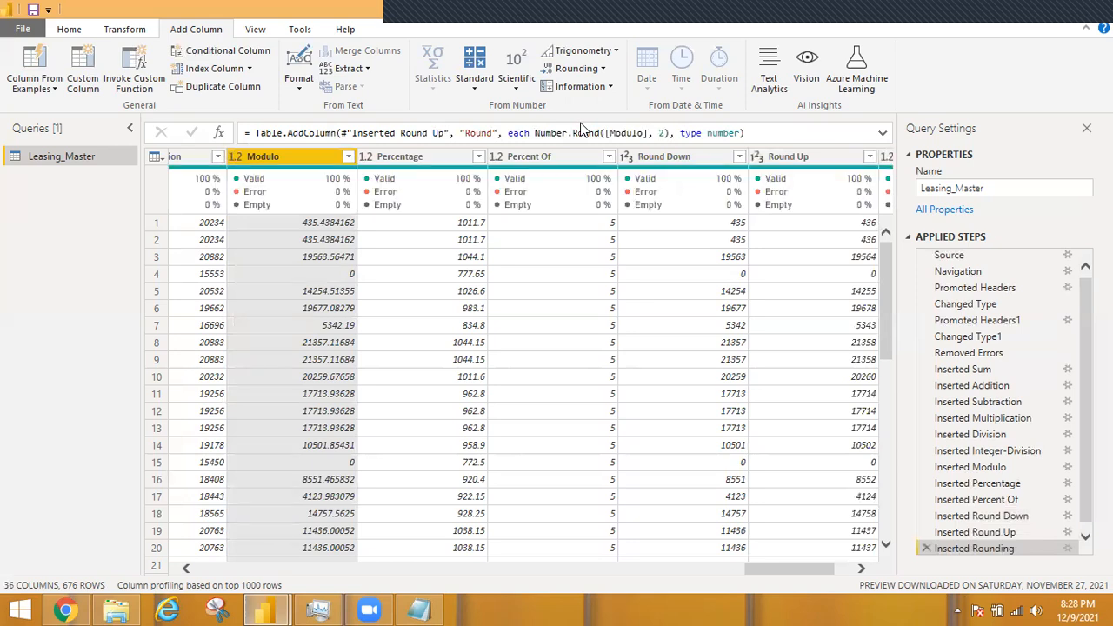
pyautogui.click(857, 569)
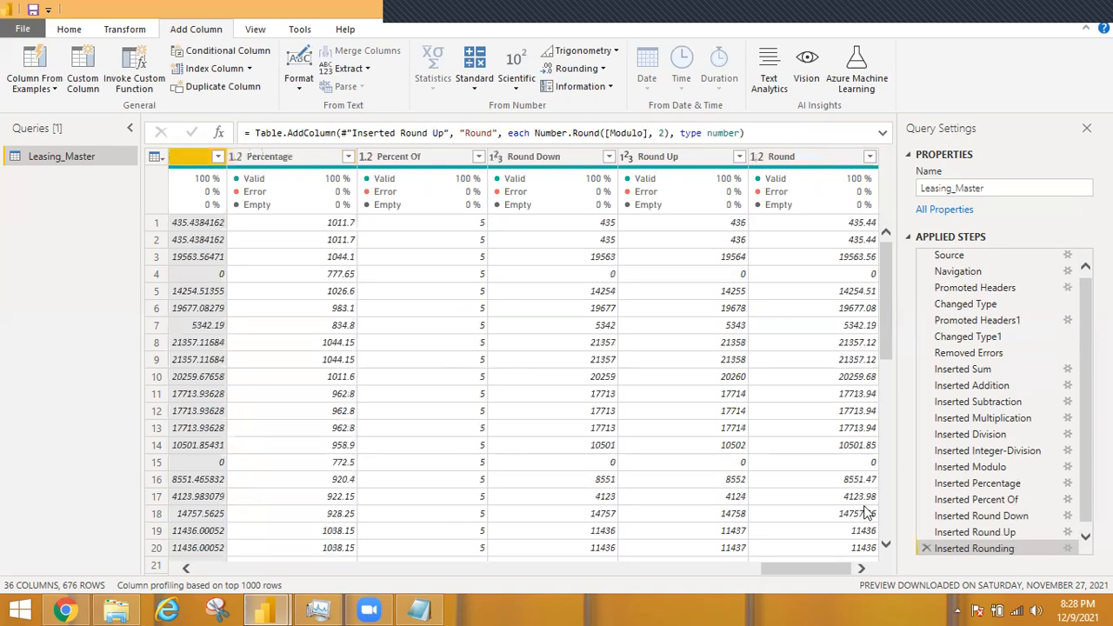
pyautogui.moveTo(820, 569); pyautogui.dragTo(801, 567)
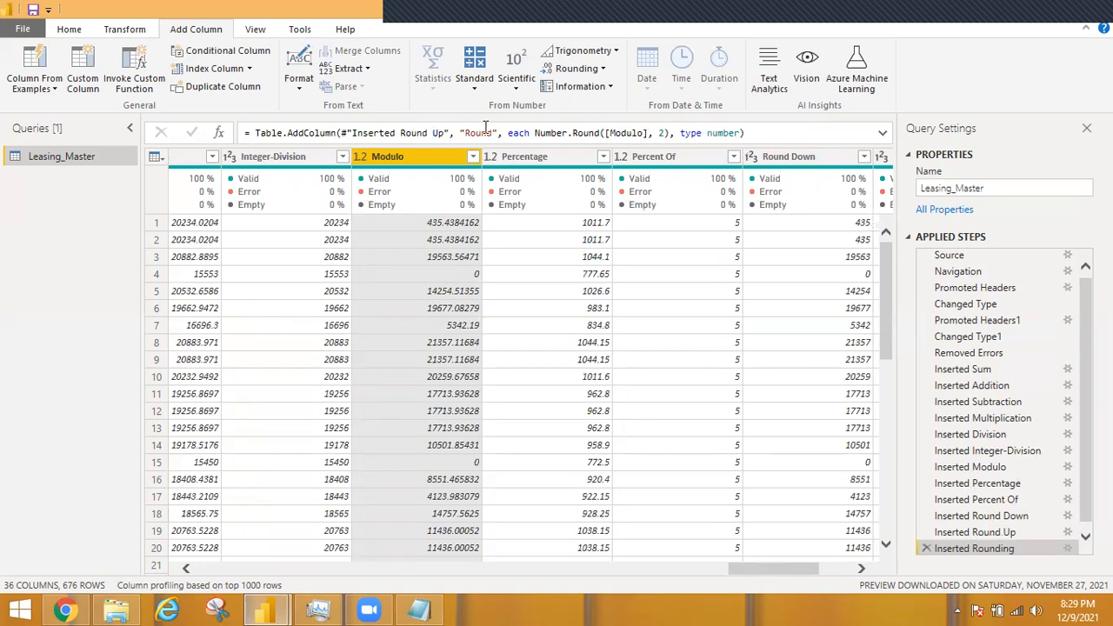
pyautogui.click(841, 571)
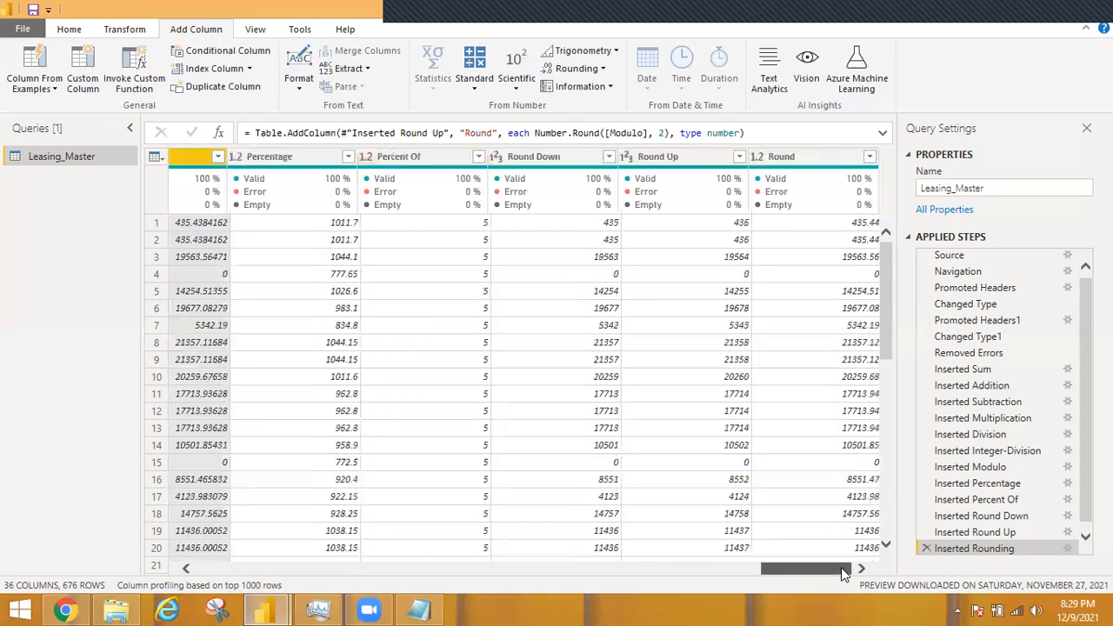
# Add Is Even and Is Odd information columns based on the Round Up column.
pyautogui.click(675, 159)
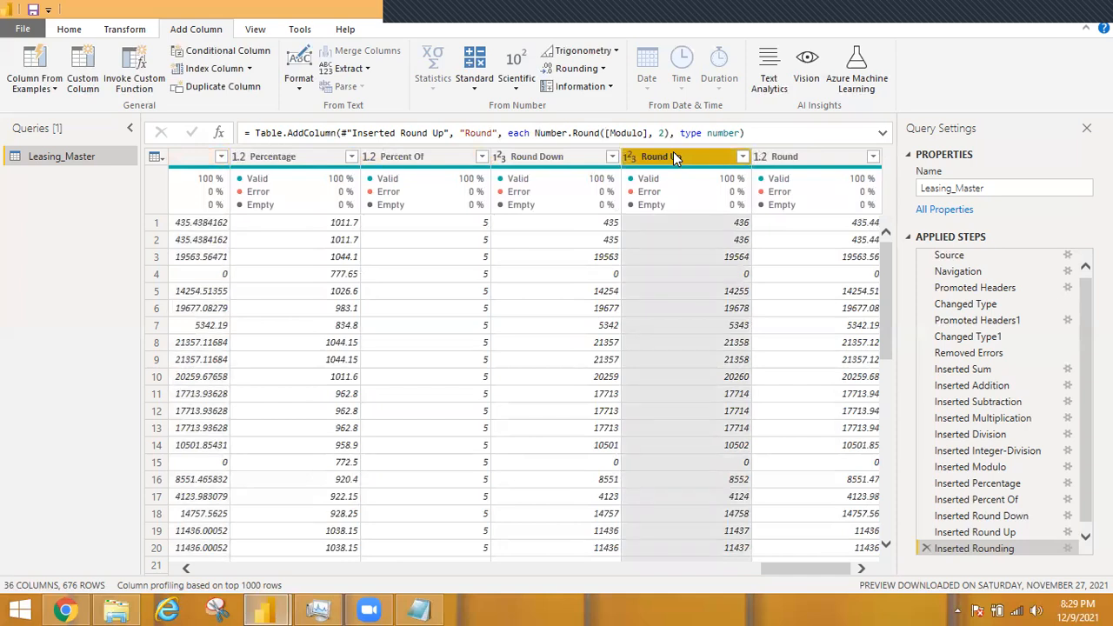
pyautogui.click(612, 89)
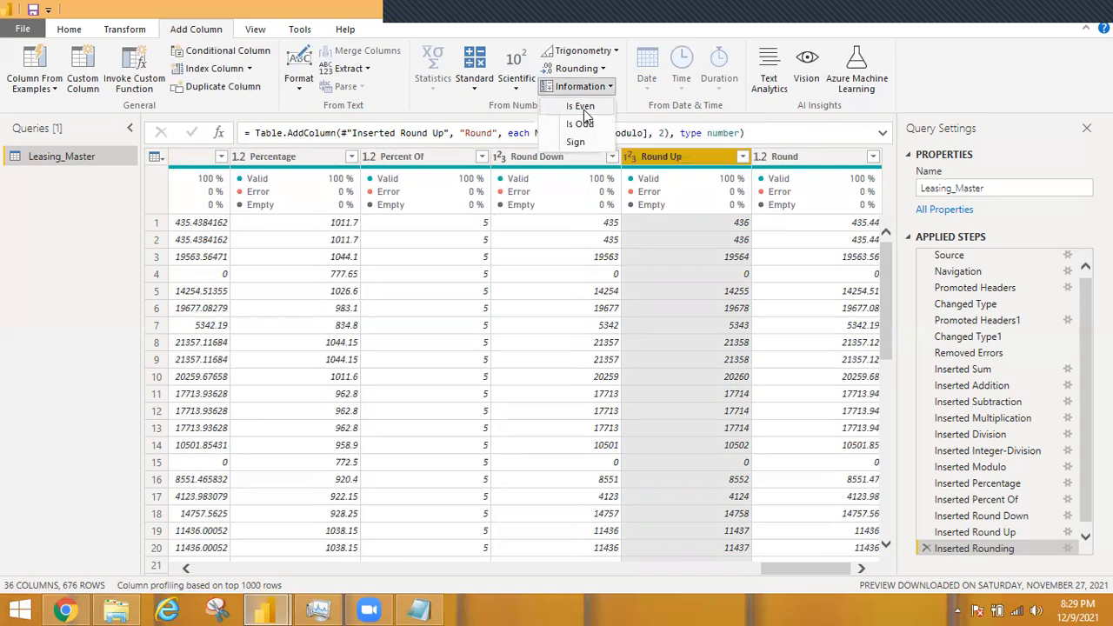
pyautogui.click(583, 108)
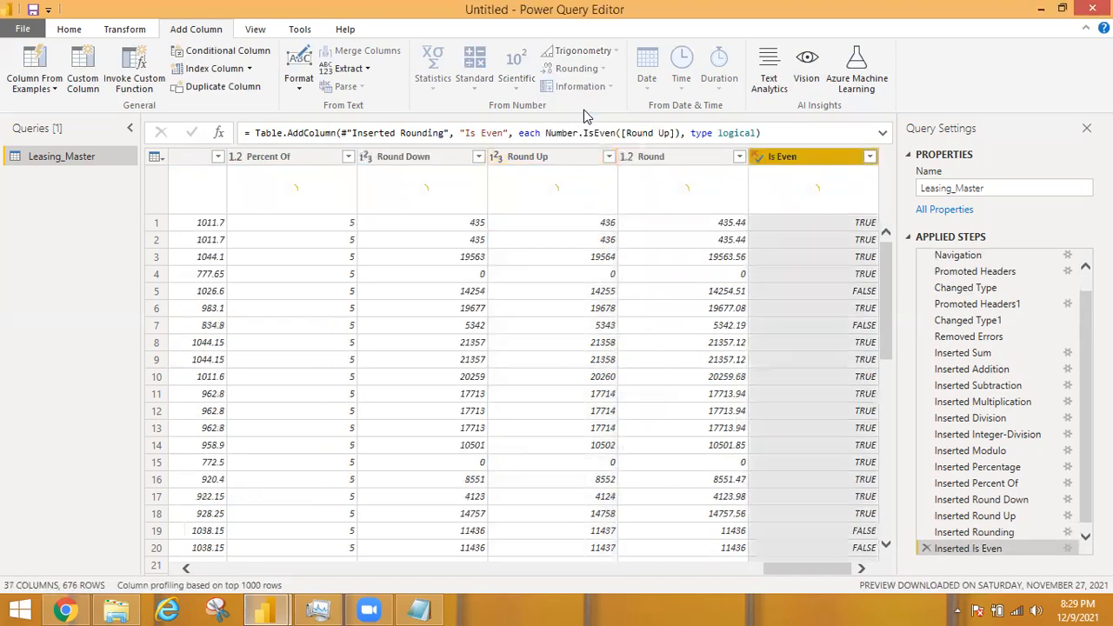
pyautogui.click(755, 156)
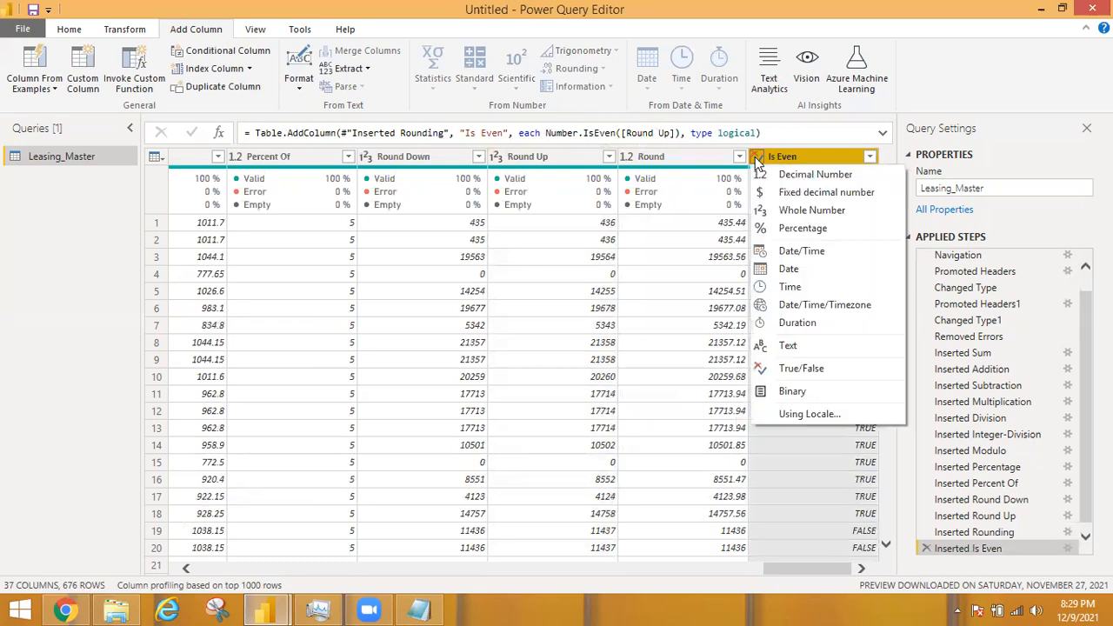
pyautogui.click(811, 128)
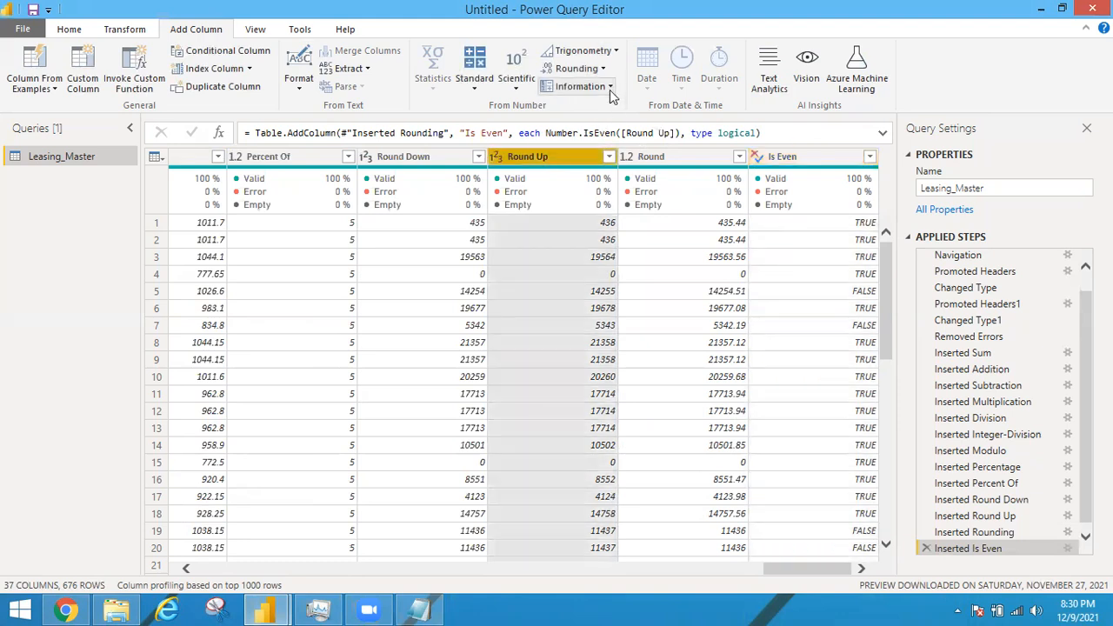
pyautogui.click(610, 90)
pyautogui.click(589, 127)
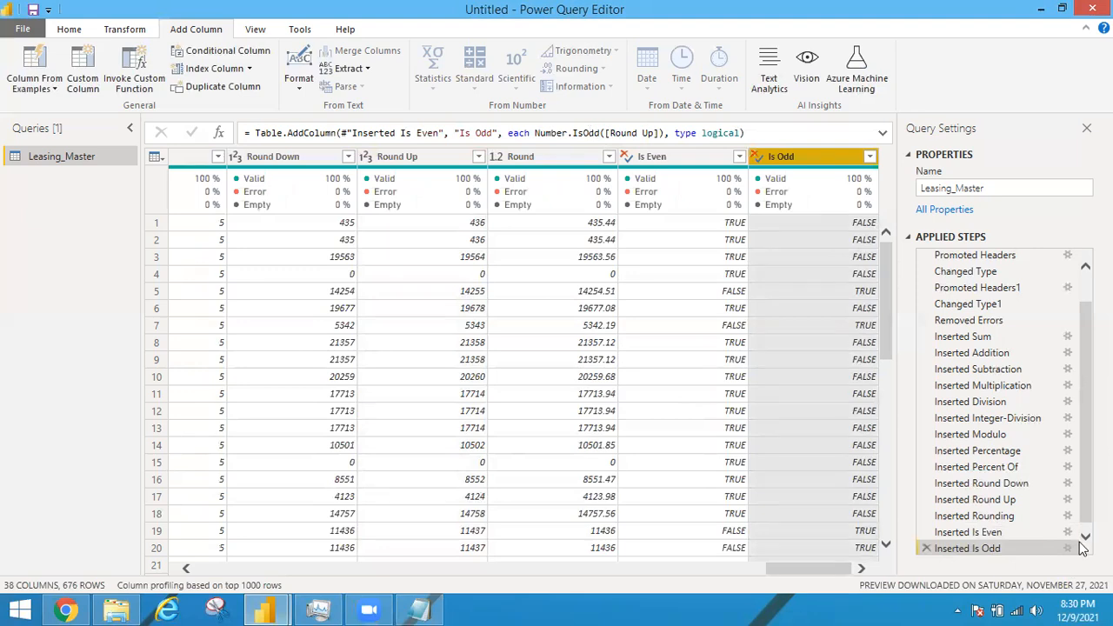
# Remove the Inserted Is Odd and Inserted Is Even steps from the query.
pyautogui.scroll(-1, 929, 544)
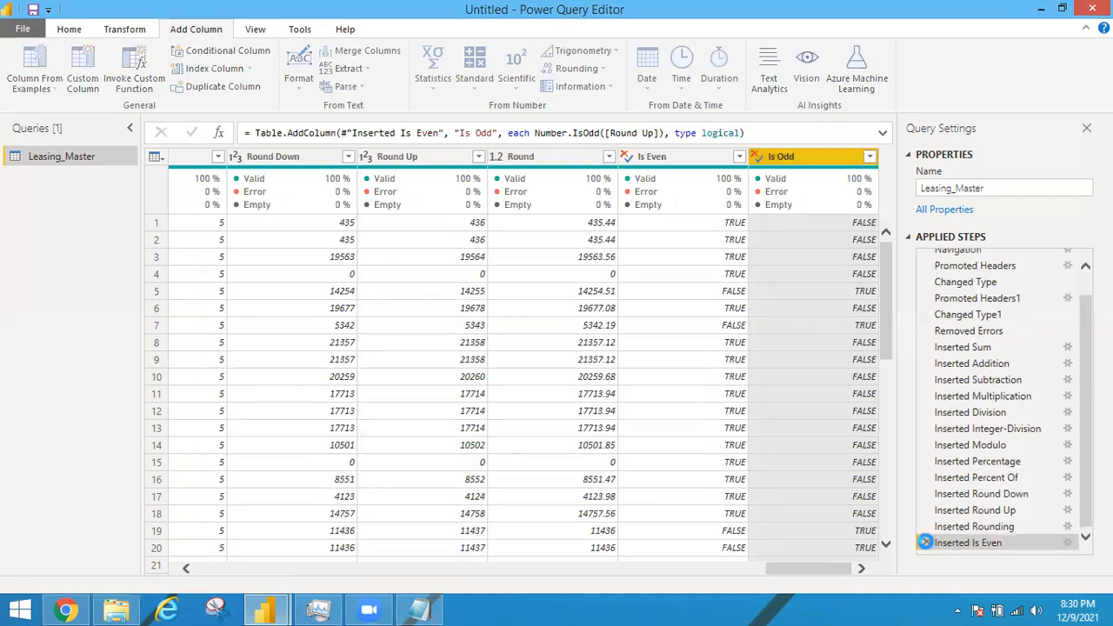
pyautogui.click(927, 544)
pyautogui.click(927, 543)
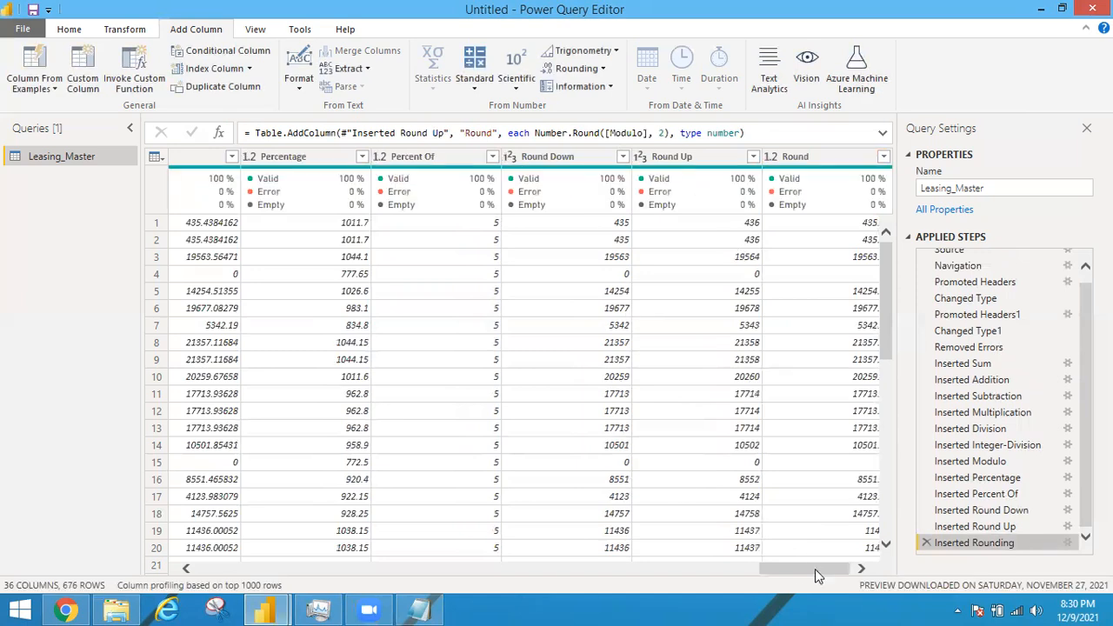
# Go back to the Maintainance Cost 1 column and inspect its distinct values without filtering it.
pyautogui.hscroll(-3, 779, 571)
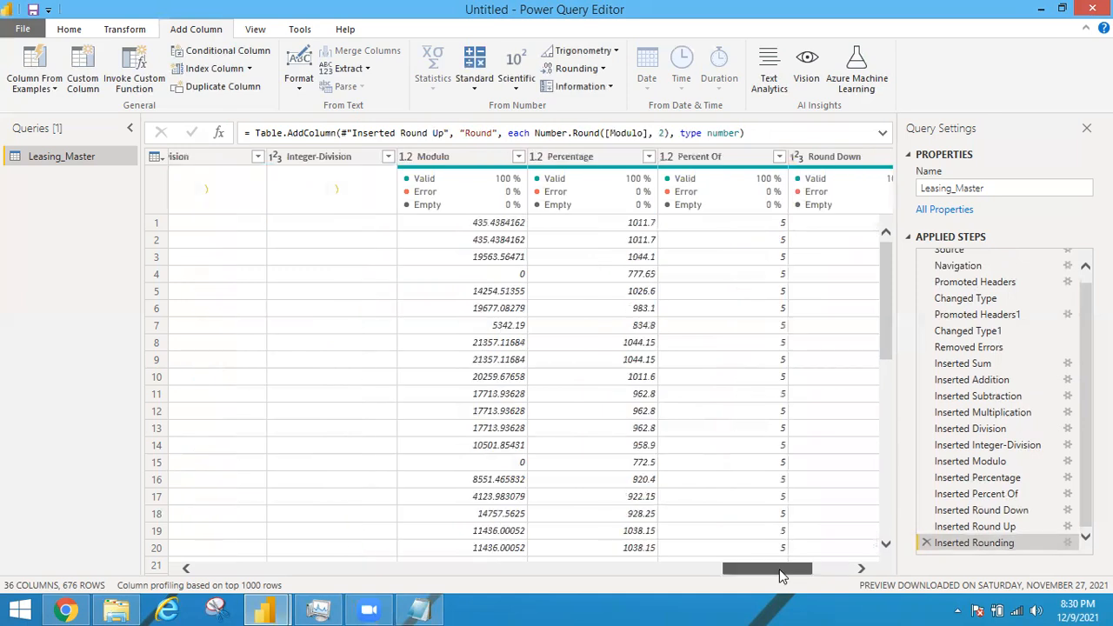
pyautogui.moveTo(779, 574); pyautogui.dragTo(683, 571)
pyautogui.moveTo(683, 571); pyautogui.dragTo(617, 554)
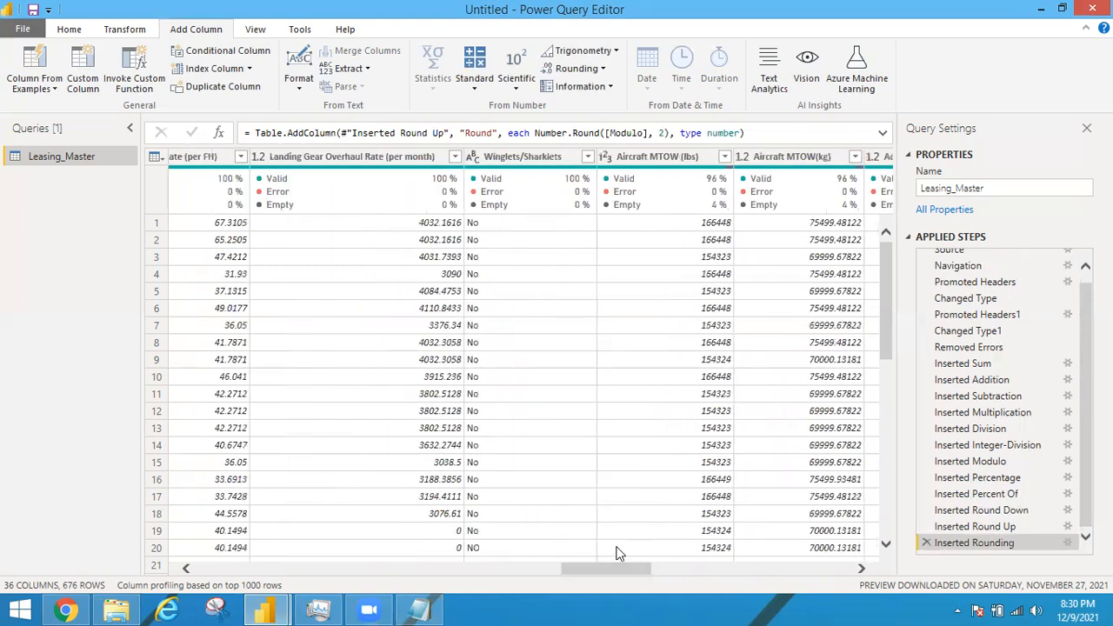
pyautogui.moveTo(619, 566); pyautogui.dragTo(434, 533)
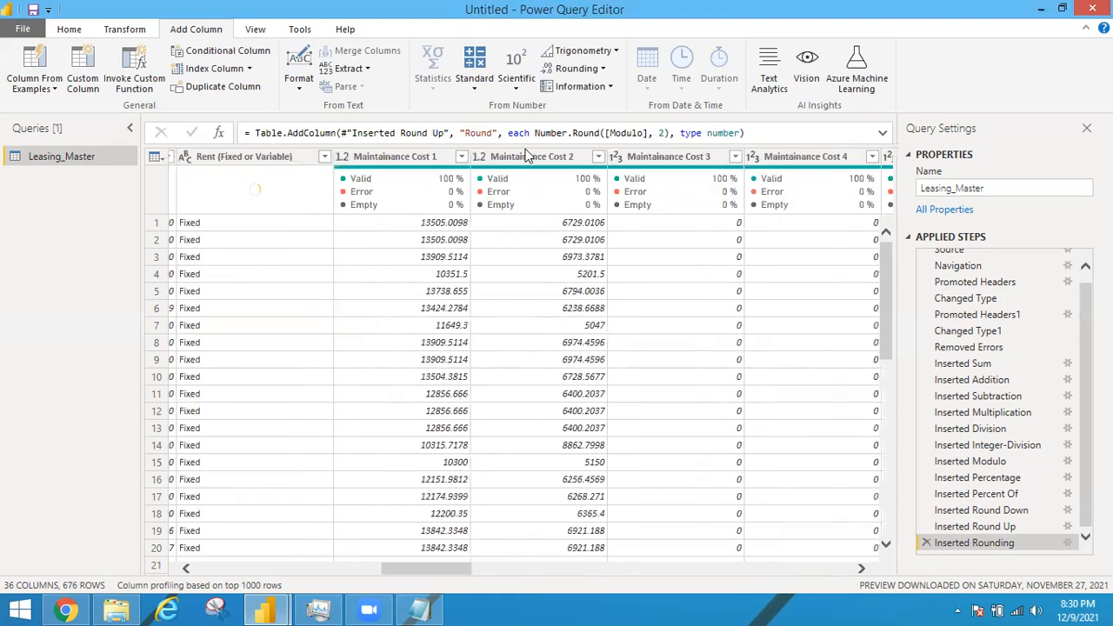
pyautogui.click(462, 158)
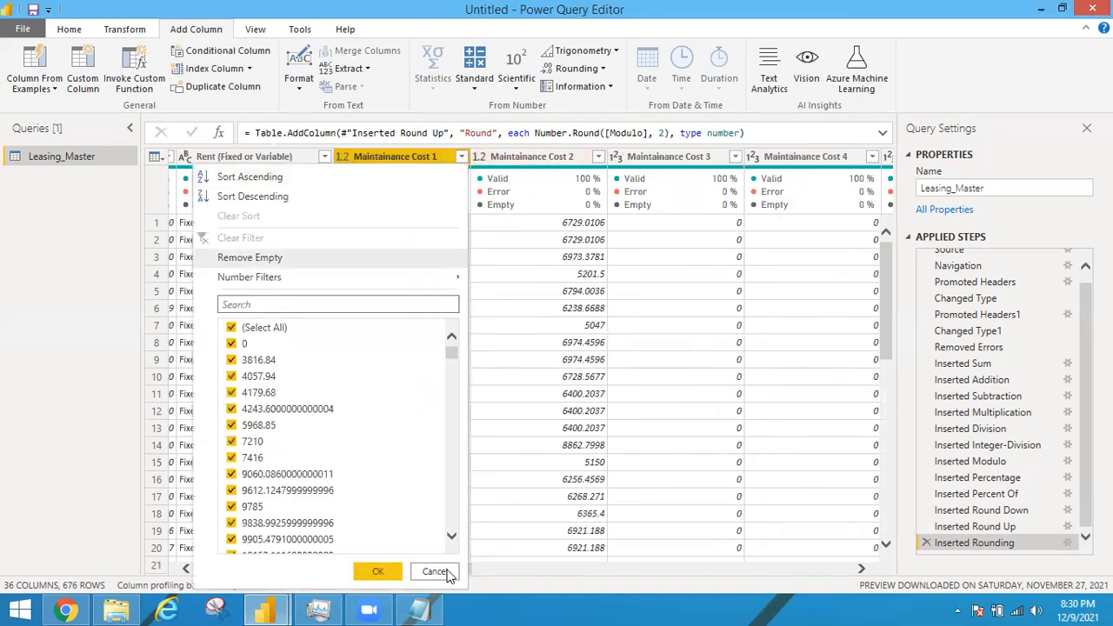
pyautogui.click(446, 576)
# Look through the columns from the aircraft details to the maintenance costs, engine rates and Aircraft MTOW.
pyautogui.moveTo(377, 566); pyautogui.dragTo(296, 553)
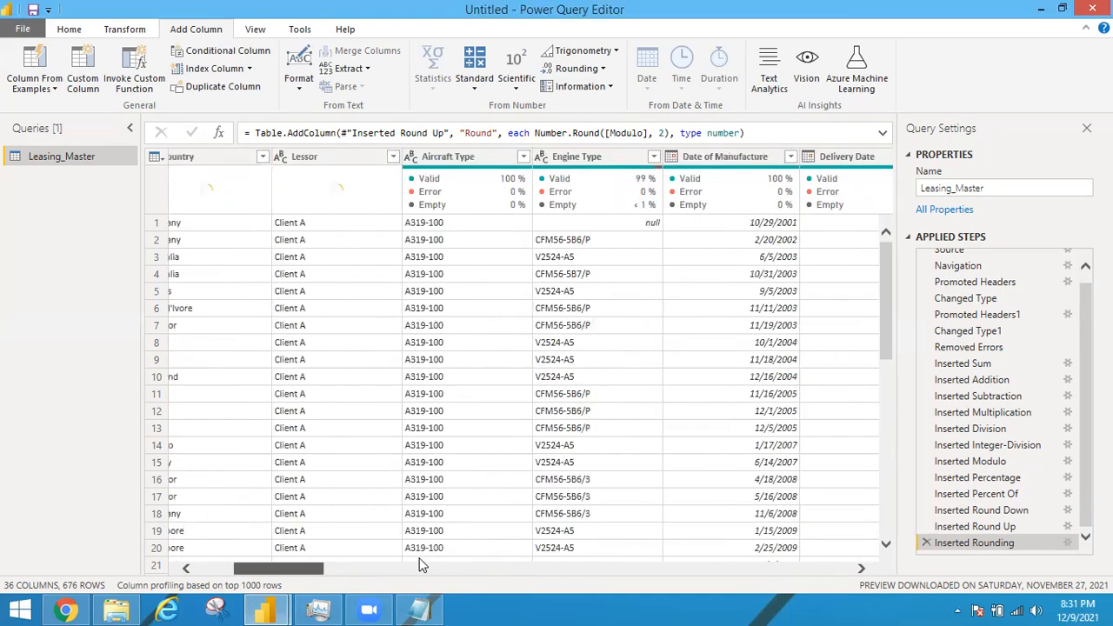
pyautogui.click(420, 567)
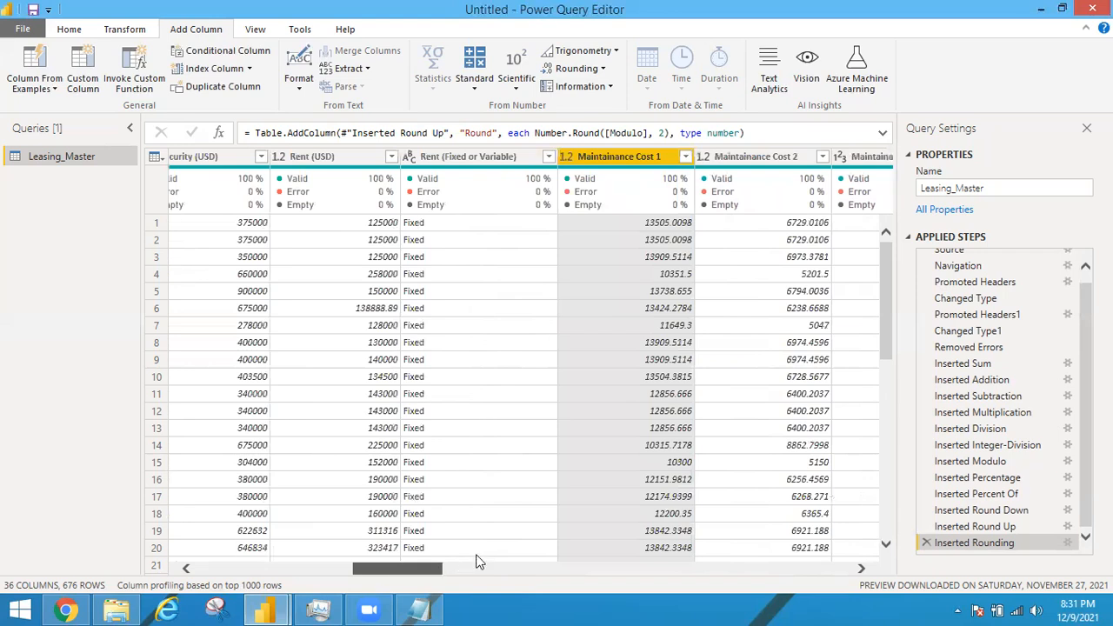
pyautogui.click(491, 567)
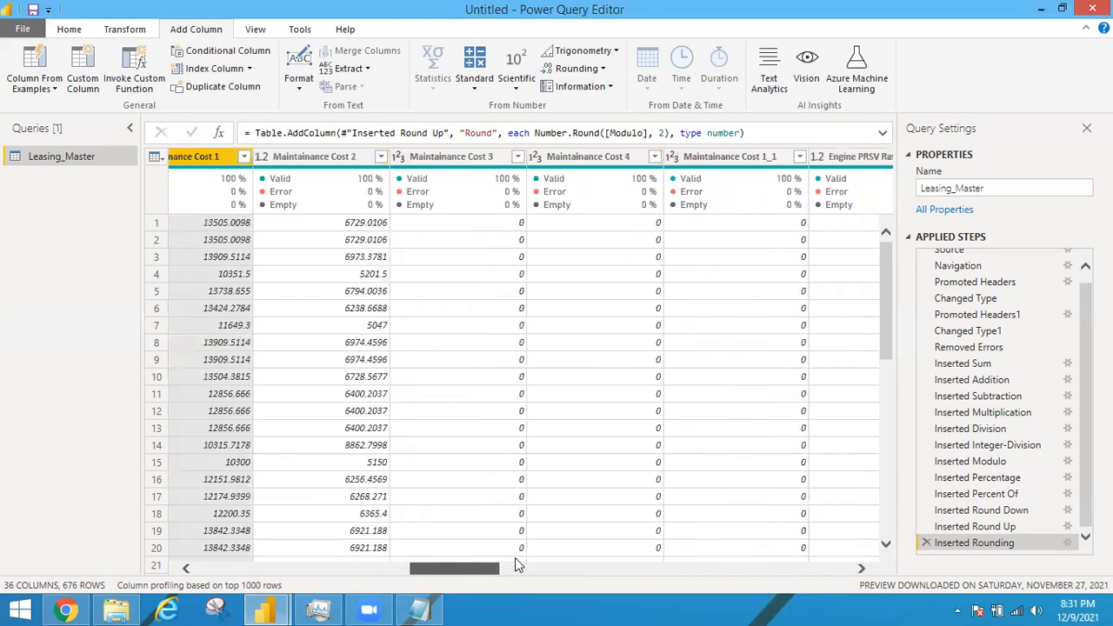
pyautogui.click(522, 567)
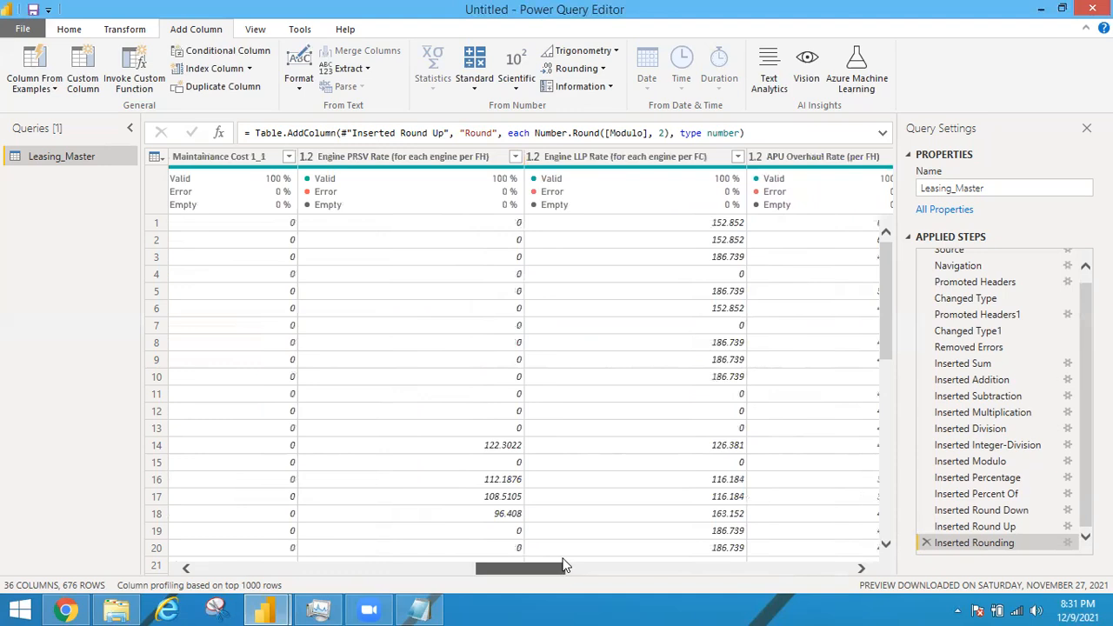
pyautogui.click(576, 567)
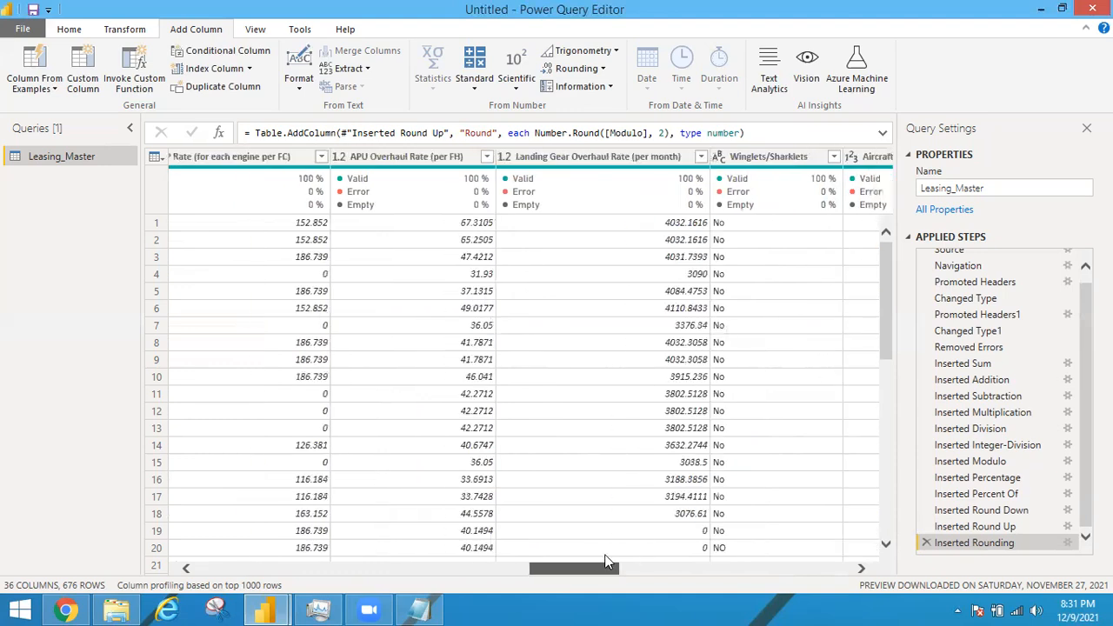
pyautogui.click(626, 563)
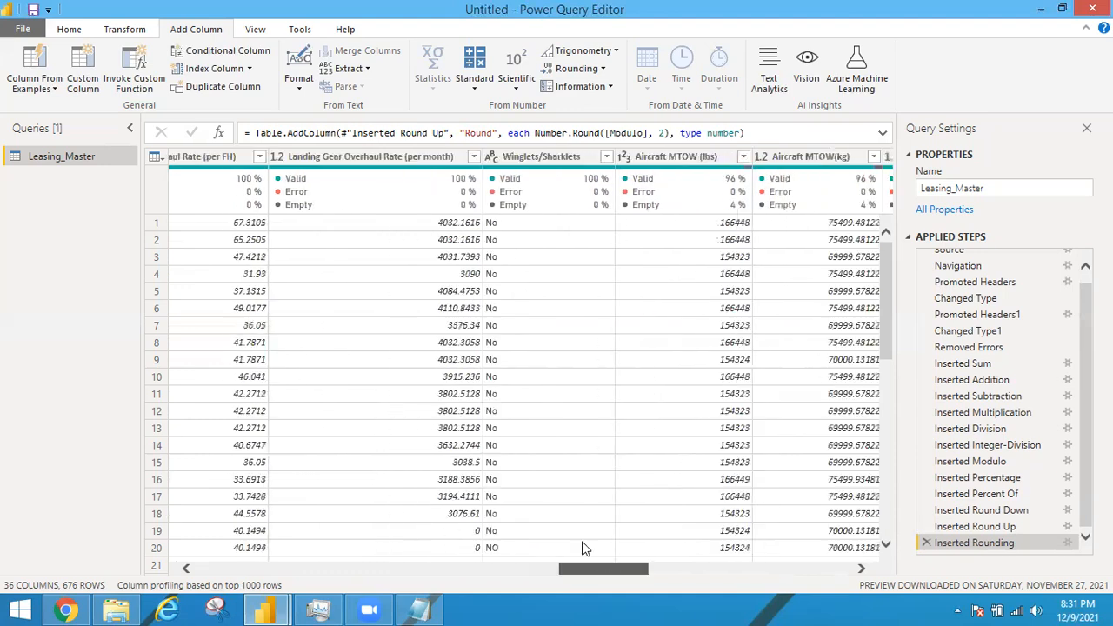
pyautogui.hscroll(-3, 574, 545)
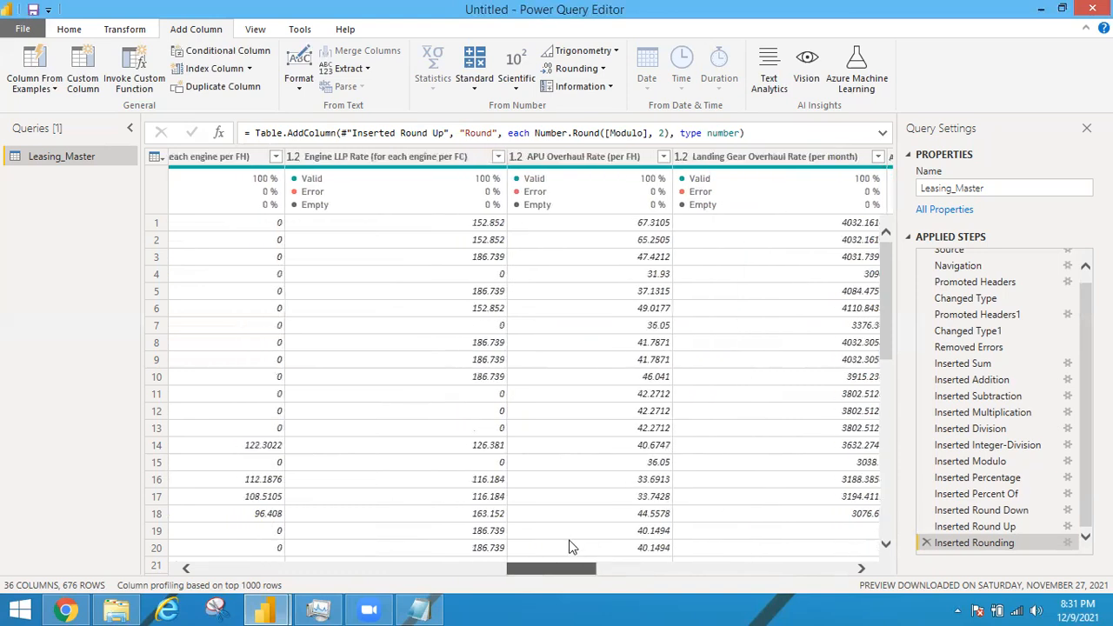
pyautogui.hscroll(-1, 569, 546)
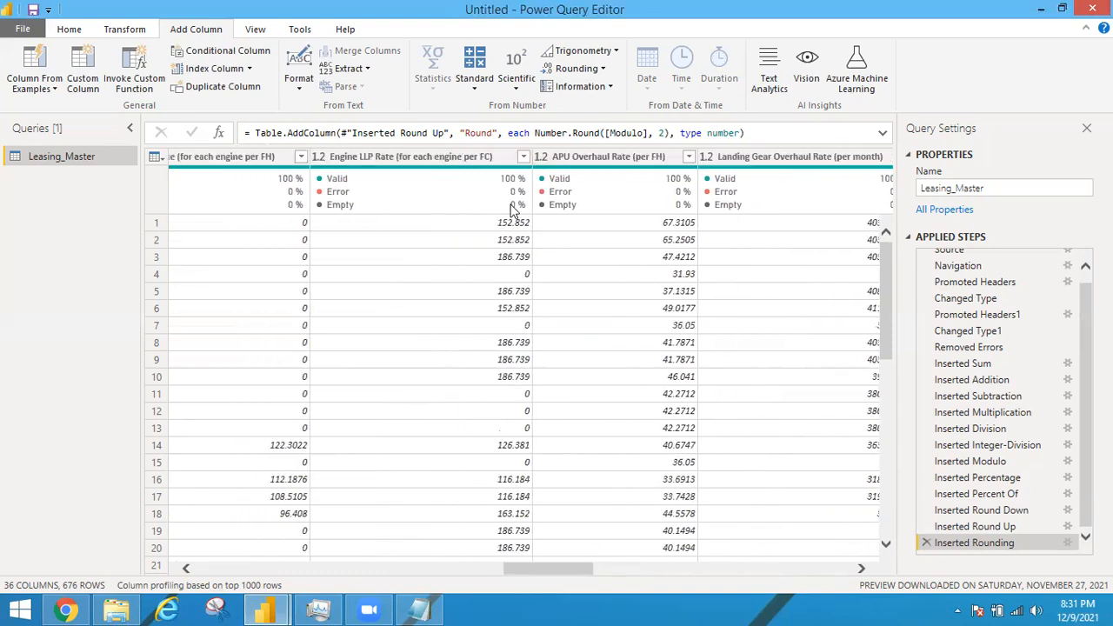
# Add a Sign column based on Engine LLP Rate (for each engine per FC) and inspect its distinct values without filtering.
pyautogui.click(522, 156)
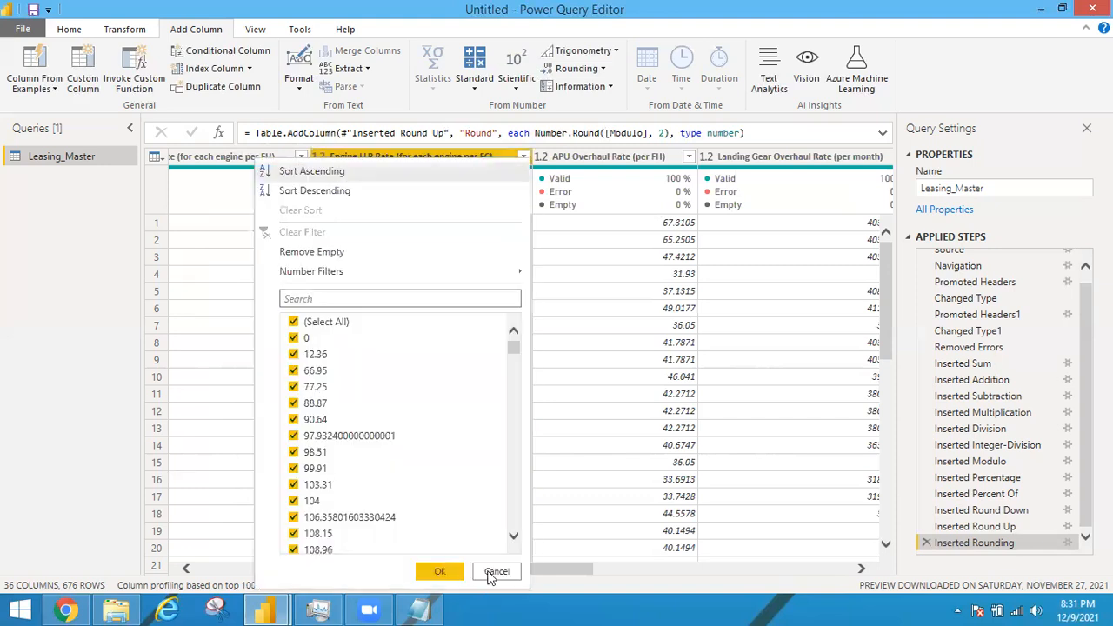
pyautogui.click(433, 146)
pyautogui.click(609, 90)
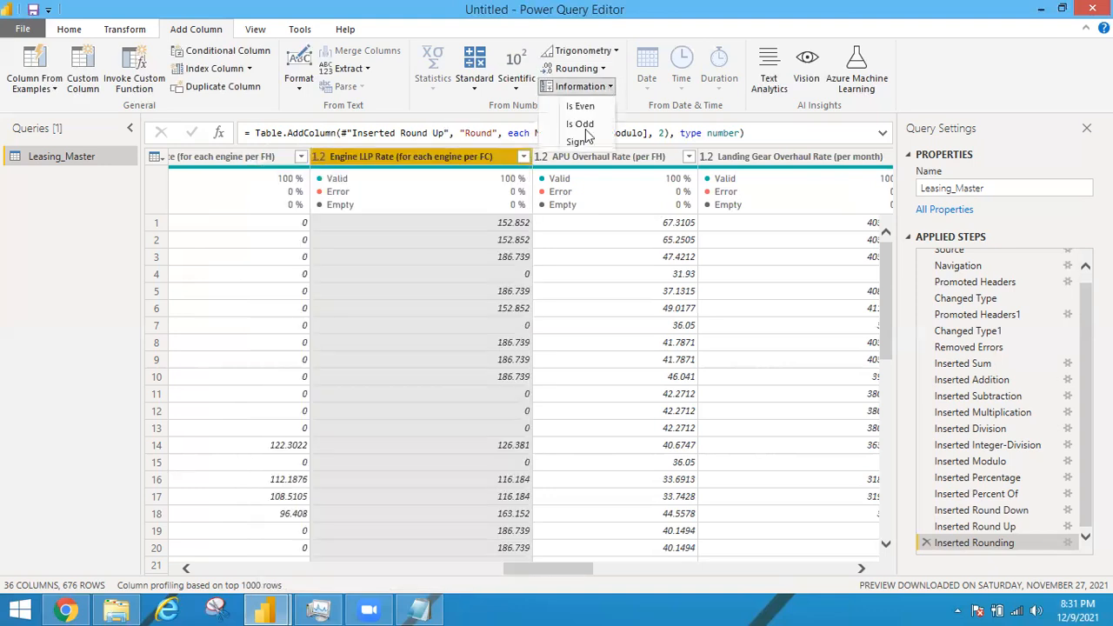
pyautogui.click(576, 144)
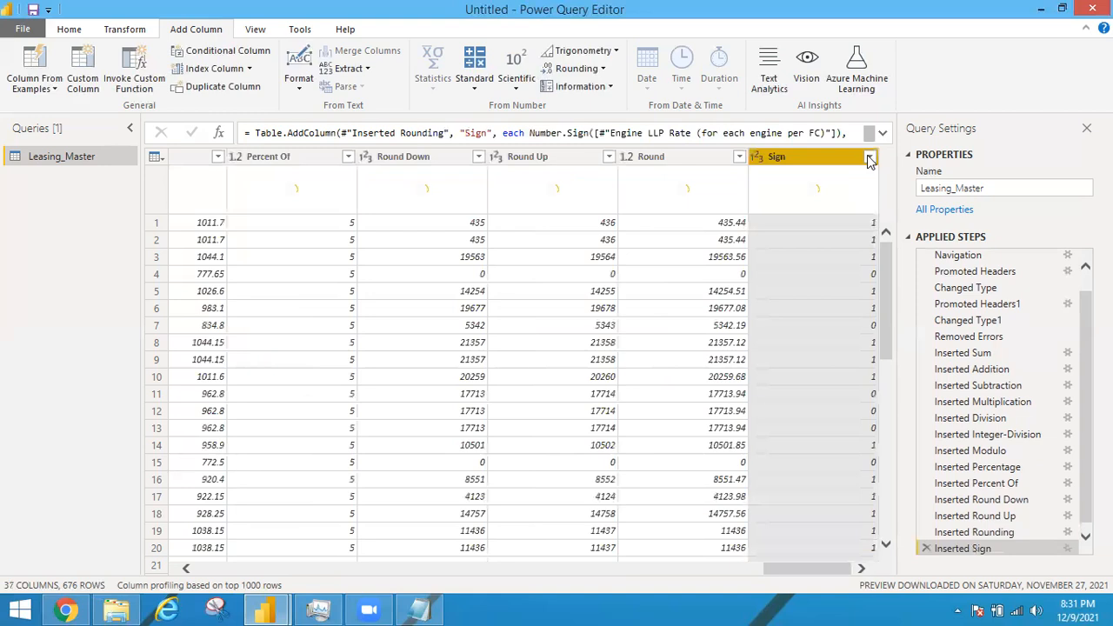
pyautogui.click(870, 159)
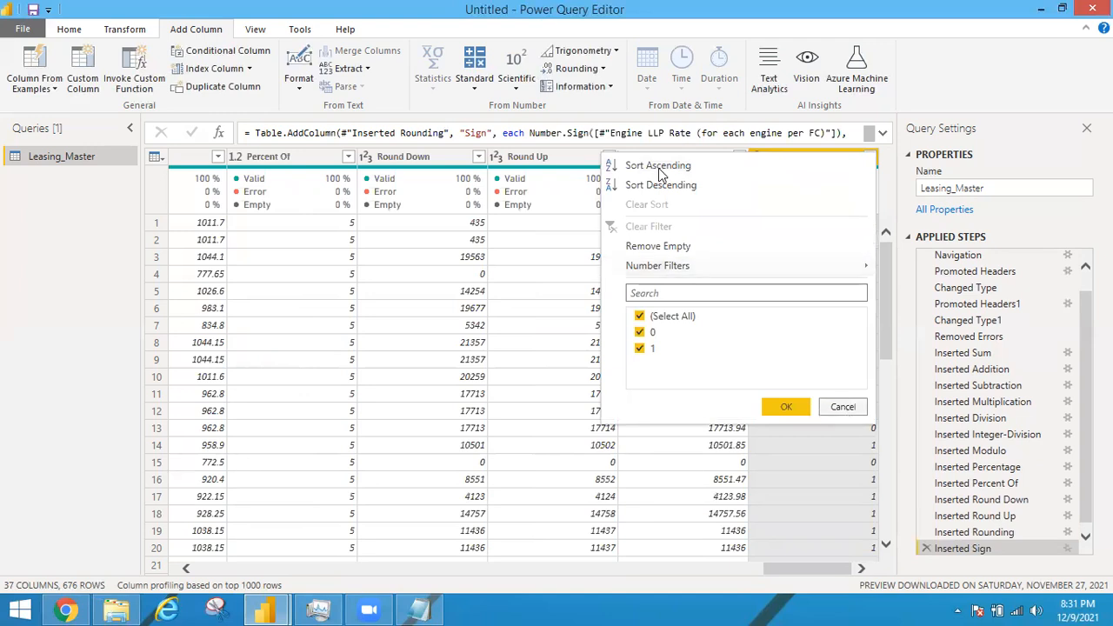
pyautogui.click(633, 91)
pyautogui.click(618, 50)
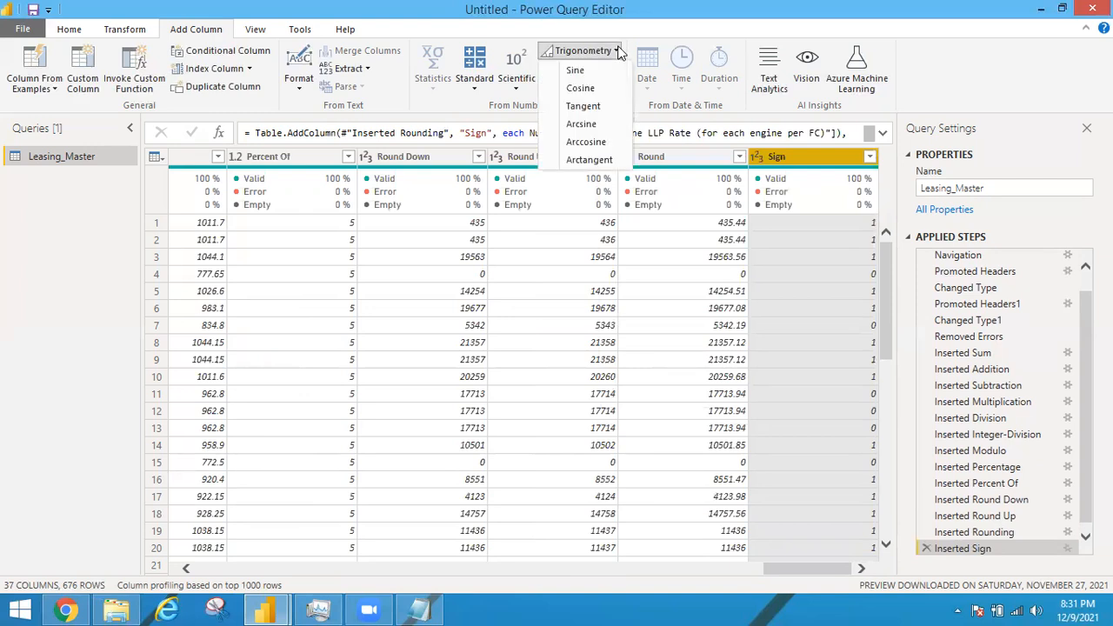
pyautogui.click(514, 93)
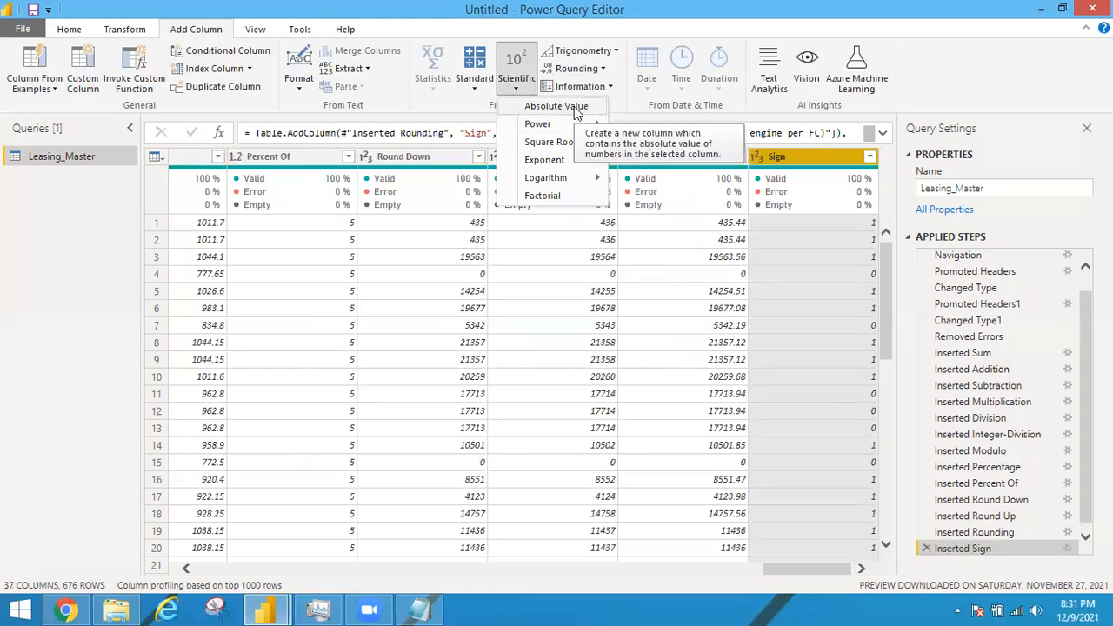
pyautogui.moveTo(585, 131)
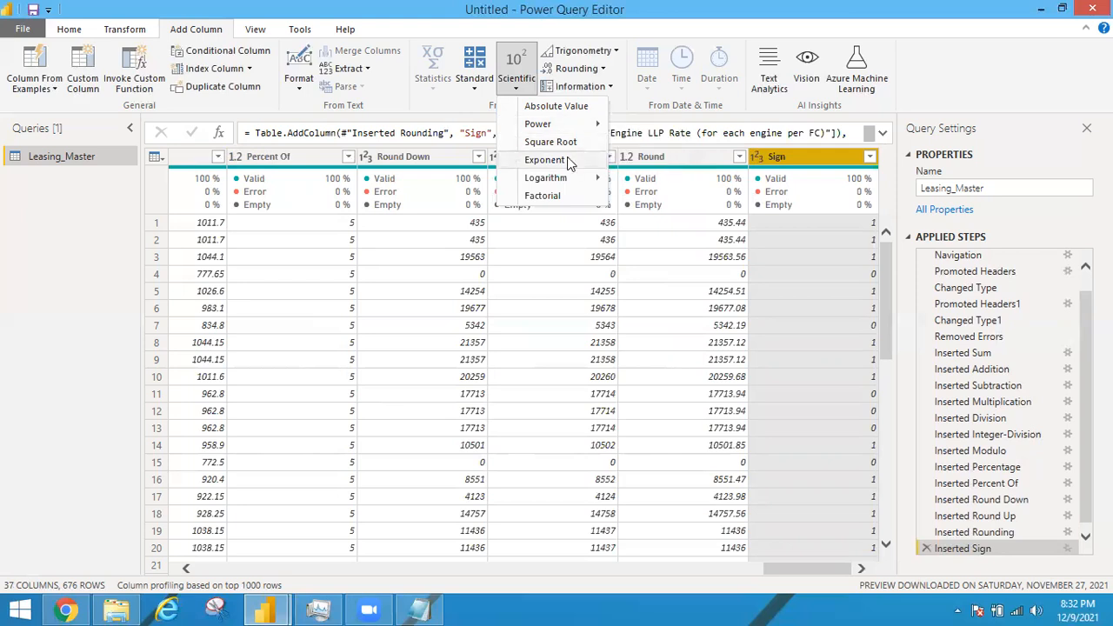
pyautogui.moveTo(570, 182)
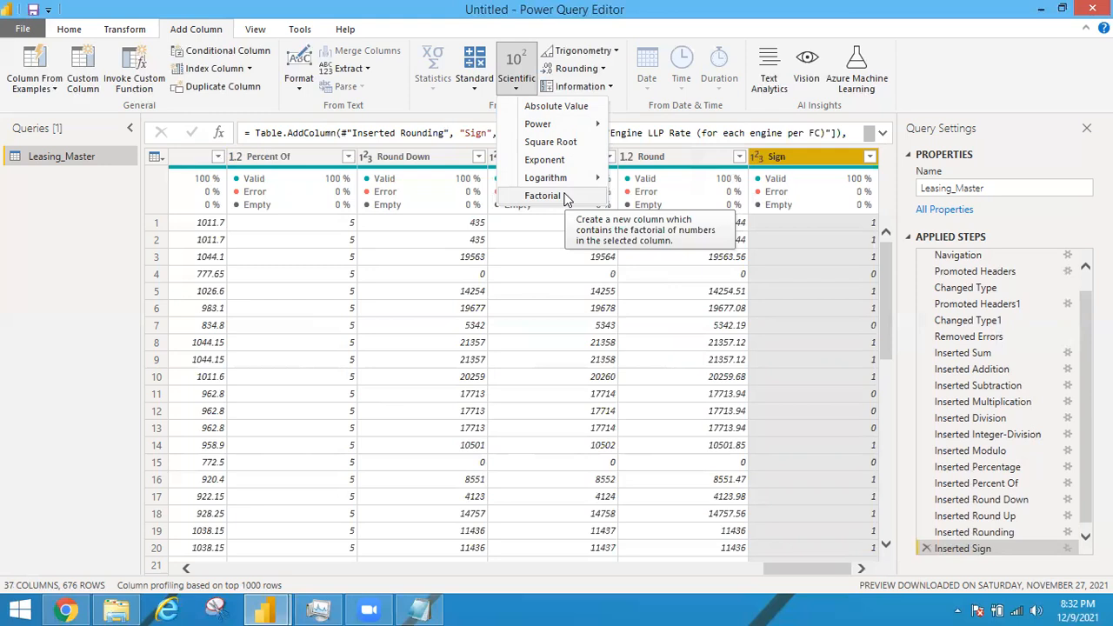
pyautogui.click(797, 573)
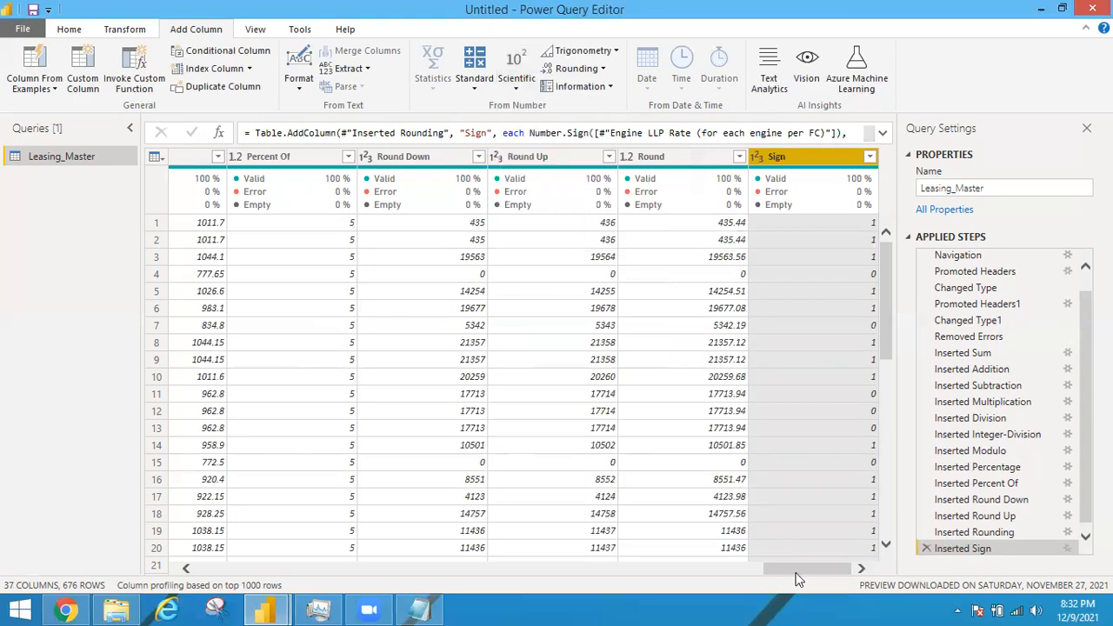
# Remove every applied step that follows Removed Errors, from Inserted Sign back through Inserted Sum.
pyautogui.moveTo(796, 574); pyautogui.dragTo(744, 571)
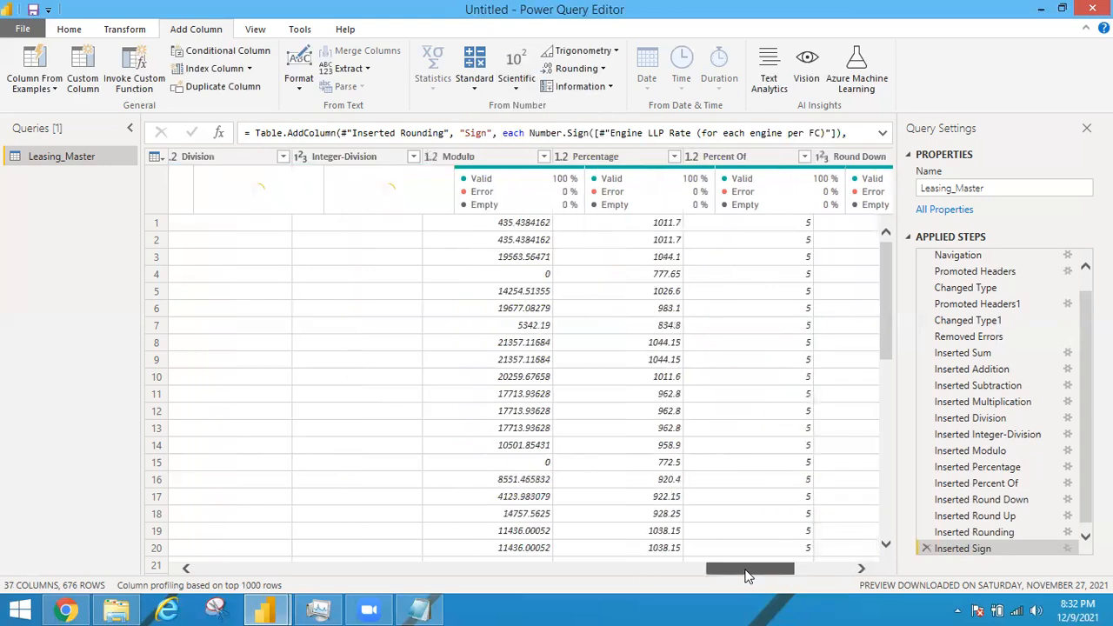
pyautogui.click(926, 546)
pyautogui.click(926, 530)
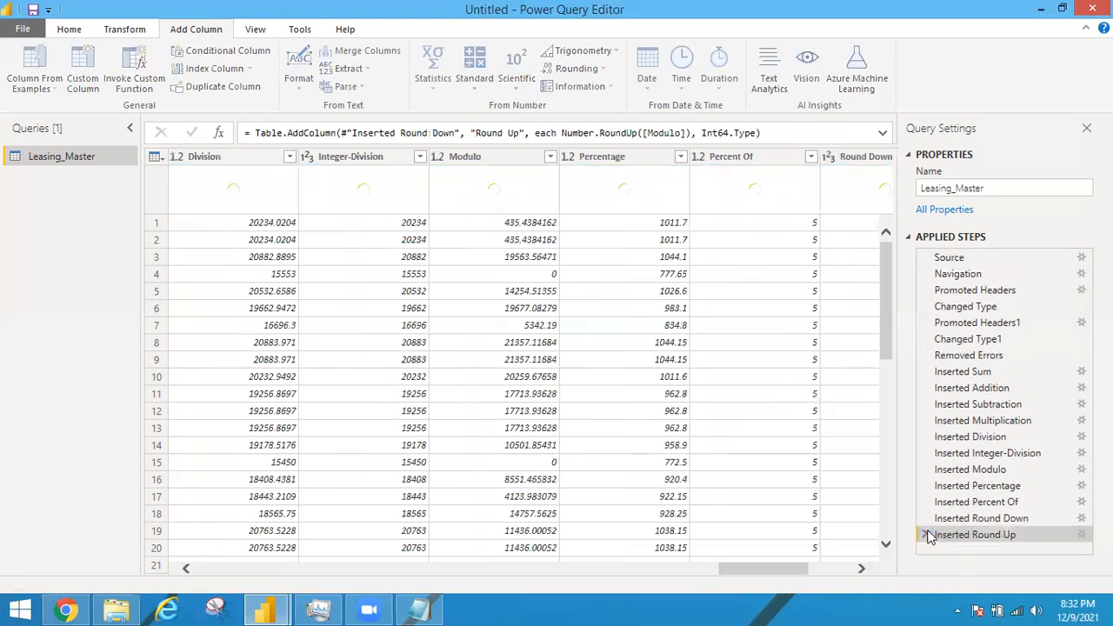
pyautogui.click(926, 532)
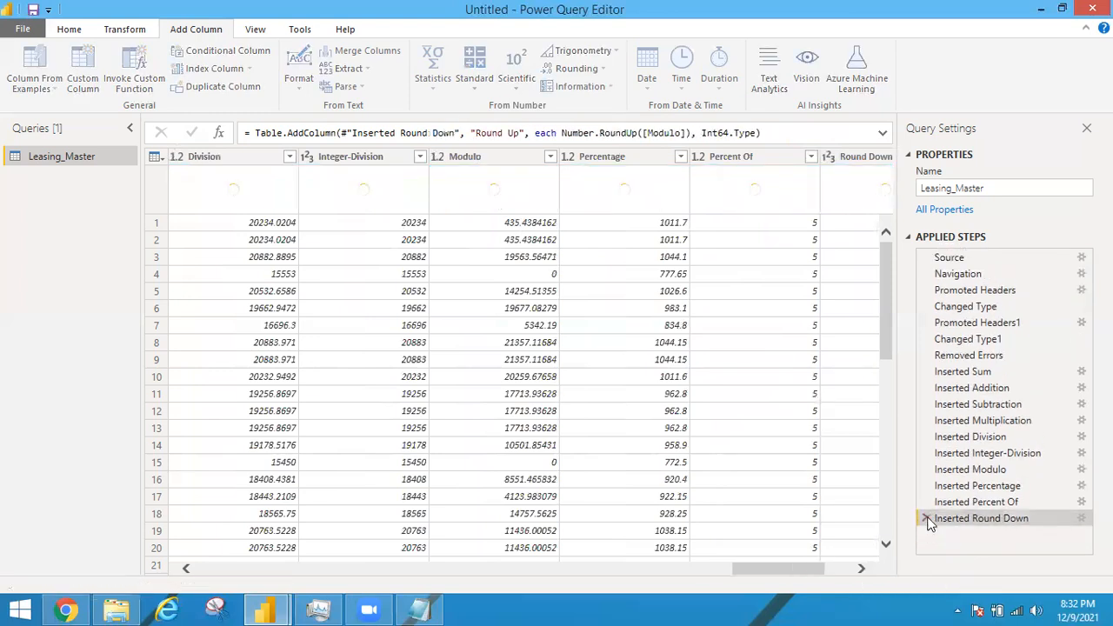
pyautogui.click(926, 517)
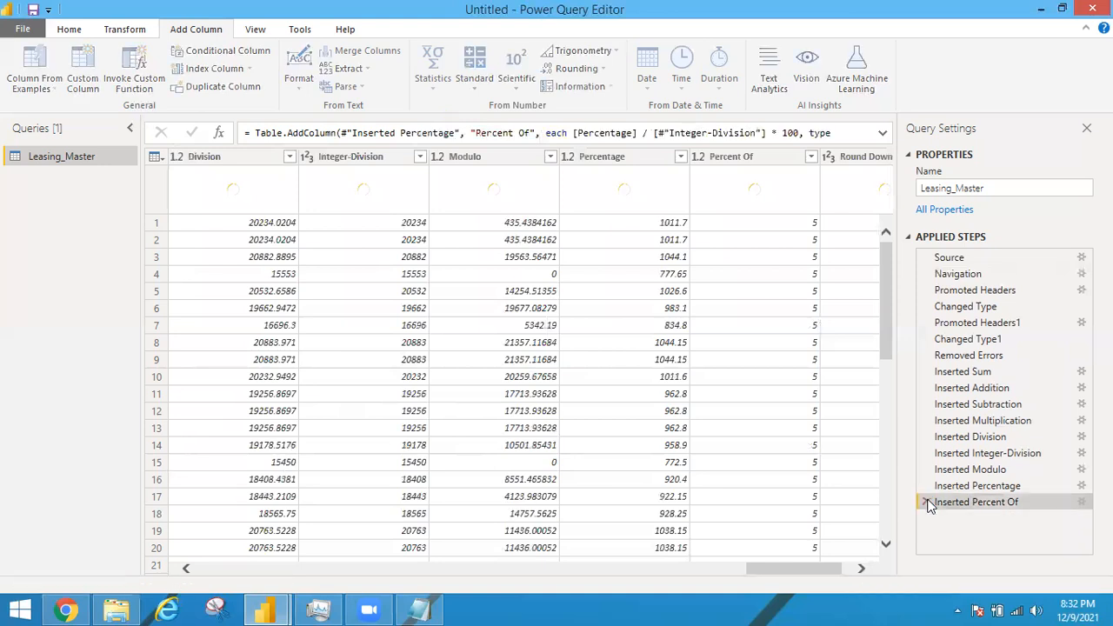
pyautogui.click(926, 501)
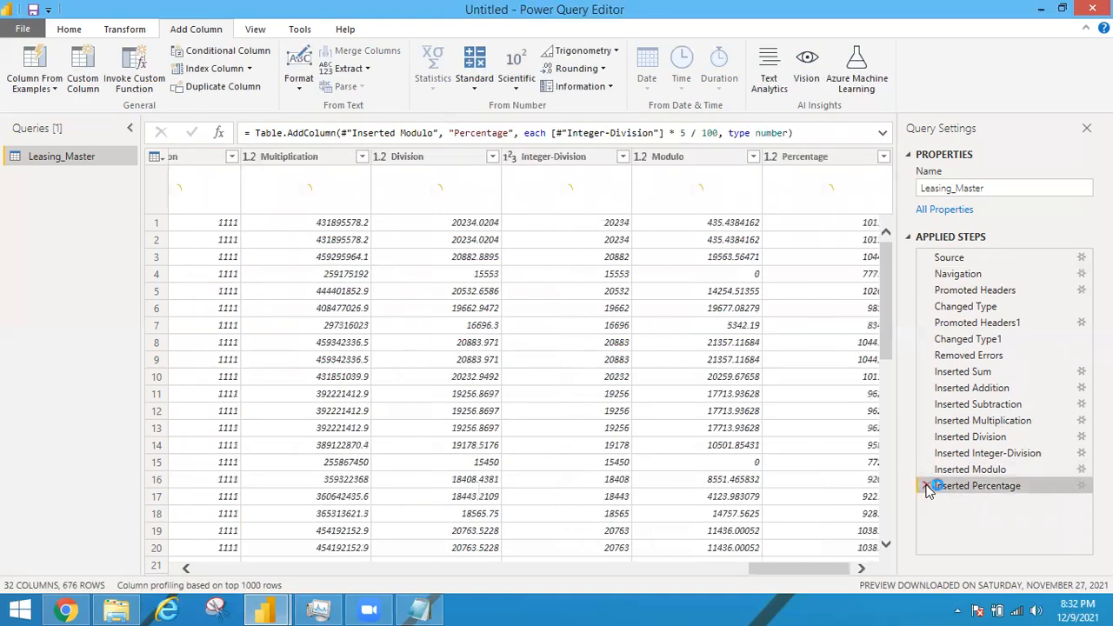
pyautogui.click(926, 485)
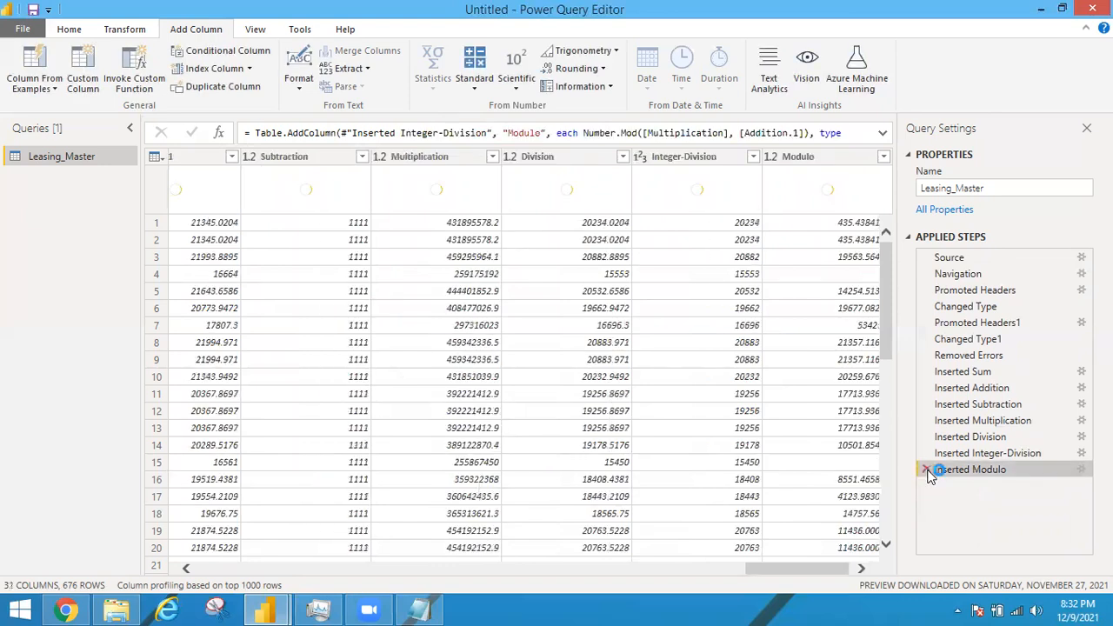
pyautogui.click(926, 468)
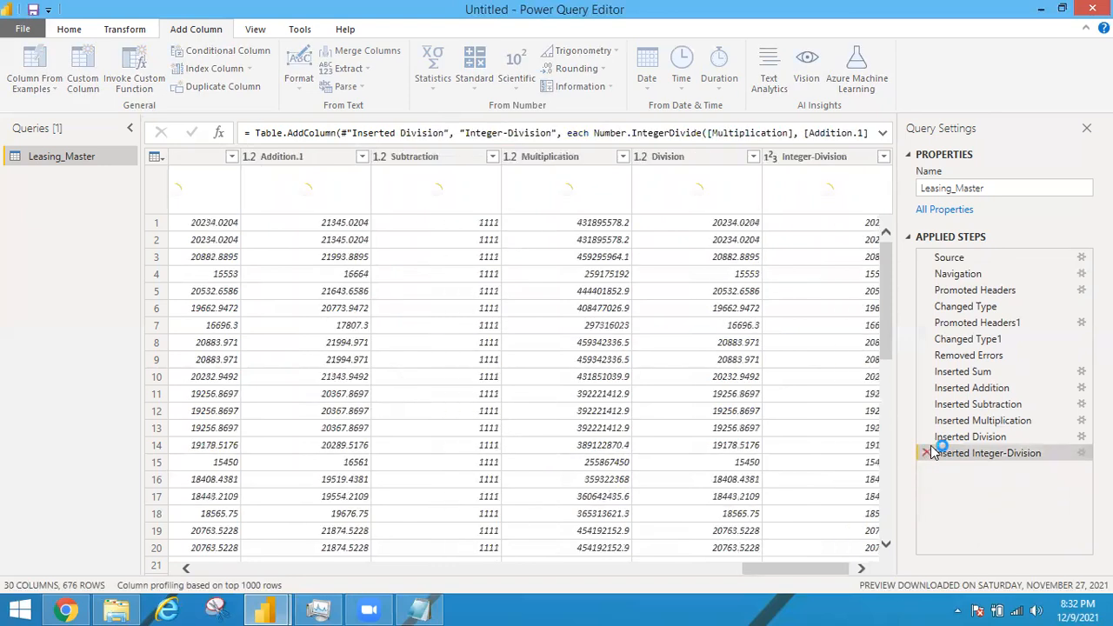
pyautogui.click(927, 447)
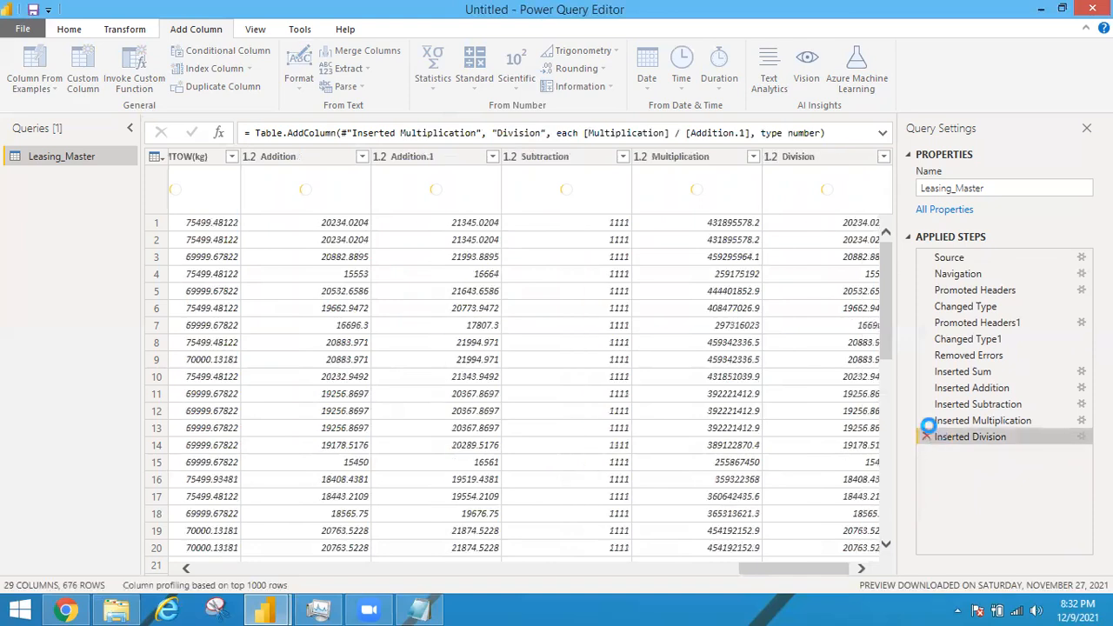
pyautogui.click(927, 437)
pyautogui.click(926, 421)
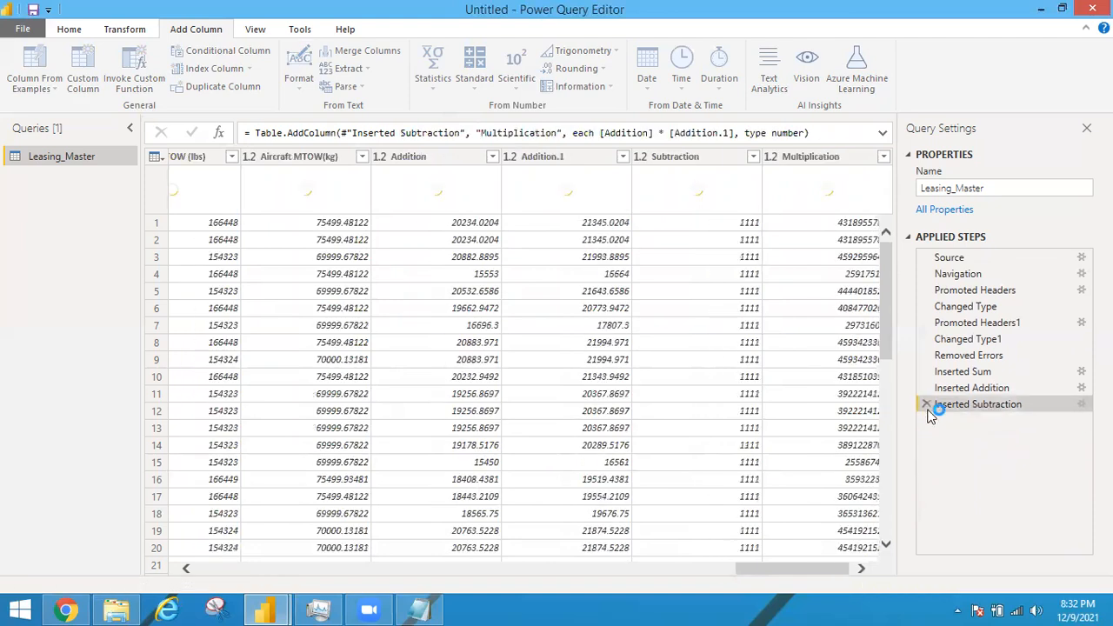
pyautogui.click(927, 405)
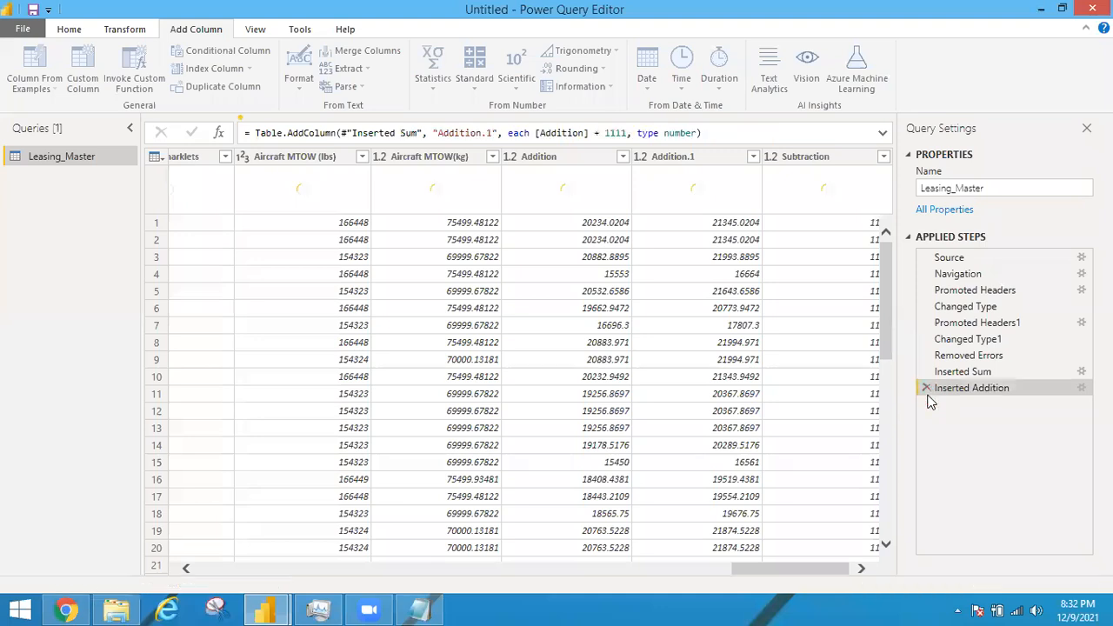
pyautogui.click(927, 383)
pyautogui.click(927, 373)
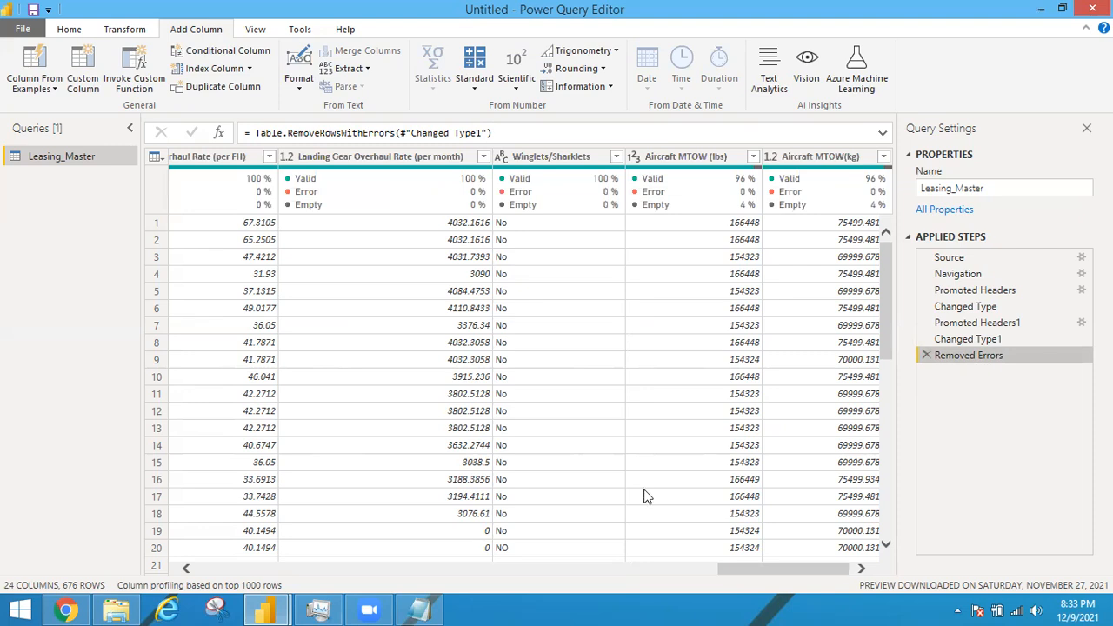
pyautogui.click(562, 359)
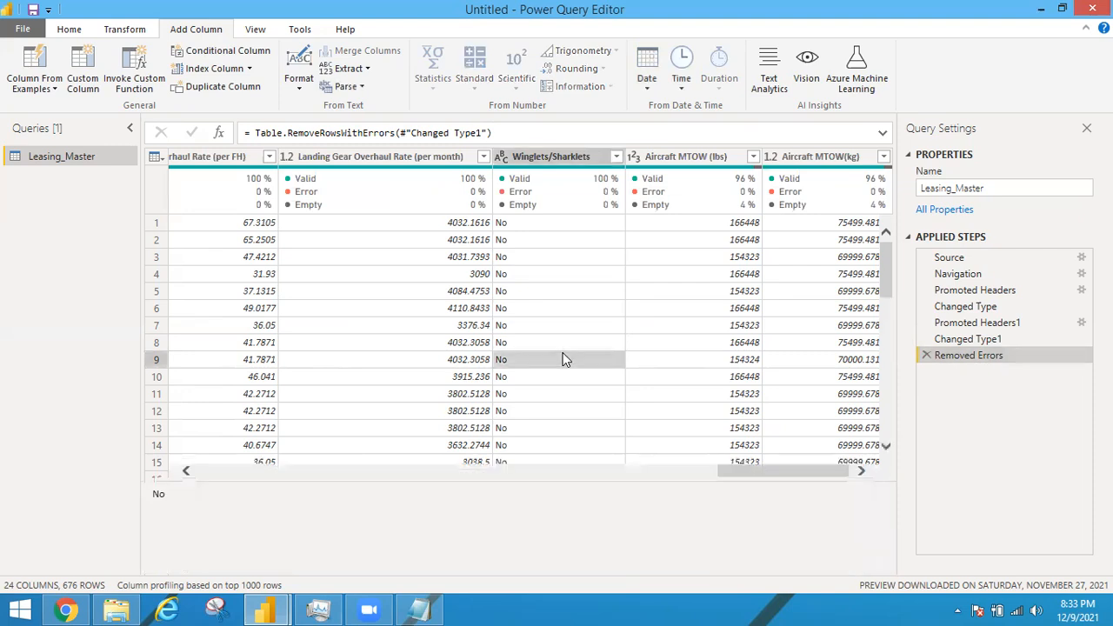
pyautogui.doubleClick(193, 502)
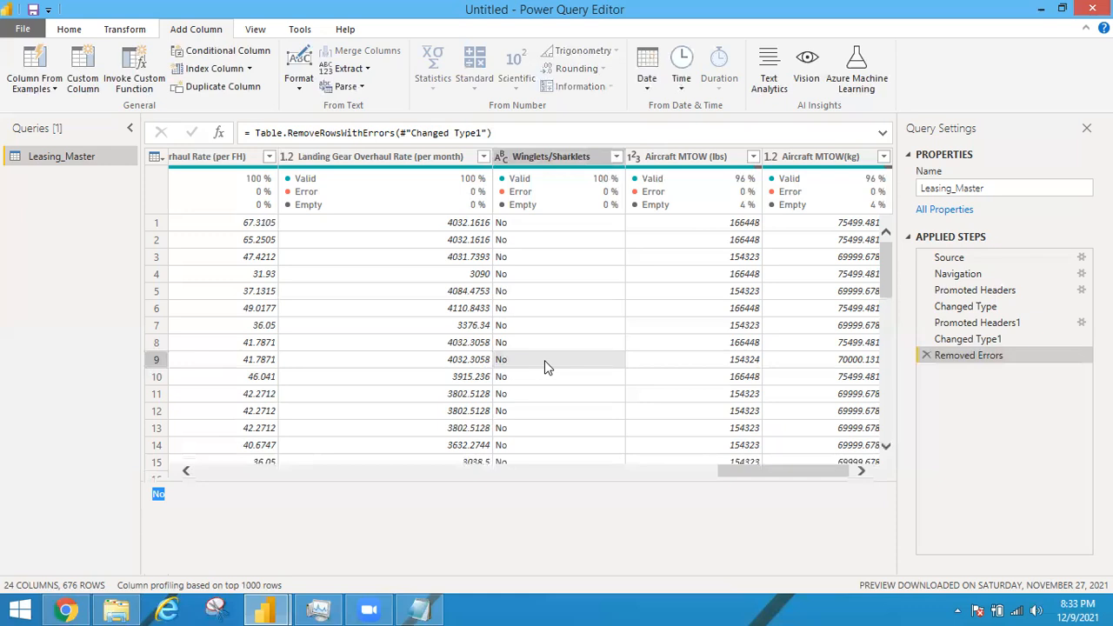
# Add a statistics column with the Minimum of Maintainance Cost 1 and Maintainance Cost 2.
pyautogui.moveTo(767, 477); pyautogui.dragTo(496, 446)
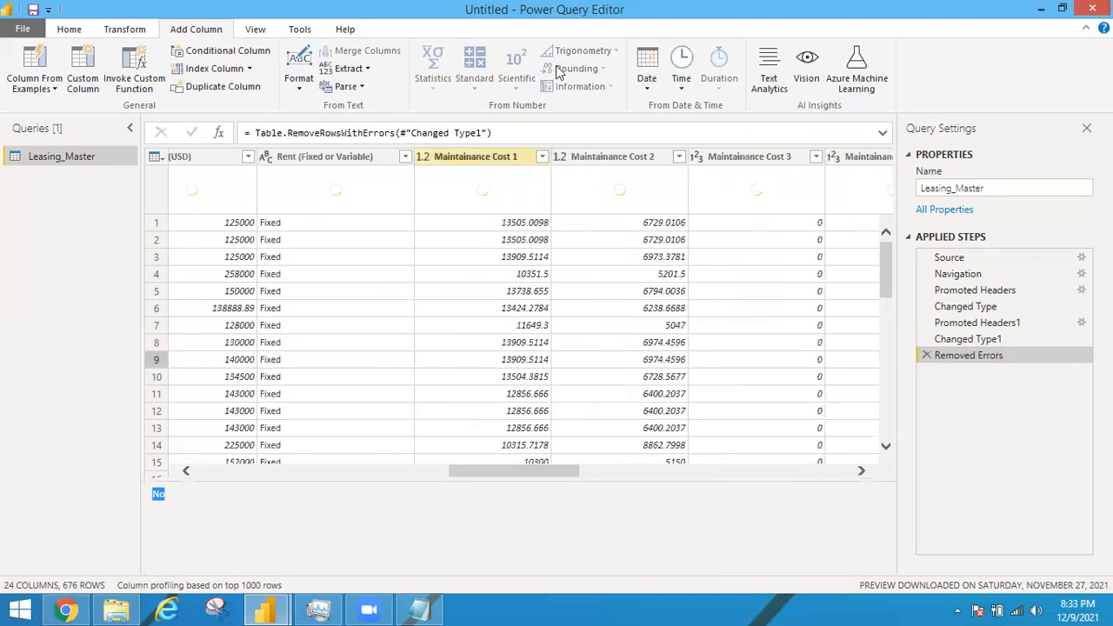
pyautogui.click(479, 157)
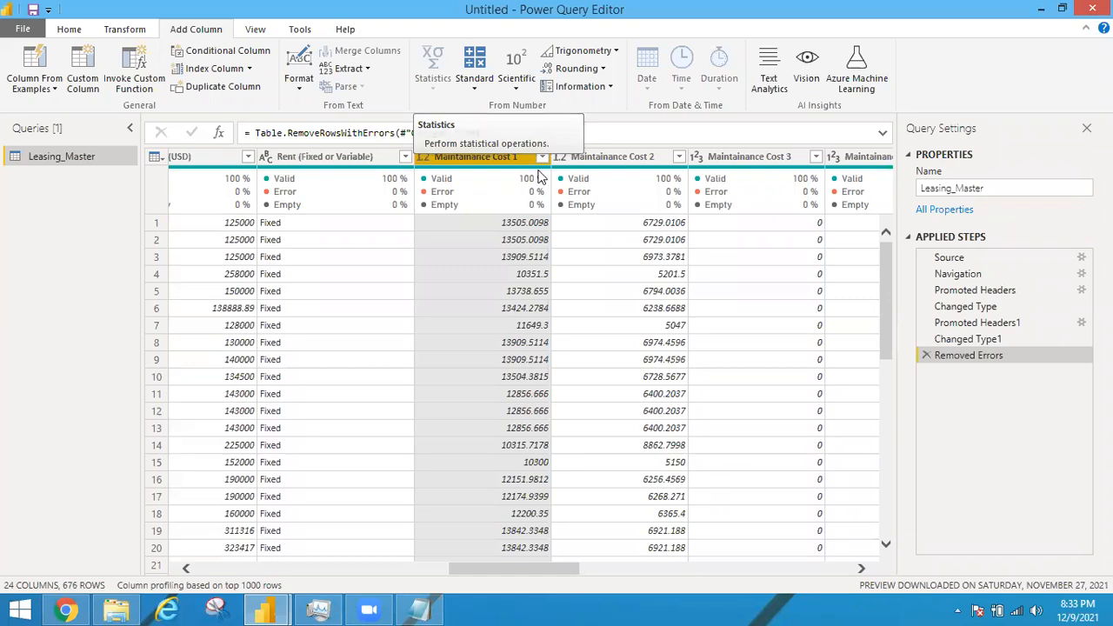
pyautogui.keyDown('ctrl'); pyautogui.click(637, 154); pyautogui.keyUp('ctrl')
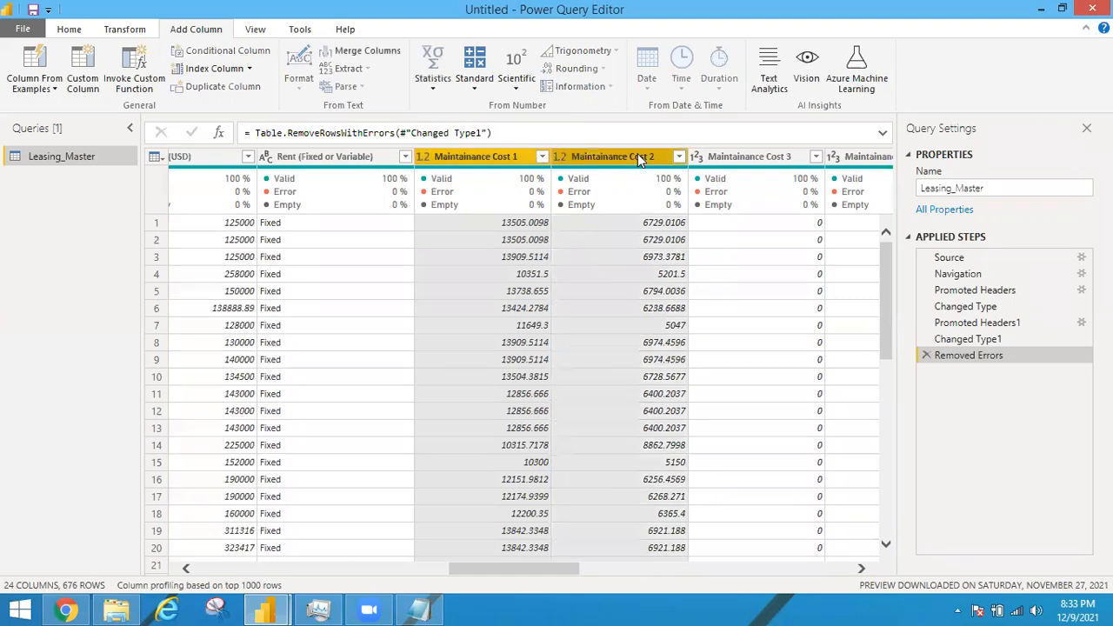
pyautogui.click(442, 94)
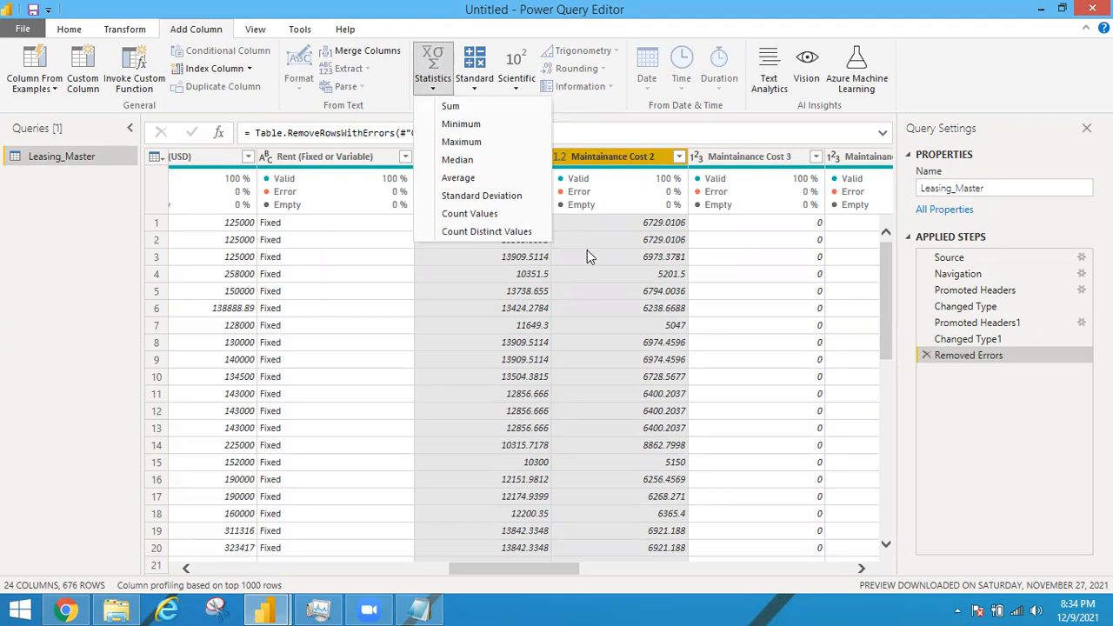
pyautogui.click(470, 125)
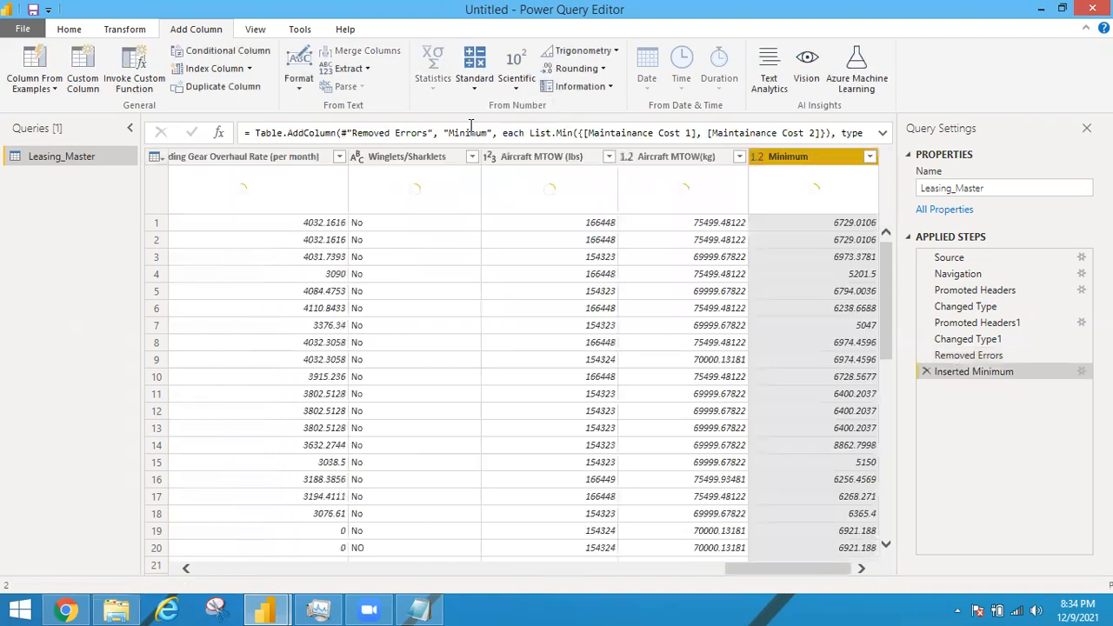
# Add a statistics column with the Maximum of Aircraft MTOW (lbs), Aircraft MTOW(kg) and Minimum.
pyautogui.click(566, 158)
pyautogui.keyDown('ctrl'); pyautogui.click(691, 161); pyautogui.keyUp('ctrl')
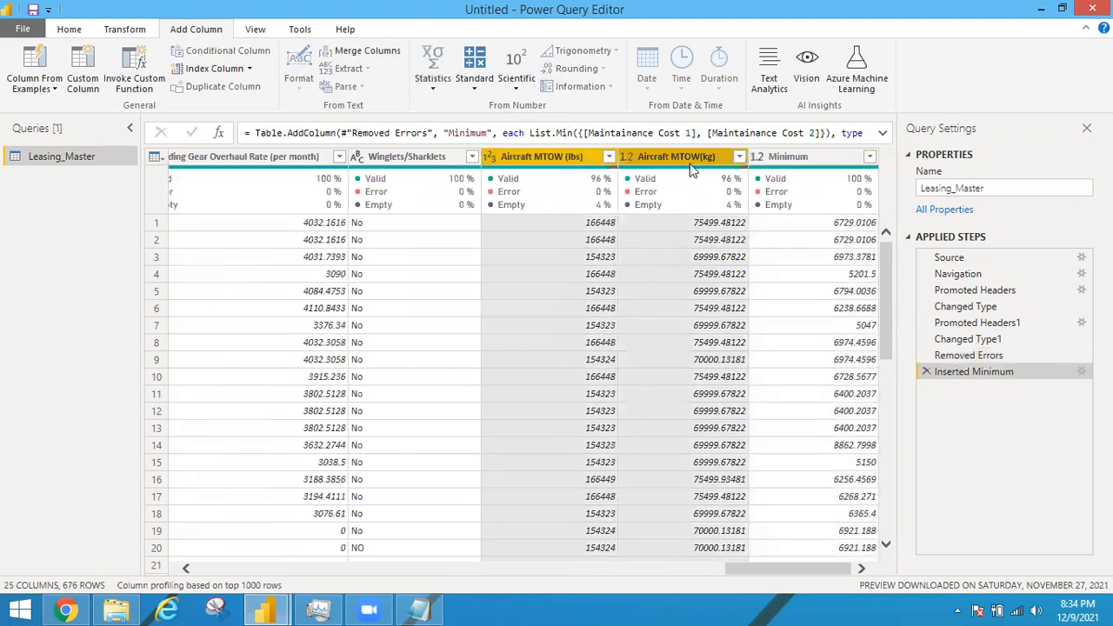
pyautogui.keyDown('ctrl'); pyautogui.click(807, 157); pyautogui.keyUp('ctrl')
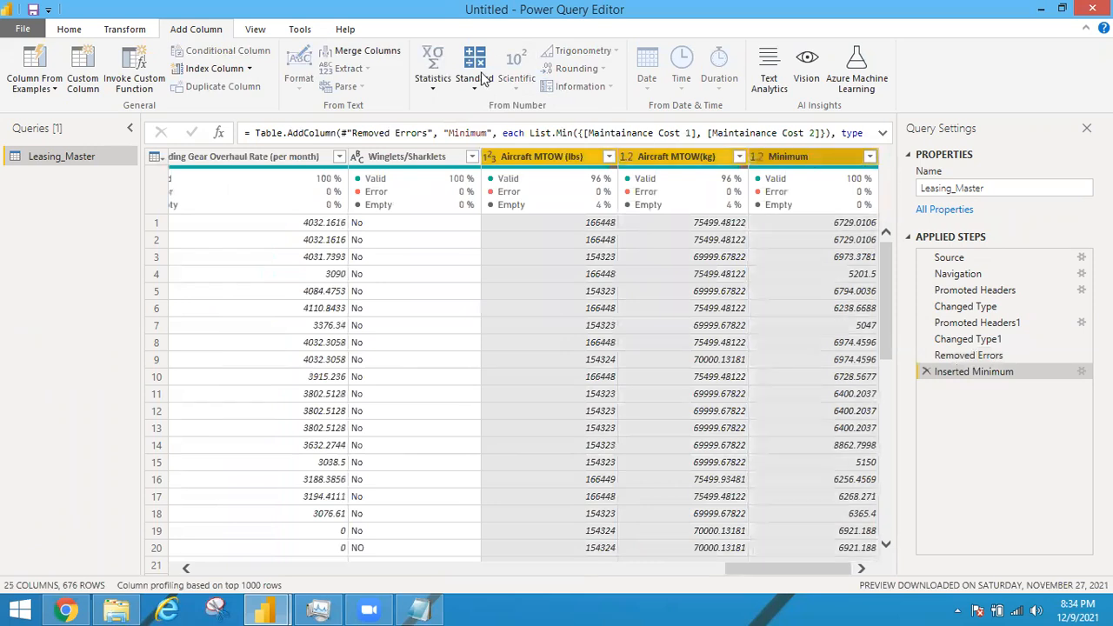
pyautogui.click(437, 90)
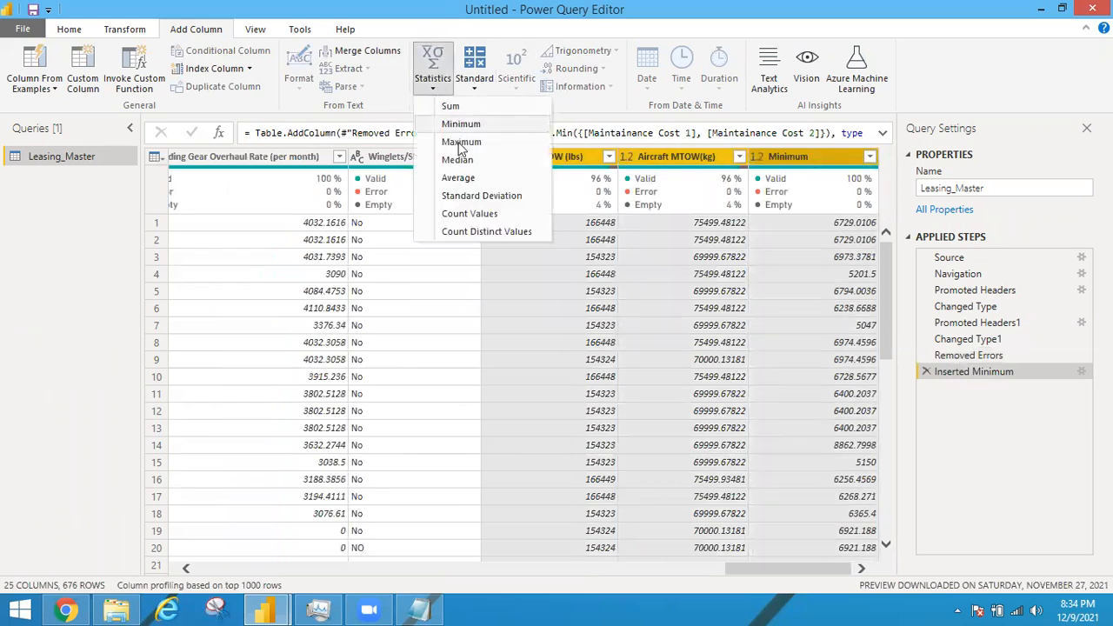
pyautogui.click(460, 143)
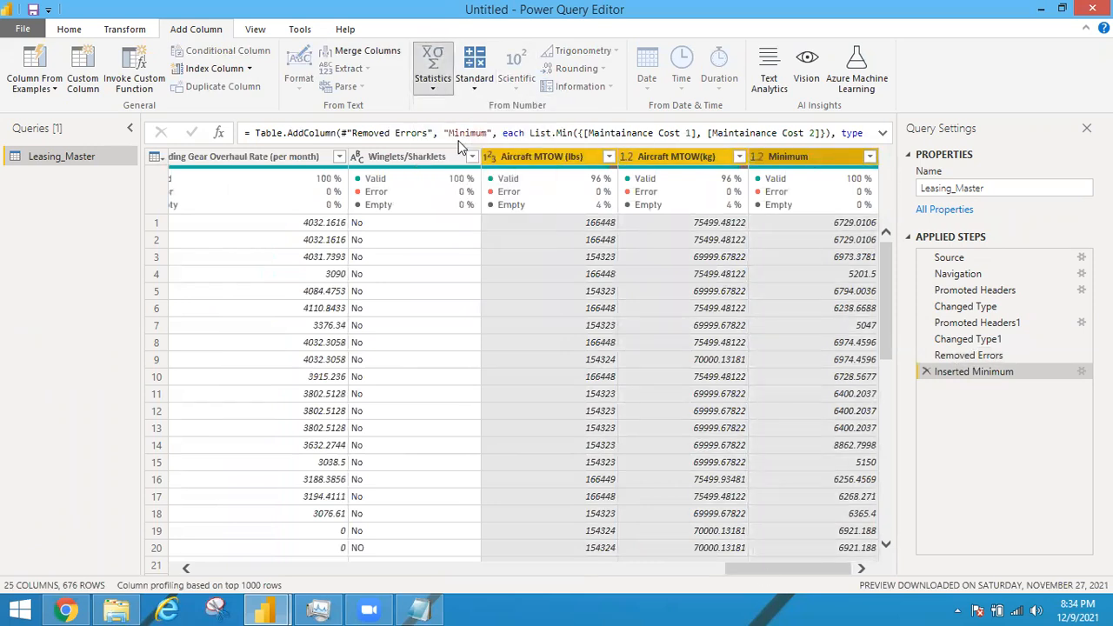
pyautogui.click(862, 571)
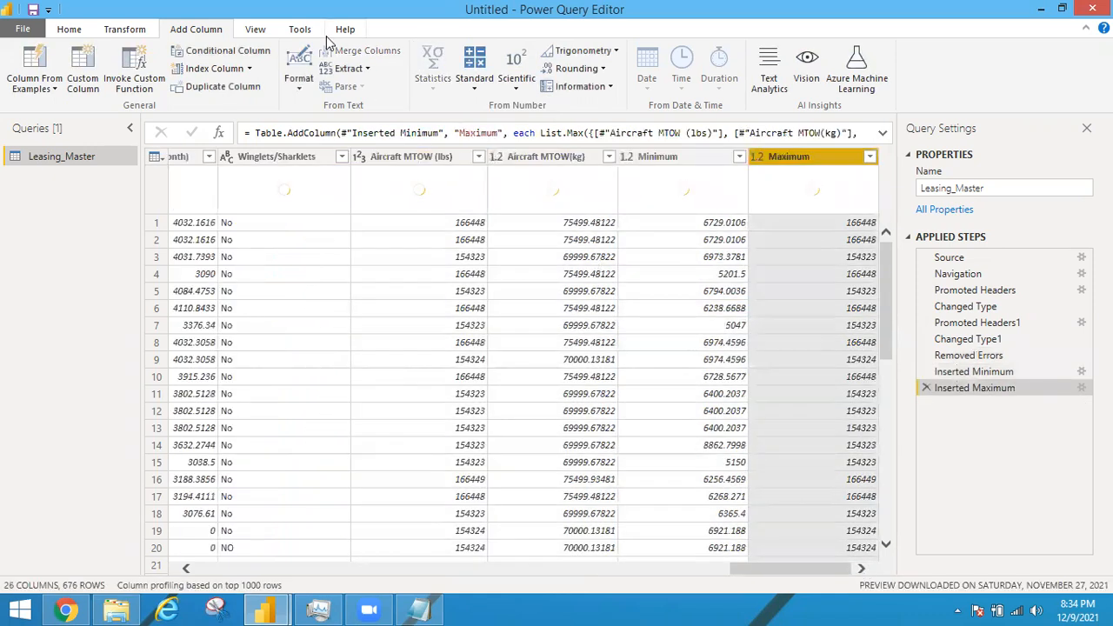
# Add a statistics column with the Average of the adjacent columns from Aircraft MTOW (lbs) through Maximum.
pyautogui.click(417, 159)
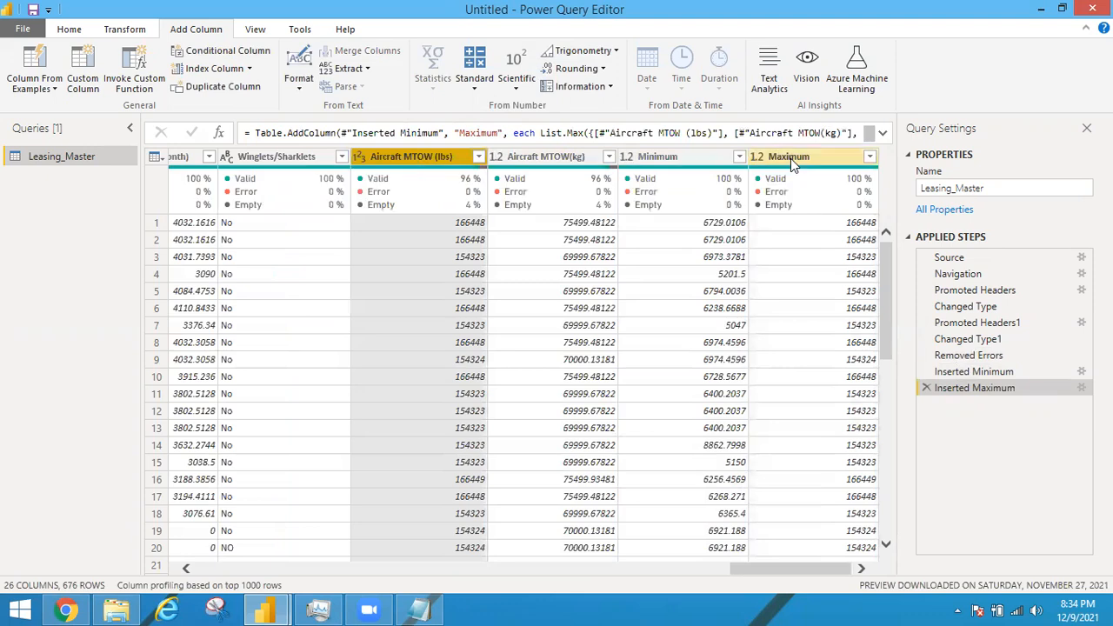
pyautogui.keyDown('shift'); pyautogui.click(790, 158); pyautogui.keyUp('shift')
pyautogui.click(431, 94)
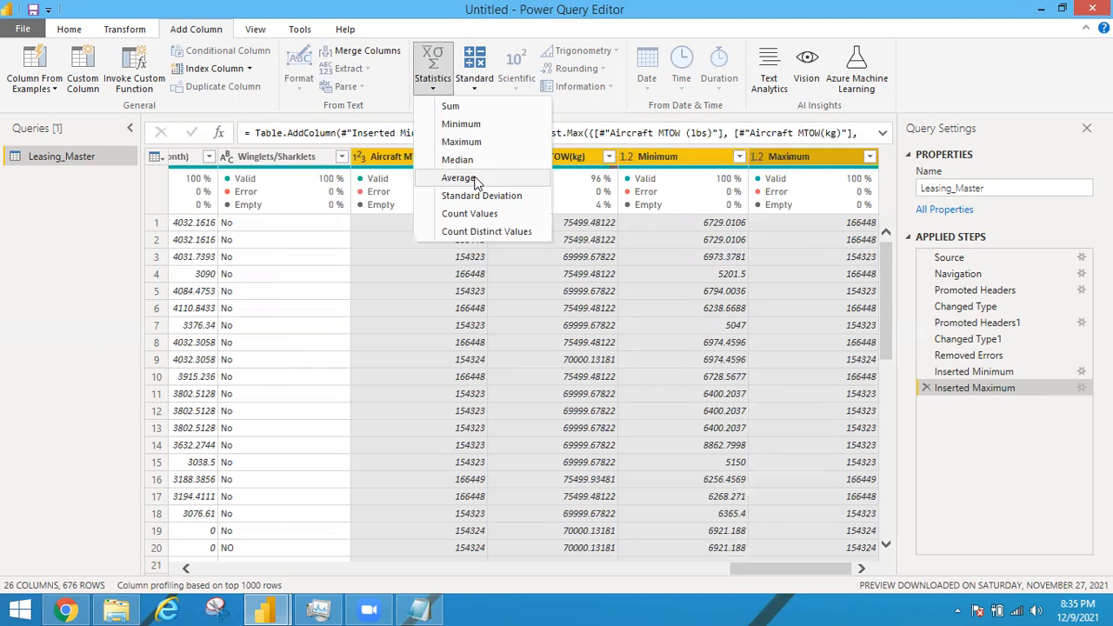
pyautogui.click(476, 179)
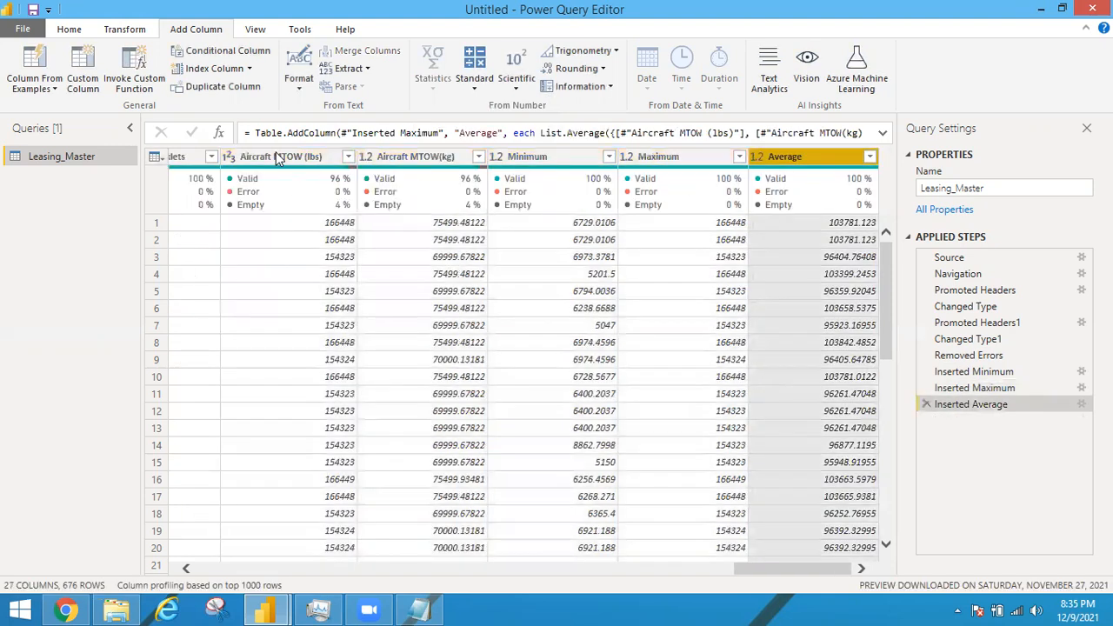
# Add a statistics column with the Standard Deviation of the adjacent columns from Aircraft MTOW (lbs) through Maximum.
pyautogui.click(276, 153)
pyautogui.keyDown('shift'); pyautogui.click(708, 156); pyautogui.keyUp('shift')
pyautogui.click(434, 93)
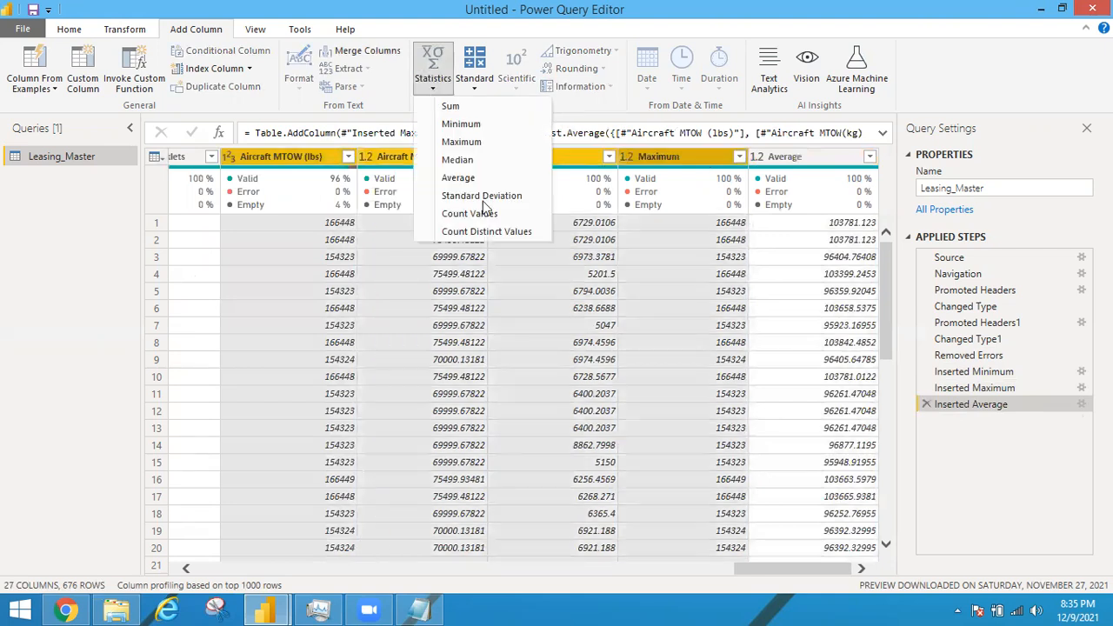
pyautogui.click(482, 197)
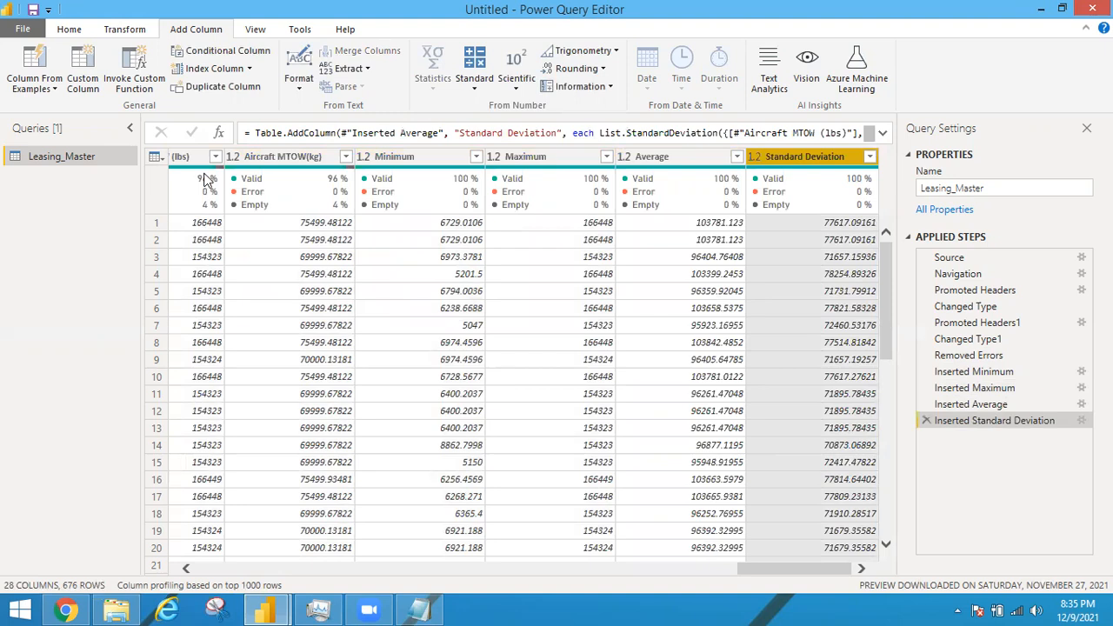
# Add a statistics column that counts distinct values across the adjacent columns from Aircraft MTOW (lbs) through Standard Deviation.
pyautogui.moveTo(206, 180)
pyautogui.click(179, 153)
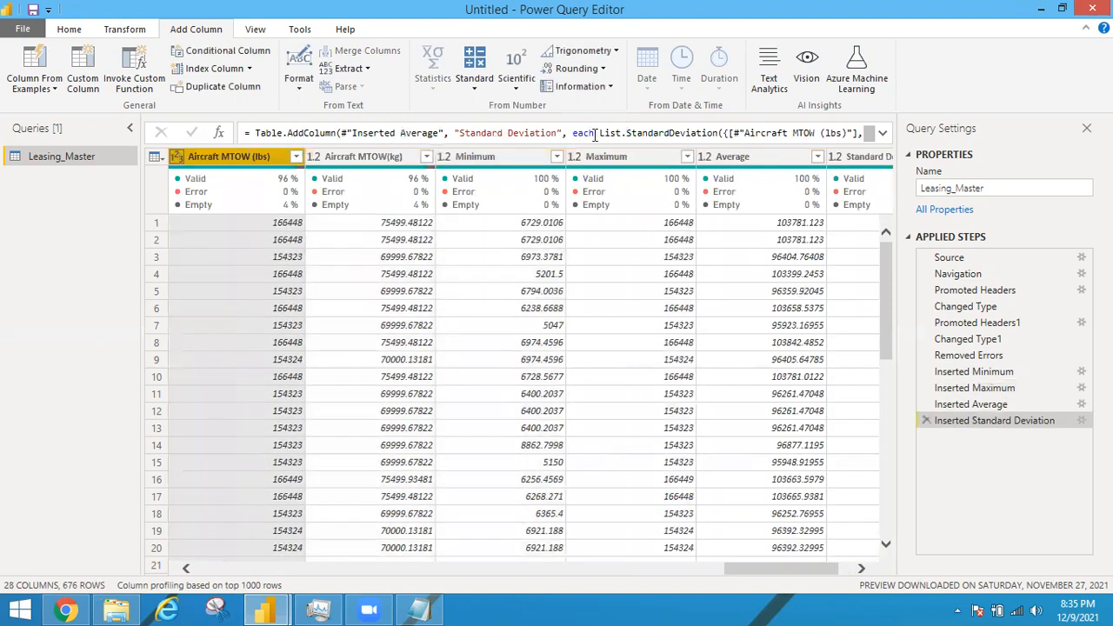
pyautogui.keyDown('shift'); pyautogui.click(637, 158); pyautogui.keyUp('shift')
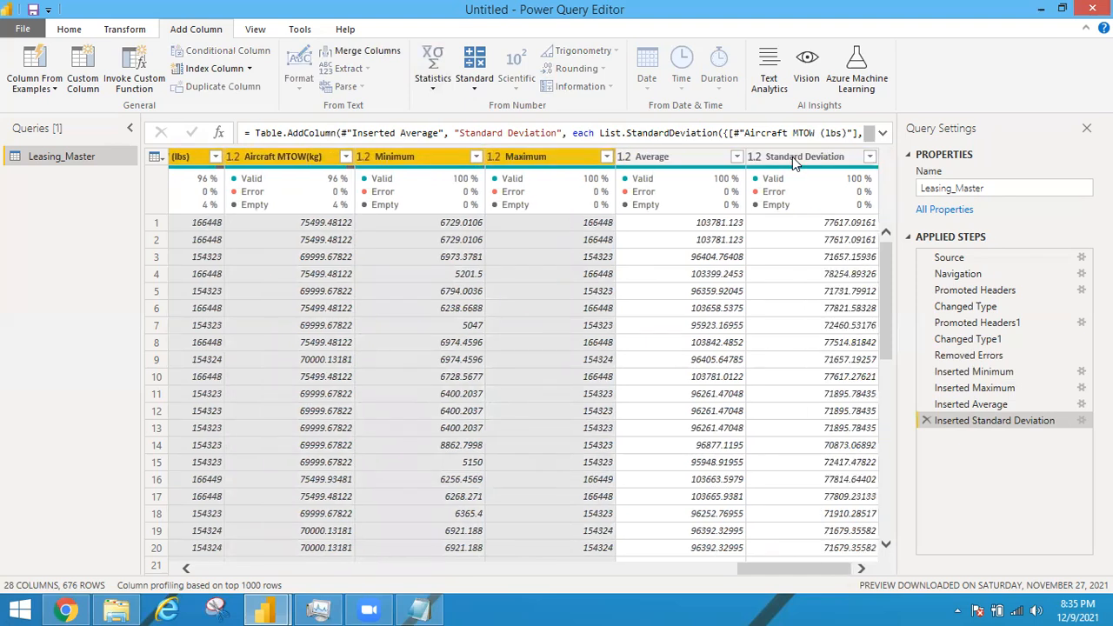
pyautogui.click(459, 77)
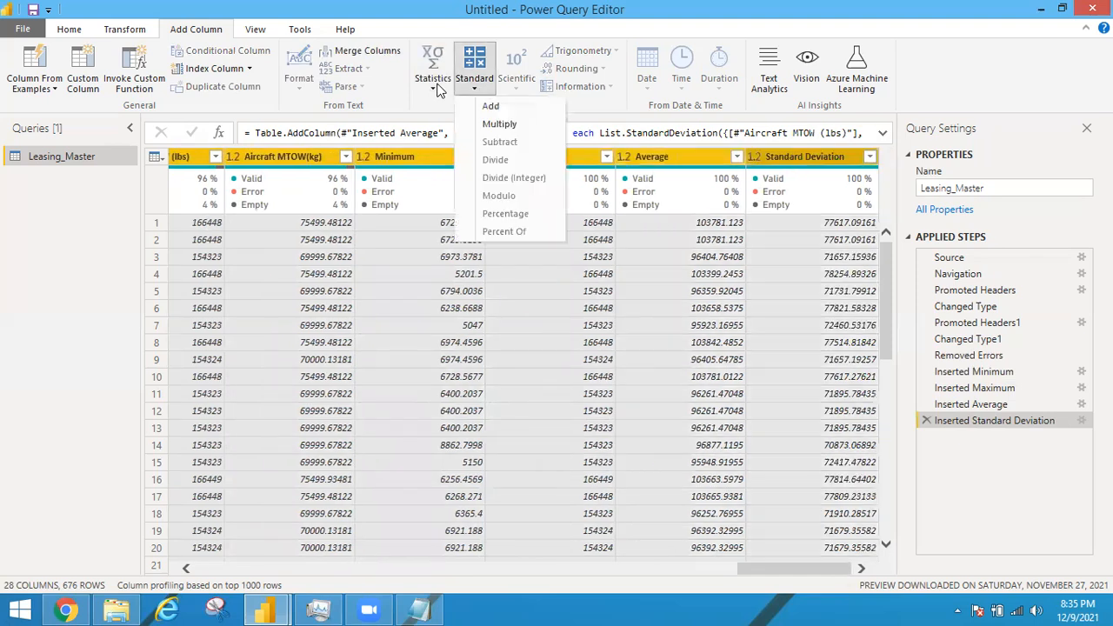
pyautogui.click(434, 85)
pyautogui.click(486, 231)
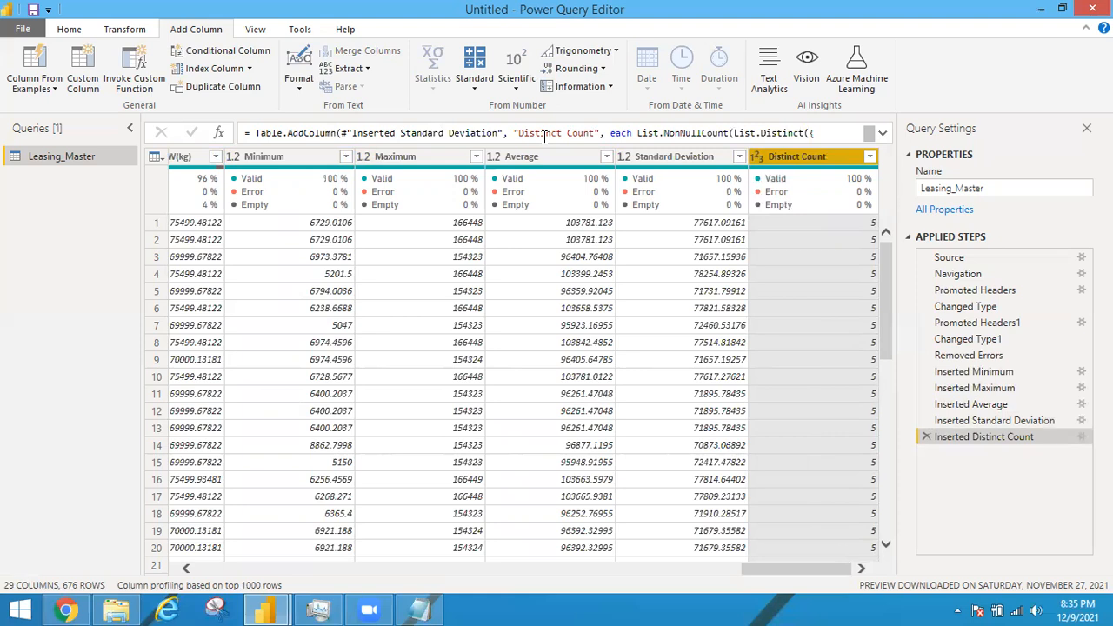
# Remove the applied steps from Inserted Distinct Count back through Inserted Minimum, keeping Removed Errors as the last step.
pyautogui.click(926, 437)
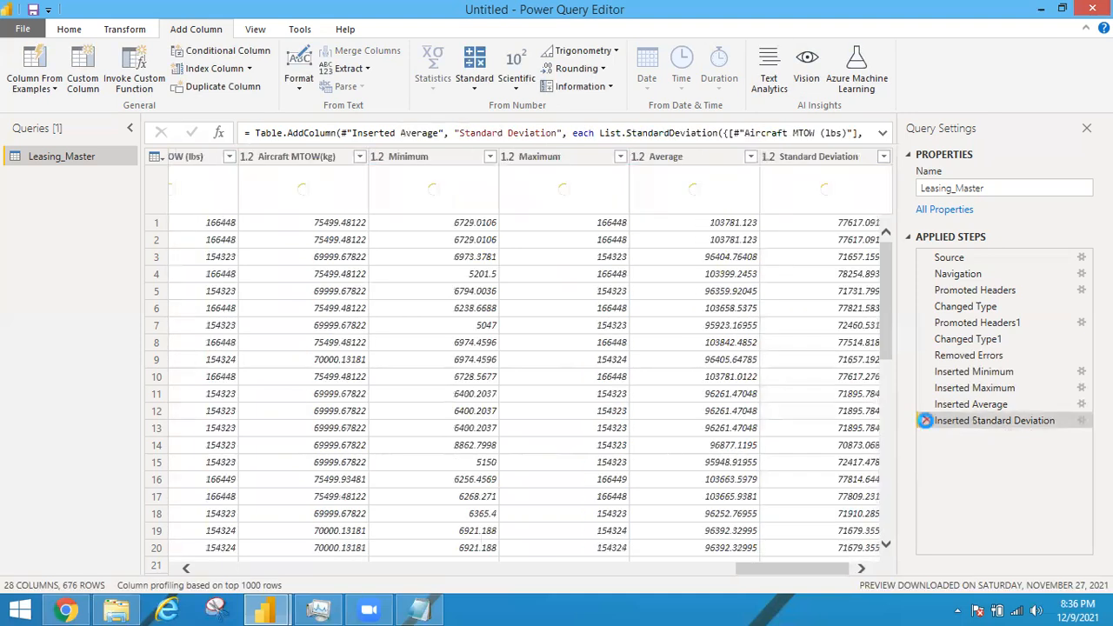
pyautogui.click(927, 421)
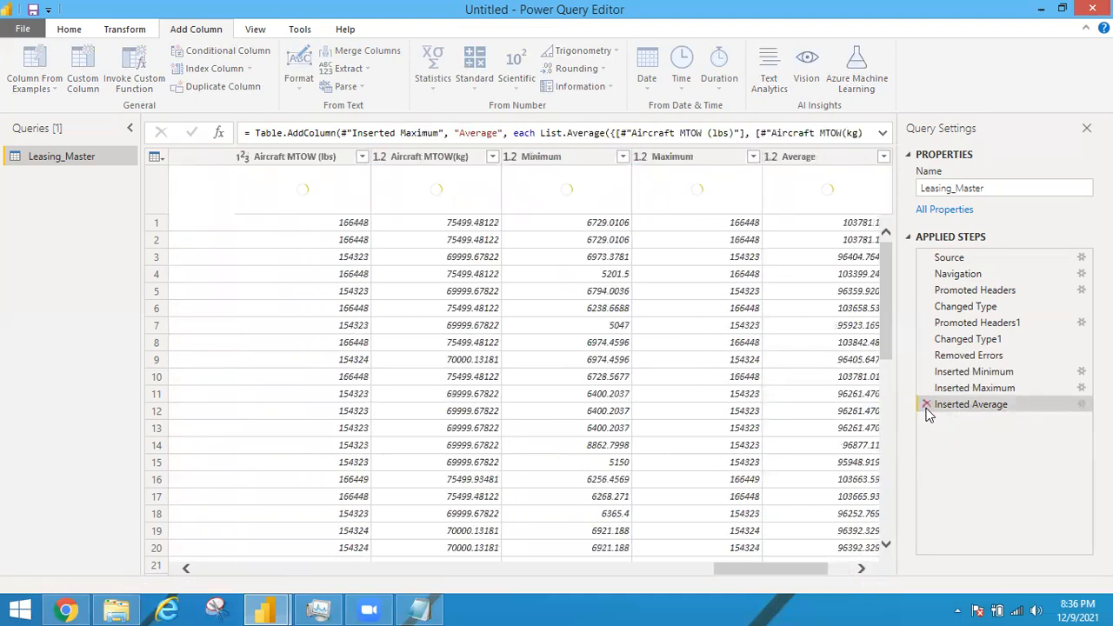
pyautogui.click(926, 404)
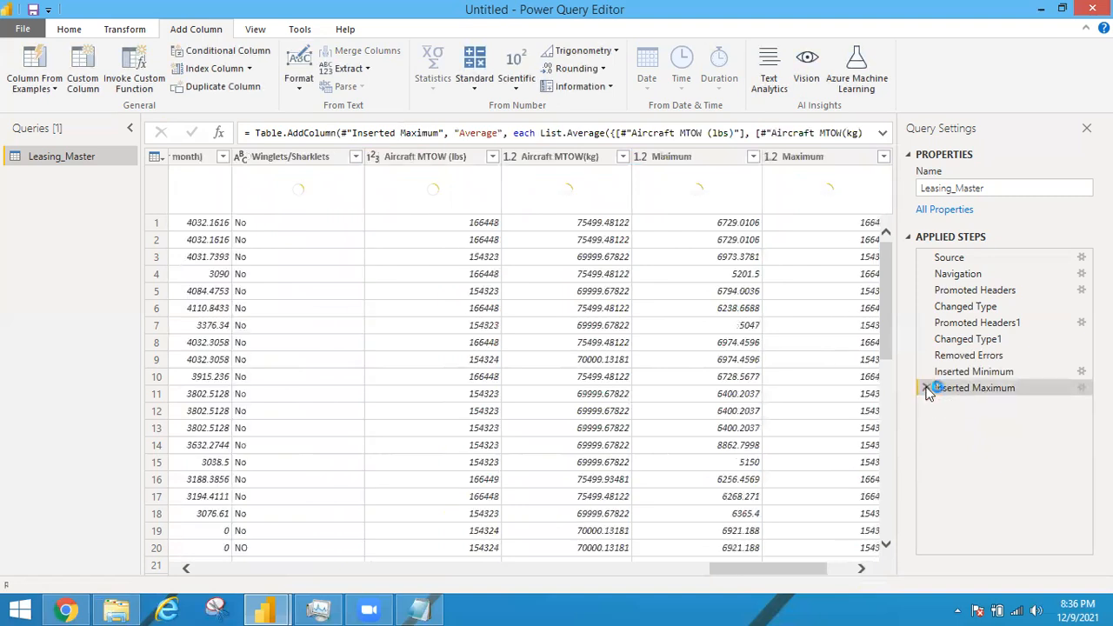
pyautogui.click(926, 387)
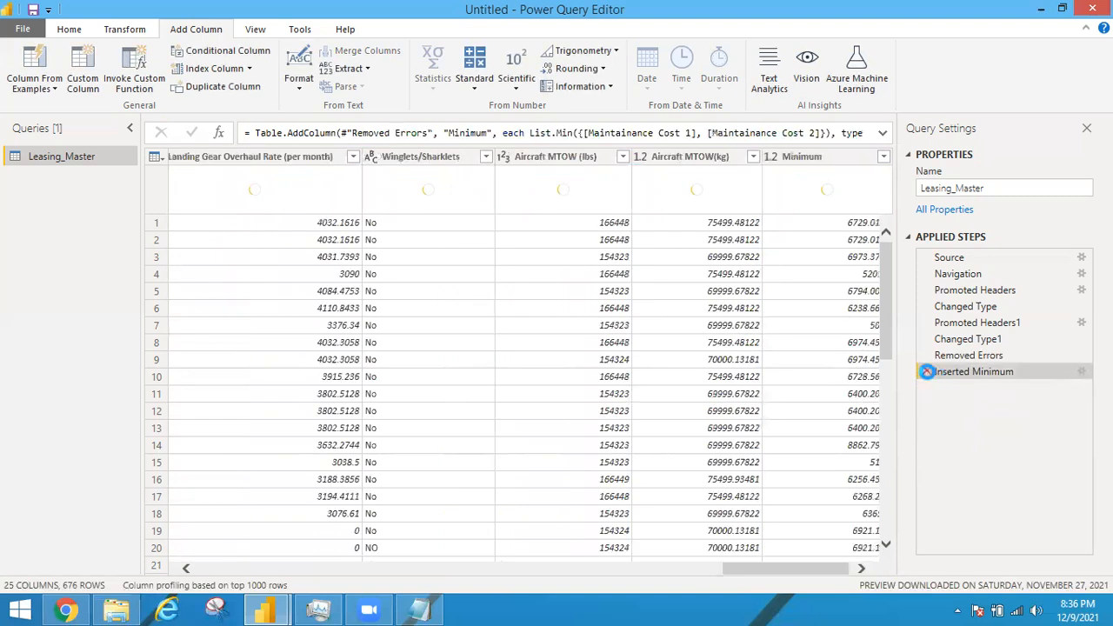
pyautogui.click(926, 371)
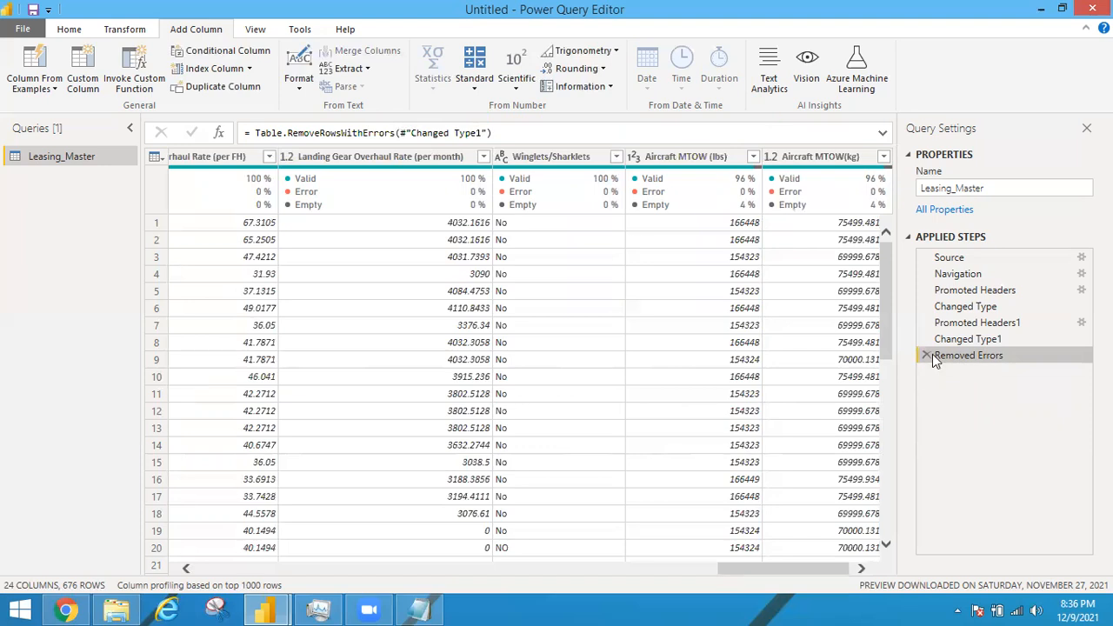
# Examine the year, month, quarter, week and day options for deriving a column from Maturity Date.
pyautogui.click(210, 571)
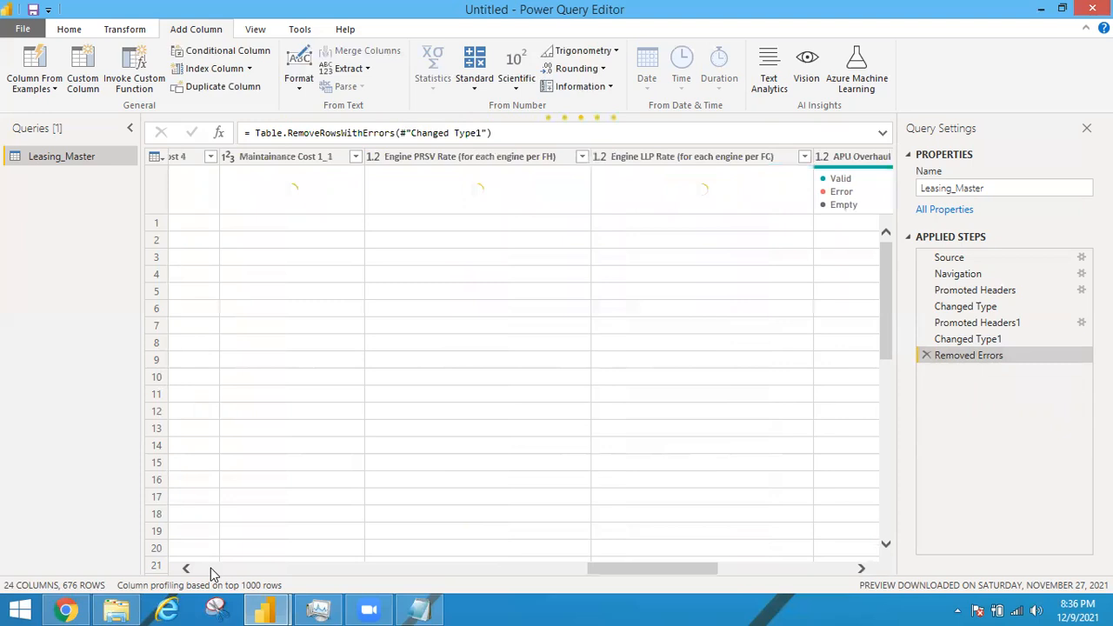
pyautogui.click(210, 570)
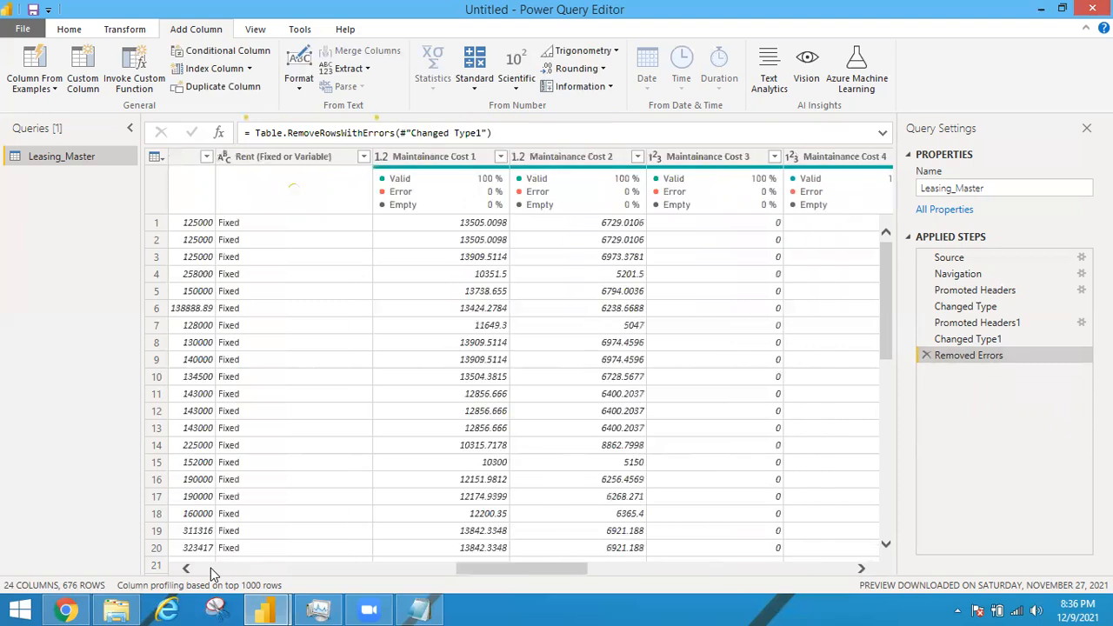
pyautogui.click(210, 570)
pyautogui.click(210, 570)
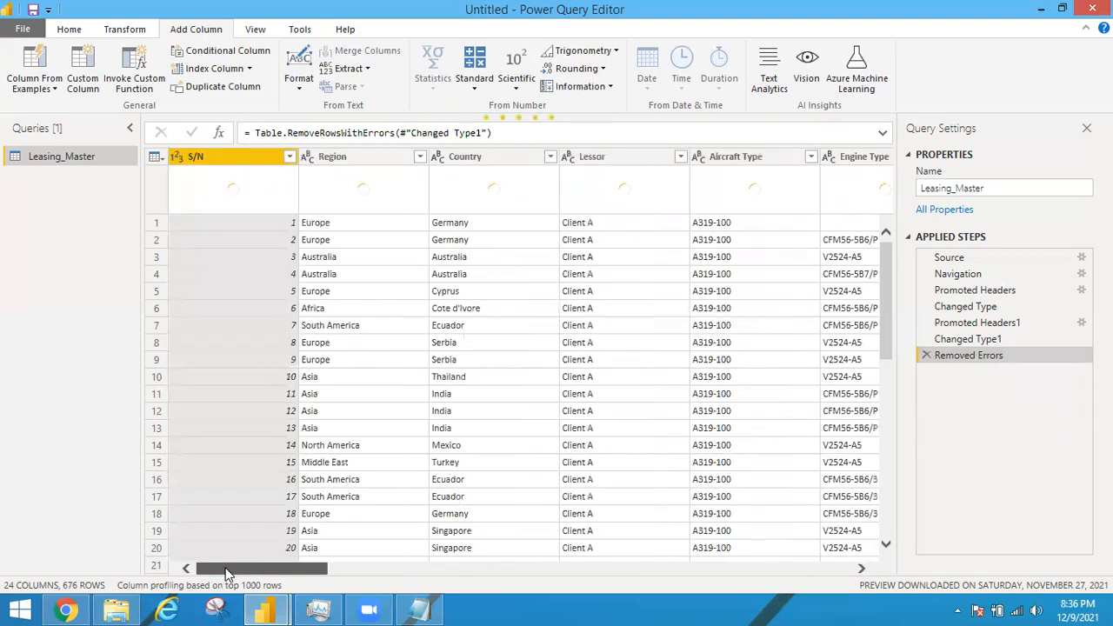
pyautogui.moveTo(255, 572); pyautogui.dragTo(283, 574)
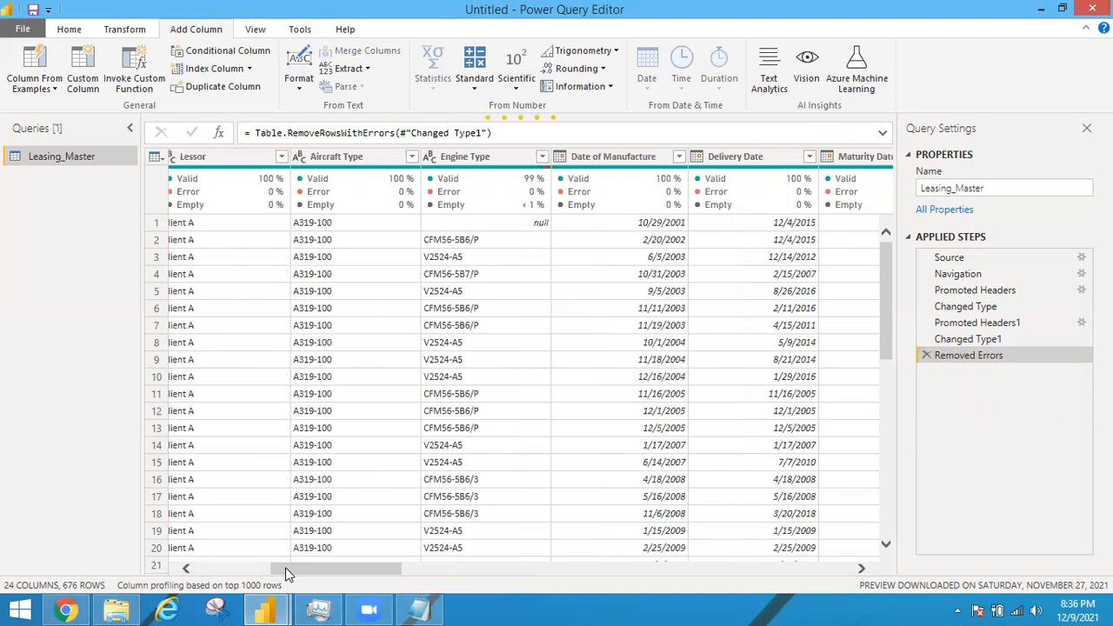
pyautogui.moveTo(285, 569); pyautogui.dragTo(351, 569)
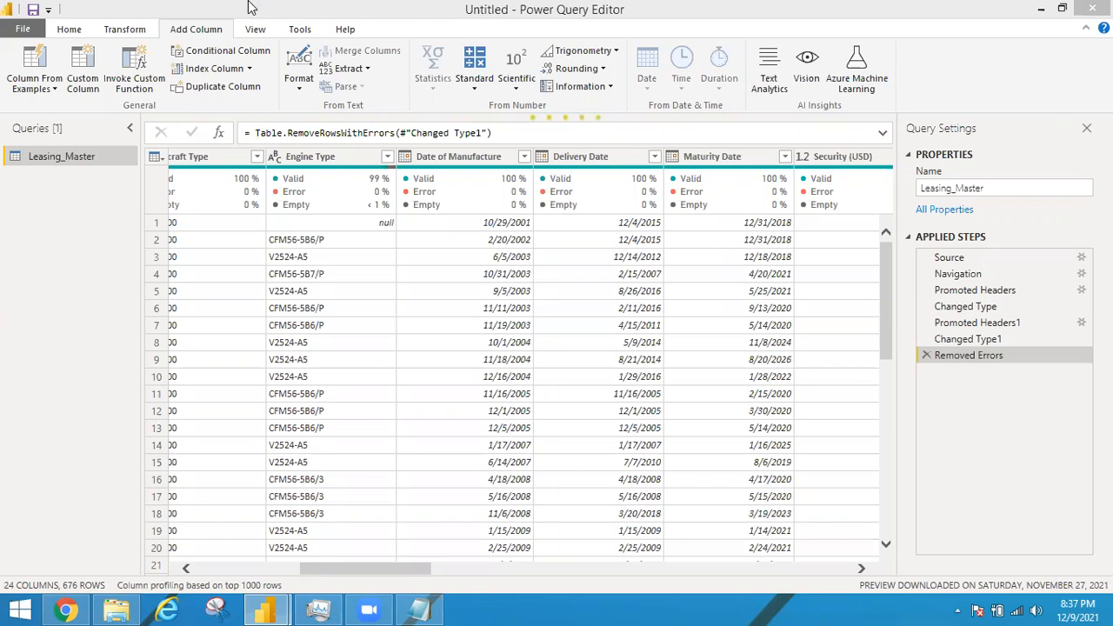
pyautogui.click(727, 162)
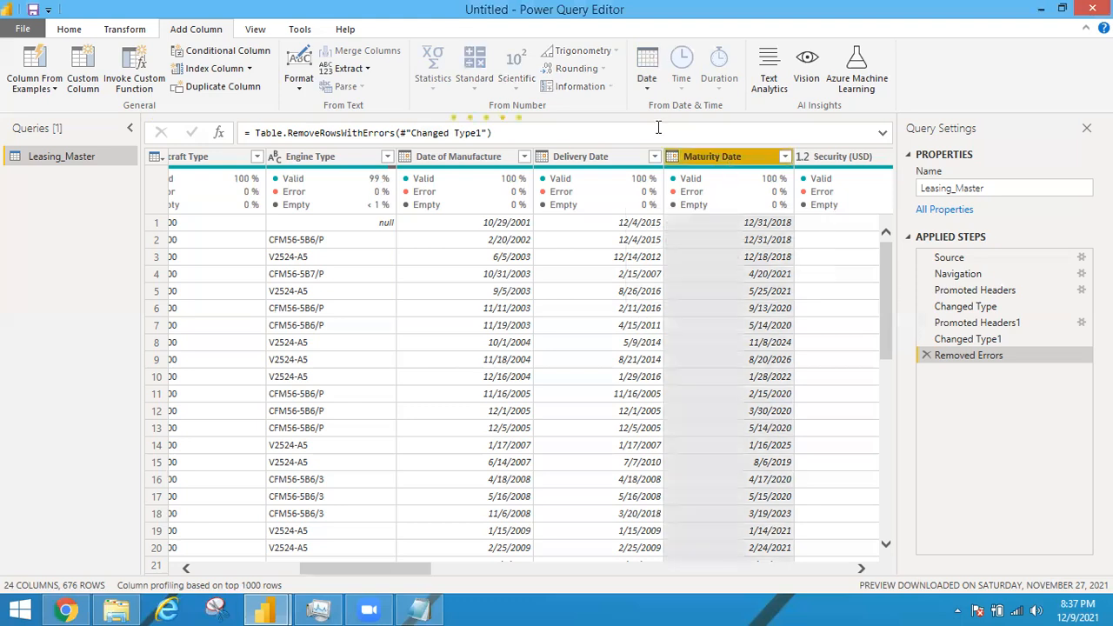
pyautogui.click(647, 87)
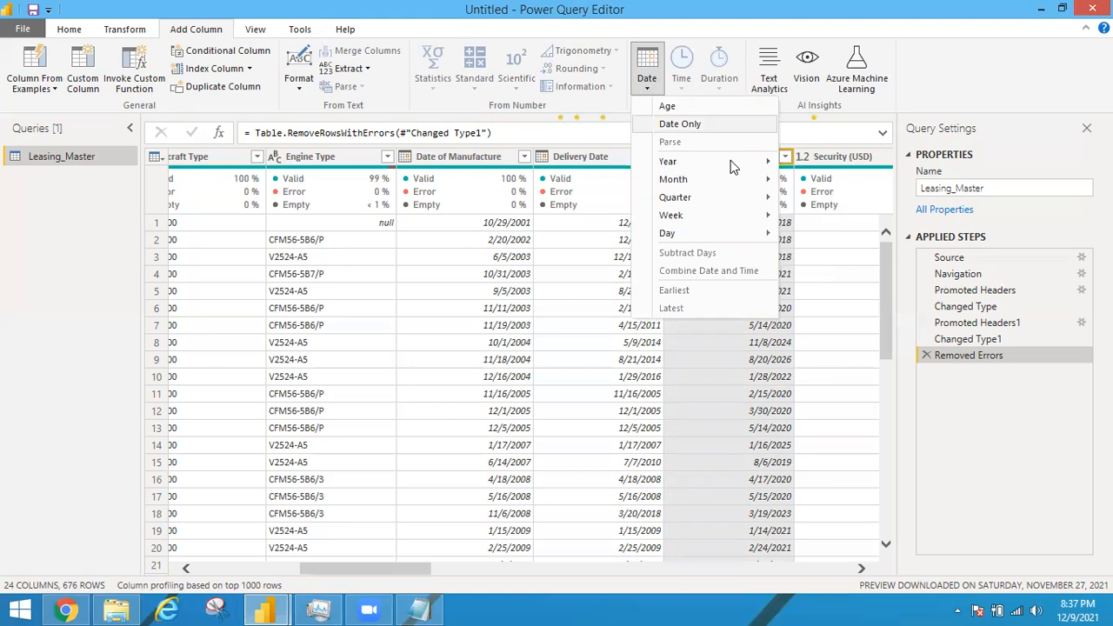
pyautogui.moveTo(731, 162)
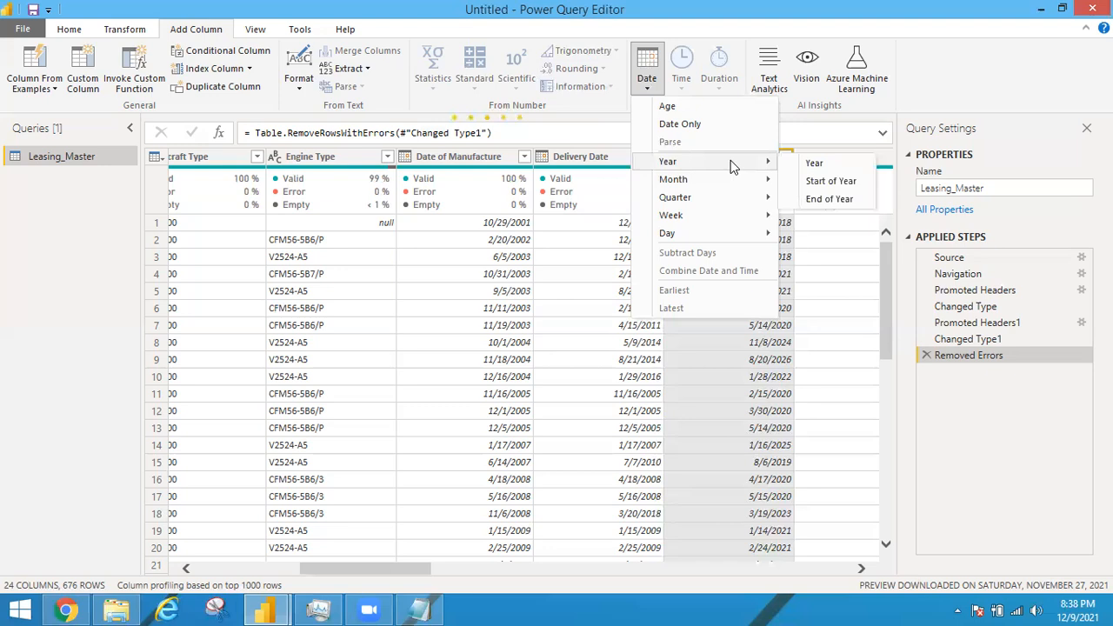
pyautogui.moveTo(737, 186)
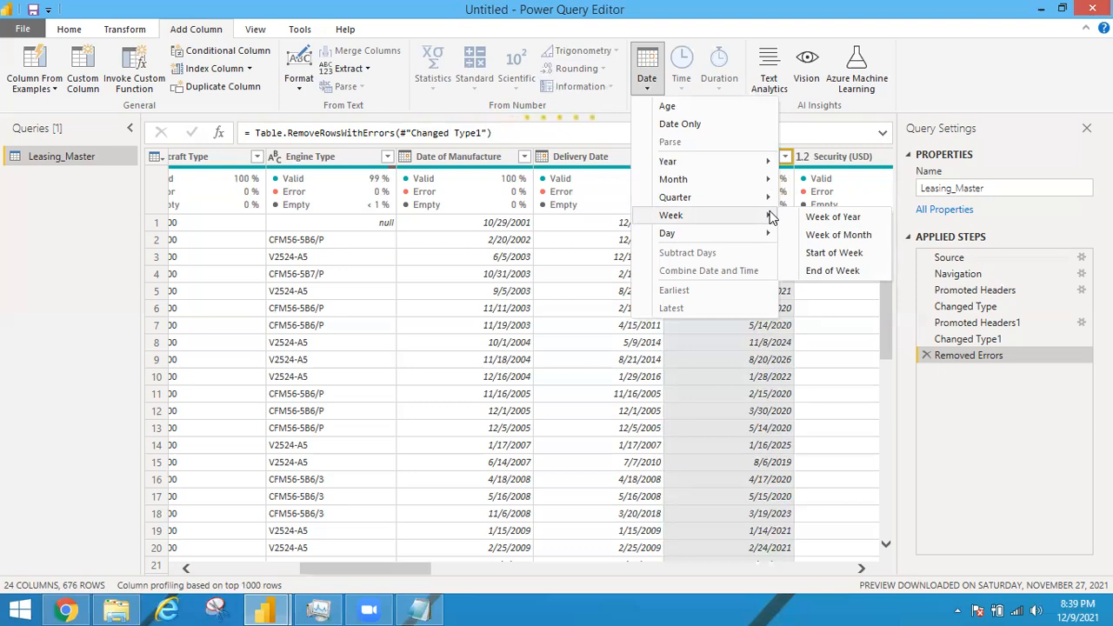
pyautogui.moveTo(768, 236)
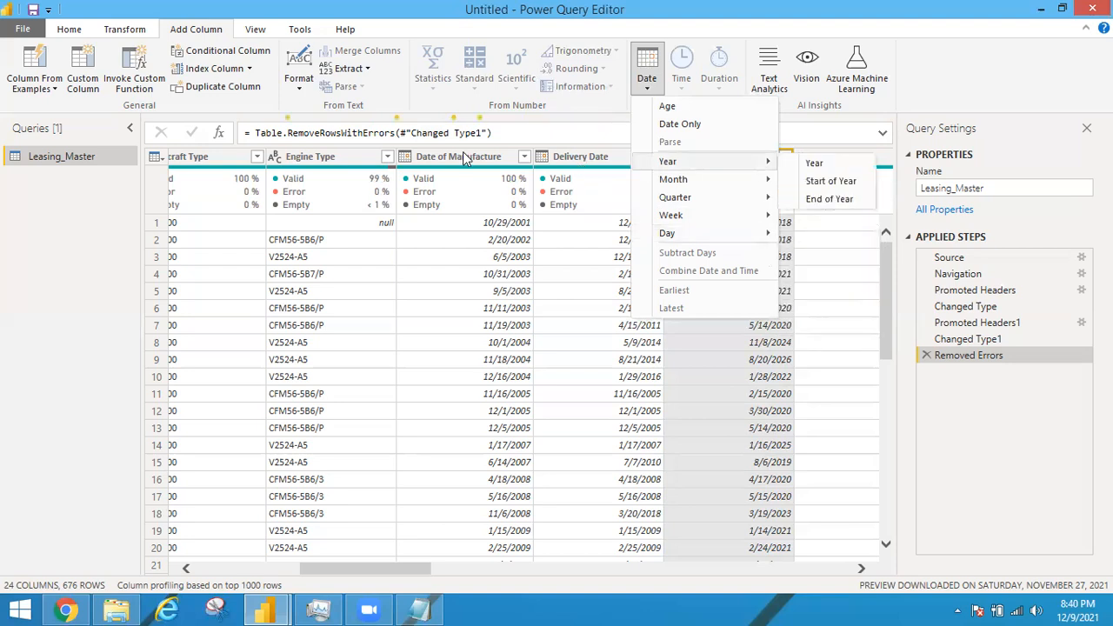
# Examine the date operations available for Date of Manufacture and Delivery Date together, and leave only Delivery Date selected.
pyautogui.click(577, 166)
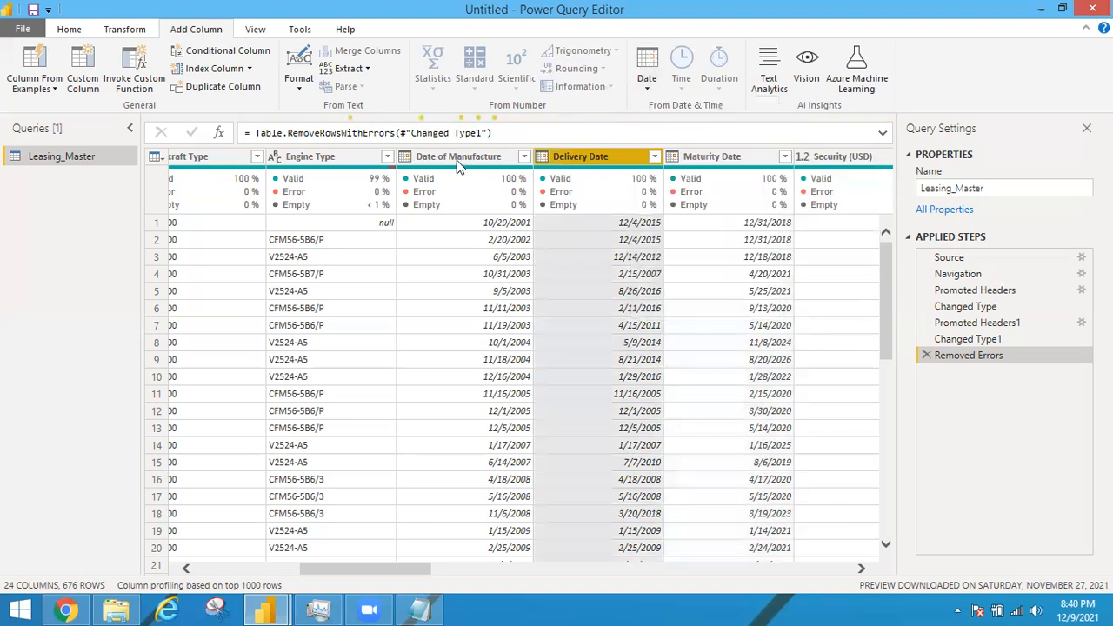
pyautogui.keyDown('ctrl'); pyautogui.click(457, 160); pyautogui.keyUp('ctrl')
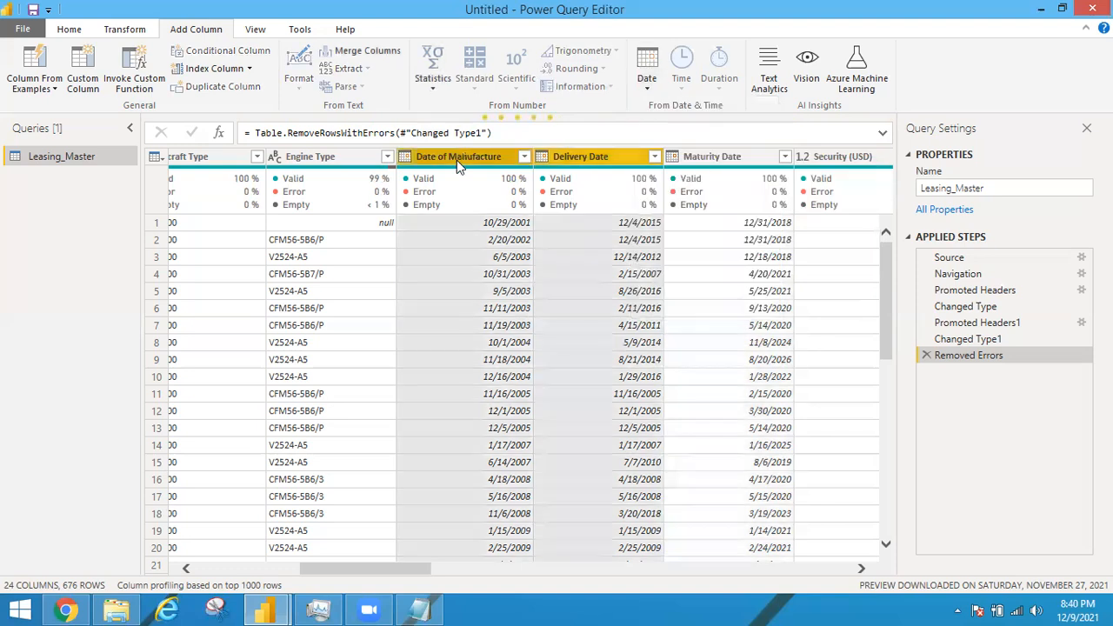
pyautogui.click(647, 83)
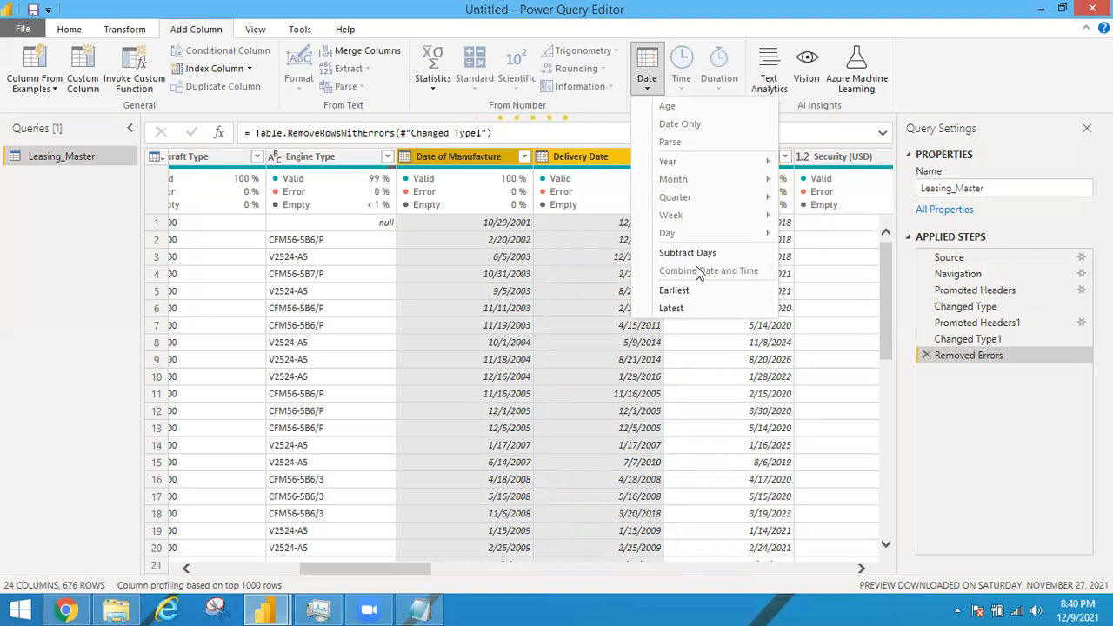
pyautogui.click(581, 159)
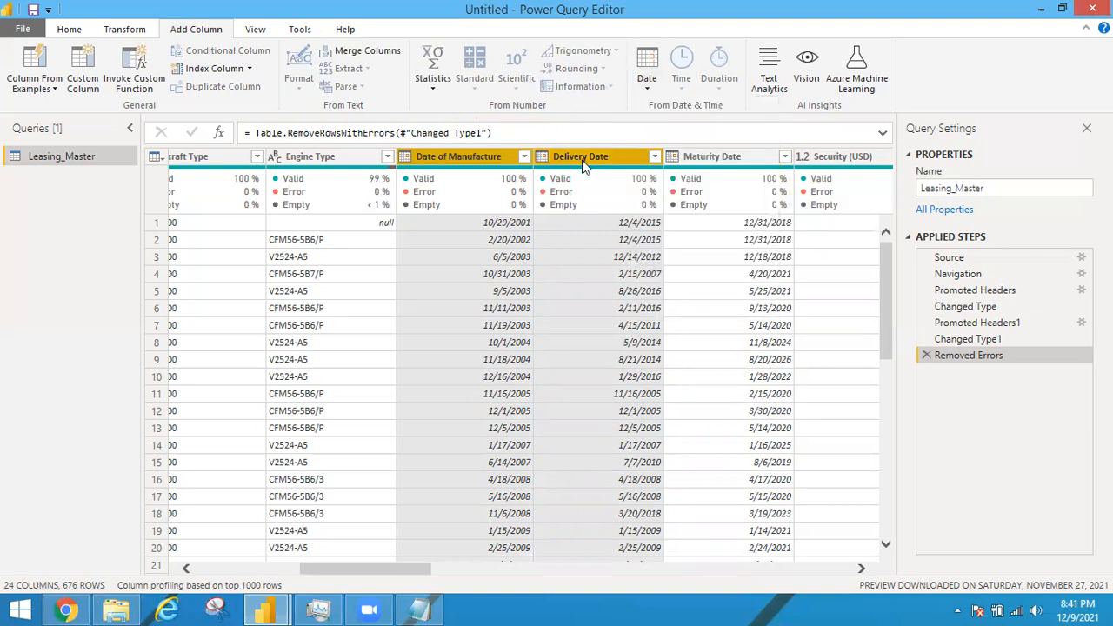
pyautogui.click(583, 165)
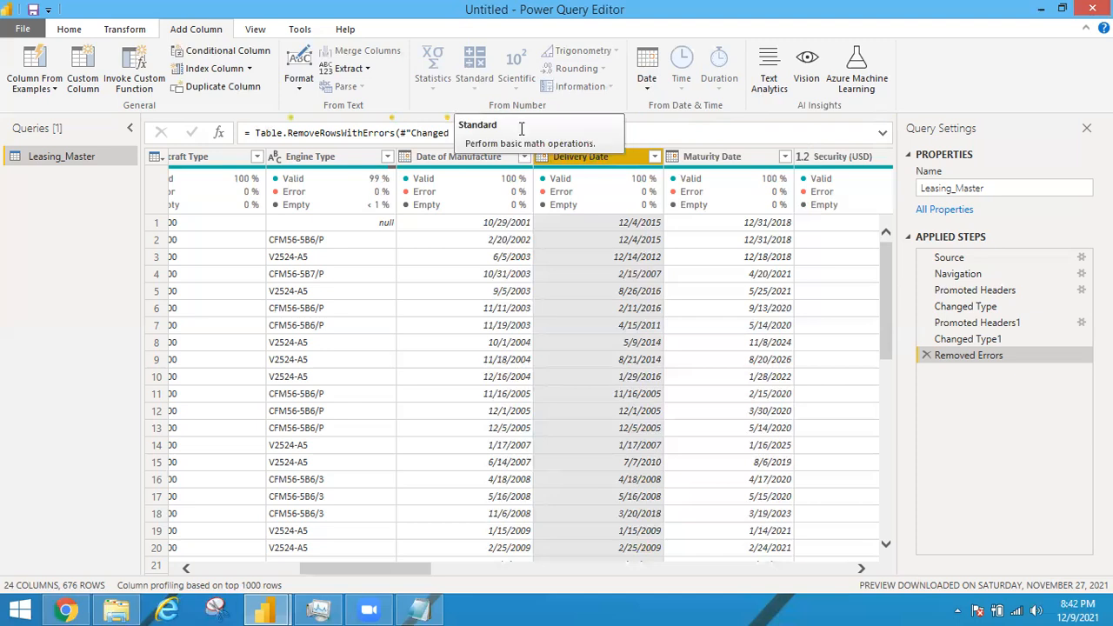
# Select the columns from Maintainance Cost 1 through Maintainance Cost 1_1 and examine the Standard arithmetic operations available for them.
pyautogui.click(810, 569)
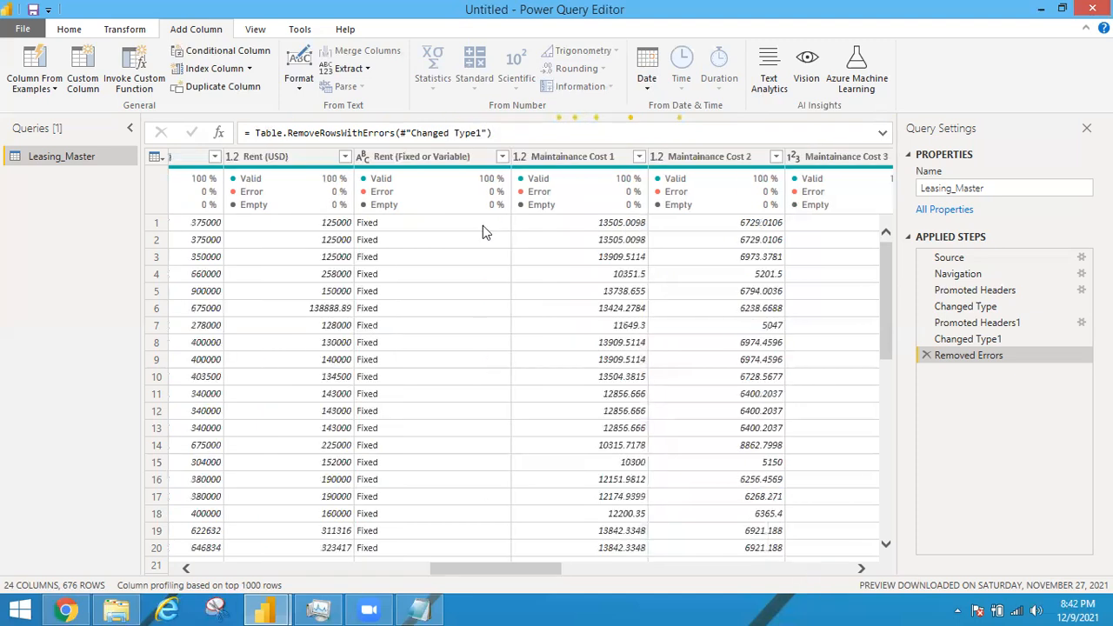
pyautogui.click(554, 156)
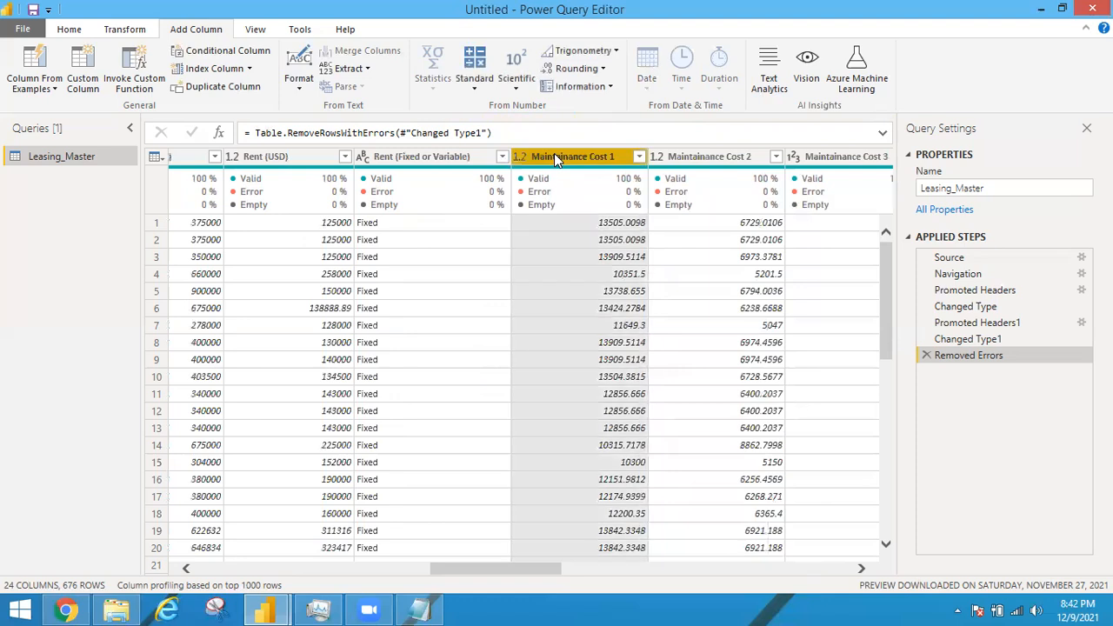
pyautogui.hotkey('shift', 'Right')
pyautogui.hotkey('shift', 'Right')
pyautogui.hotkey('shift', 'Right')
pyautogui.hotkey('shift', 'Right')
pyautogui.hotkey('shift', 'Right')
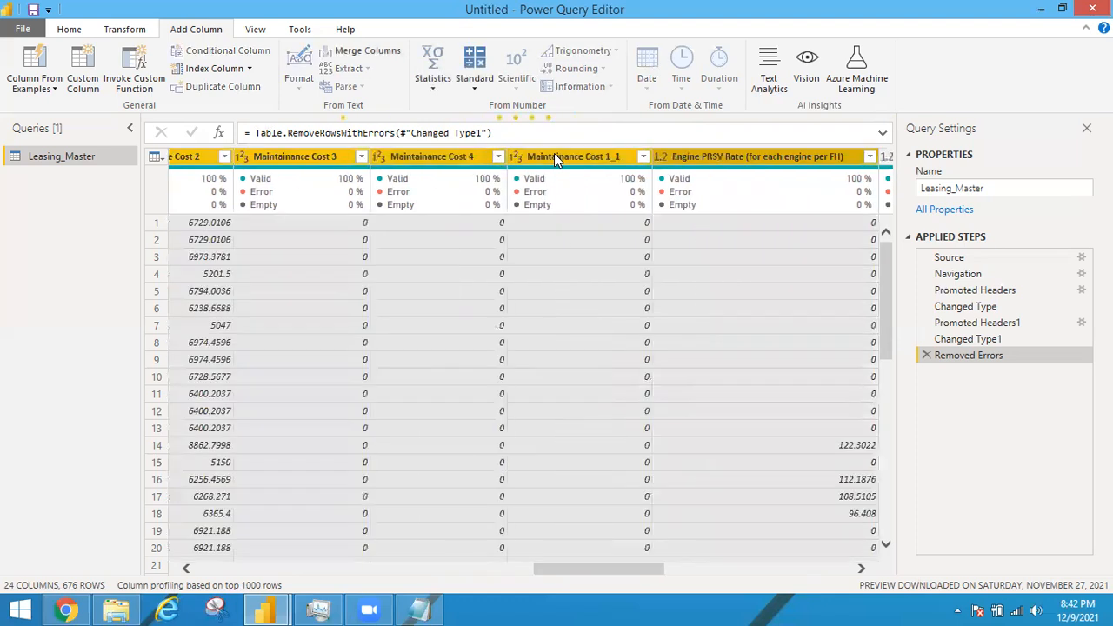
pyautogui.hotkey('shift', 'Left')
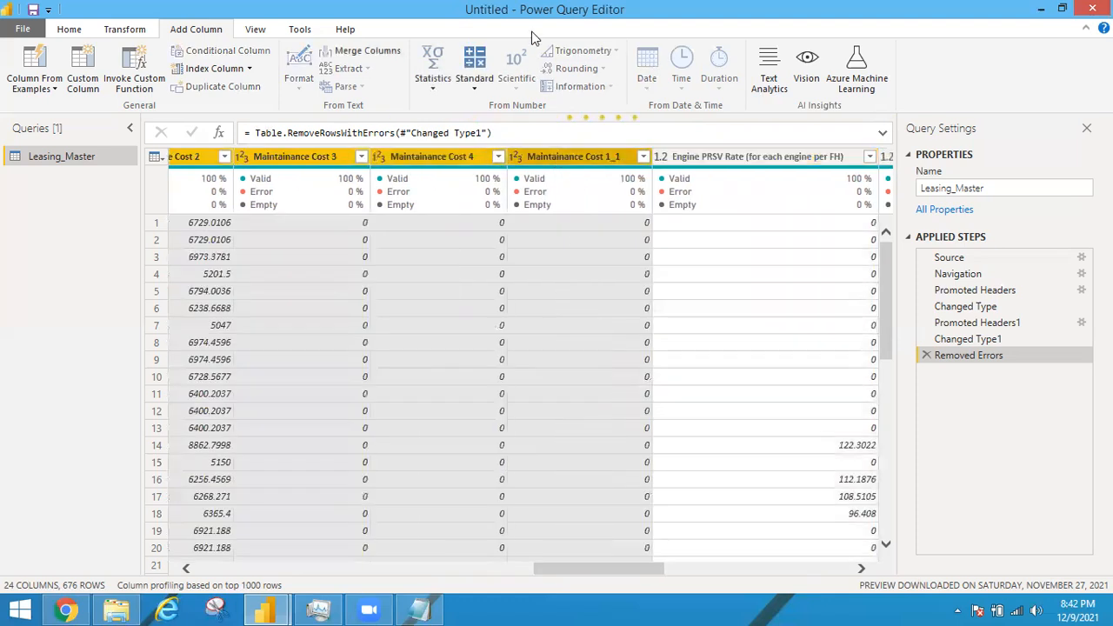
pyautogui.click(475, 89)
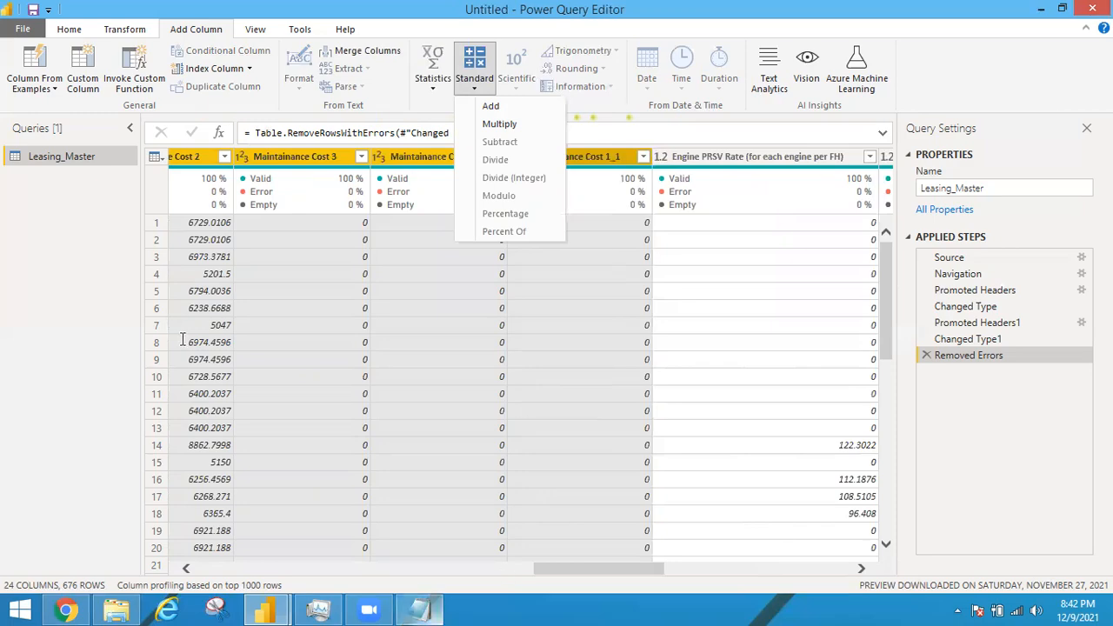
# Consult the division and rounding notes in Notepad and review the Standard operations again for the selected maintenance cost columns.
pyautogui.click(422, 609)
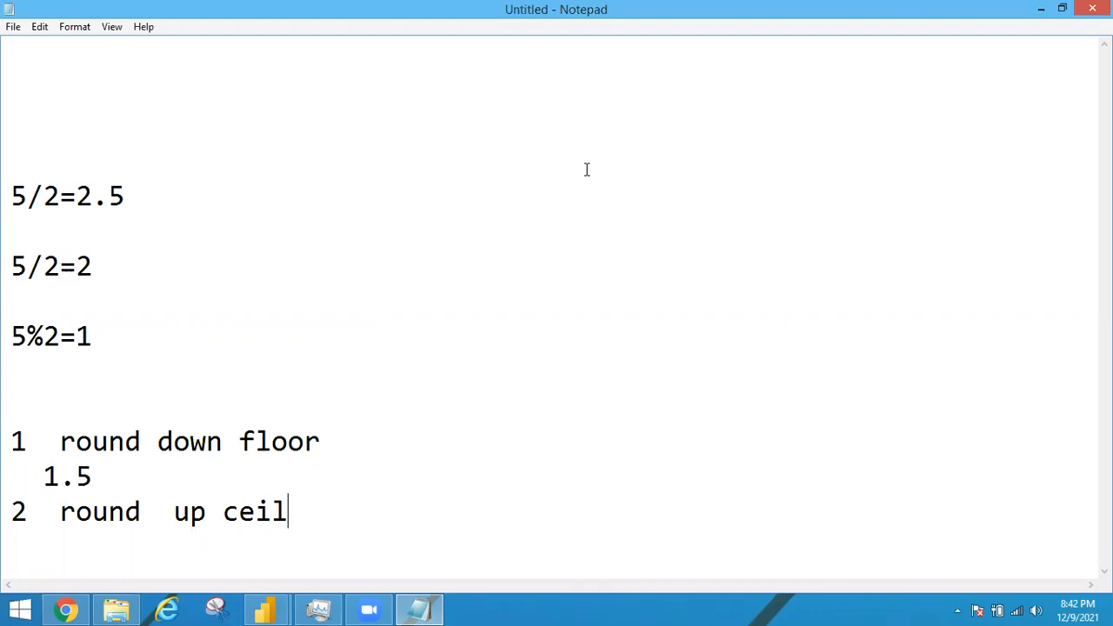
pyautogui.click(1034, 9)
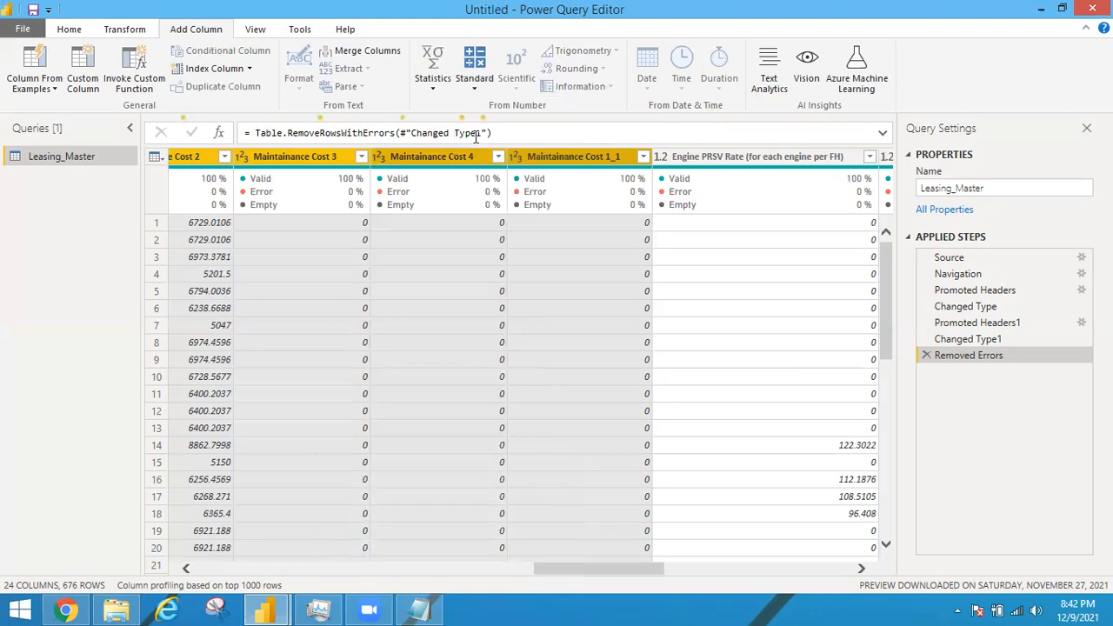
pyautogui.click(474, 87)
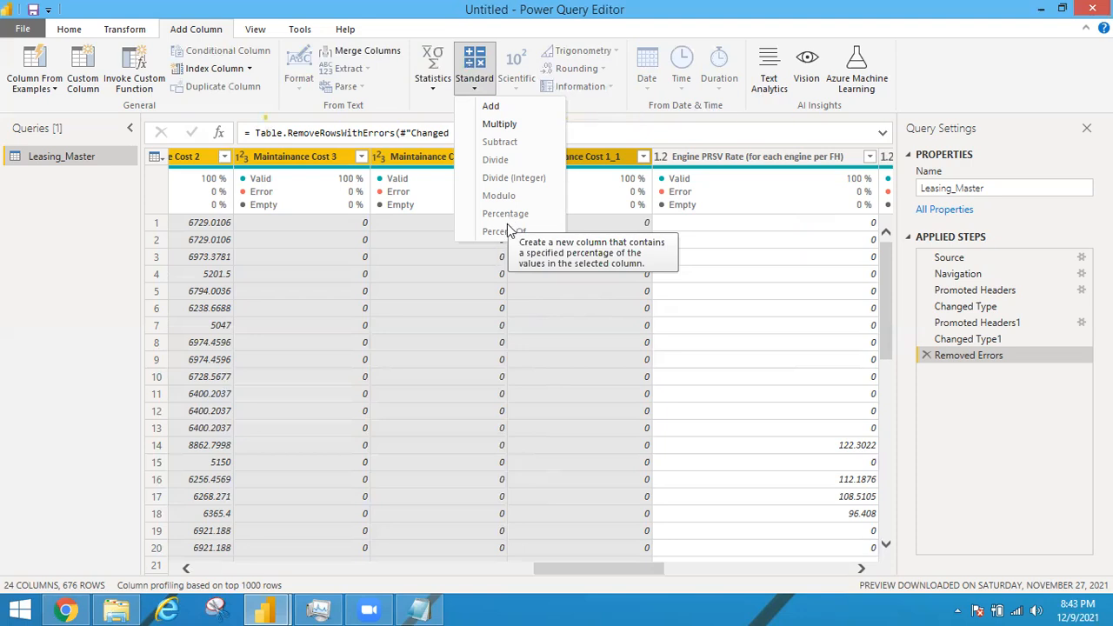
pyautogui.click(607, 78)
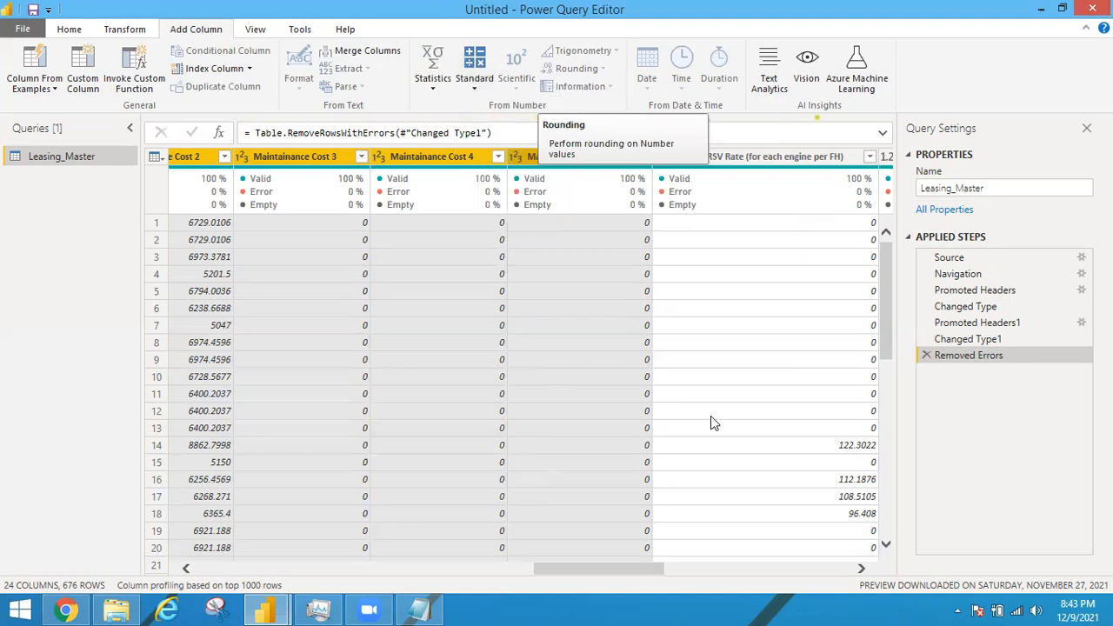
# Consult the round down (floor) and round up (ceil) notes in Notepad and return to the Power Query Editor.
pyautogui.click(426, 603)
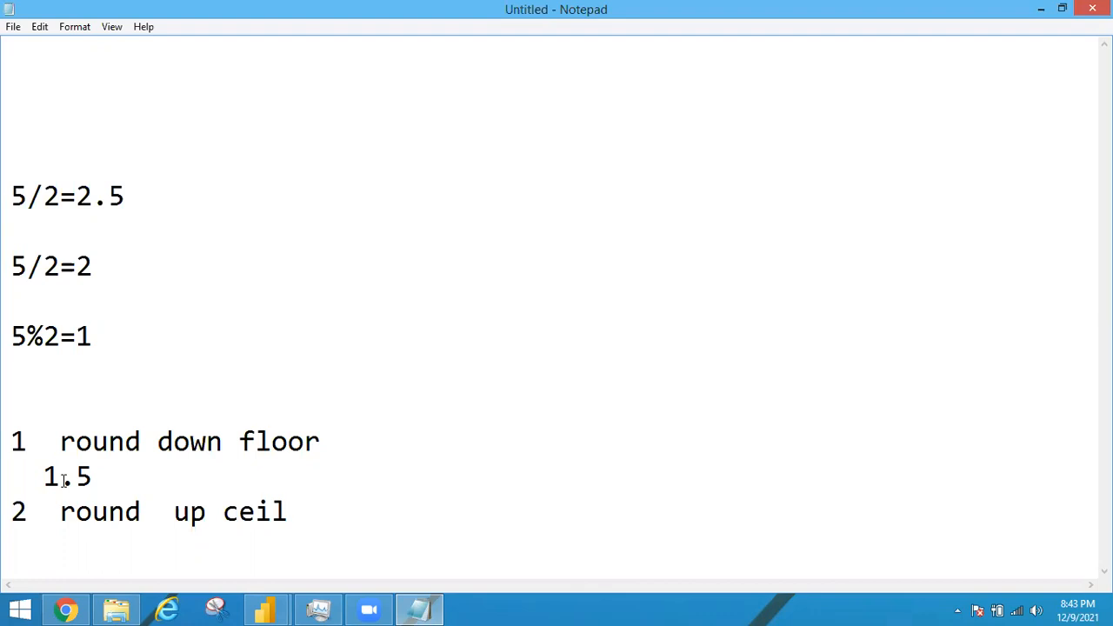
pyautogui.moveTo(283, 608)
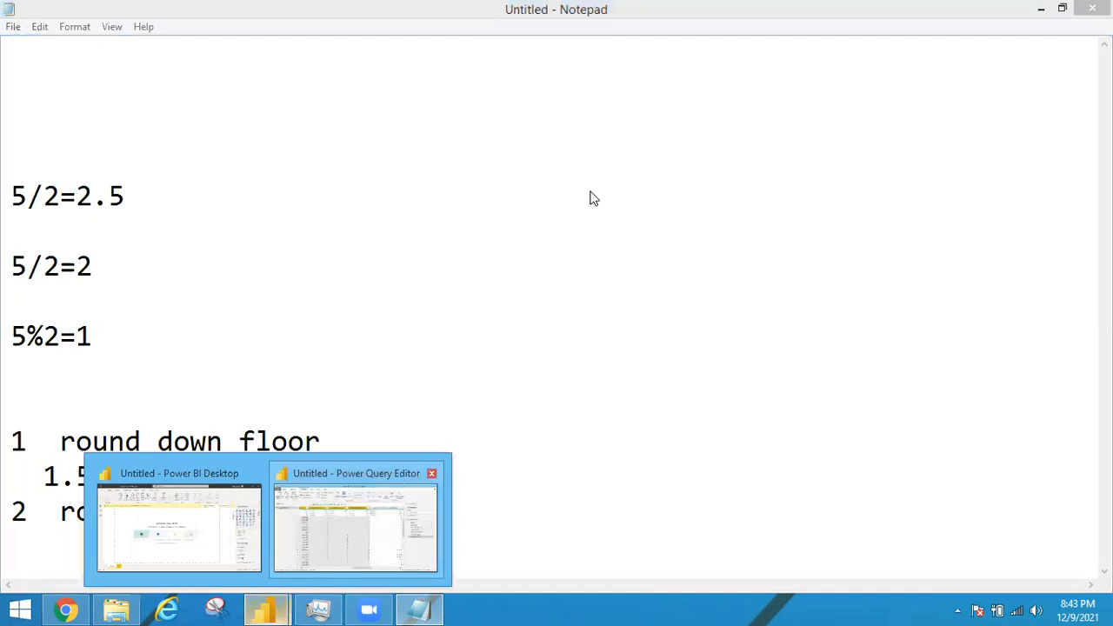
pyautogui.hotkey('alt', 'Tab')
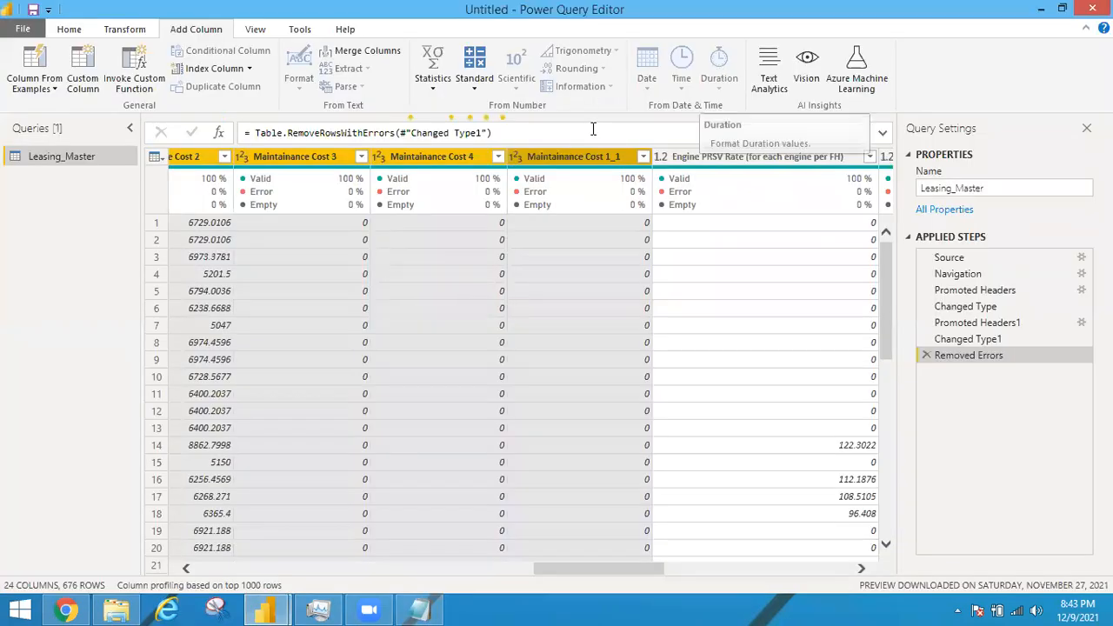
# Select only the Maintainance Cost 1_1 column and examine the Information operations available for deriving a column from it.
pyautogui.click(583, 156)
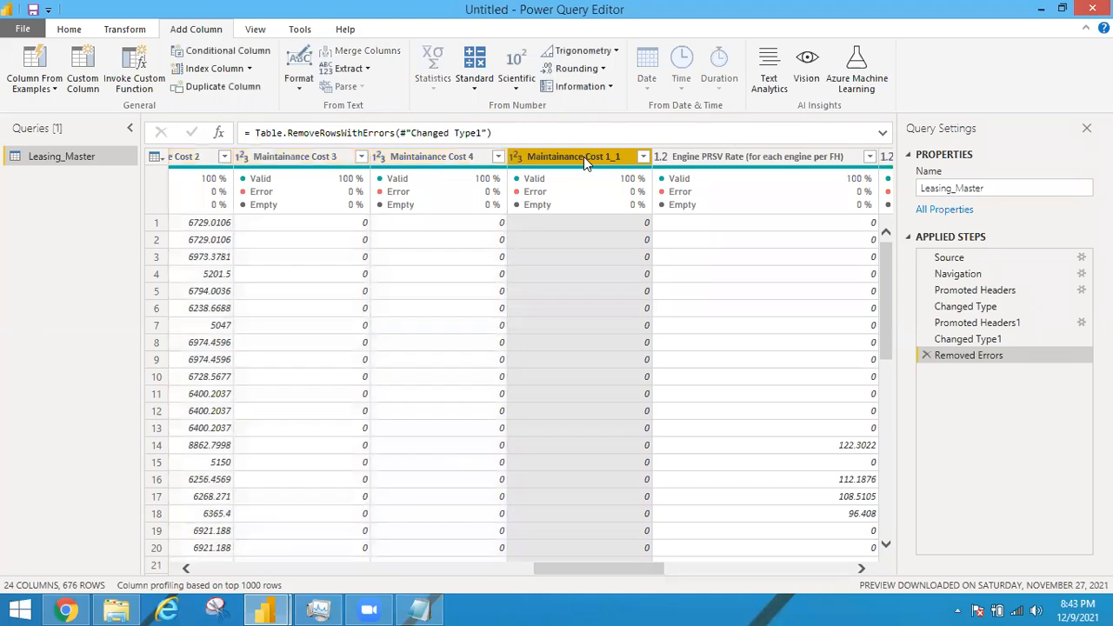
pyautogui.click(611, 87)
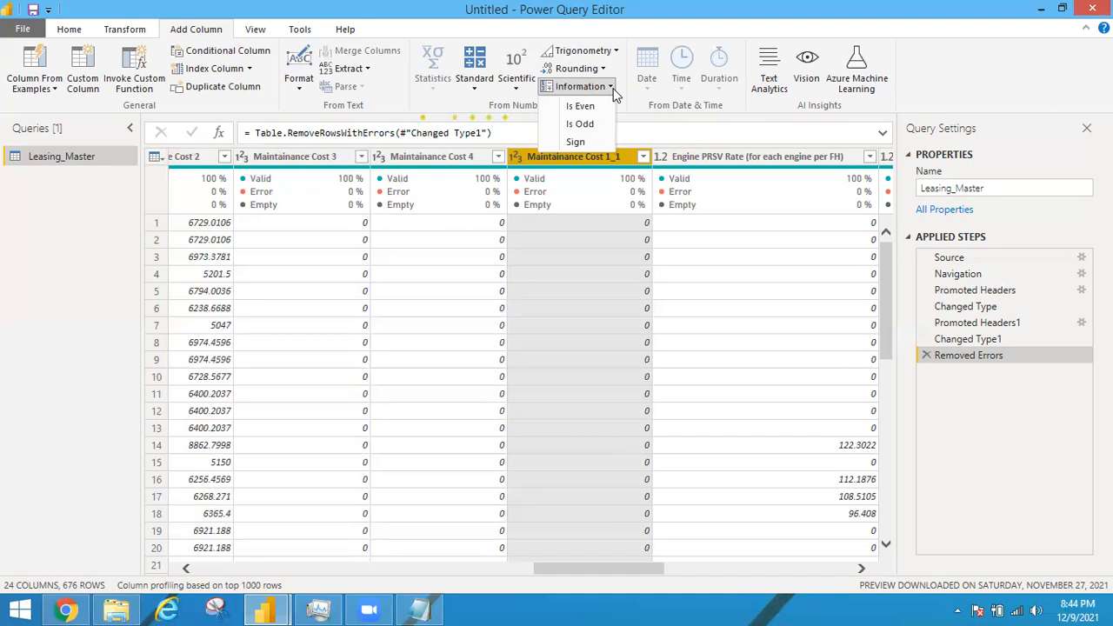
pyautogui.click(416, 168)
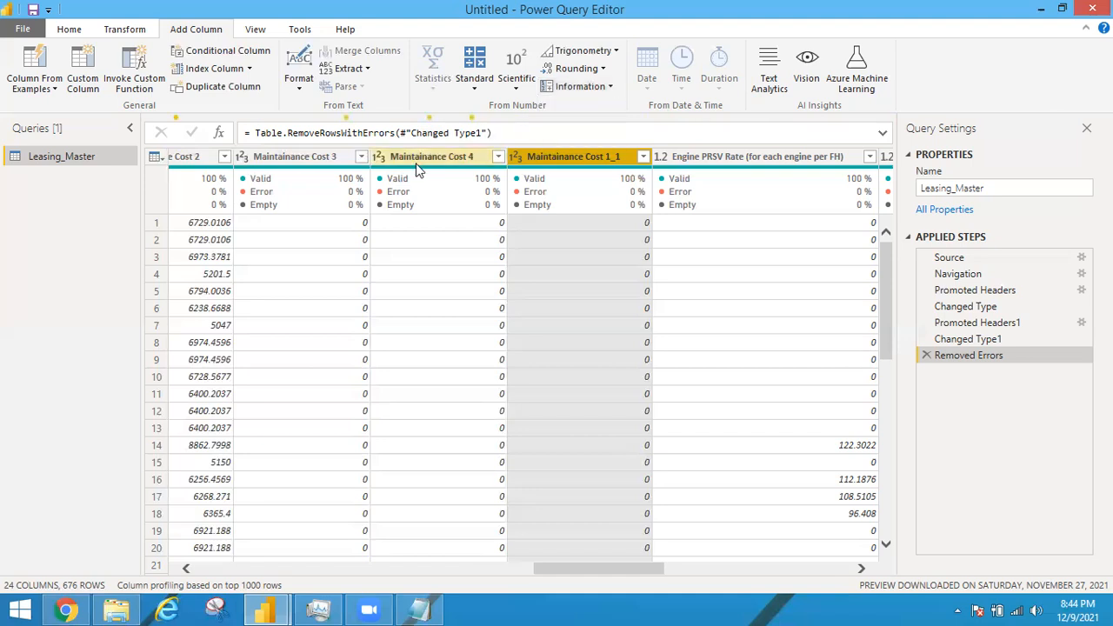
# Add Maintainance Cost 4 to the column selection and examine the Statistics and Scientific operations, including the Power options, for both columns.
pyautogui.click(415, 165)
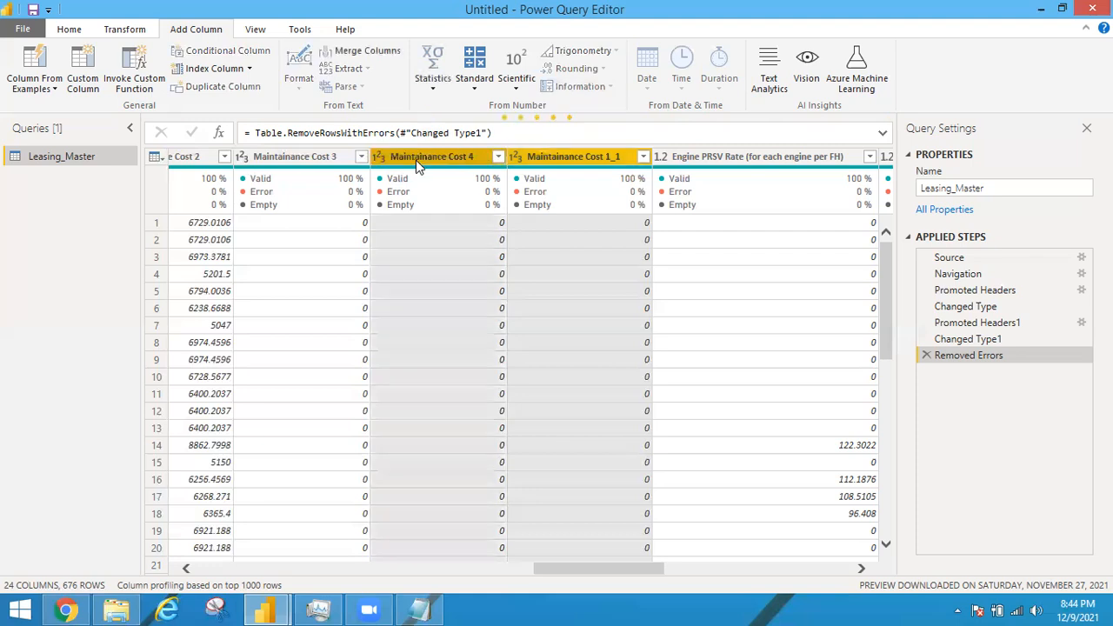
pyautogui.click(433, 89)
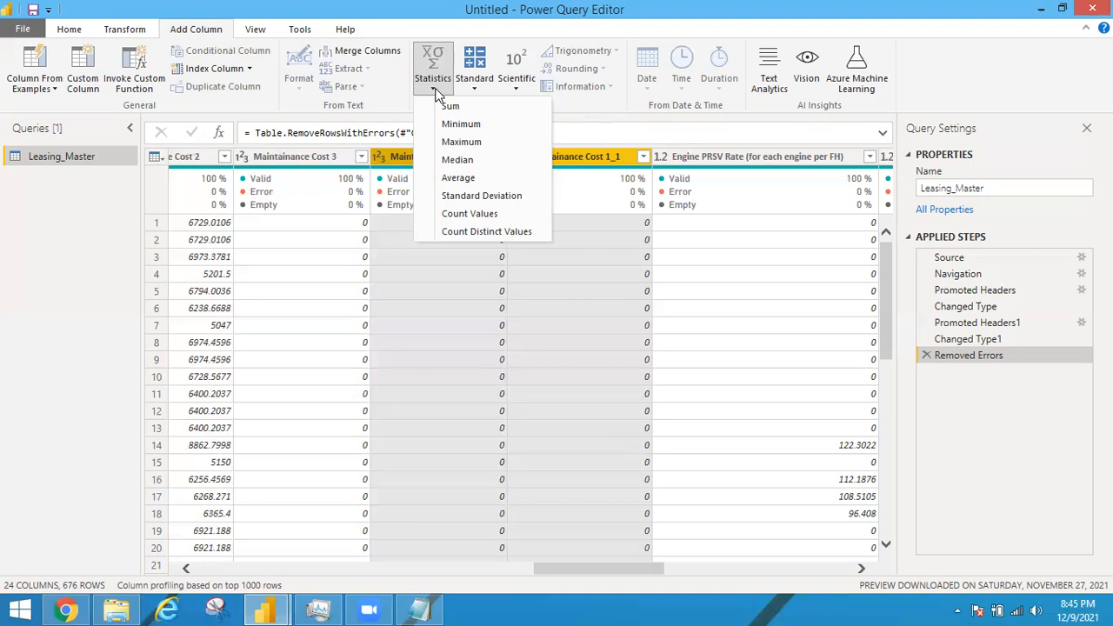
pyautogui.click(518, 90)
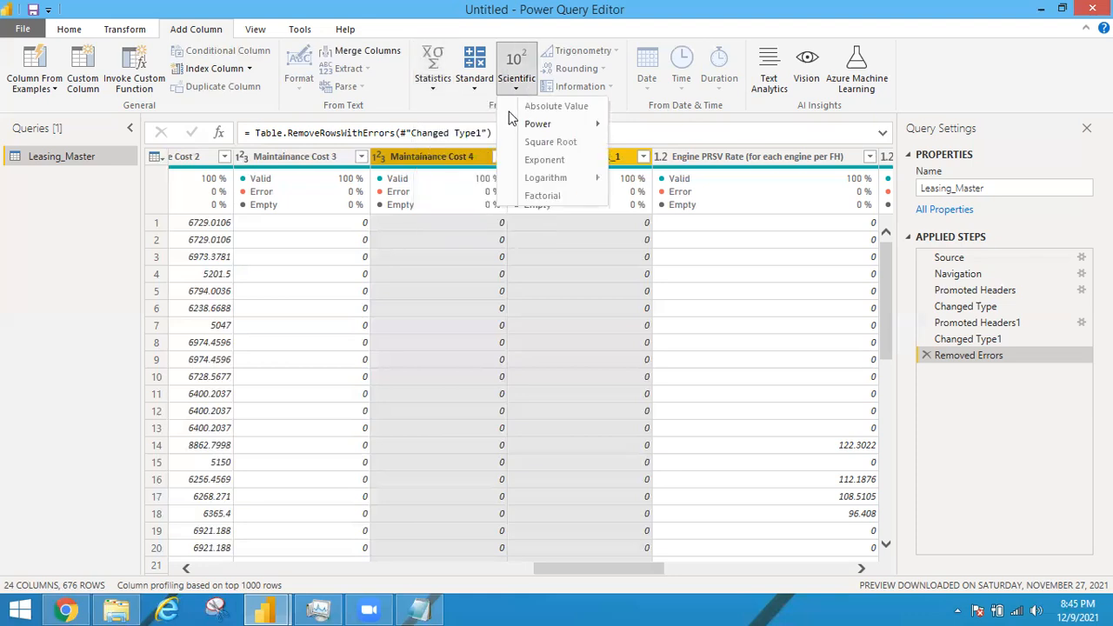
pyautogui.moveTo(528, 131)
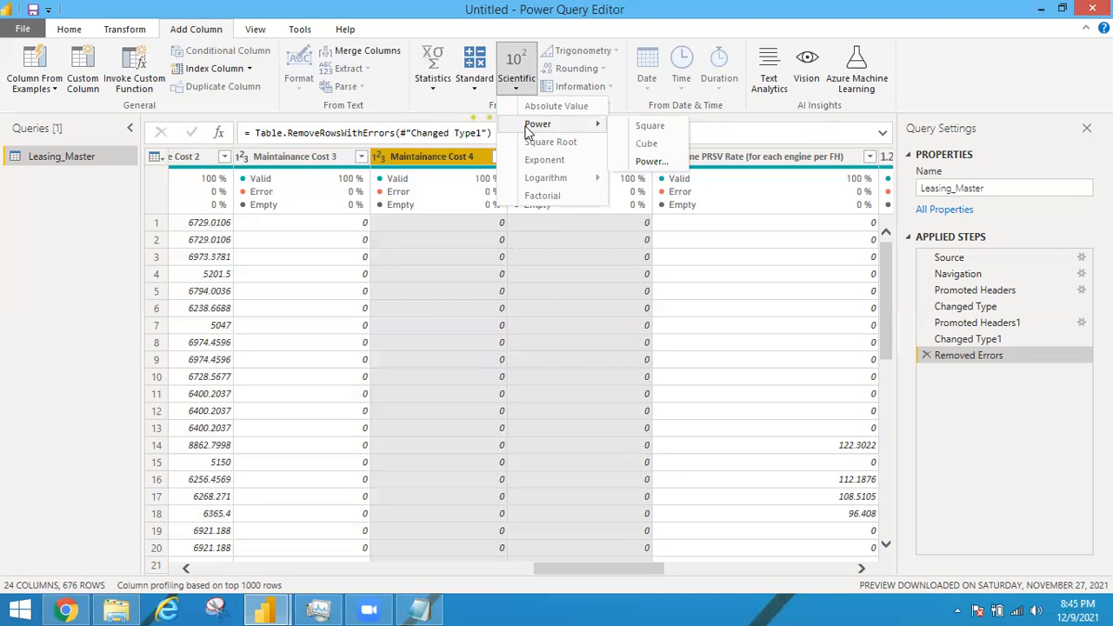
# Leave only Maintainance Cost 1_1 selected and examine the Trigonometry functions available for it.
pyautogui.click(447, 151)
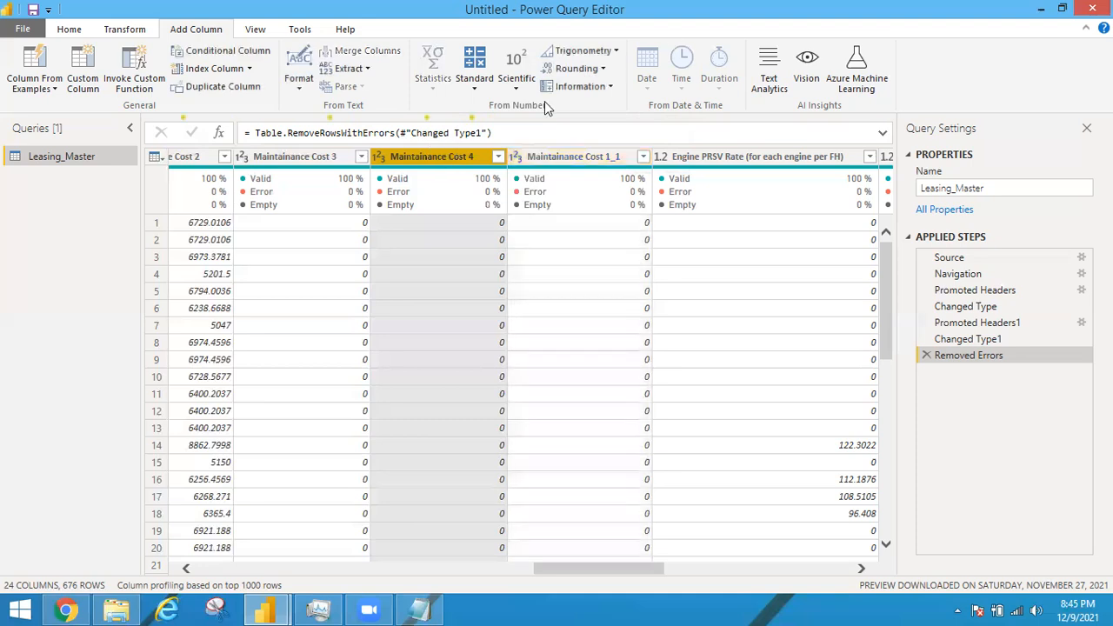
pyautogui.press('F2')
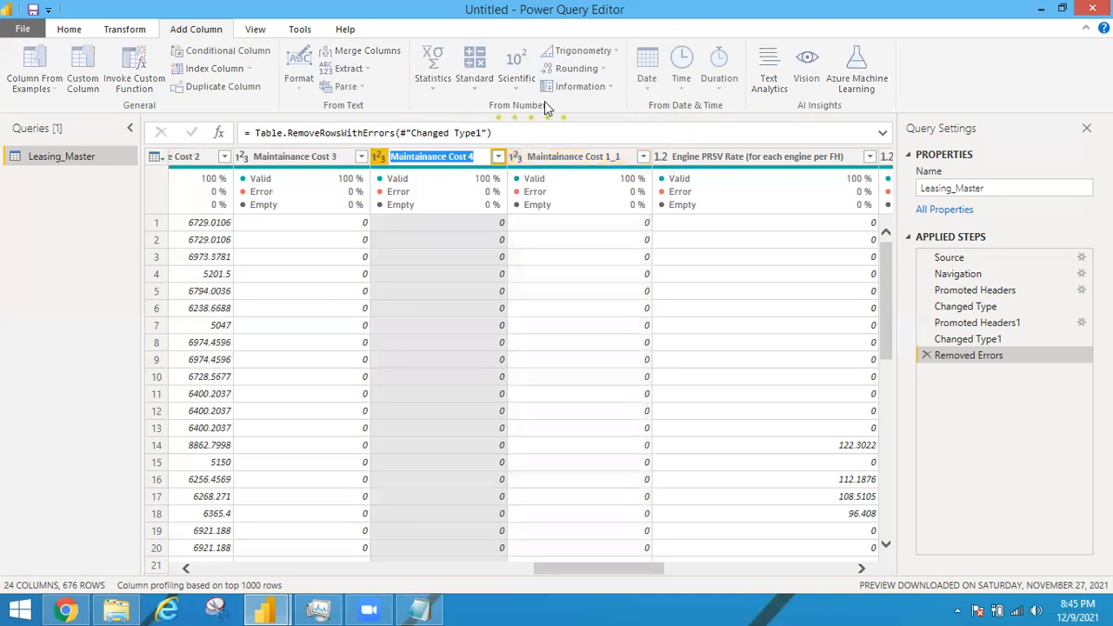
pyautogui.click(572, 160)
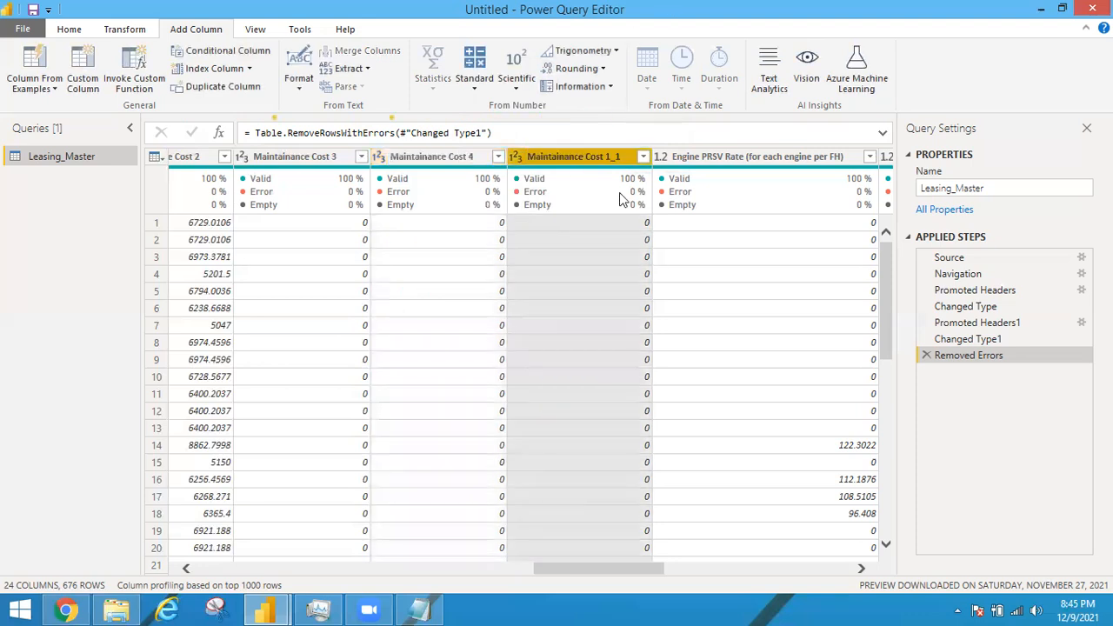
pyautogui.click(614, 51)
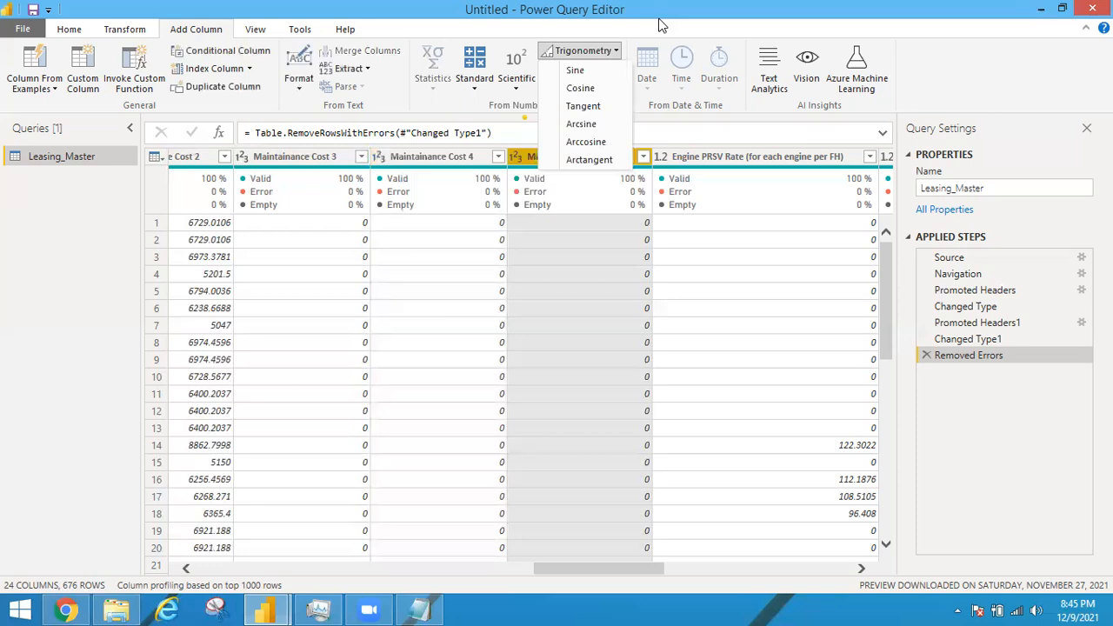
pyautogui.press('Escape')
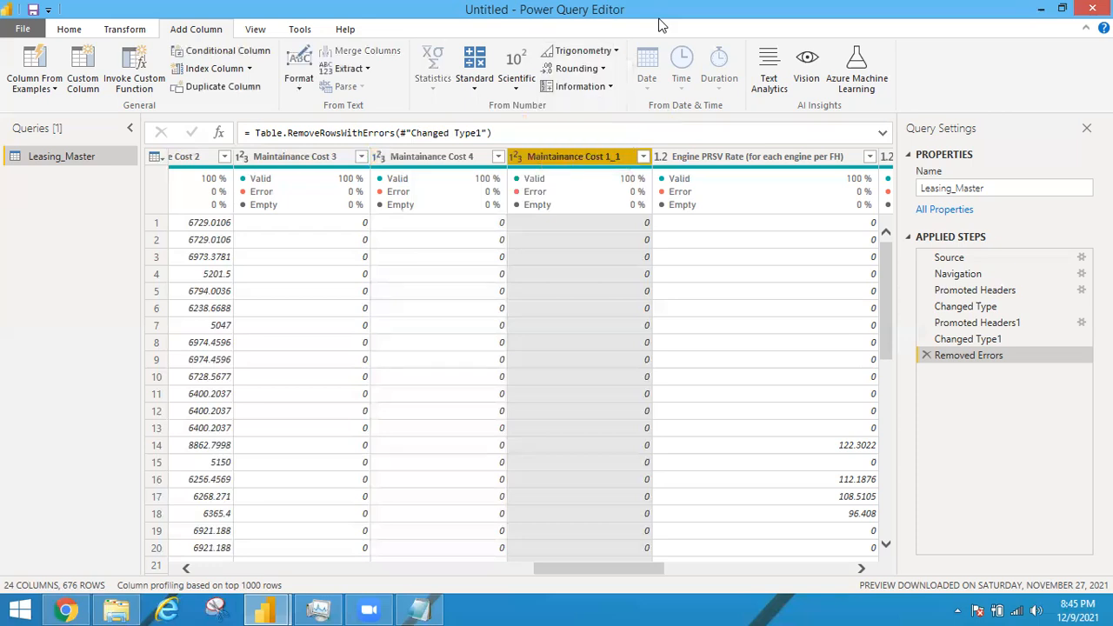